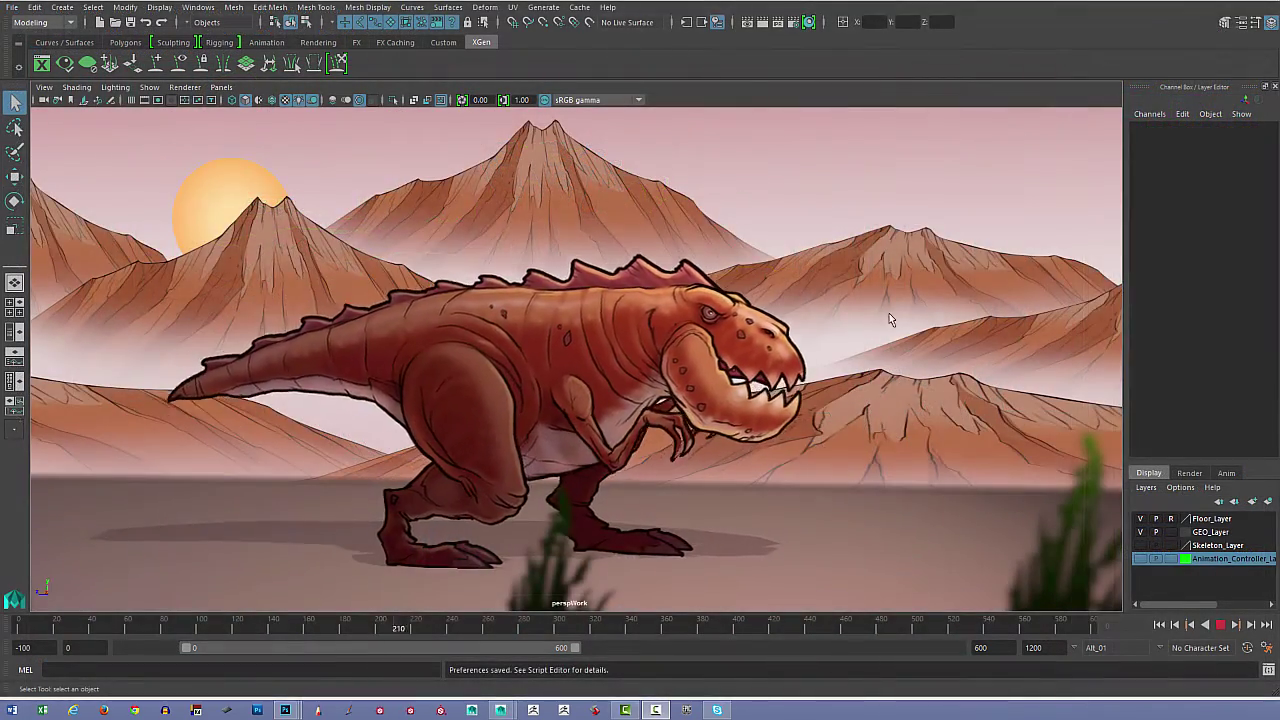
# - Show Skeleton_Layer in the viewport and look over the dinosaur's rig
pyautogui.moveTo(891, 320)
pyautogui.mouseDown()
pyautogui.moveTo(843, 294)
pyautogui.moveTo(960, 272)
pyautogui.mouseUp()
pyautogui.click(272, 100)
pyautogui.moveTo(506, 265); pyautogui.dragTo(640, 345)
pyautogui.click(1140, 545)
pyautogui.moveTo(885, 455); pyautogui.dragTo(846, 394)
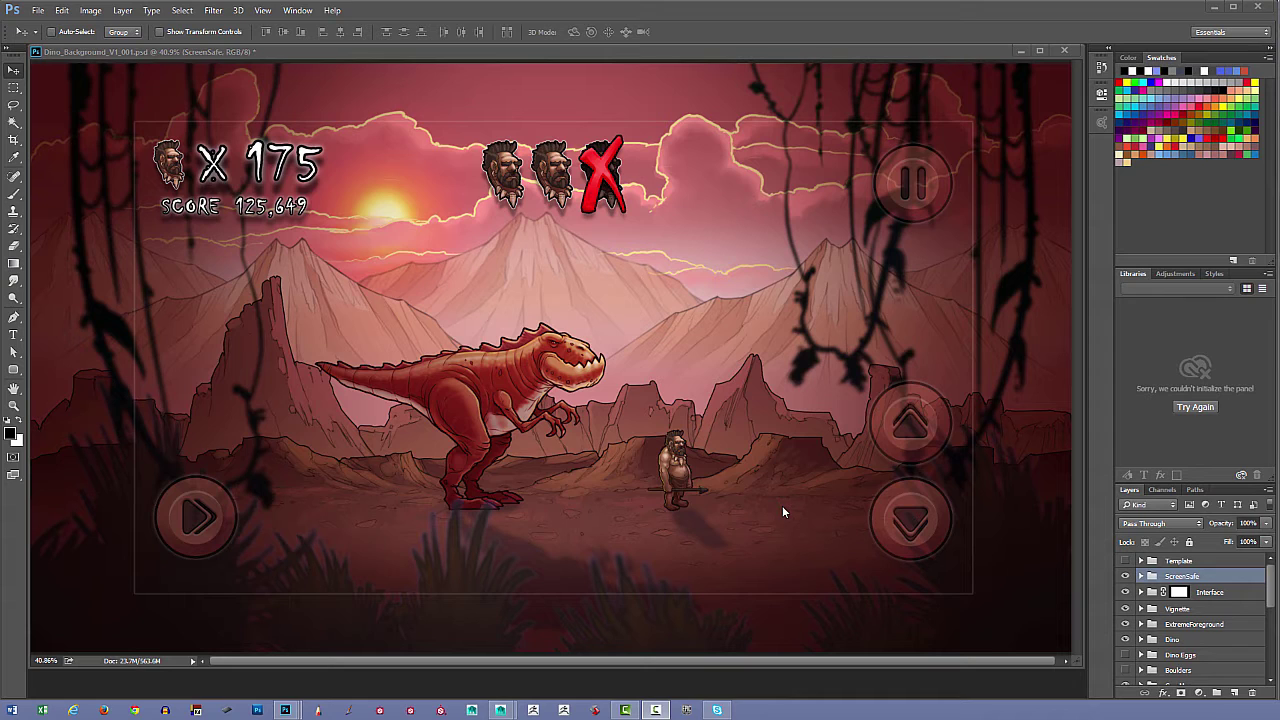
# - Expand the ScreenSafe group, load the Cover layer's mask as a selection to check the screen-safe area, and deselect it
pyautogui.click(1142, 577)
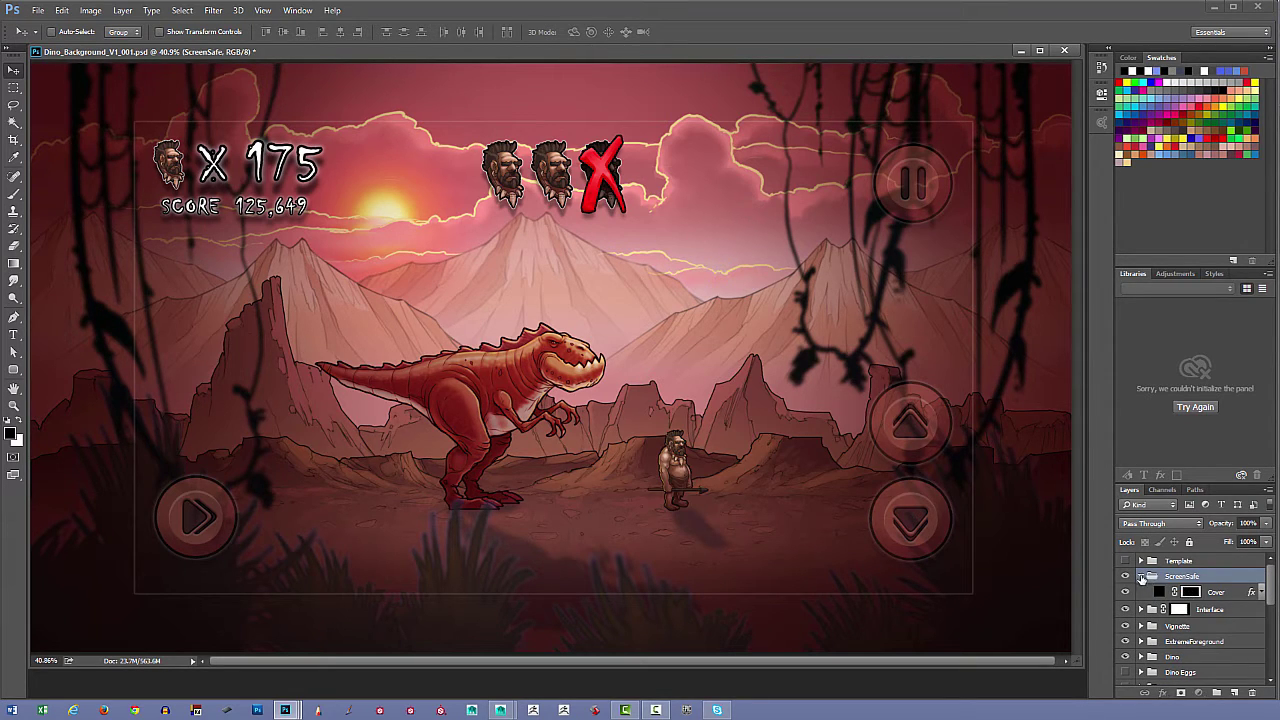
pyautogui.click(1141, 577)
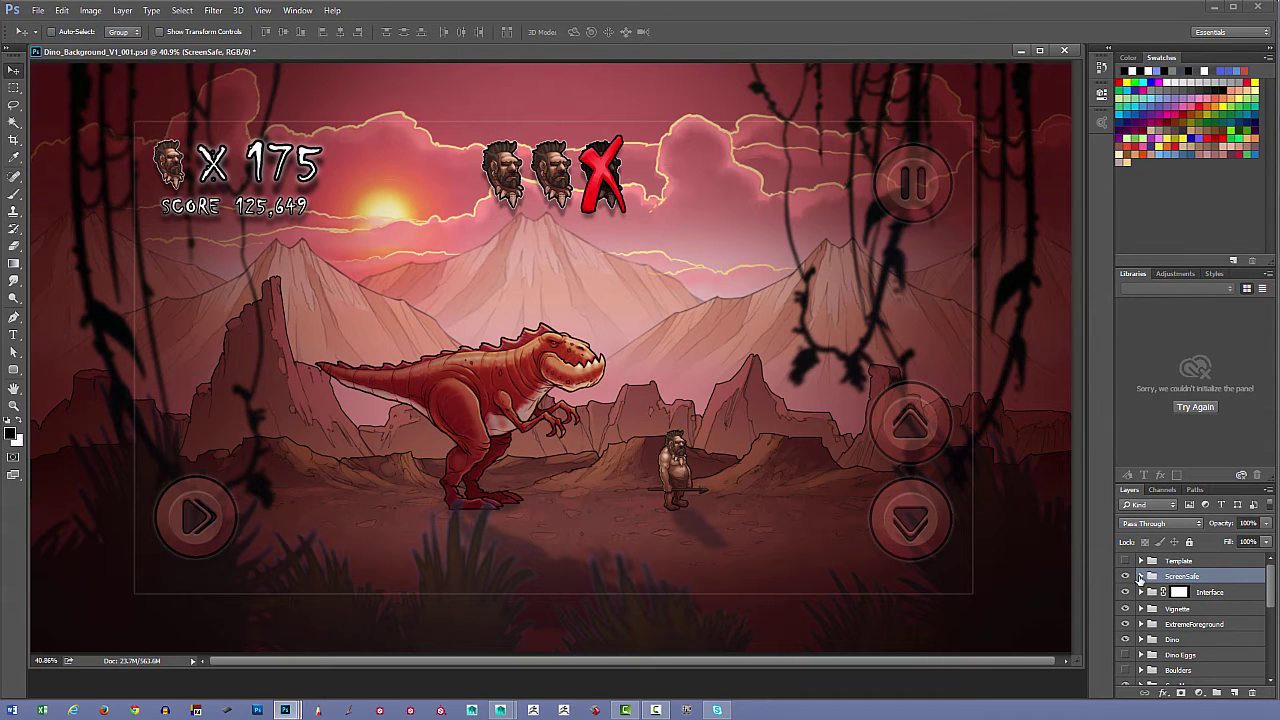
pyautogui.click(1141, 577)
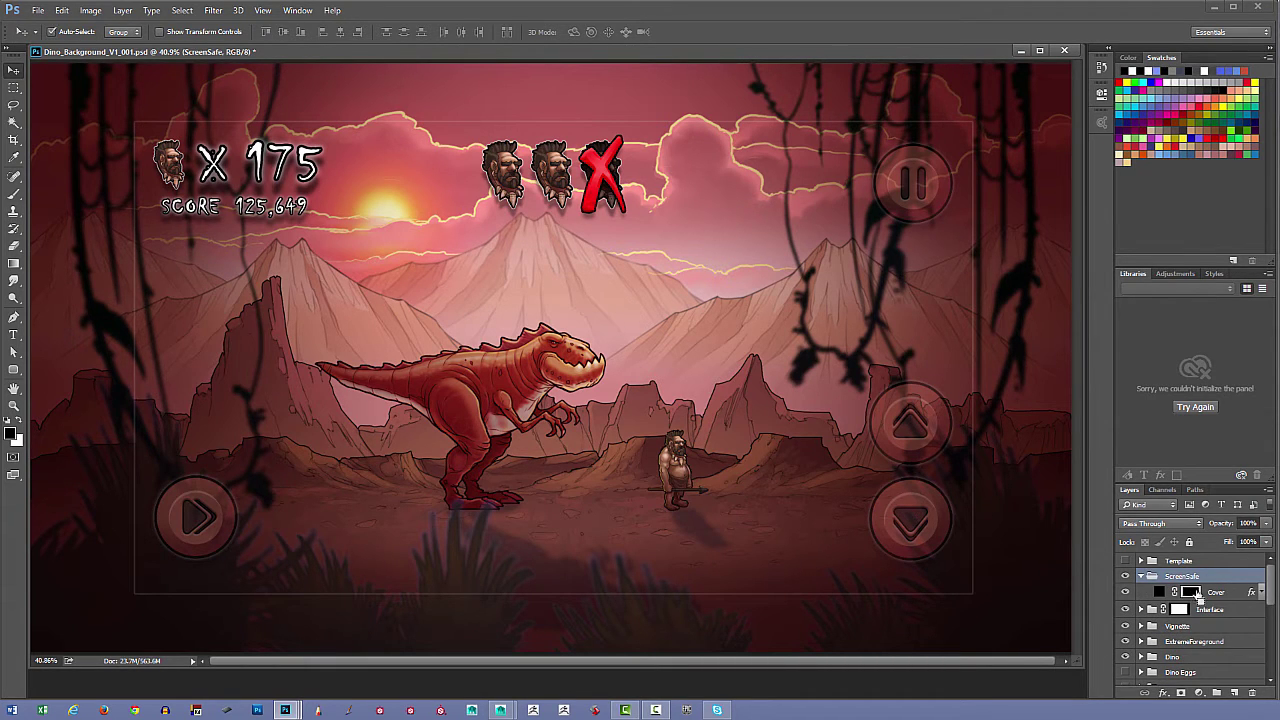
pyautogui.keyDown('ctrl'); pyautogui.click(1194, 593); pyautogui.keyUp('ctrl')
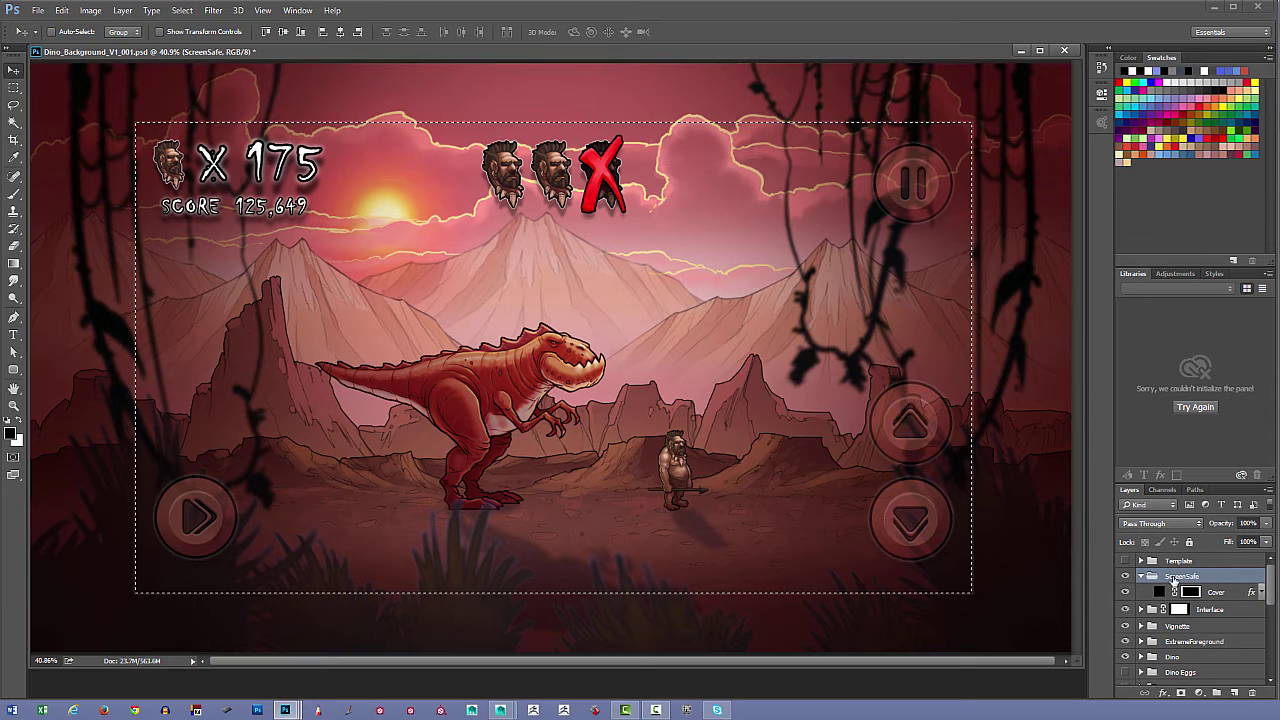
pyautogui.hotkey('ctrl', 'd')
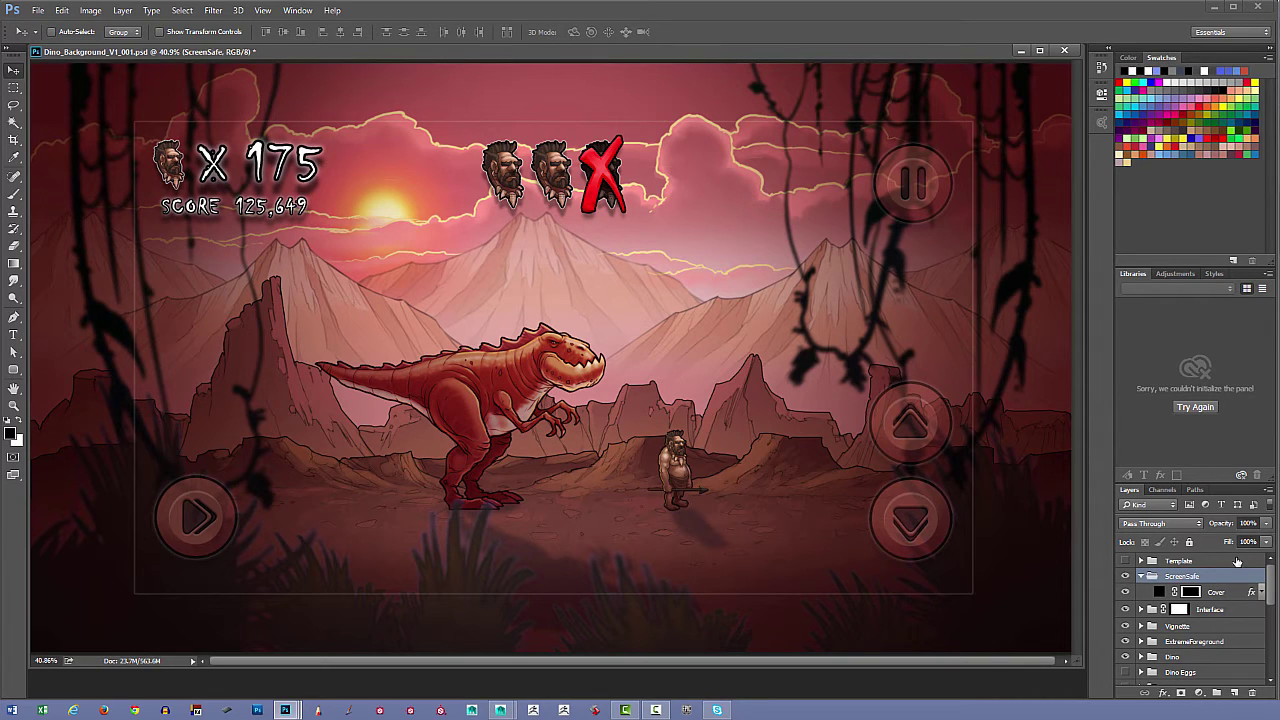
# - Inspect the Cover layer's solid fill colour, try another colour and cancel the change
pyautogui.click(1163, 594)
pyautogui.click(1199, 695)
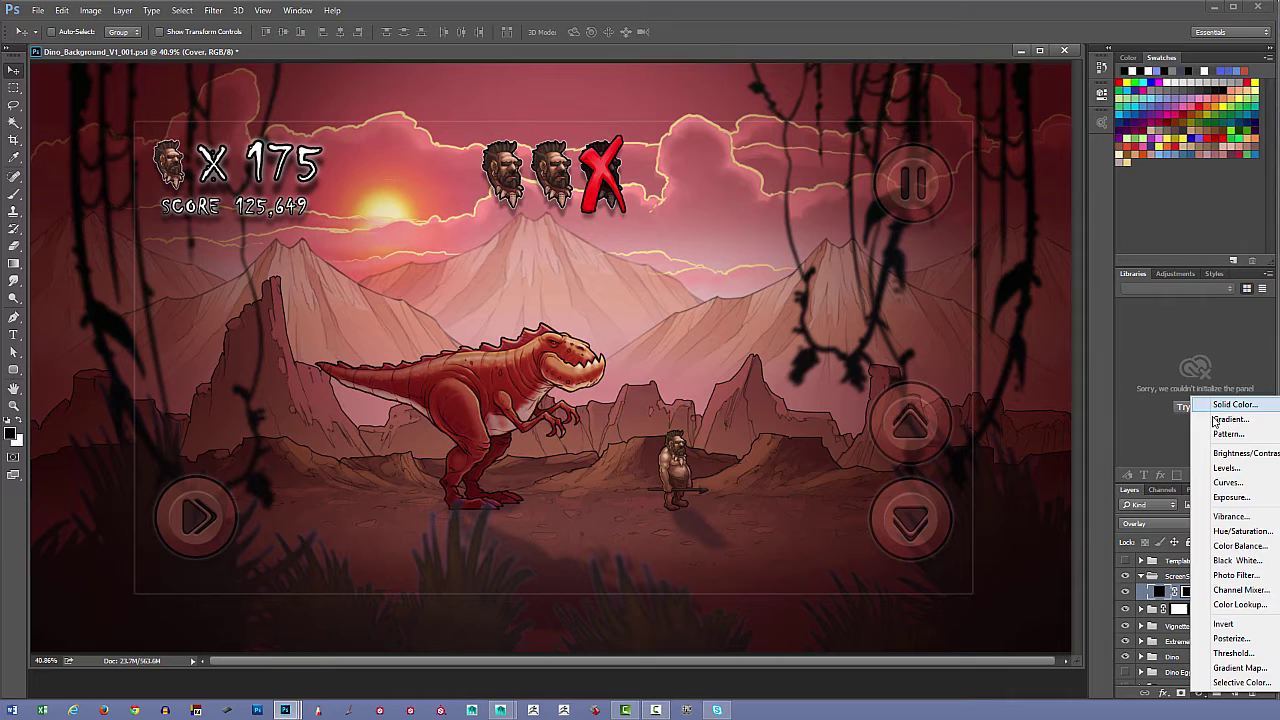
pyautogui.click(1161, 594)
pyautogui.doubleClick(1161, 594)
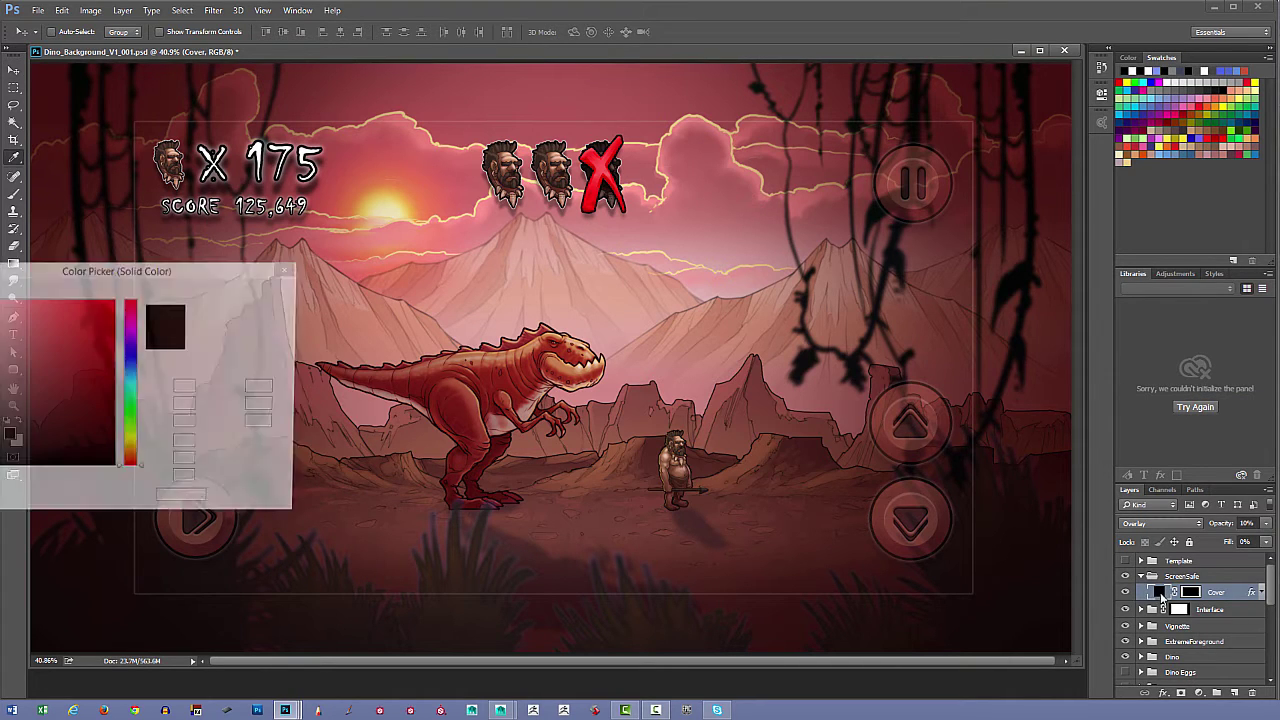
pyautogui.moveTo(222, 268); pyautogui.dragTo(517, 325)
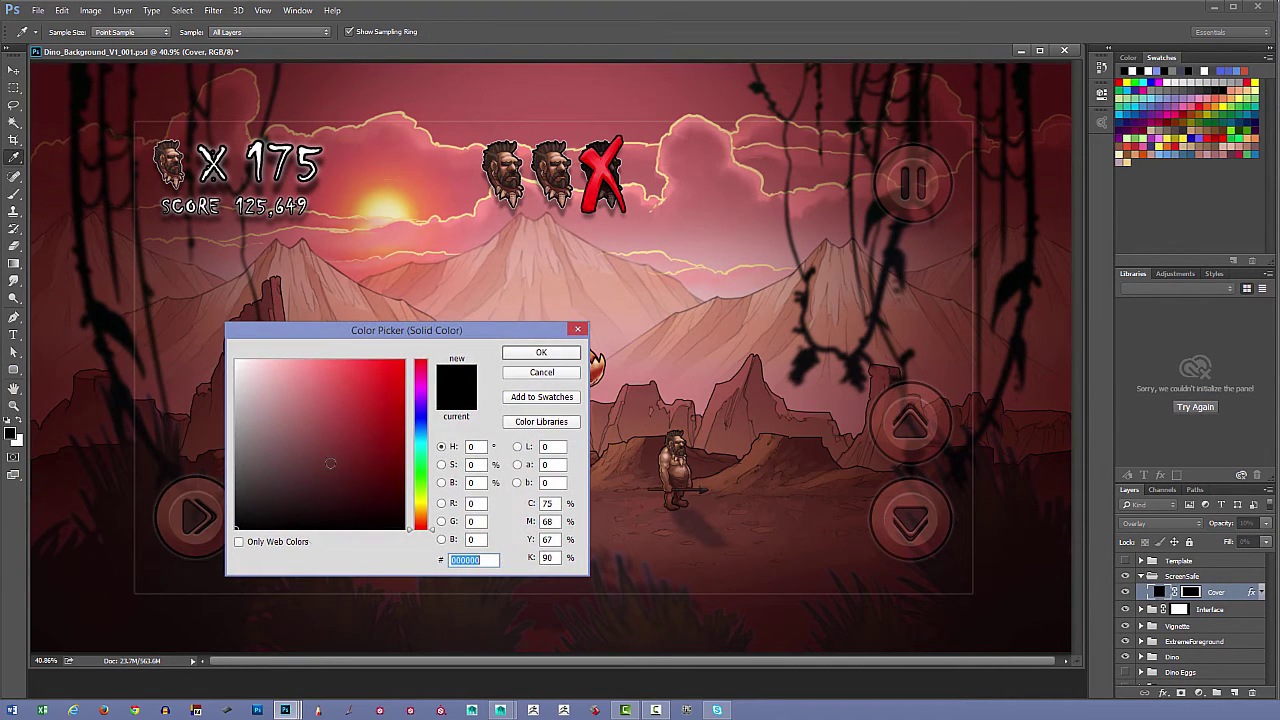
pyautogui.click(350, 446)
pyautogui.moveTo(350, 446)
pyautogui.mouseDown()
pyautogui.moveTo(345, 432)
pyautogui.moveTo(352, 450)
pyautogui.mouseUp()
pyautogui.click(545, 373)
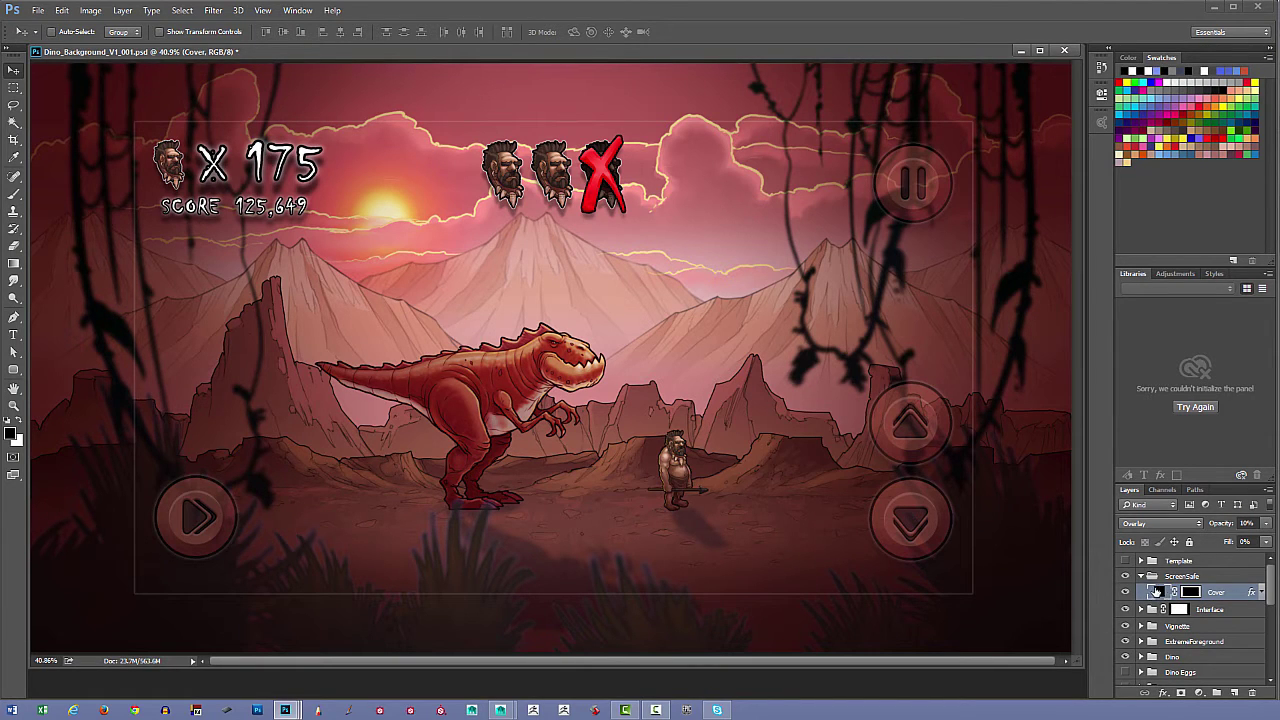
# - Raise the Cover layer's fill and opacity to 100%
pyautogui.click(1266, 545)
pyautogui.moveTo(1205, 559); pyautogui.dragTo(1276, 560)
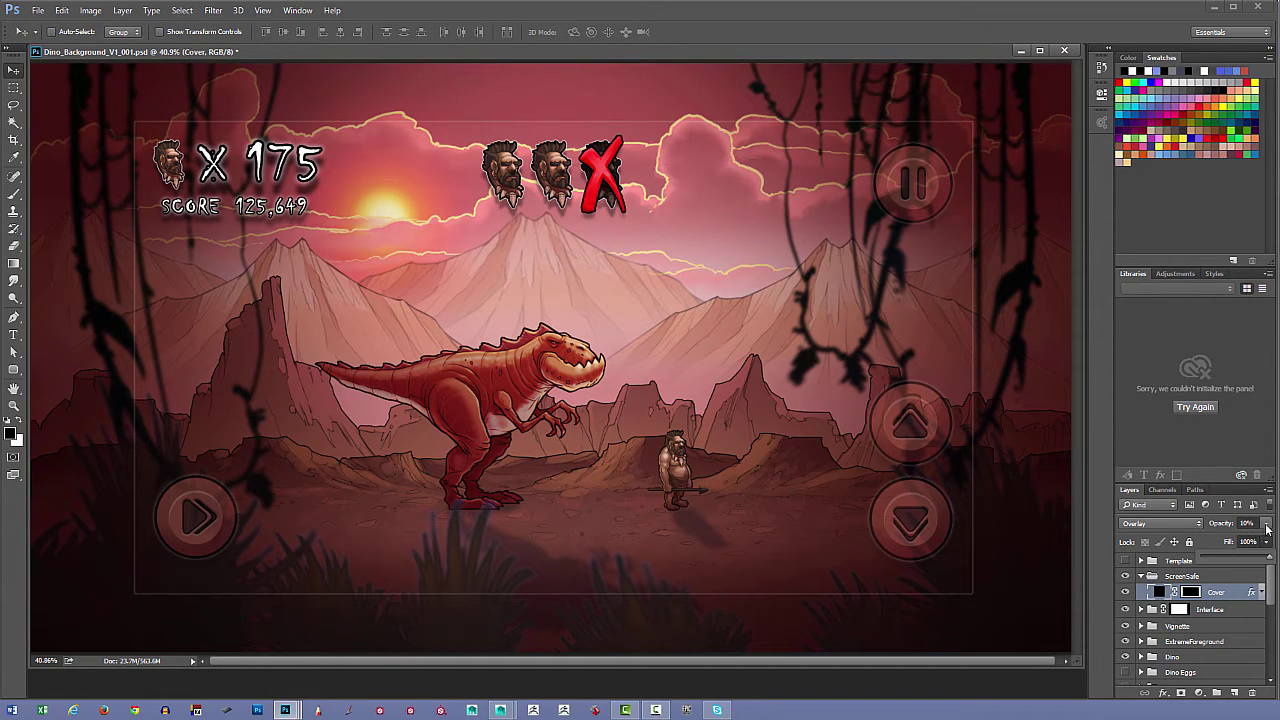
pyautogui.moveTo(1265, 523); pyautogui.dragTo(1276, 556)
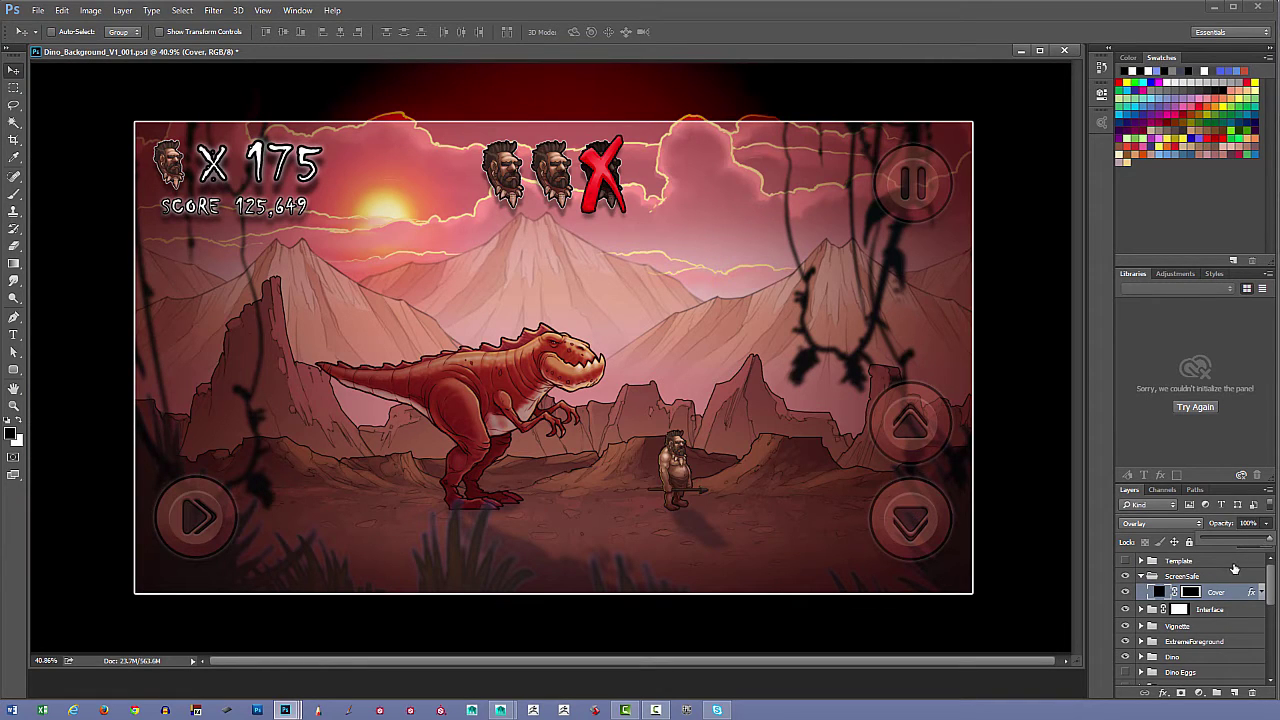
pyautogui.click(1221, 524)
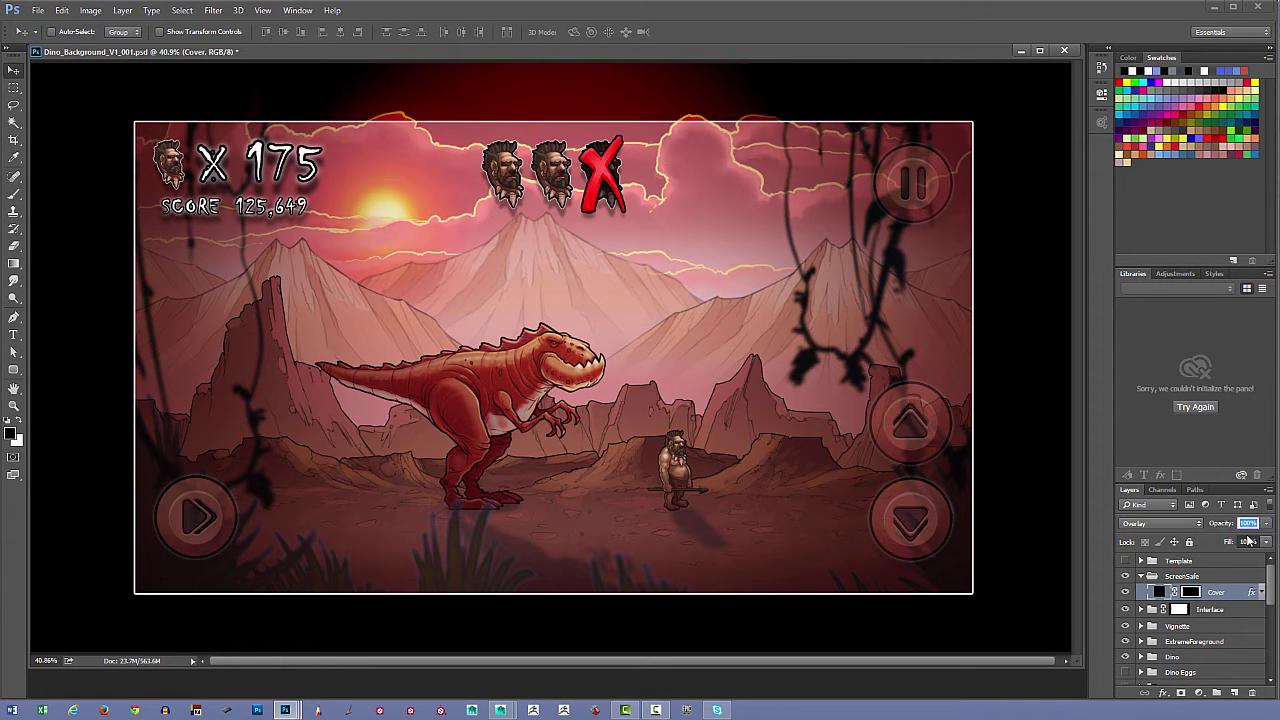
# - Set the Cover layer's fill to 0% and its opacity to 21%
pyautogui.click(1266, 542)
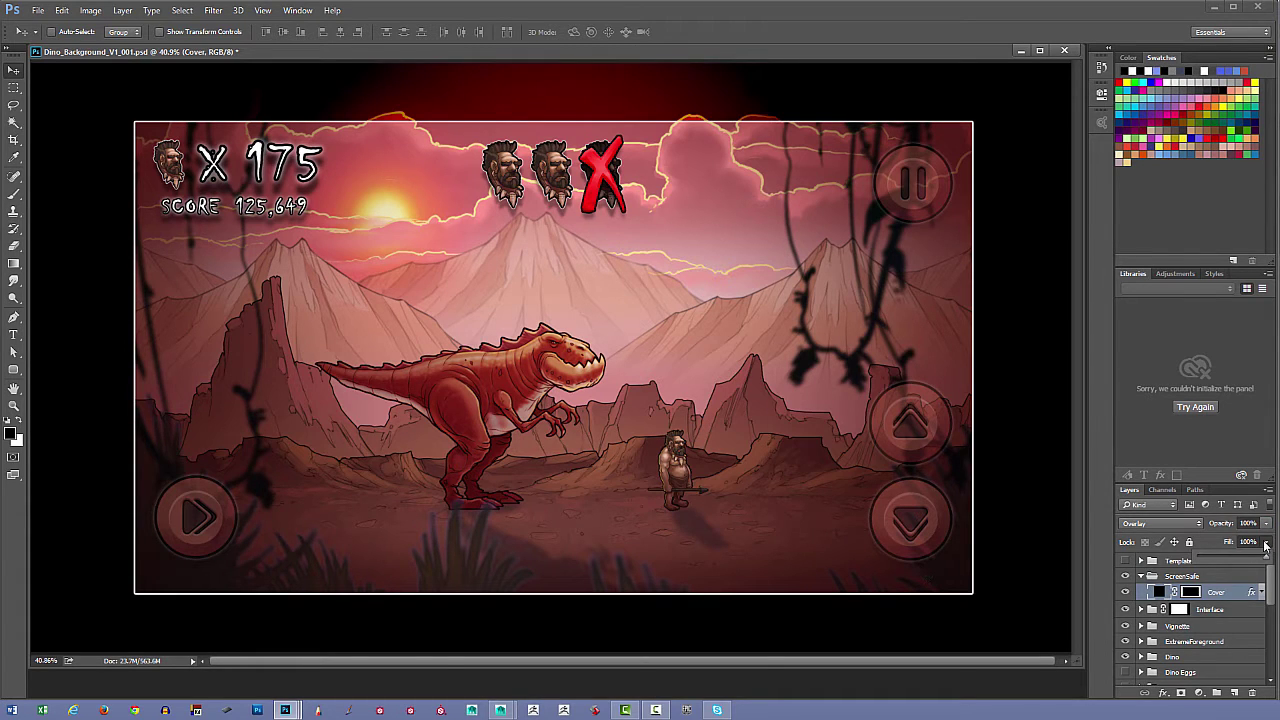
pyautogui.moveTo(1266, 552); pyautogui.dragTo(1224, 560)
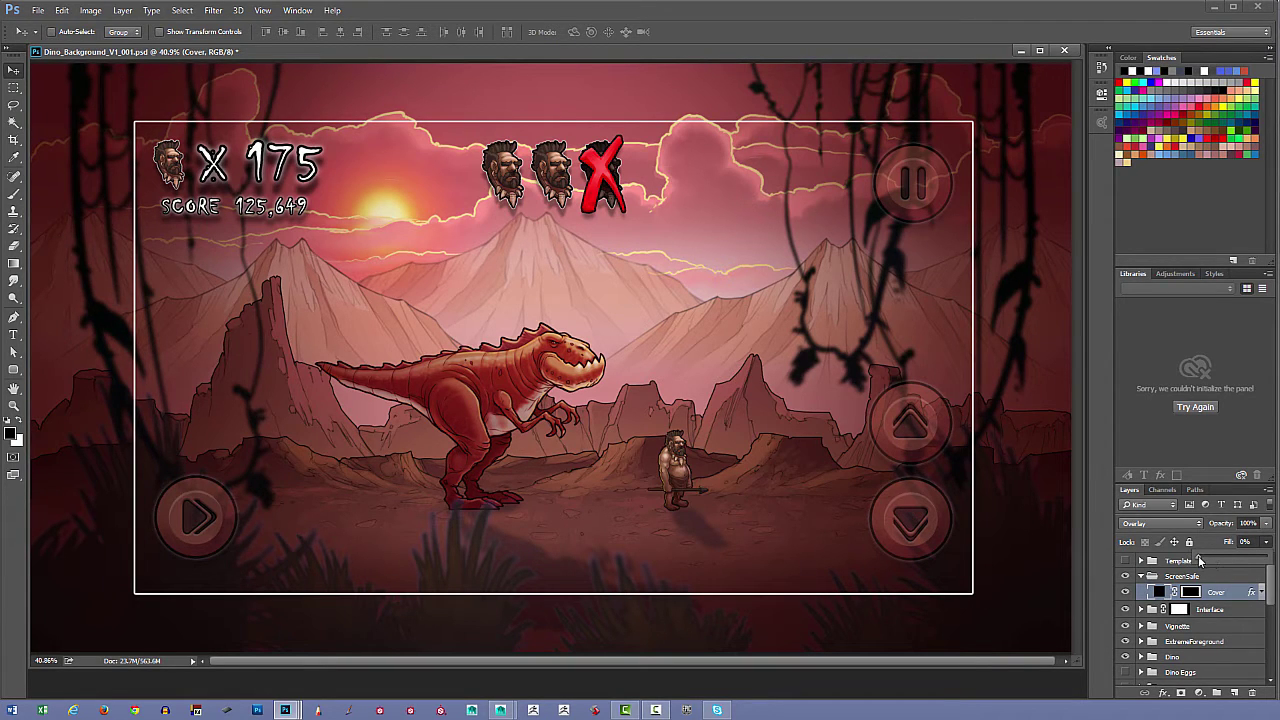
pyautogui.moveTo(1214, 557); pyautogui.dragTo(1194, 558)
pyautogui.click(1266, 523)
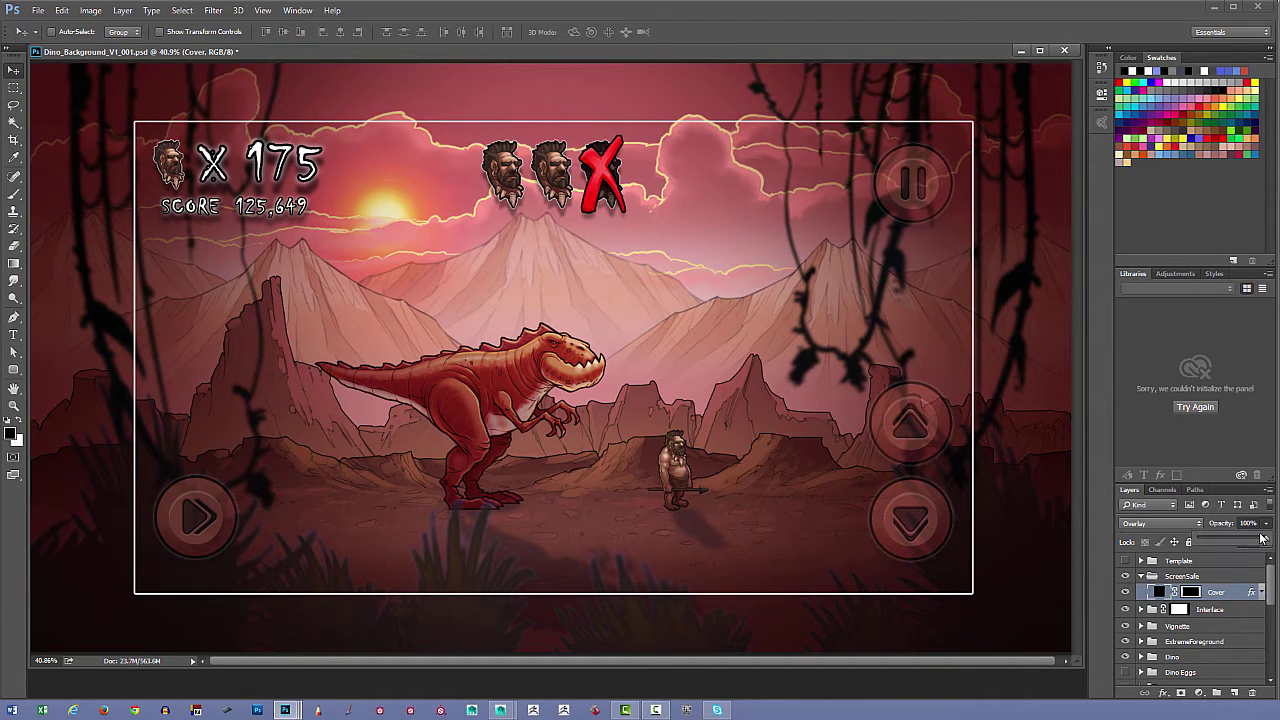
pyautogui.moveTo(1265, 541); pyautogui.dragTo(1221, 536)
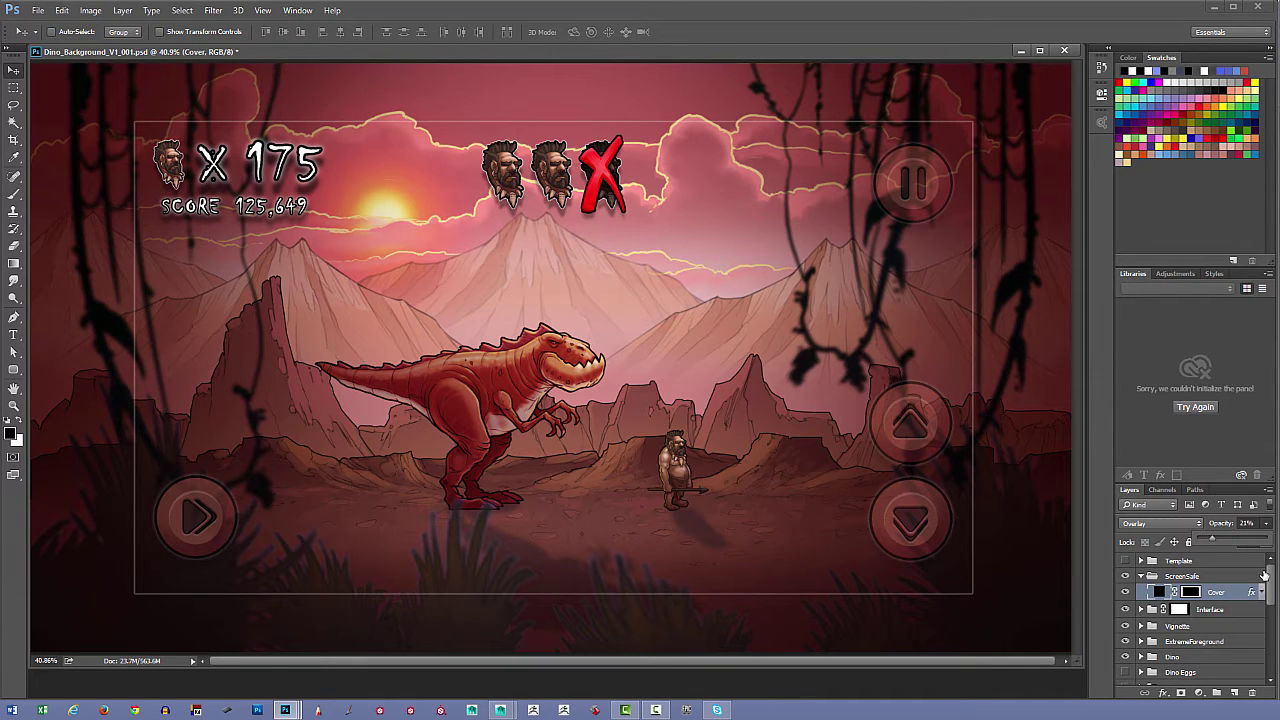
pyautogui.click(1242, 596)
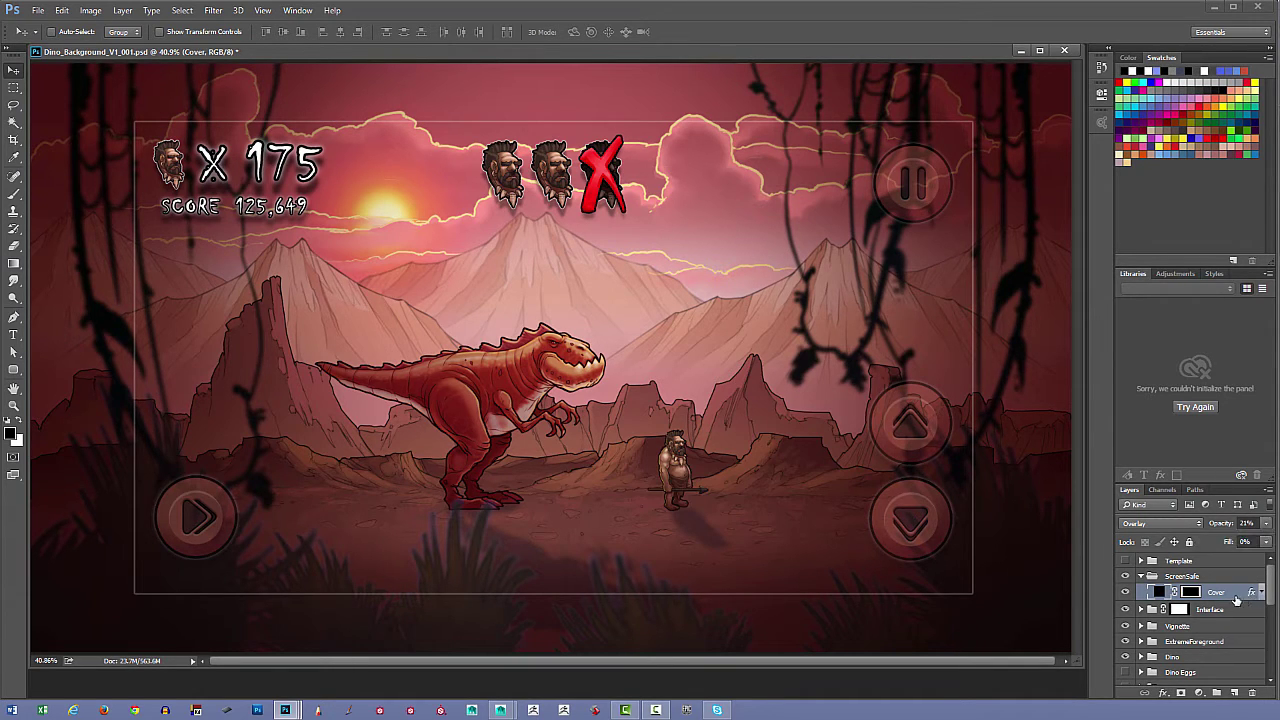
# - Examine the Stroke settings in the Cover layer's blending options and close the layer style
pyautogui.rightClick(1232, 598)
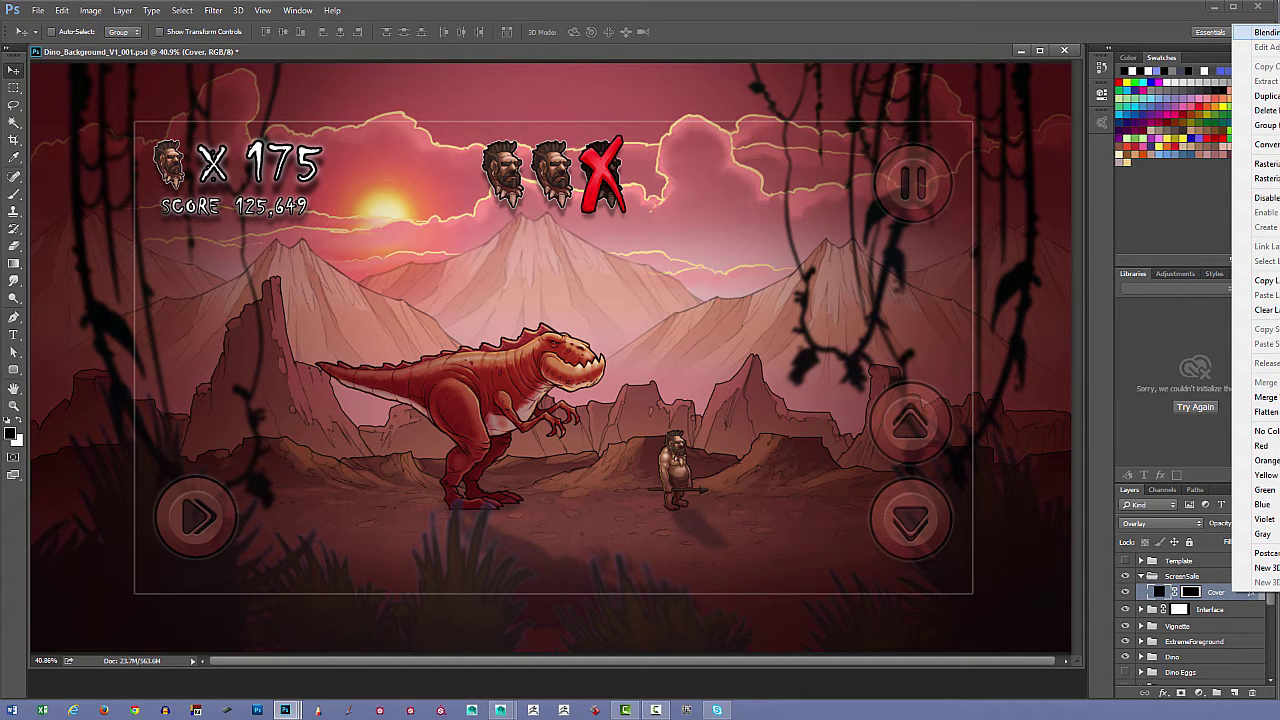
pyautogui.click(1264, 32)
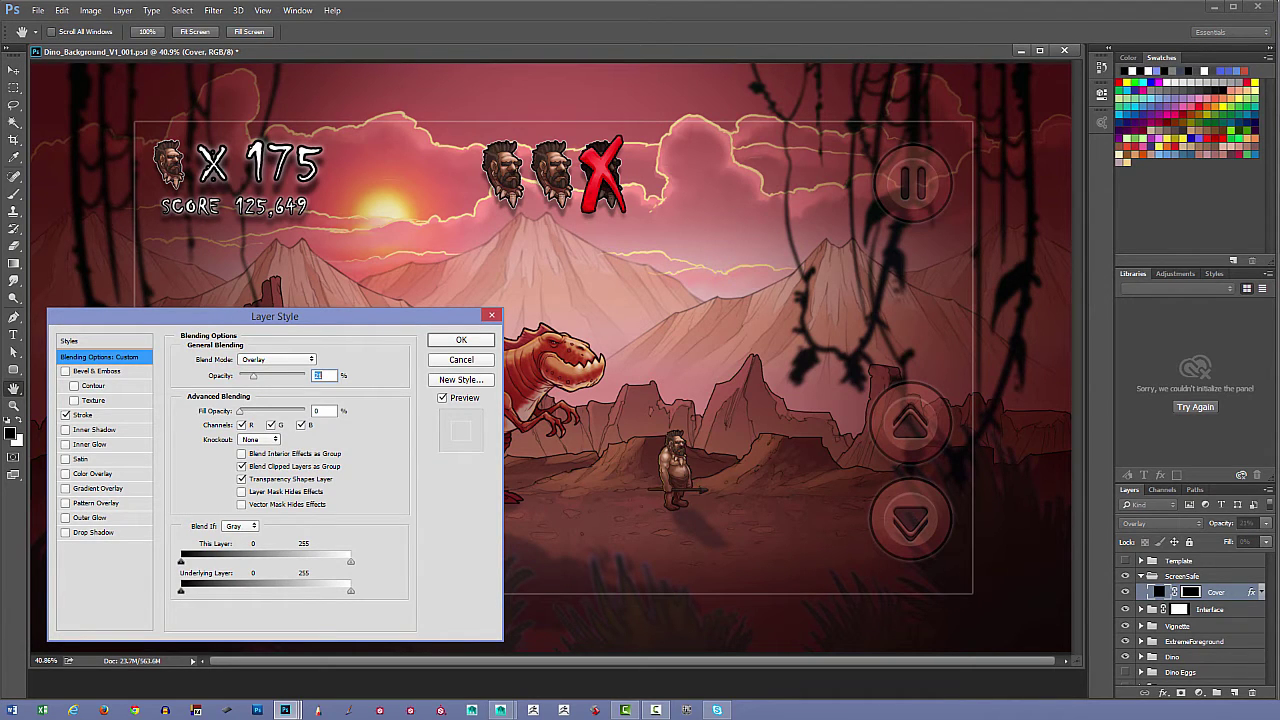
pyautogui.click(1234, 597)
pyautogui.moveTo(370, 322)
pyautogui.mouseDown()
pyautogui.moveTo(514, 294)
pyautogui.moveTo(487, 330)
pyautogui.mouseUp()
pyautogui.click(264, 390)
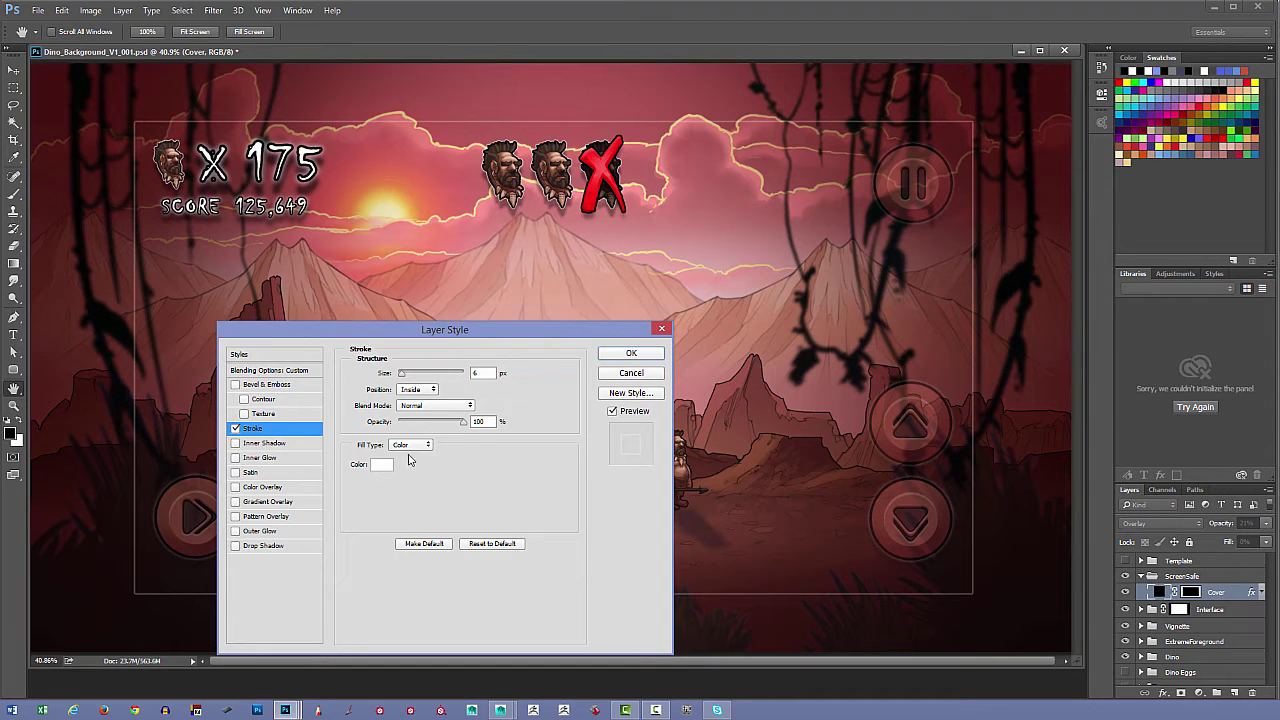
pyautogui.click(623, 353)
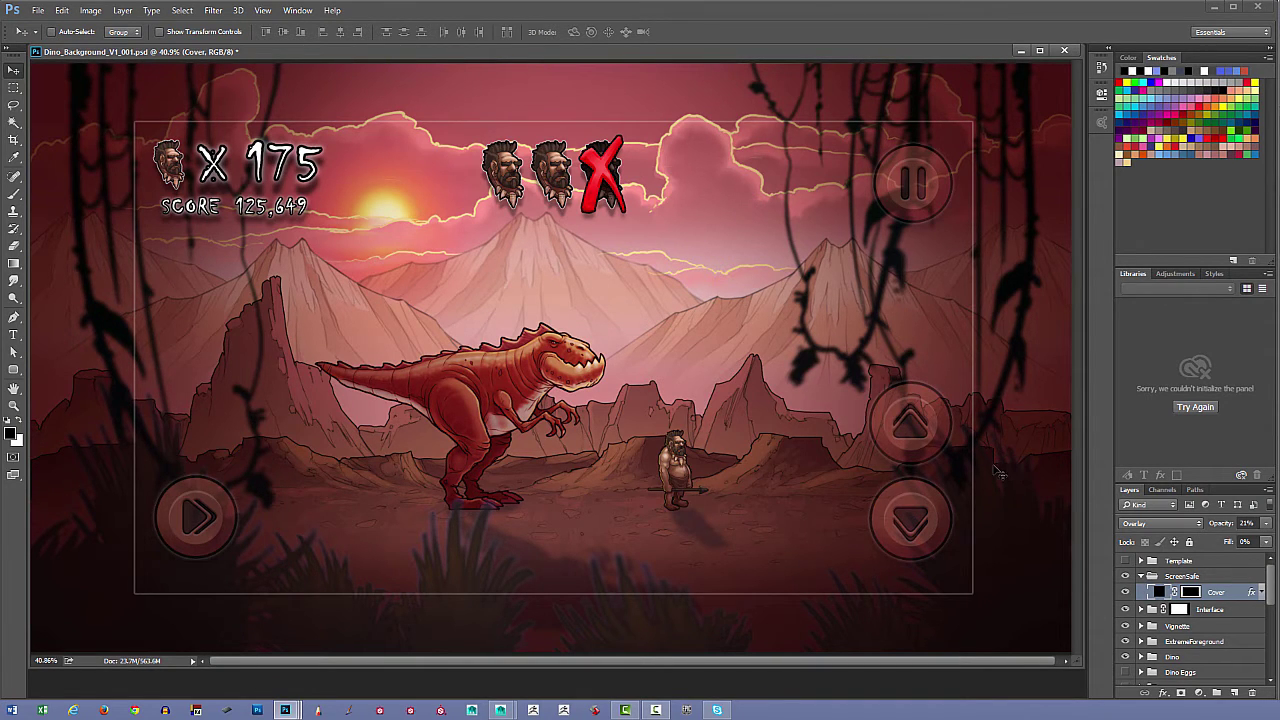
# - Collapse and hide the ScreenSafe group, and switch the Vignette group off and on to compare the image
pyautogui.click(1141, 576)
pyautogui.click(1125, 576)
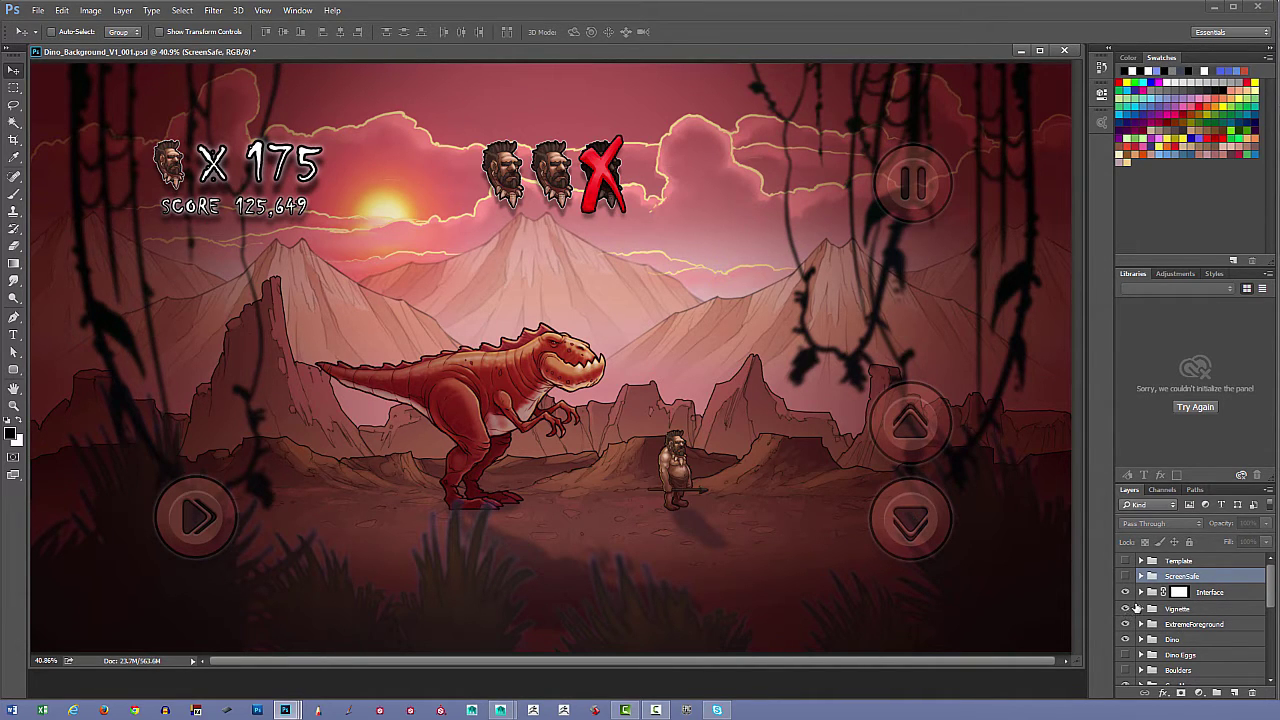
pyautogui.click(1126, 609)
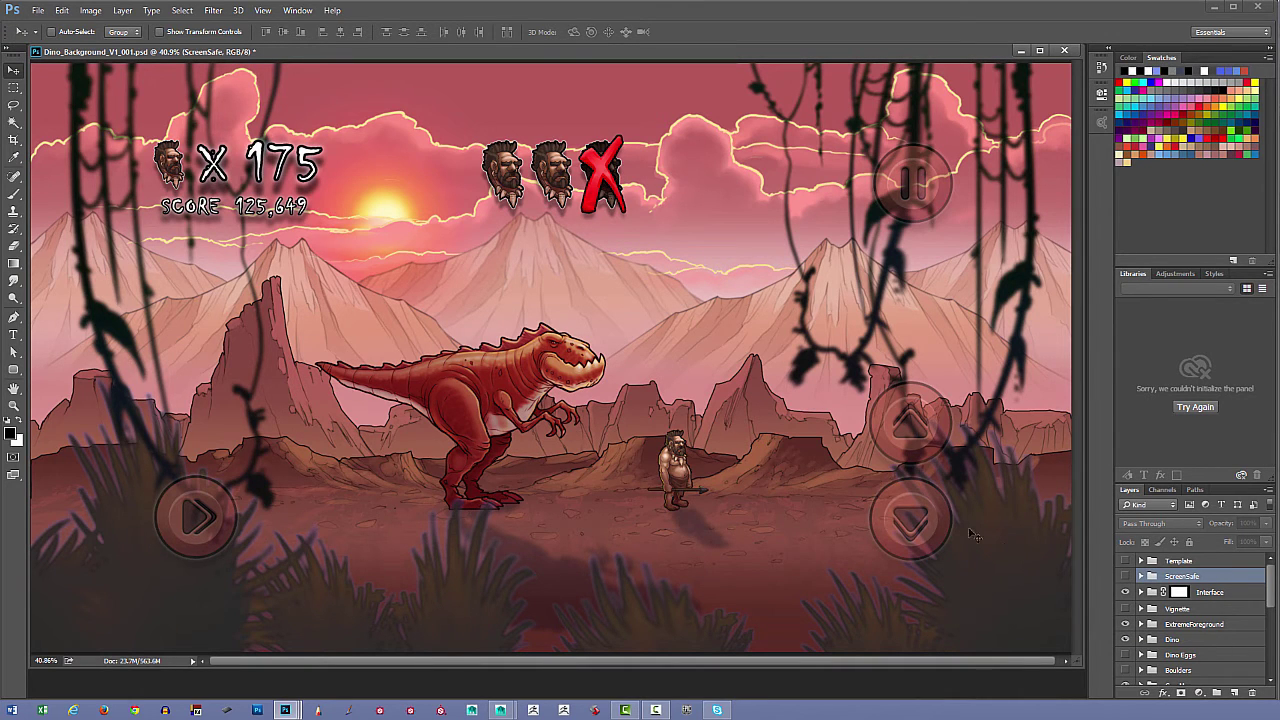
pyautogui.click(1124, 603)
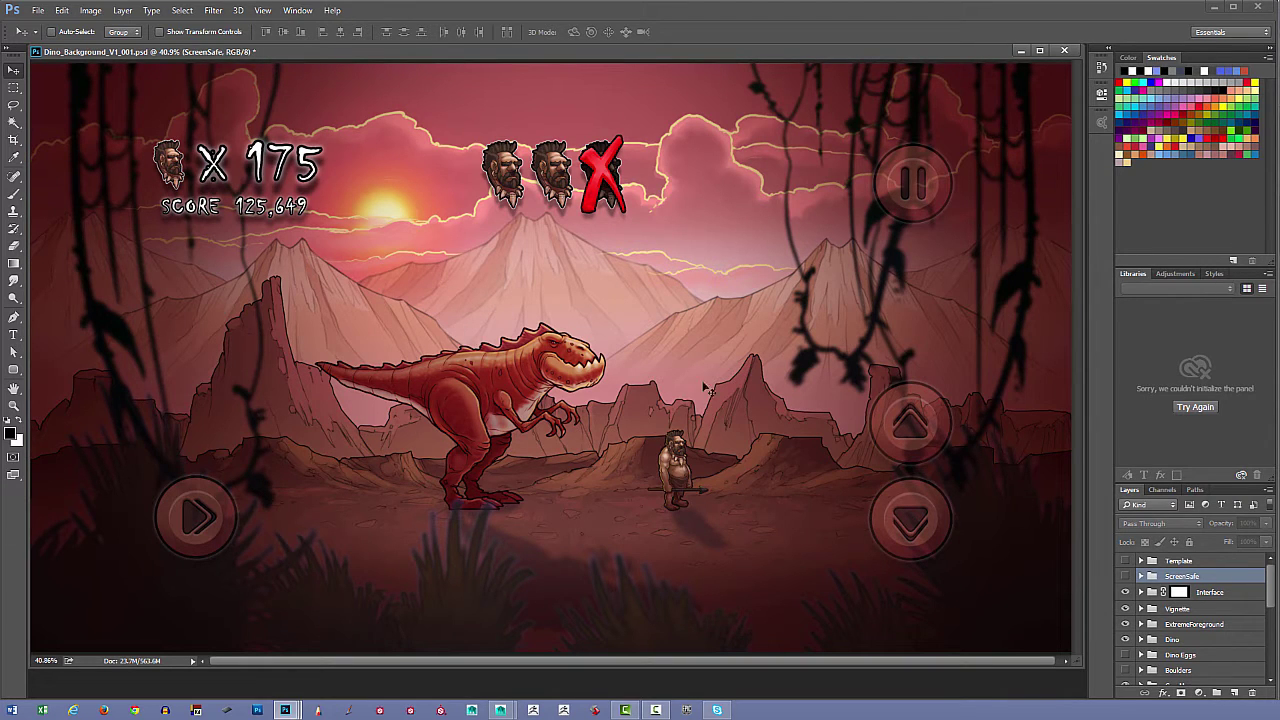
# - Expand the Vignette group, select the Color Fill 3 layer and examine its blend mode
pyautogui.click(1141, 608)
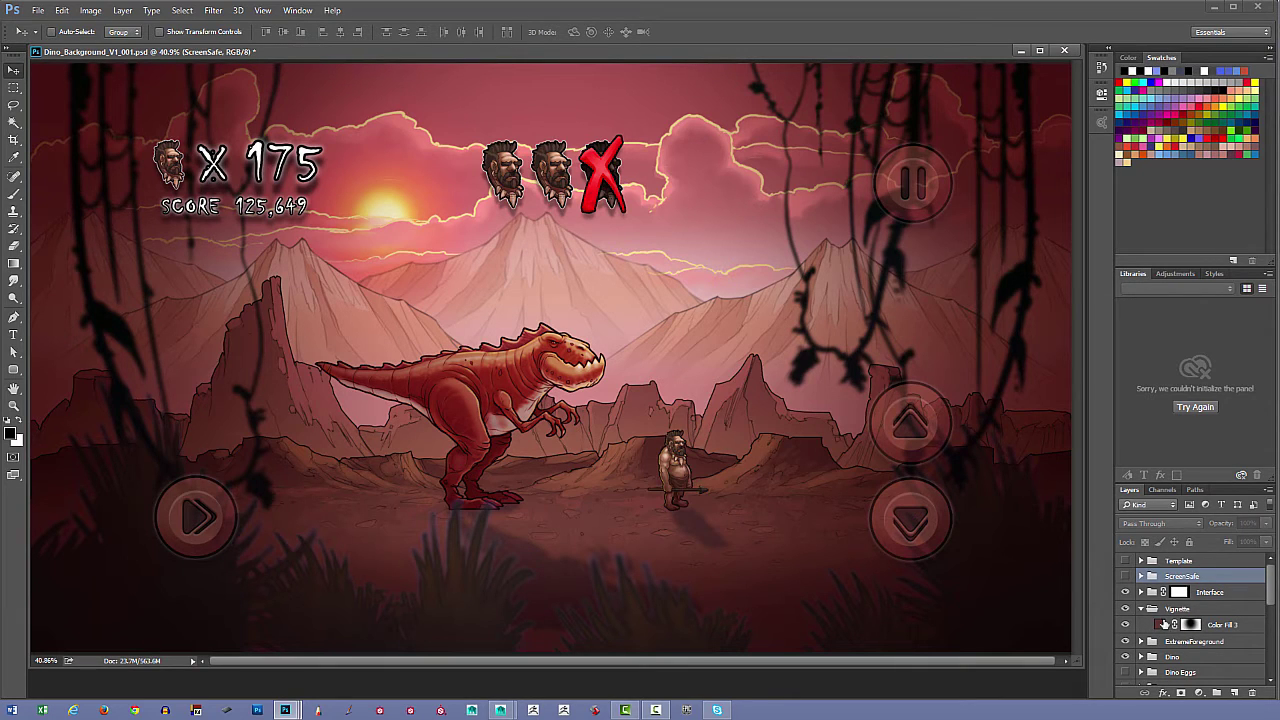
pyautogui.click(1160, 625)
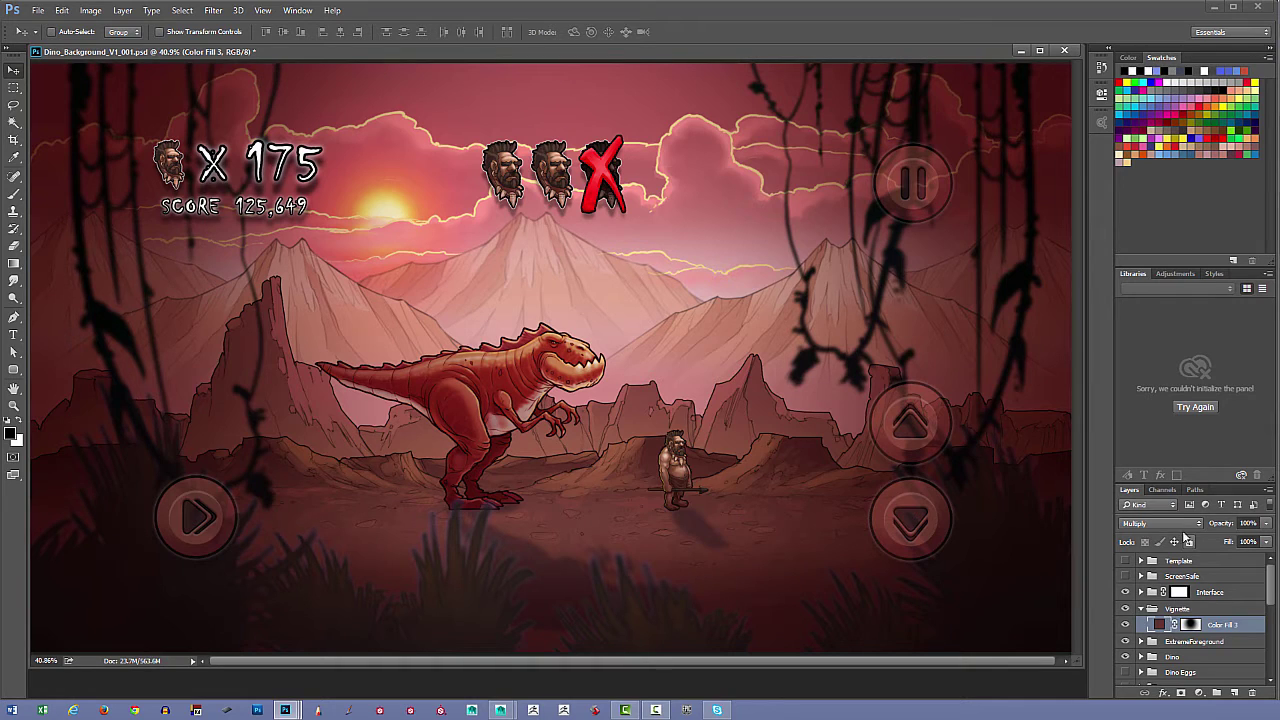
pyautogui.click(1156, 524)
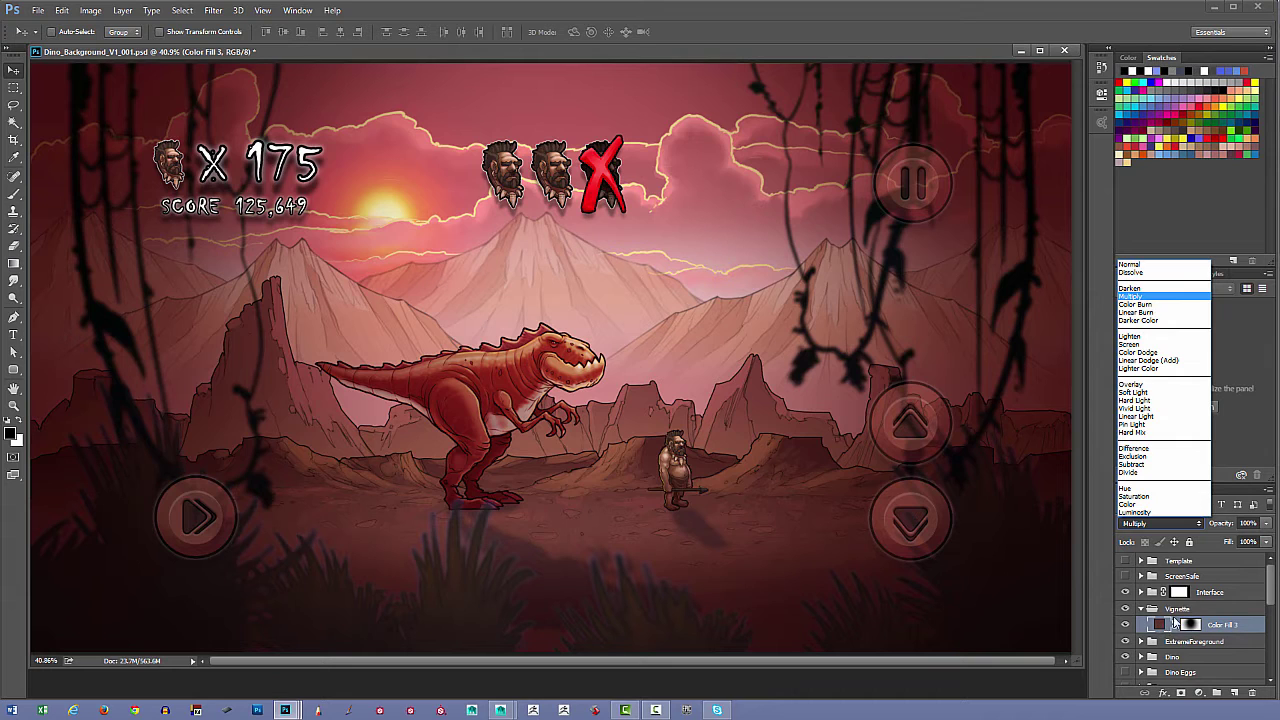
pyautogui.click(1190, 627)
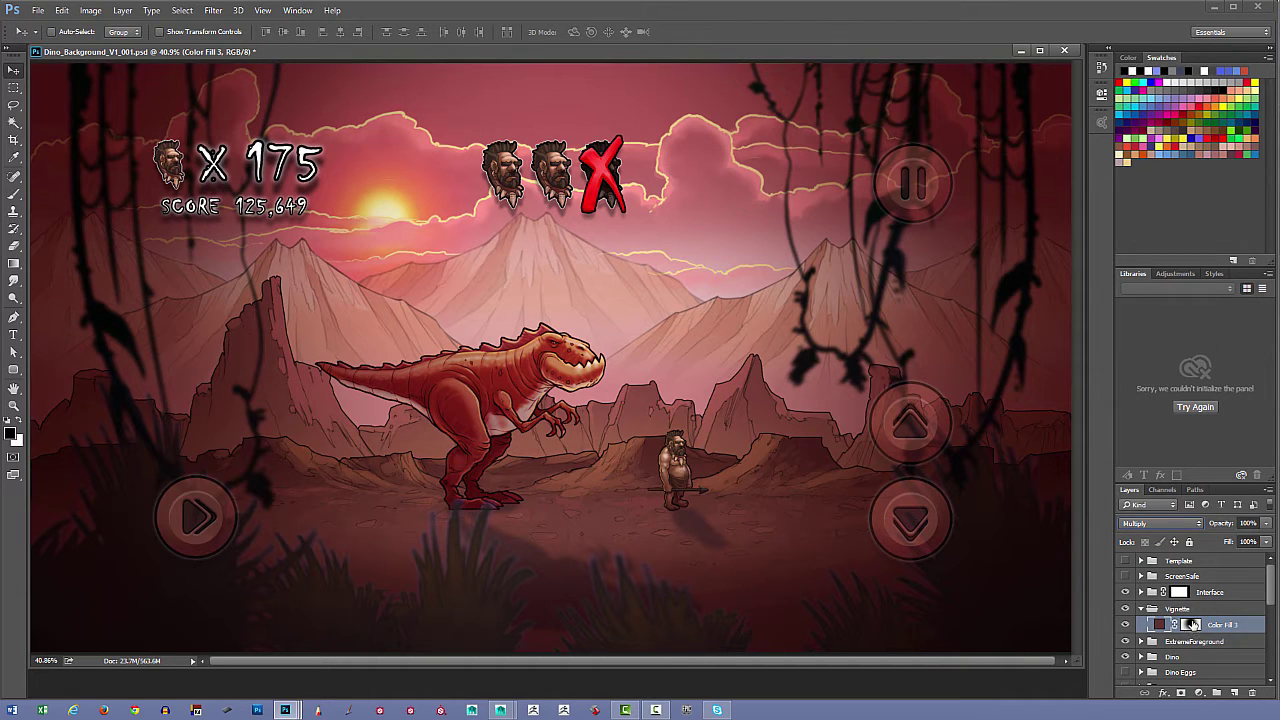
# - View the Color Fill 3 layer's mask on its own, look at the Gradient tool's presets, and return to the full image
pyautogui.click(1191, 626)
pyautogui.keyDown('alt'); pyautogui.click(1197, 625); pyautogui.keyUp('alt')
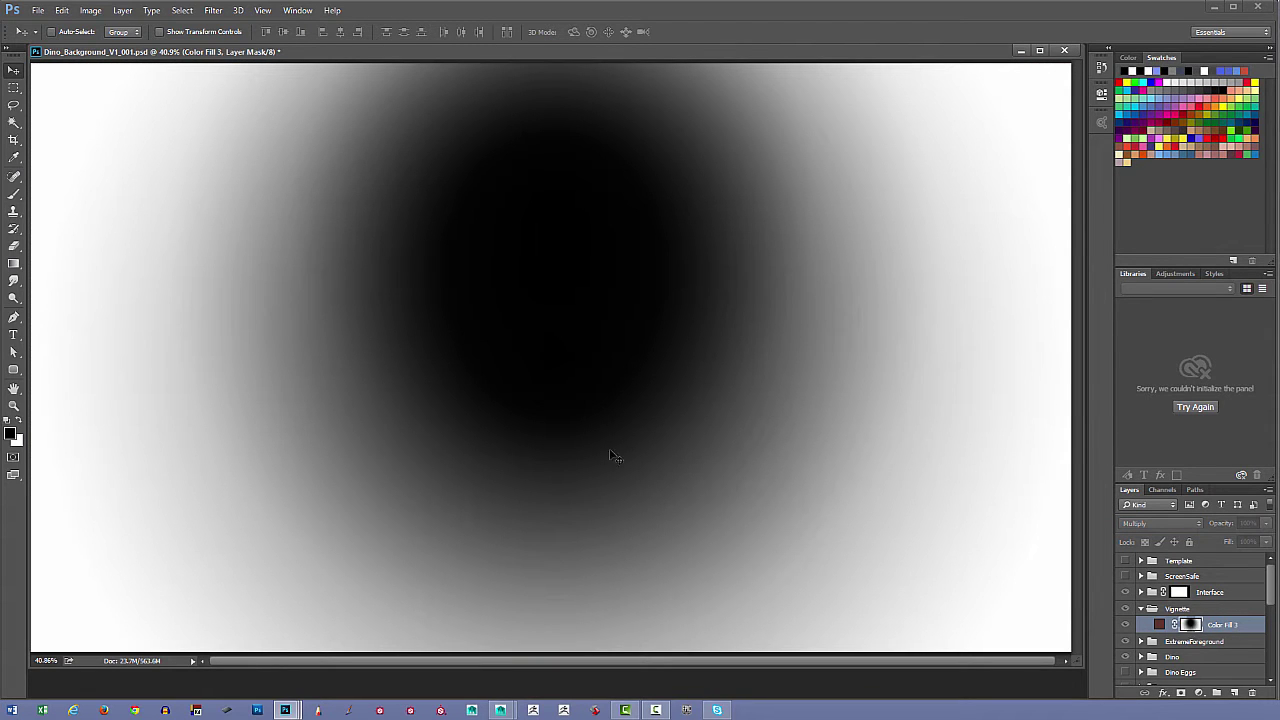
pyautogui.click(14, 264)
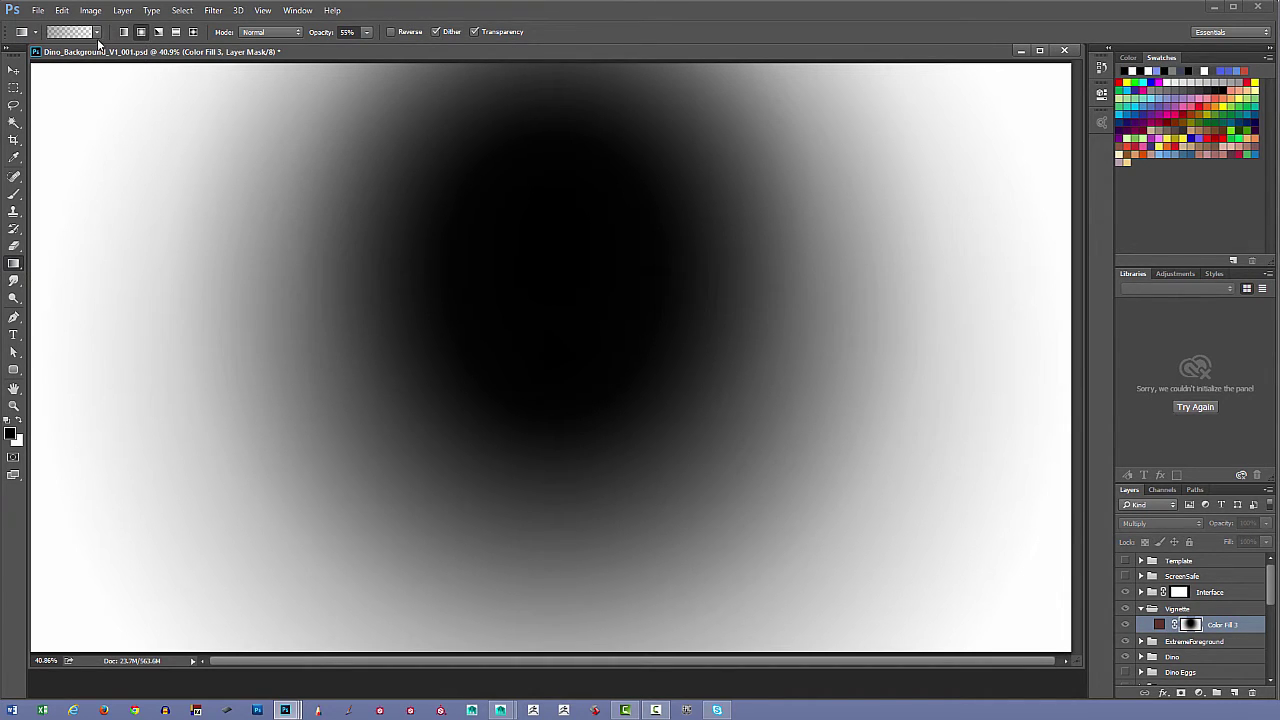
pyautogui.click(97, 34)
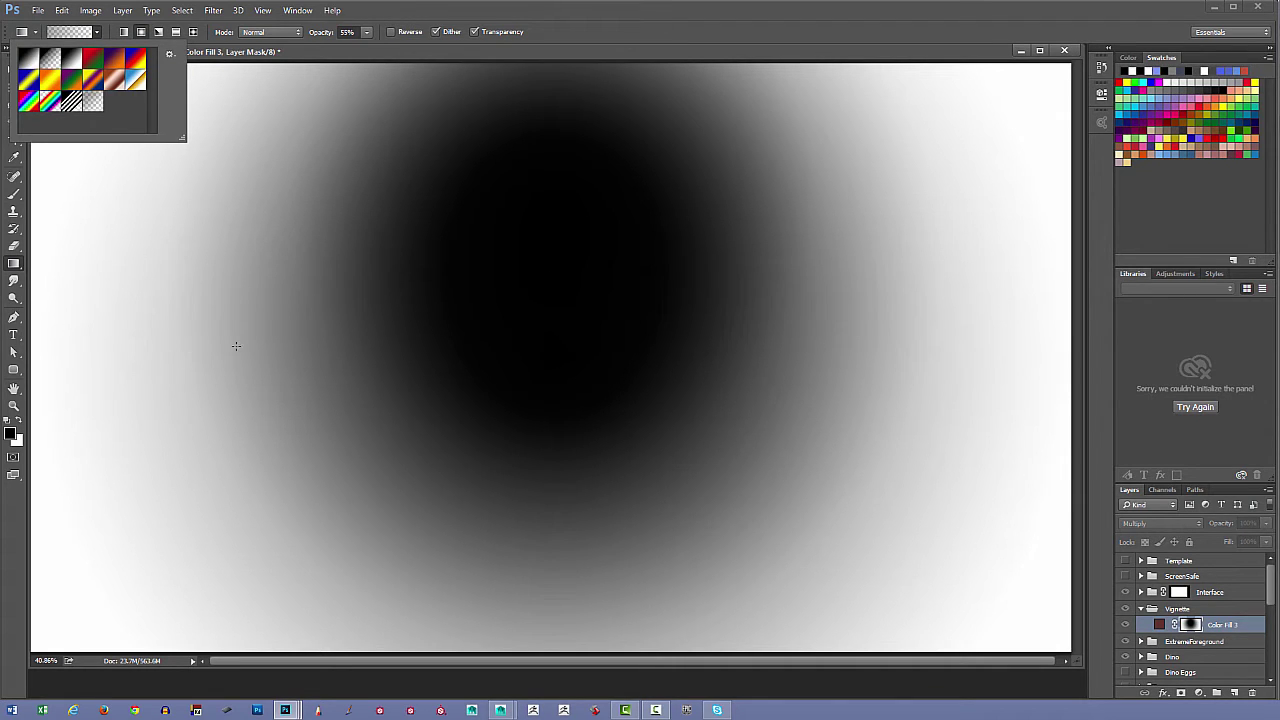
pyautogui.click(1183, 627)
pyautogui.keyDown('alt'); pyautogui.click(1190, 625); pyautogui.keyUp('alt')
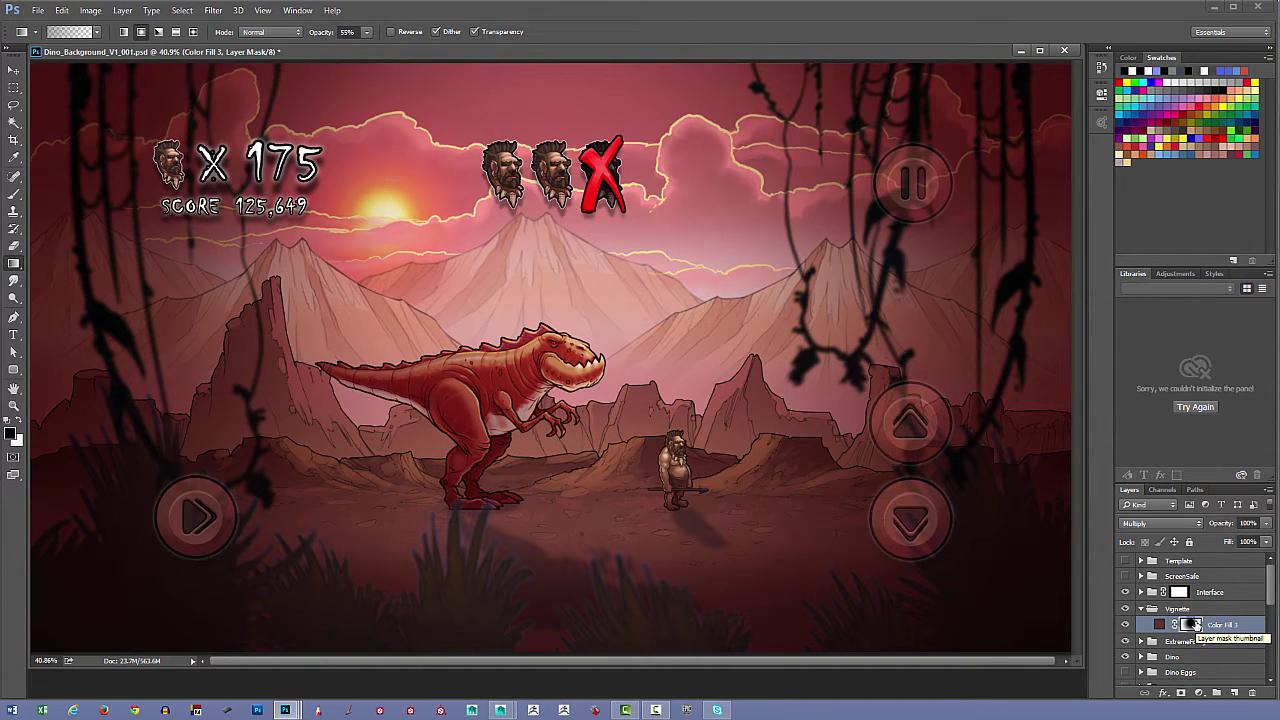
# - Collapse the Vignette group and hide it
pyautogui.click(1141, 608)
pyautogui.click(1125, 608)
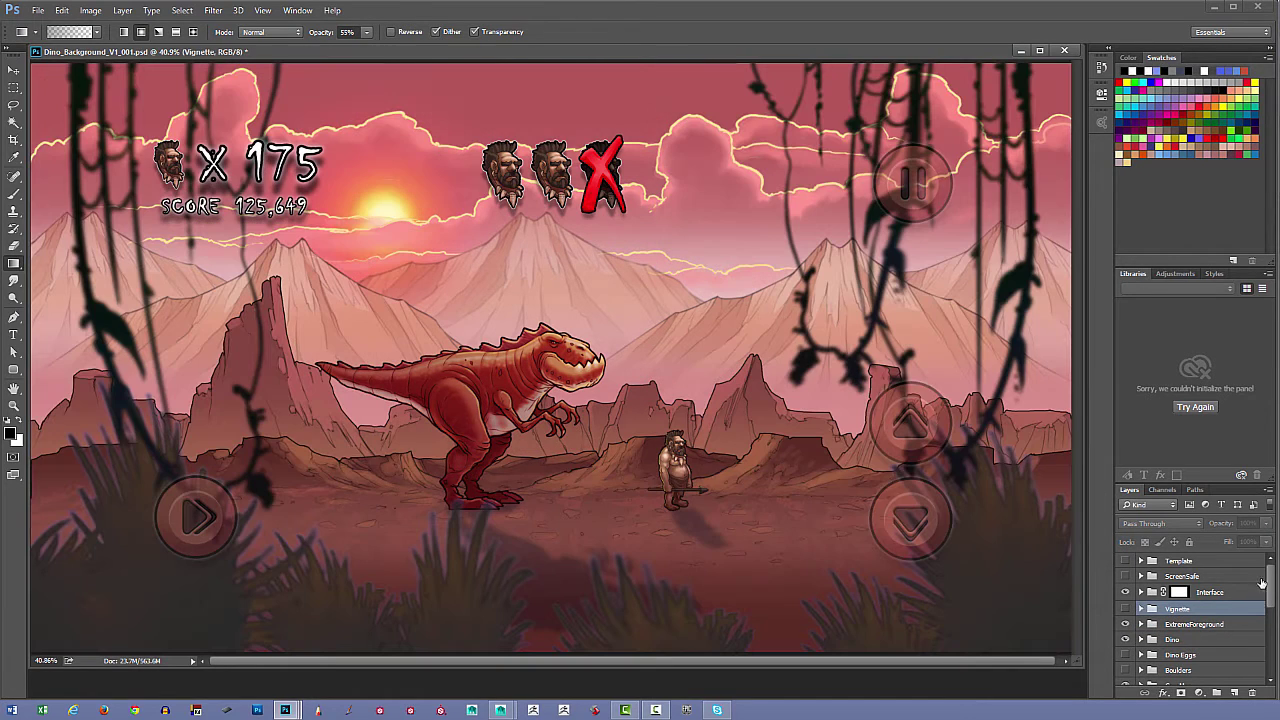
pyautogui.moveTo(1273, 585); pyautogui.dragTo(1273, 630)
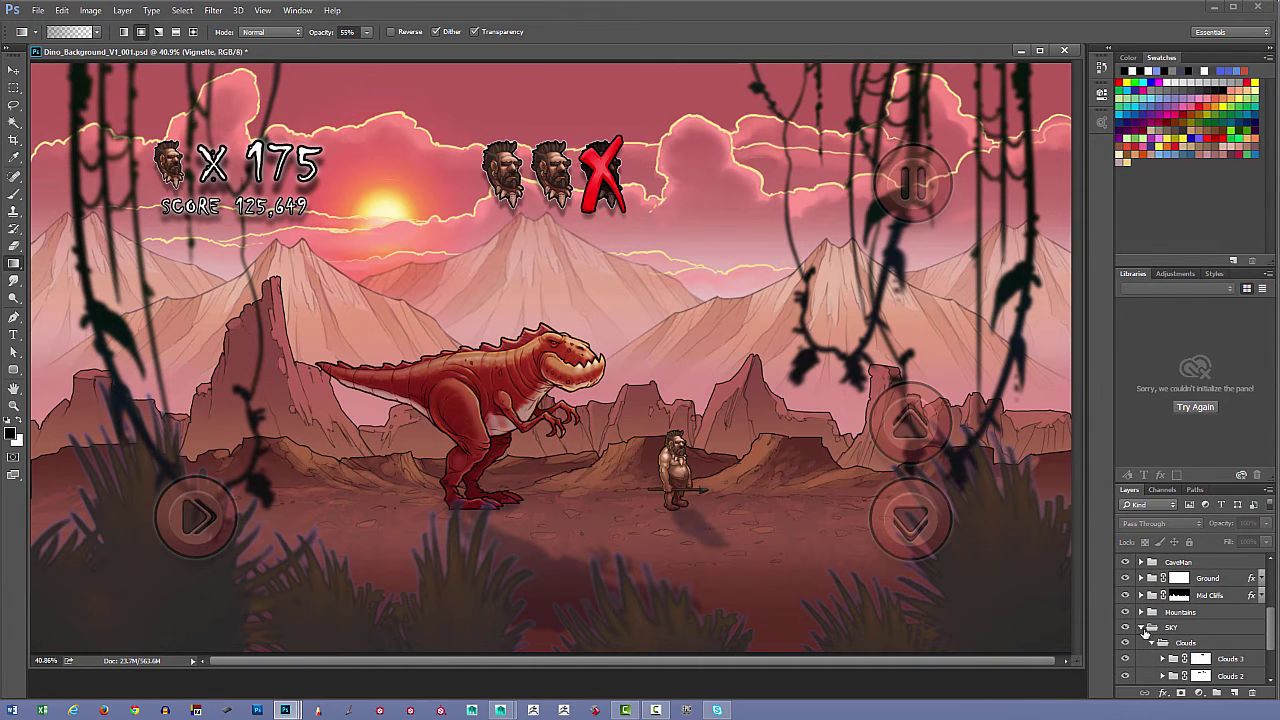
# - Collapse the SKY group and hide all scene groups and the Interface group, leaving only the black Color Fill 19 layer shown
pyautogui.click(1141, 626)
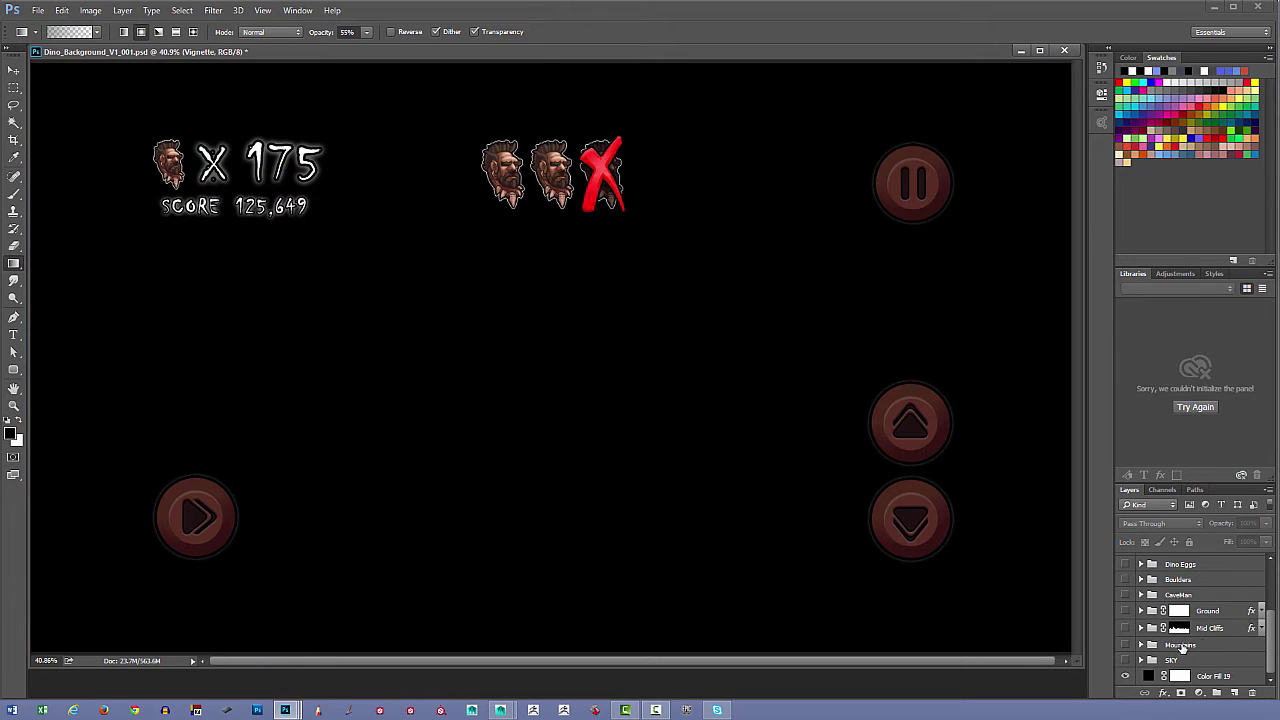
pyautogui.scroll(3, 1268, 630)
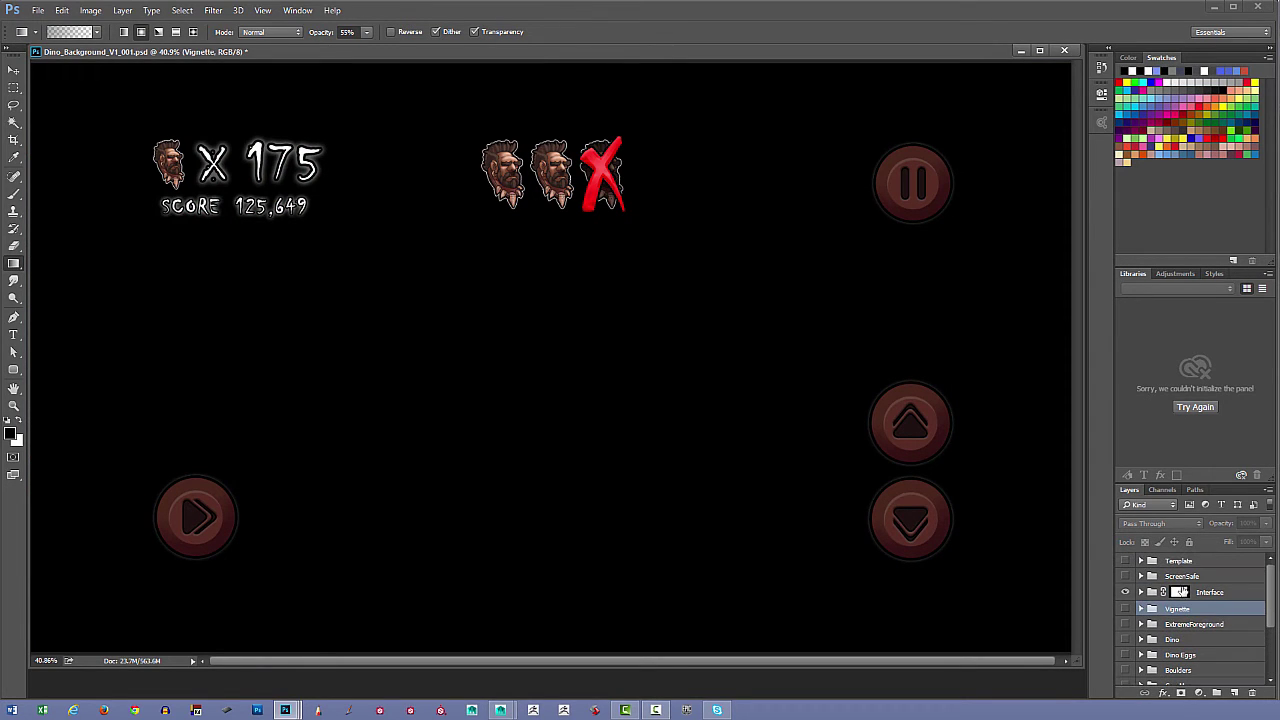
pyautogui.click(1125, 592)
pyautogui.moveTo(1270, 598); pyautogui.dragTo(1264, 645)
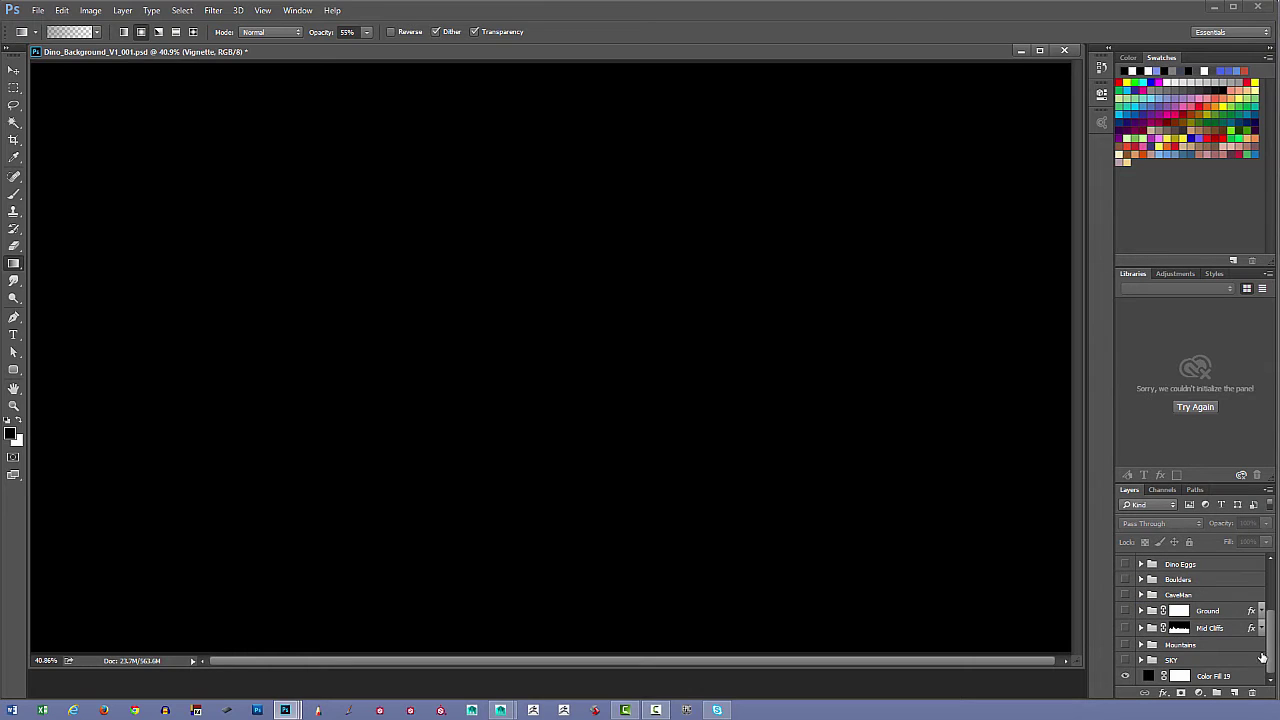
# - Show and expand the SKY group, and collapse its Clouds subgroup so the three sky subgroups are listed
pyautogui.click(1125, 661)
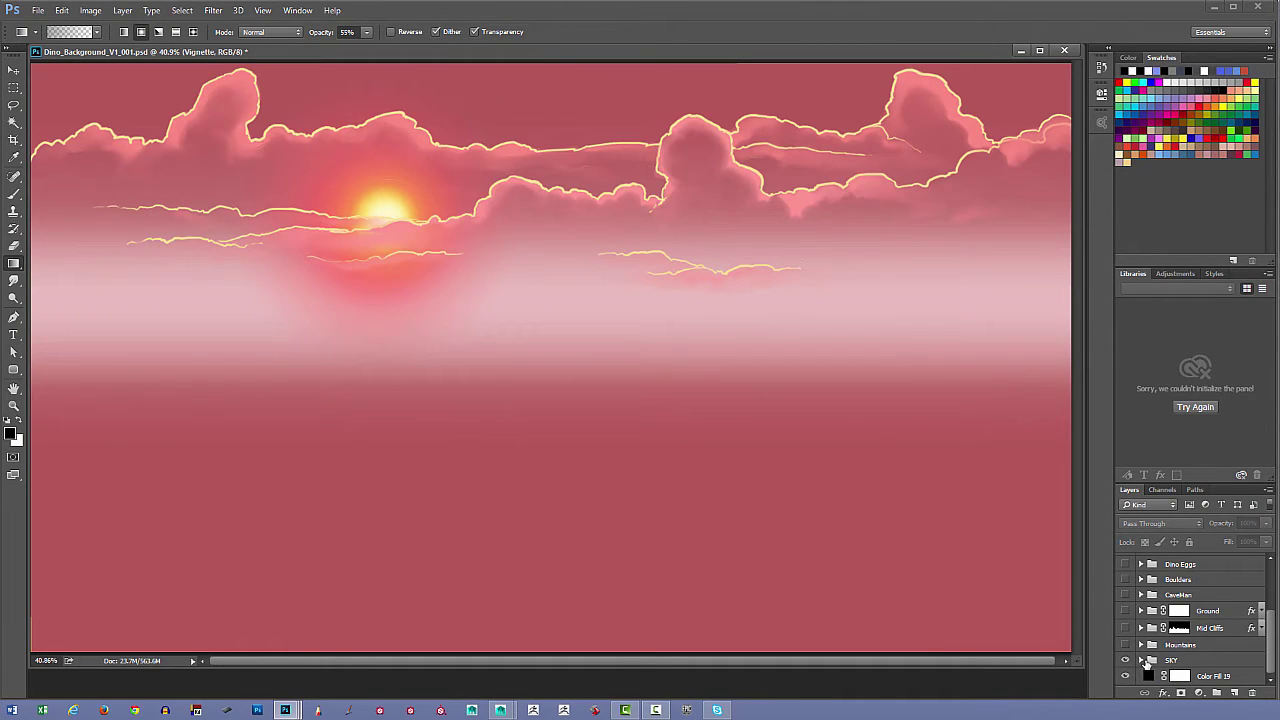
pyautogui.click(1141, 661)
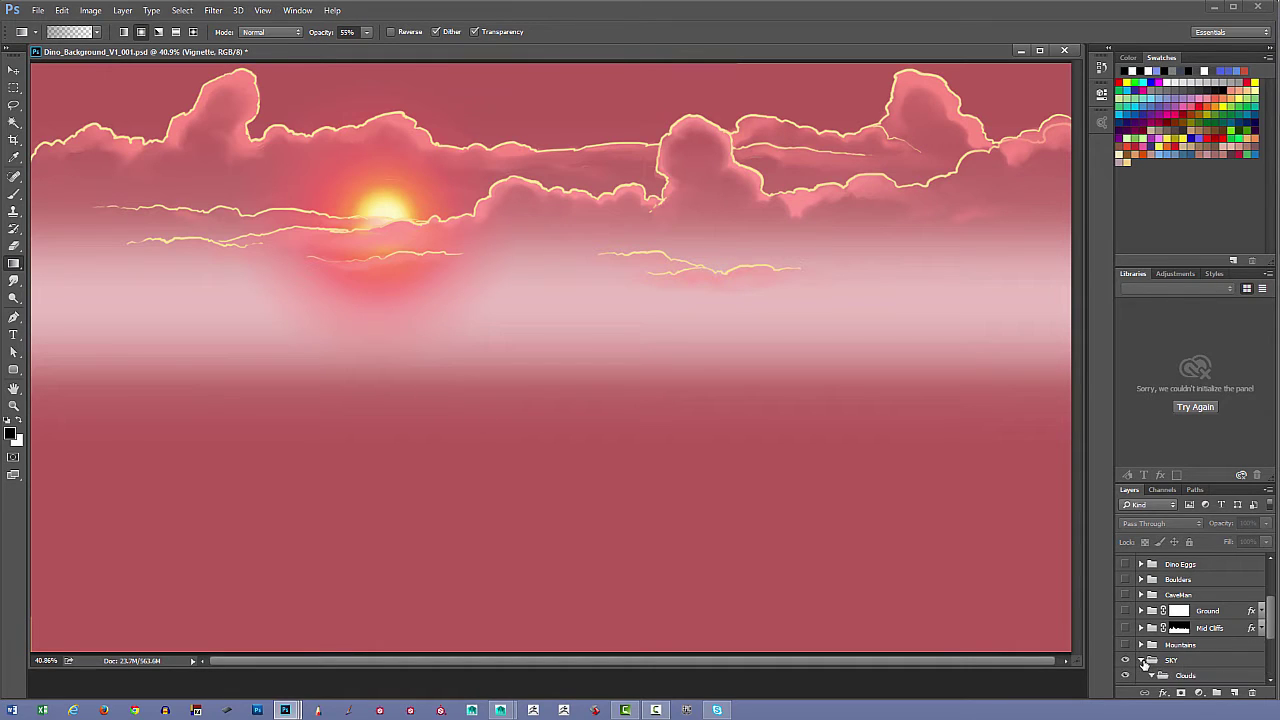
pyautogui.click(1143, 661)
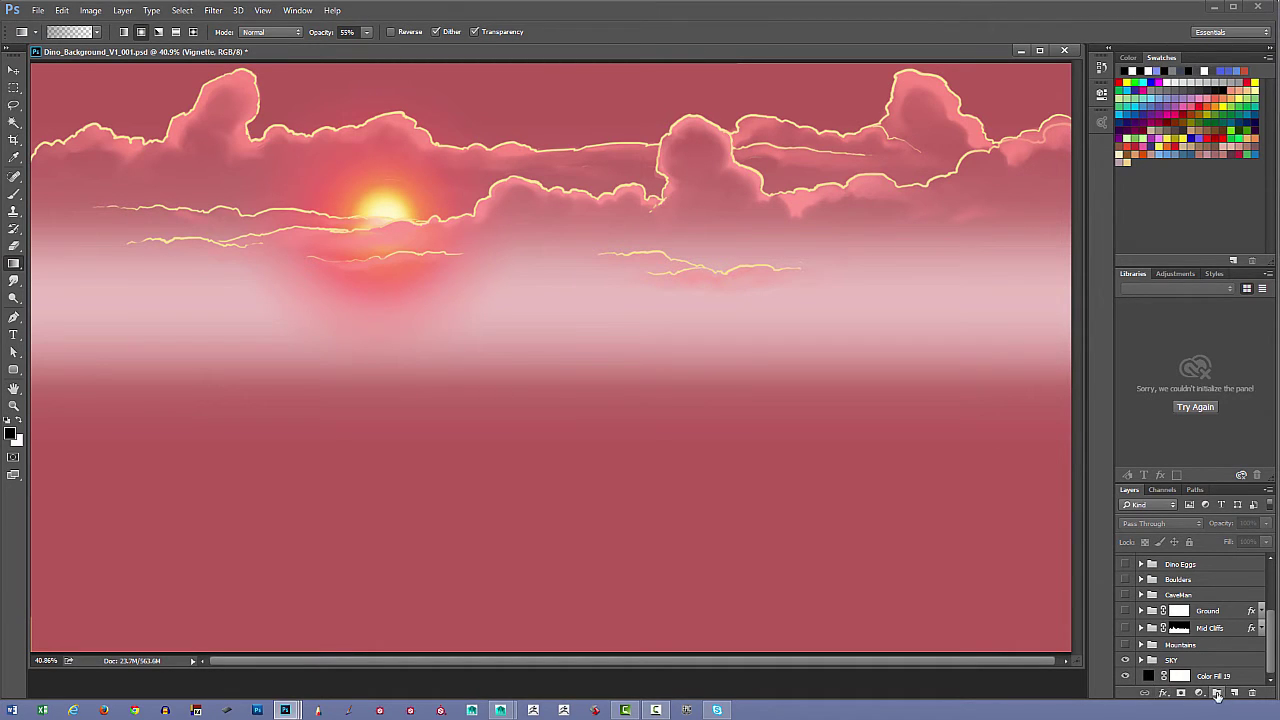
pyautogui.click(1141, 661)
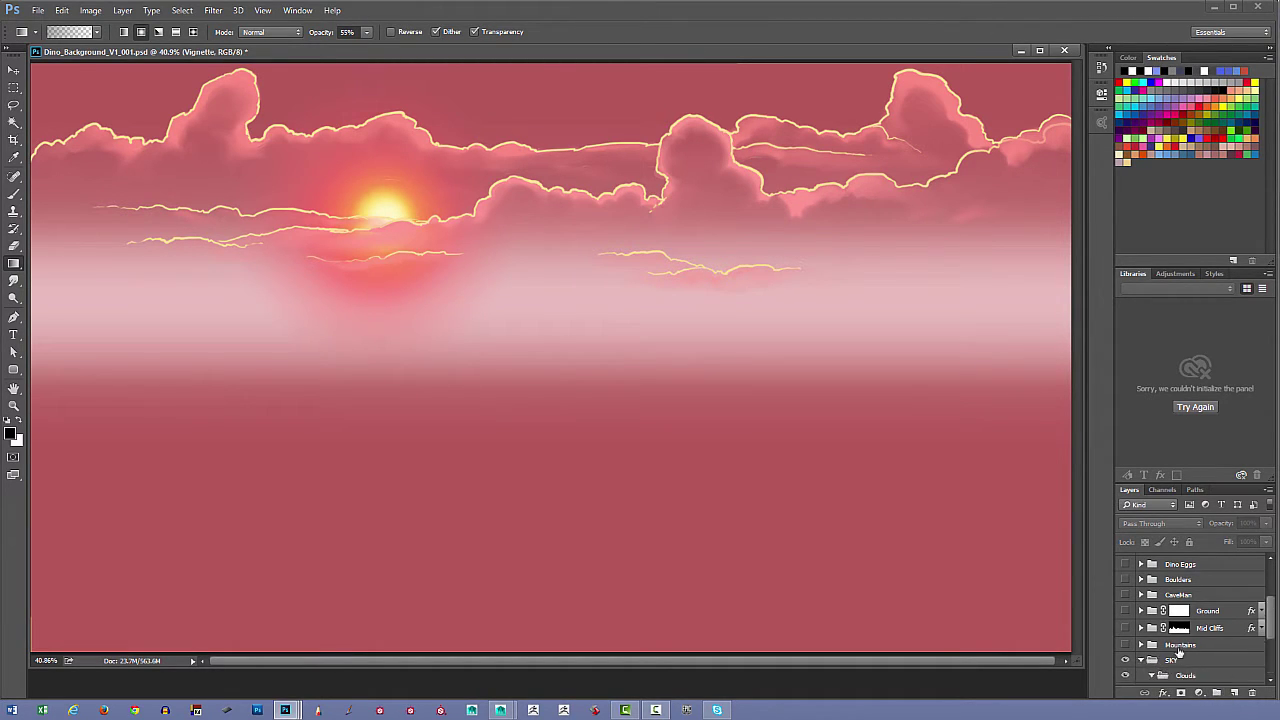
pyautogui.scroll(-3, 1259, 601)
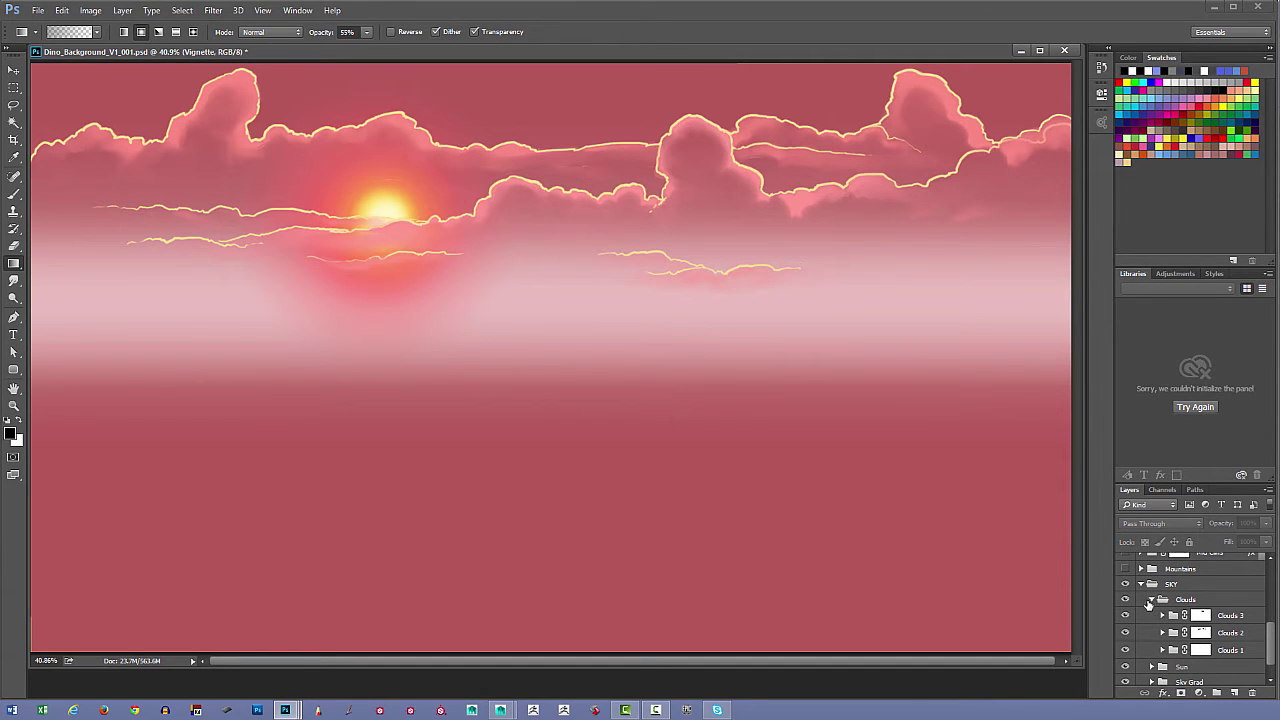
pyautogui.click(1151, 600)
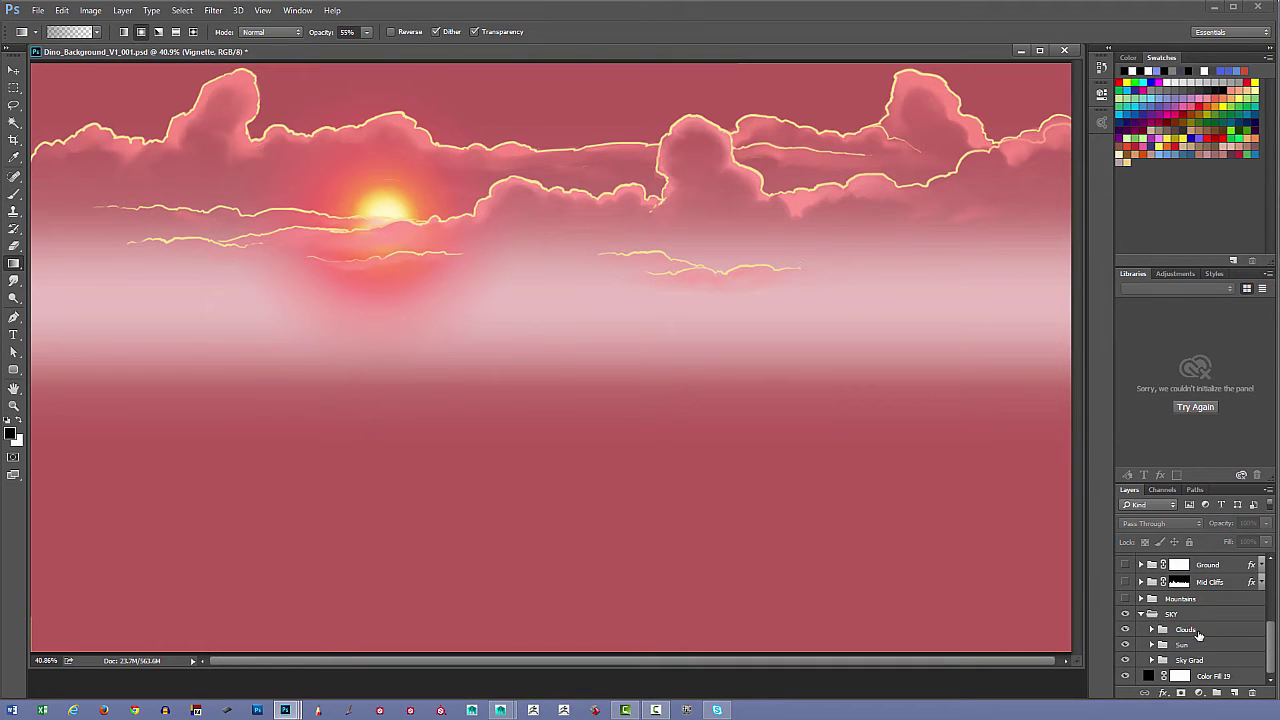
# - Compare the sky with SKY and Sky Grad switched off and on, hide the Clouds and Sun subgroups, and expand Sky Grad
pyautogui.click(1126, 614)
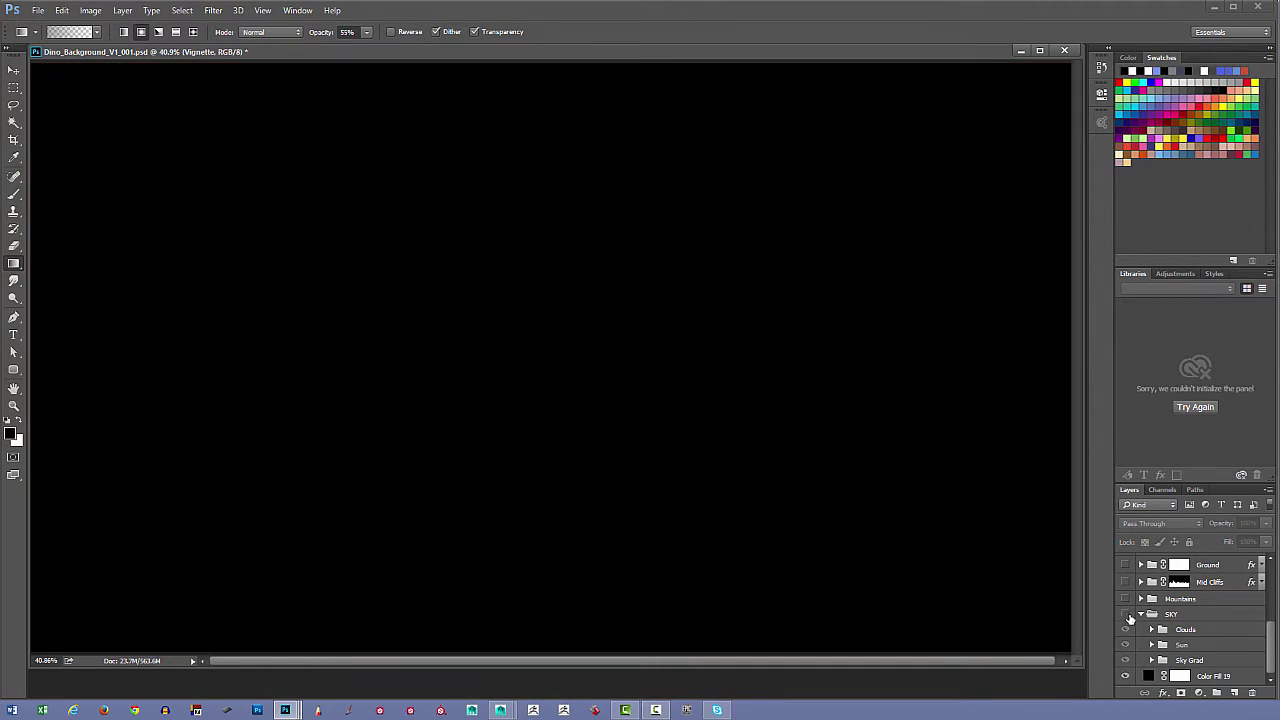
pyautogui.click(1126, 614)
pyautogui.click(1125, 629)
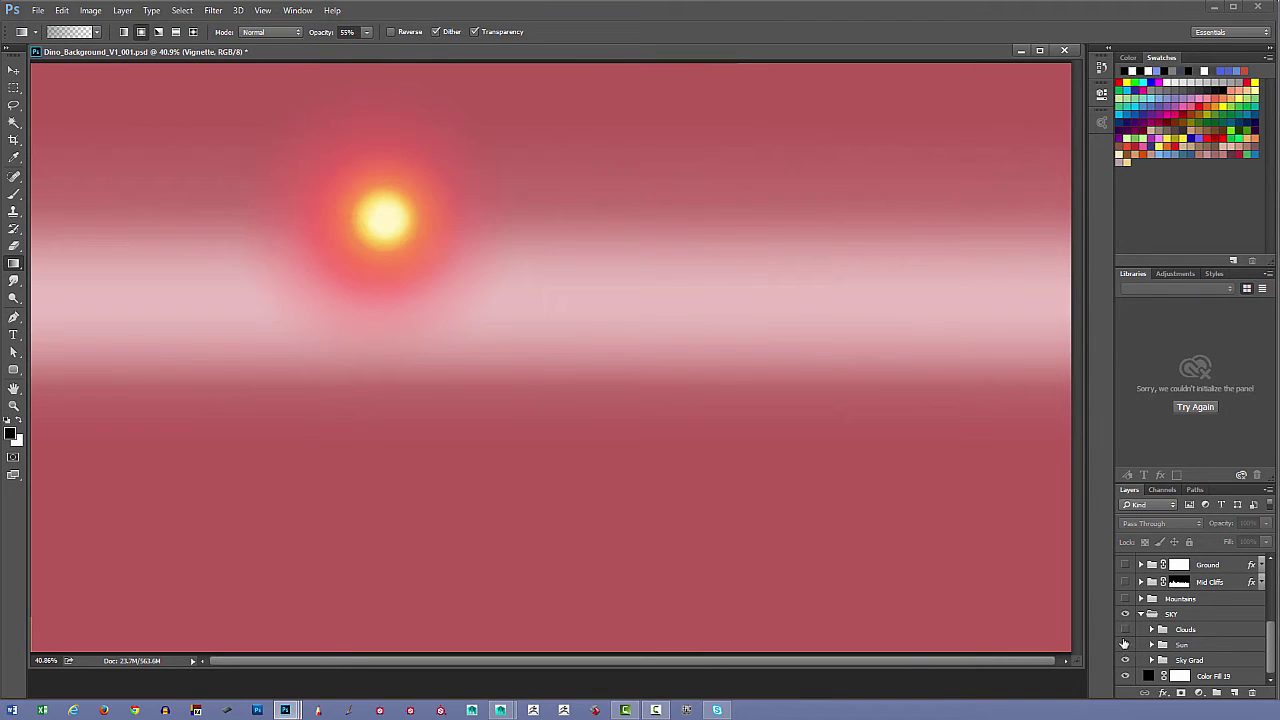
pyautogui.click(1125, 644)
pyautogui.click(1126, 660)
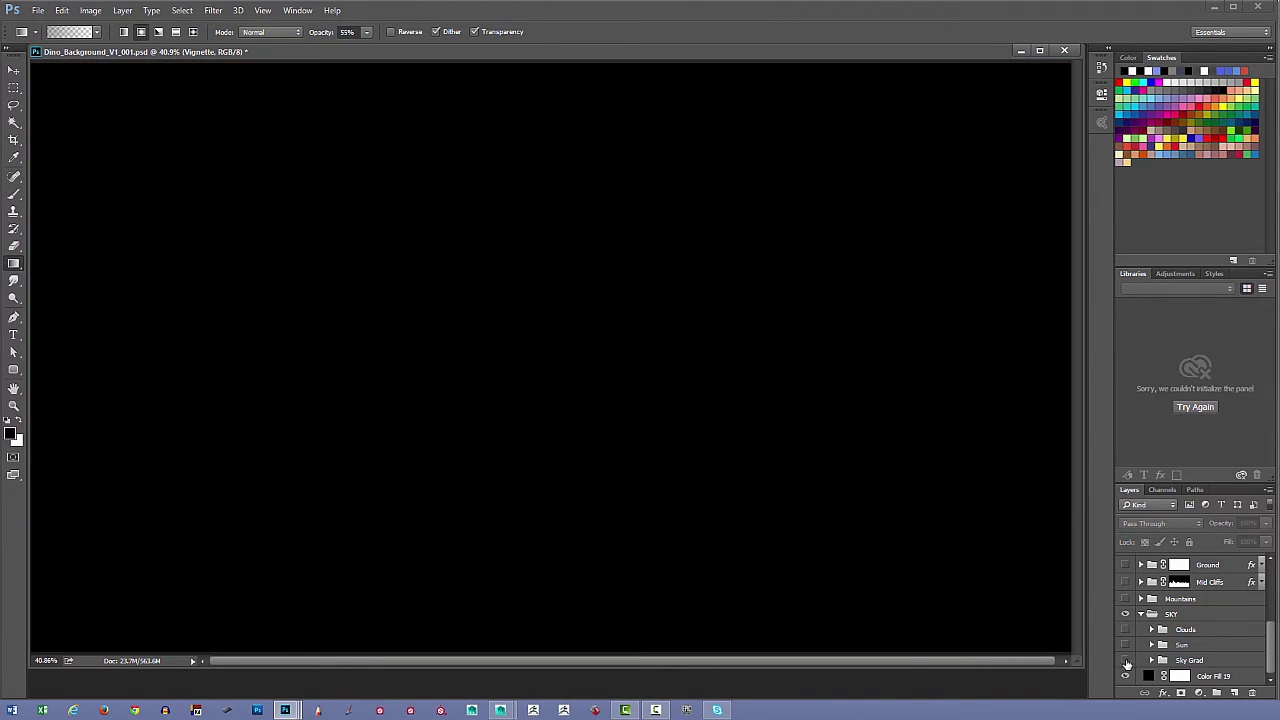
pyautogui.click(1126, 660)
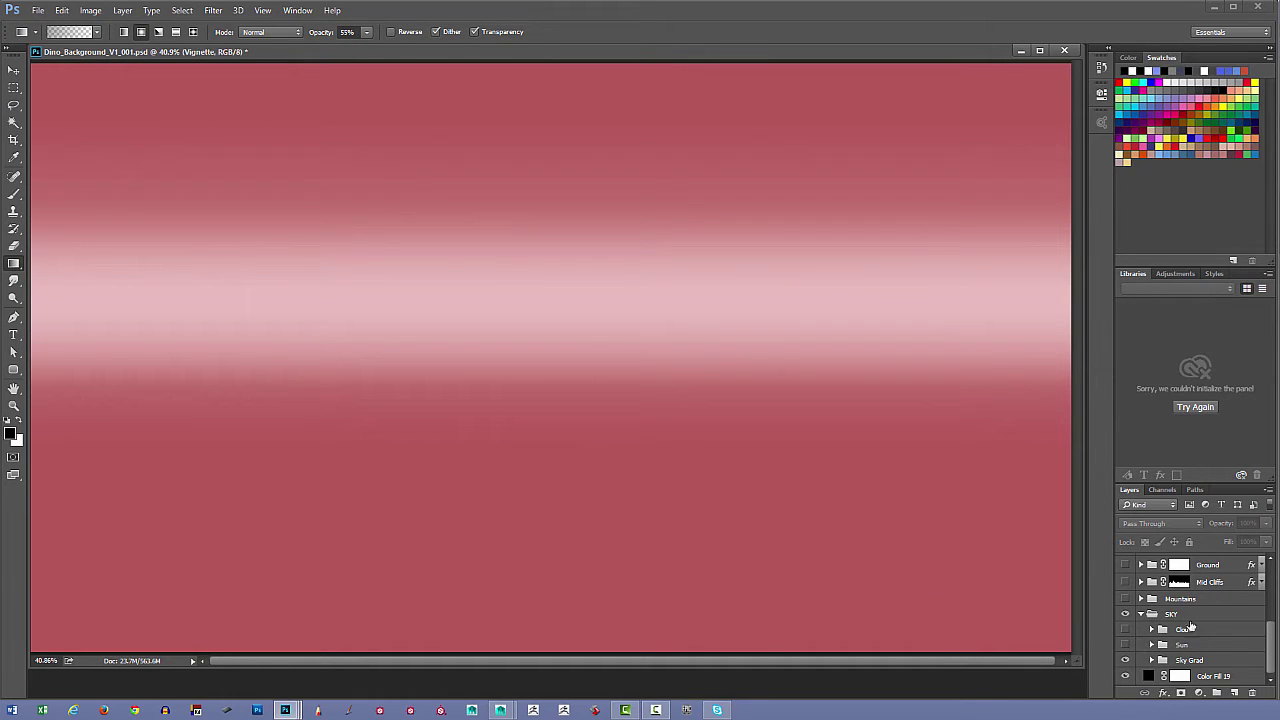
pyautogui.click(1151, 660)
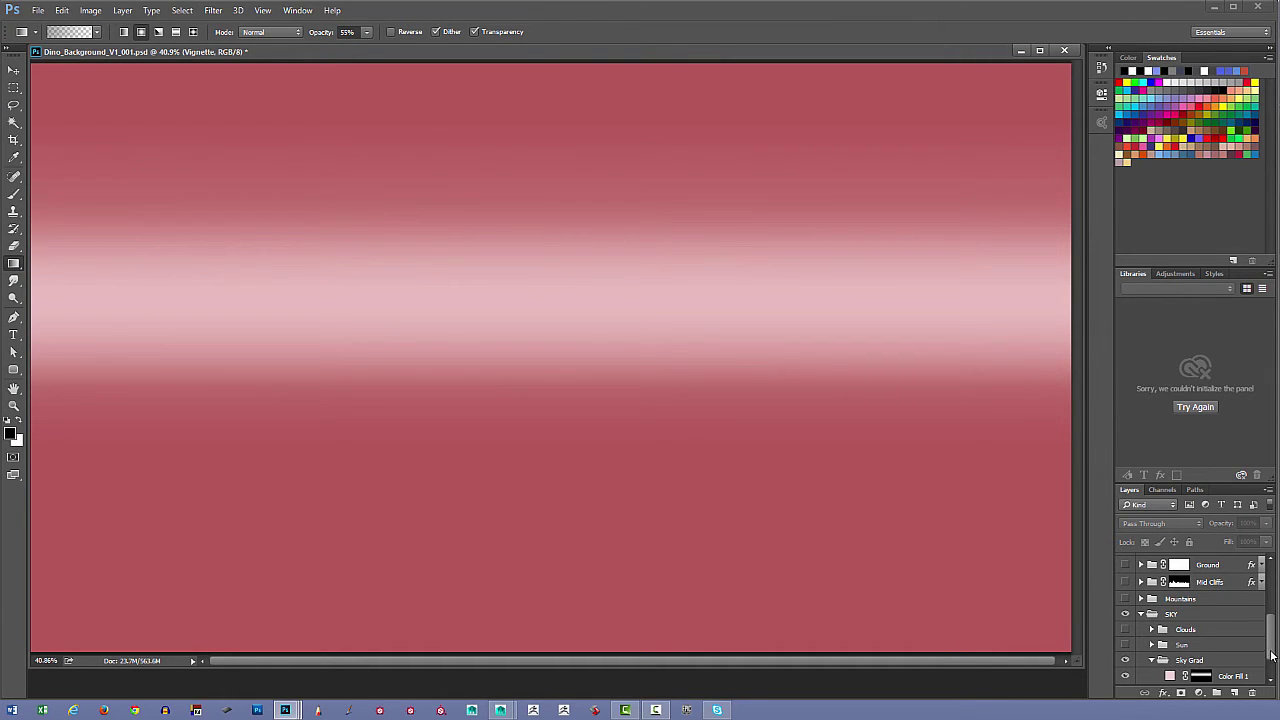
pyautogui.scroll(-2, 1271, 655)
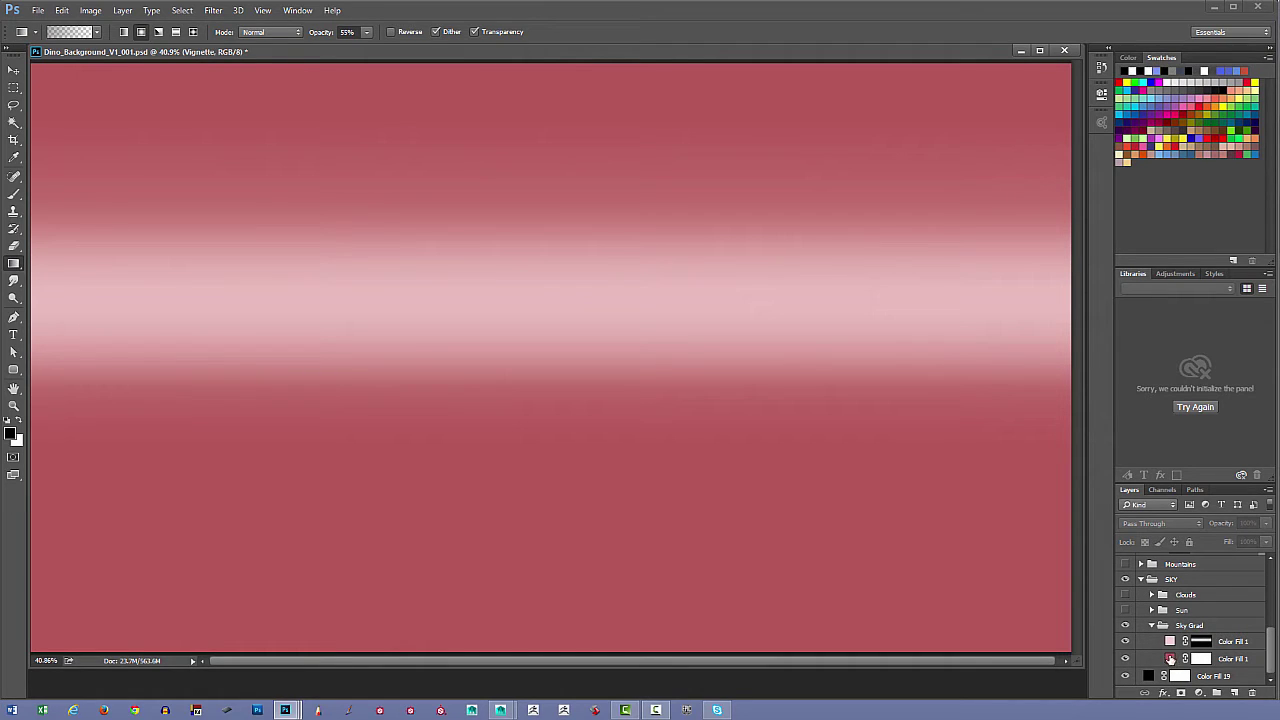
# - Try the colour #fc1414 on the lower Color Fill 1 layer in Sky Grad and undo the change
pyautogui.doubleClick(1170, 660)
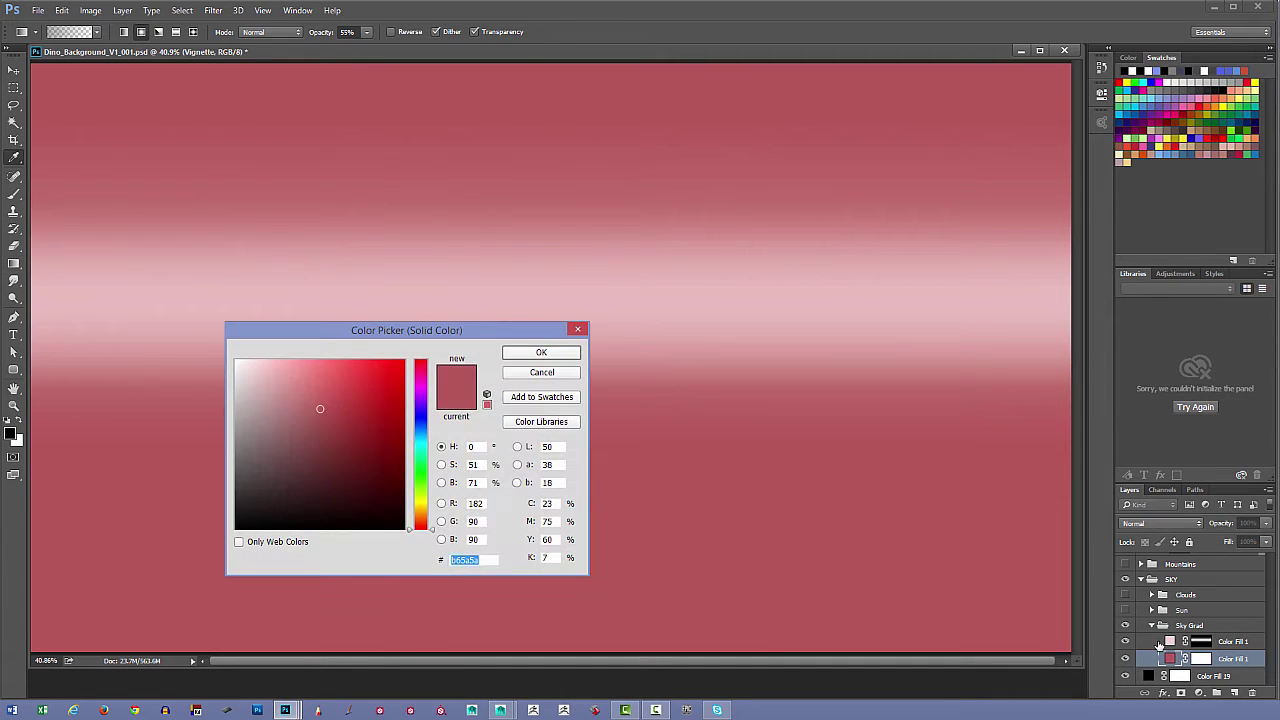
pyautogui.write('fc1414')
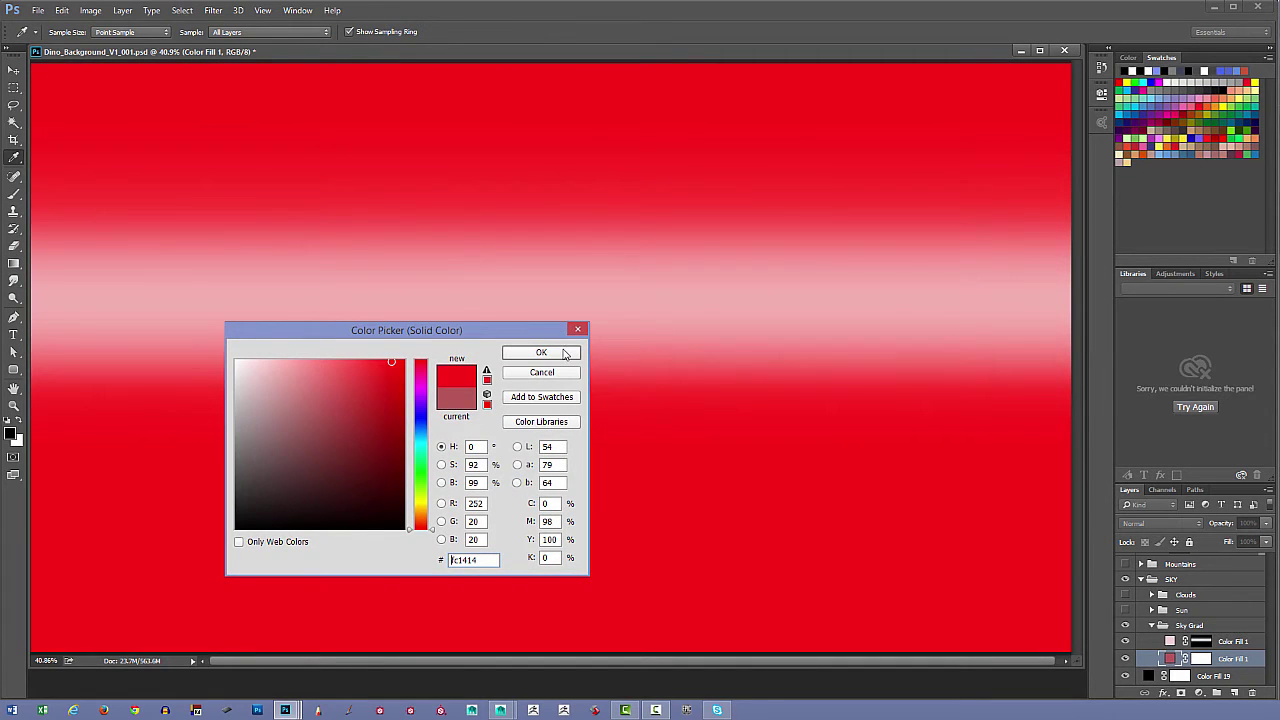
pyautogui.click(541, 353)
pyautogui.press('g')
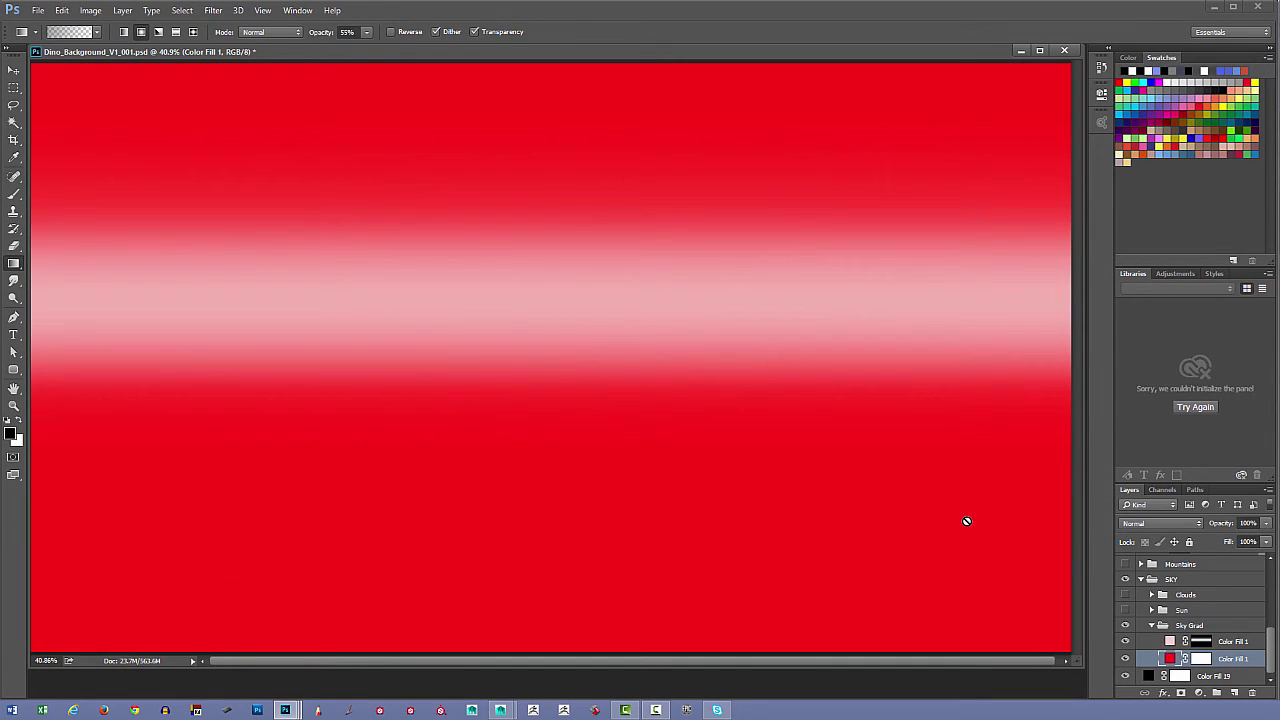
pyautogui.hotkey('ctrl', 'z')
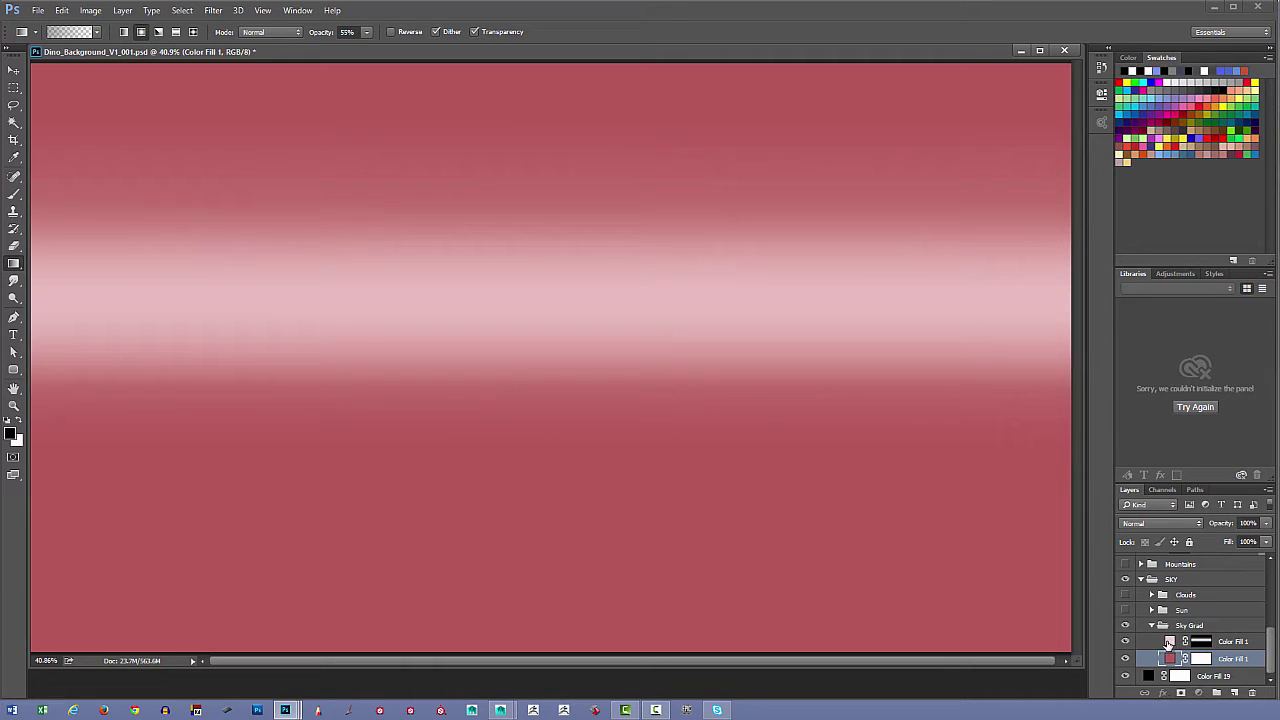
# - Select the upper Color Fill 1 layer, compare the sky with it off and on, and view its mask on its own
pyautogui.click(1169, 644)
pyautogui.click(1126, 642)
pyautogui.click(1126, 642)
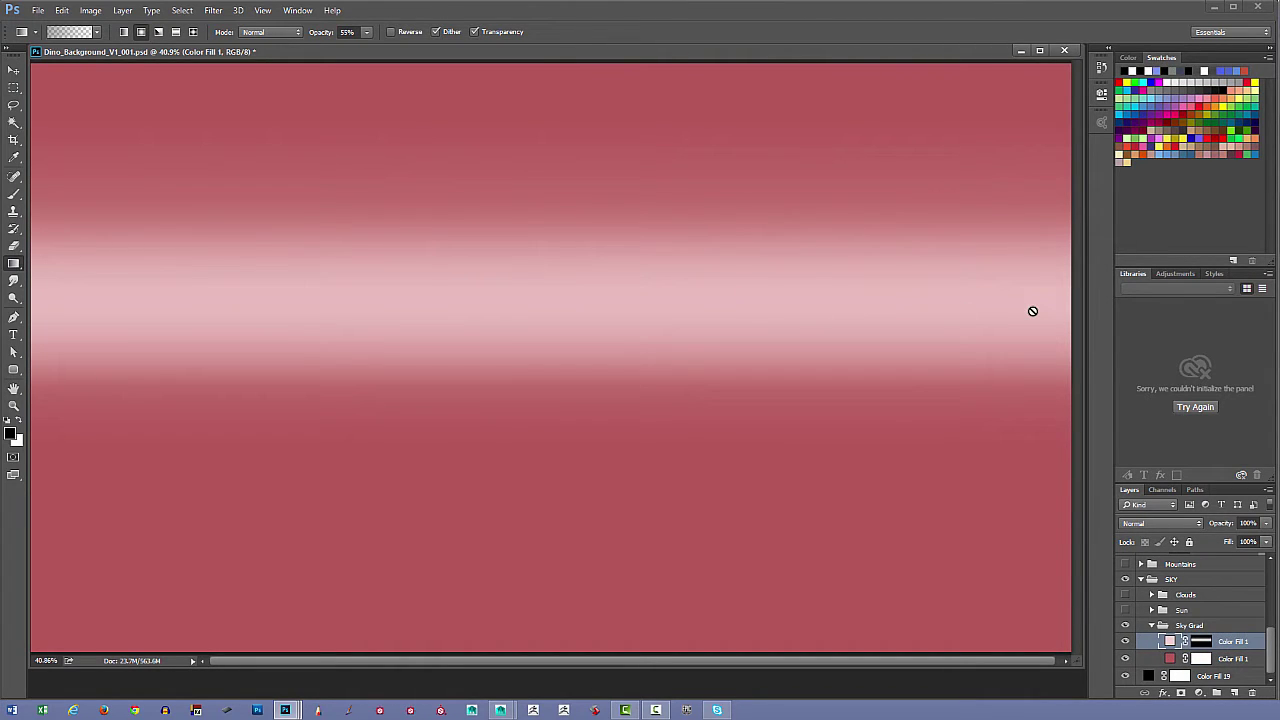
pyautogui.click(1201, 642)
pyautogui.keyDown('alt'); pyautogui.click(1201, 642); pyautogui.keyUp('alt')
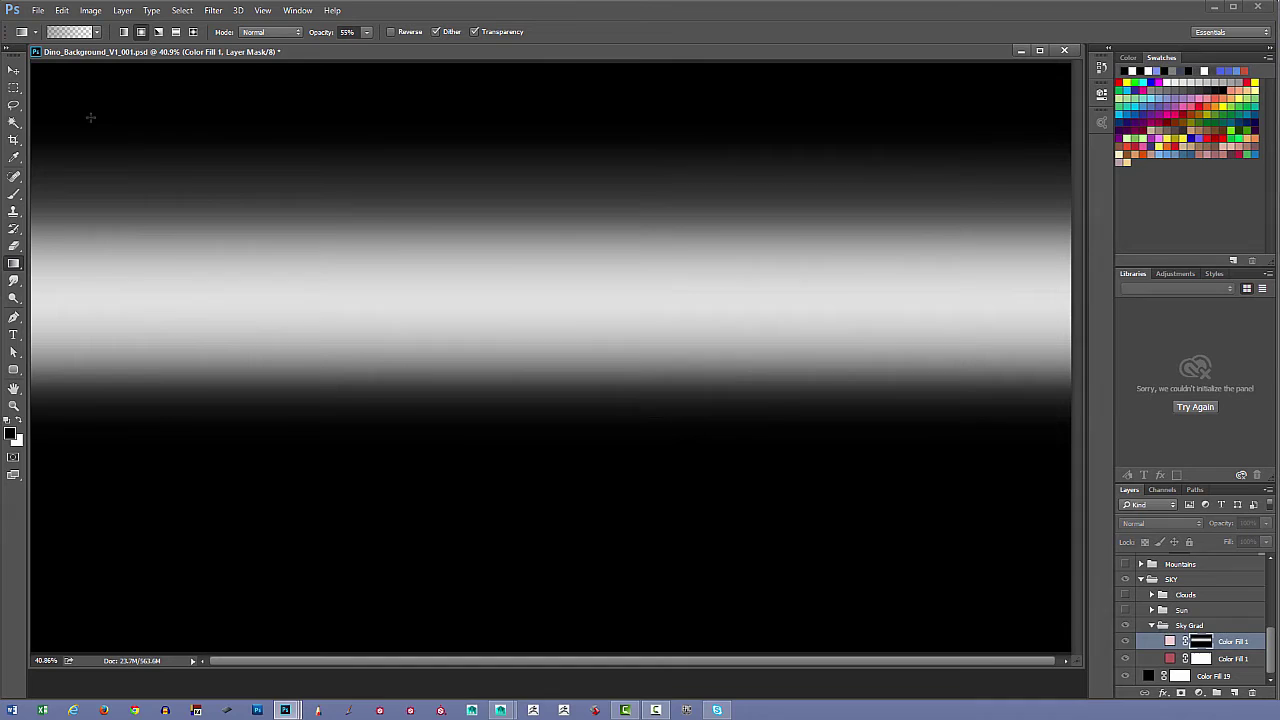
# - Set the Gradient tool to Linear, draw a vertical gradient down across the mask's light band, and leave the mask view
pyautogui.click(123, 31)
pyautogui.moveTo(425, 188); pyautogui.dragTo(423, 389)
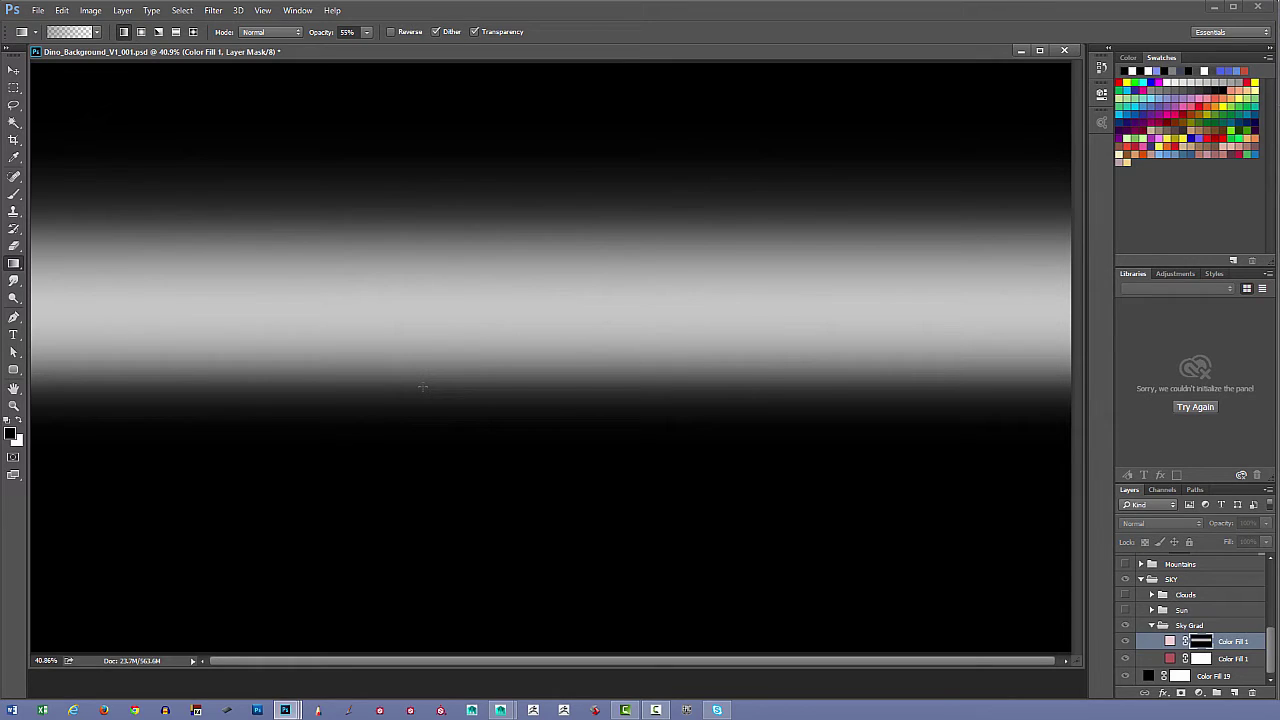
pyautogui.hotkey('alt', '.')
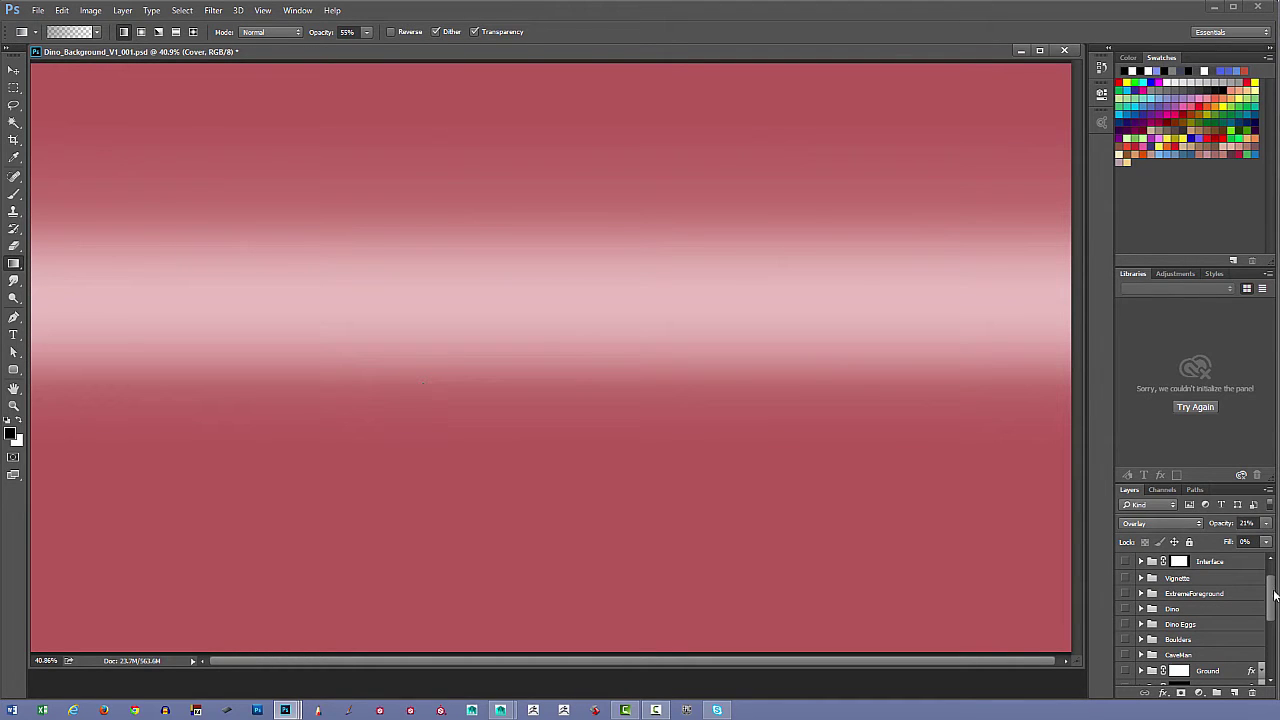
# - View the upper Color Fill 1 mask in Sky Grad again, return to the full image, and switch the layer off and on
pyautogui.moveTo(1274, 596); pyautogui.dragTo(1274, 663)
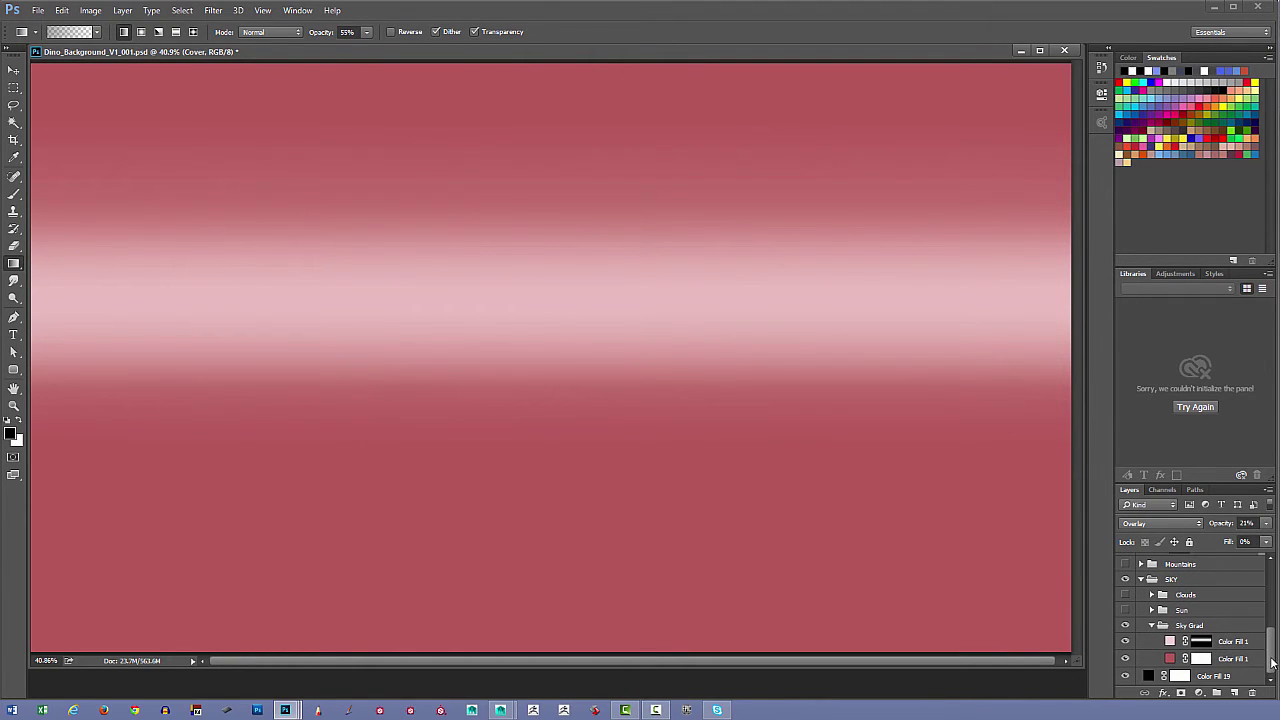
pyautogui.keyDown('alt'); pyautogui.click(1201, 641); pyautogui.keyUp('alt')
pyautogui.keyDown('alt'); pyautogui.click(1201, 641); pyautogui.keyUp('alt')
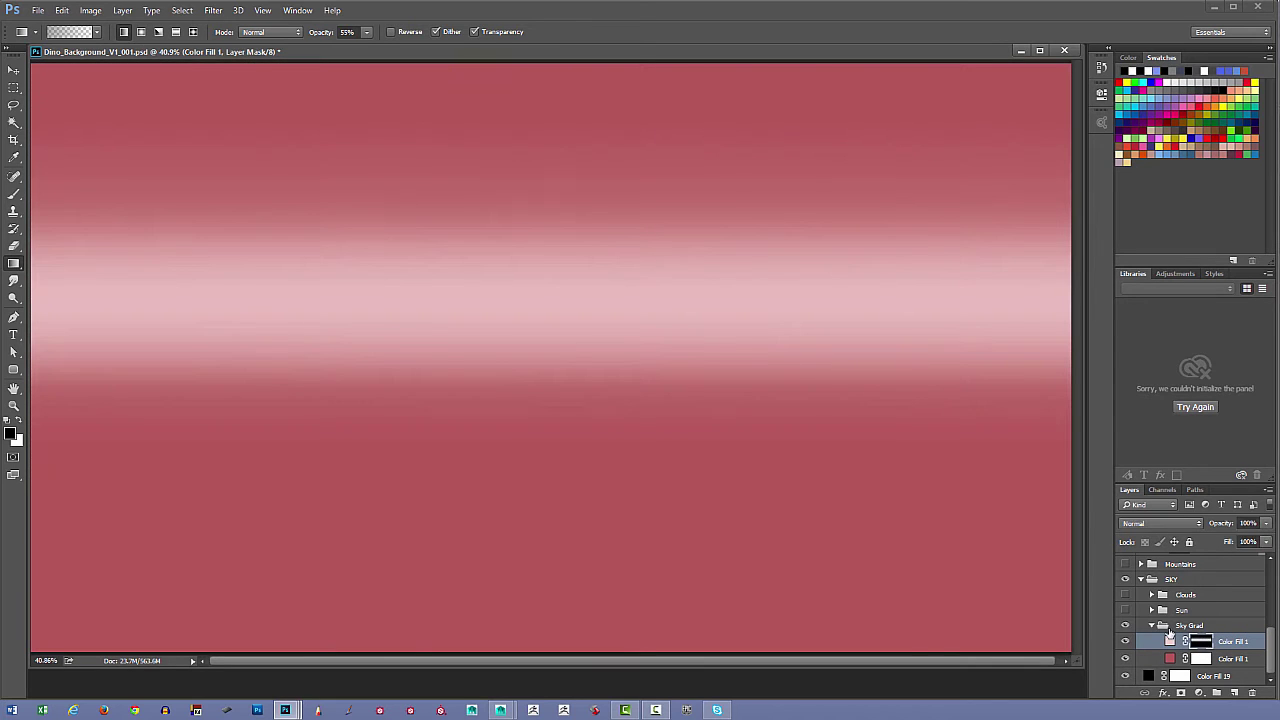
pyautogui.click(1124, 642)
pyautogui.click(1124, 642)
# - Collapse the Sky Grad group, then show the Sun group and expand it to reveal its Color Fill 6 layers
pyautogui.click(1151, 625)
pyautogui.click(1125, 645)
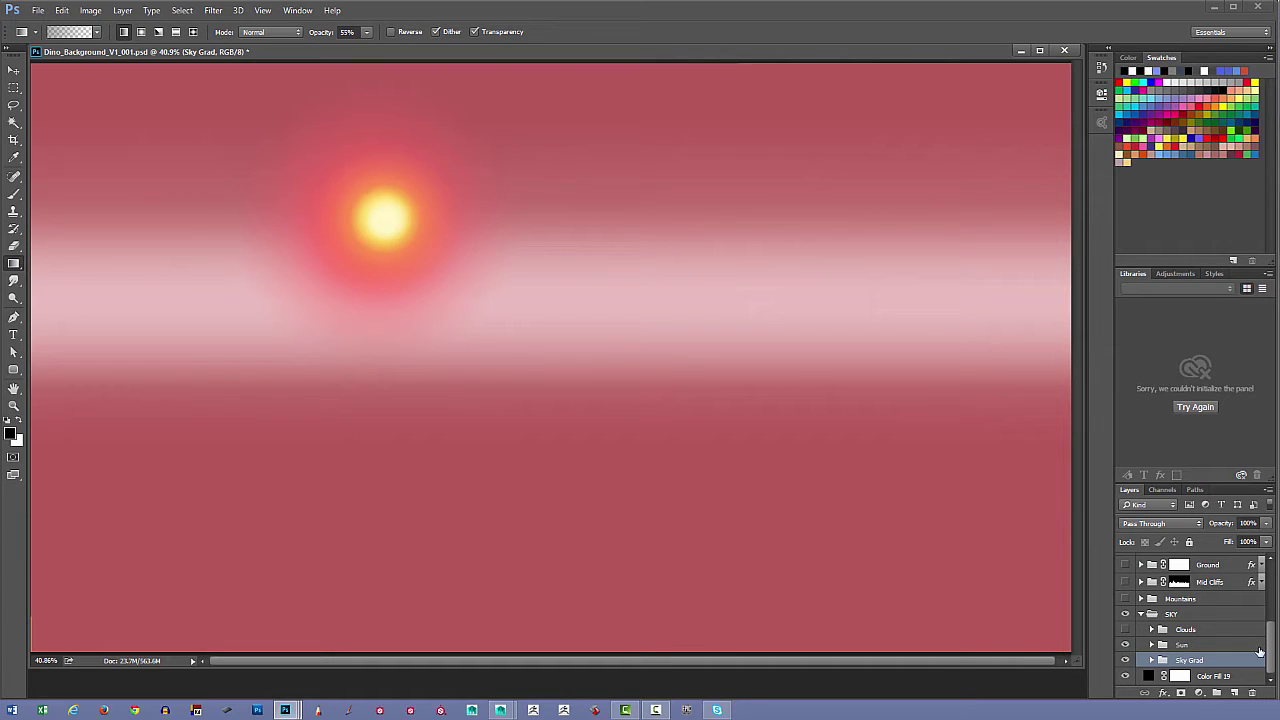
pyautogui.click(1151, 645)
pyautogui.moveTo(1268, 630); pyautogui.dragTo(1274, 664)
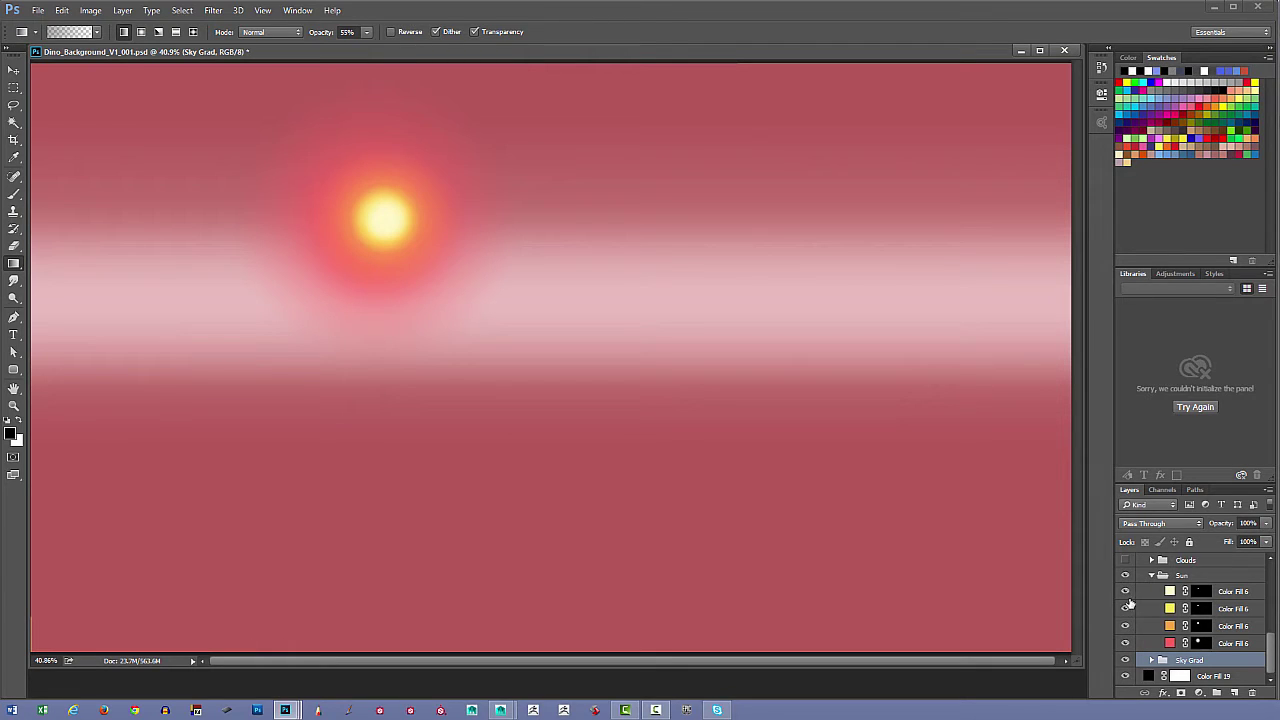
# - Hide the Sun group's orange, yellow and cream fills, show them again one by one from orange to cream, and collapse the group
pyautogui.moveTo(1125, 591); pyautogui.dragTo(1125, 626)
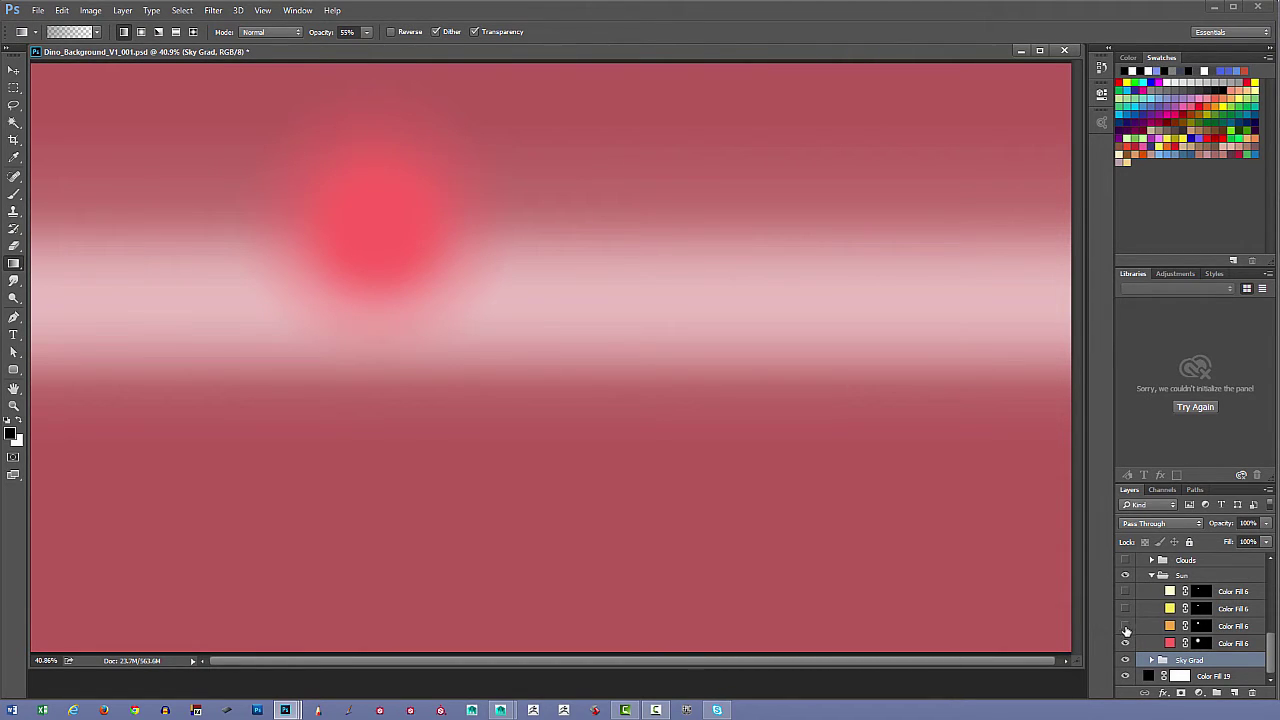
pyautogui.click(1125, 626)
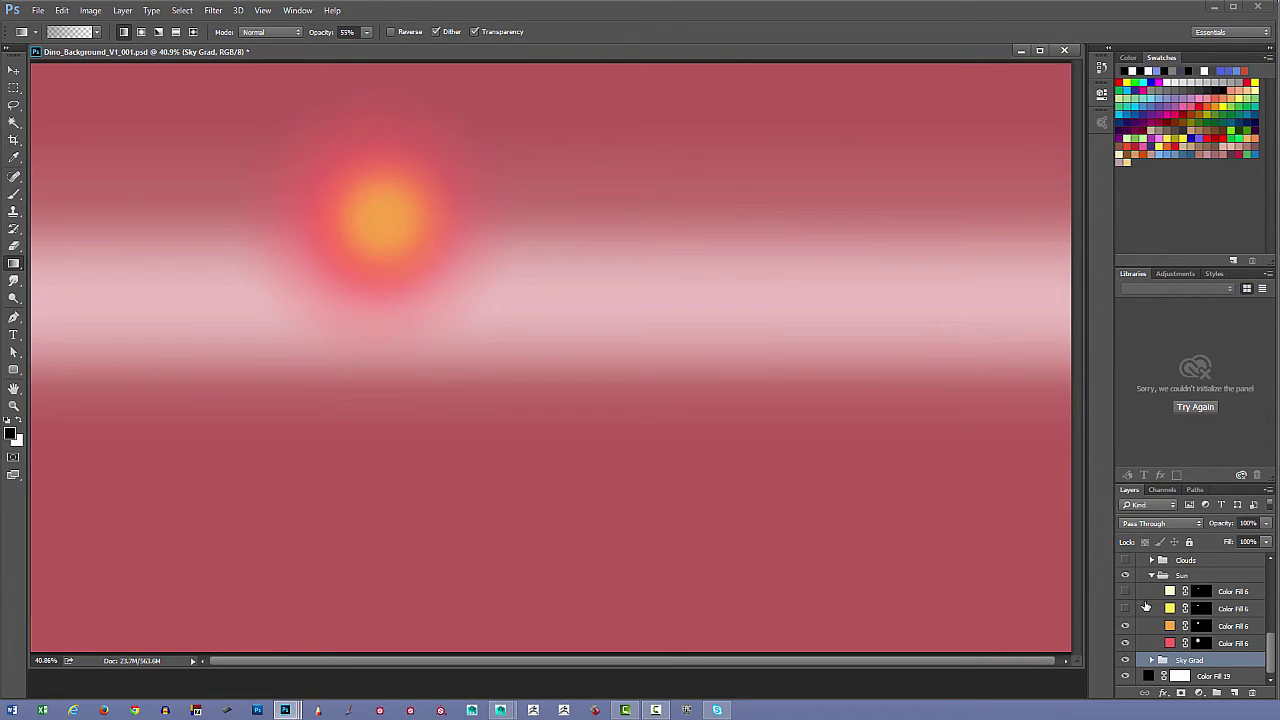
pyautogui.click(1124, 608)
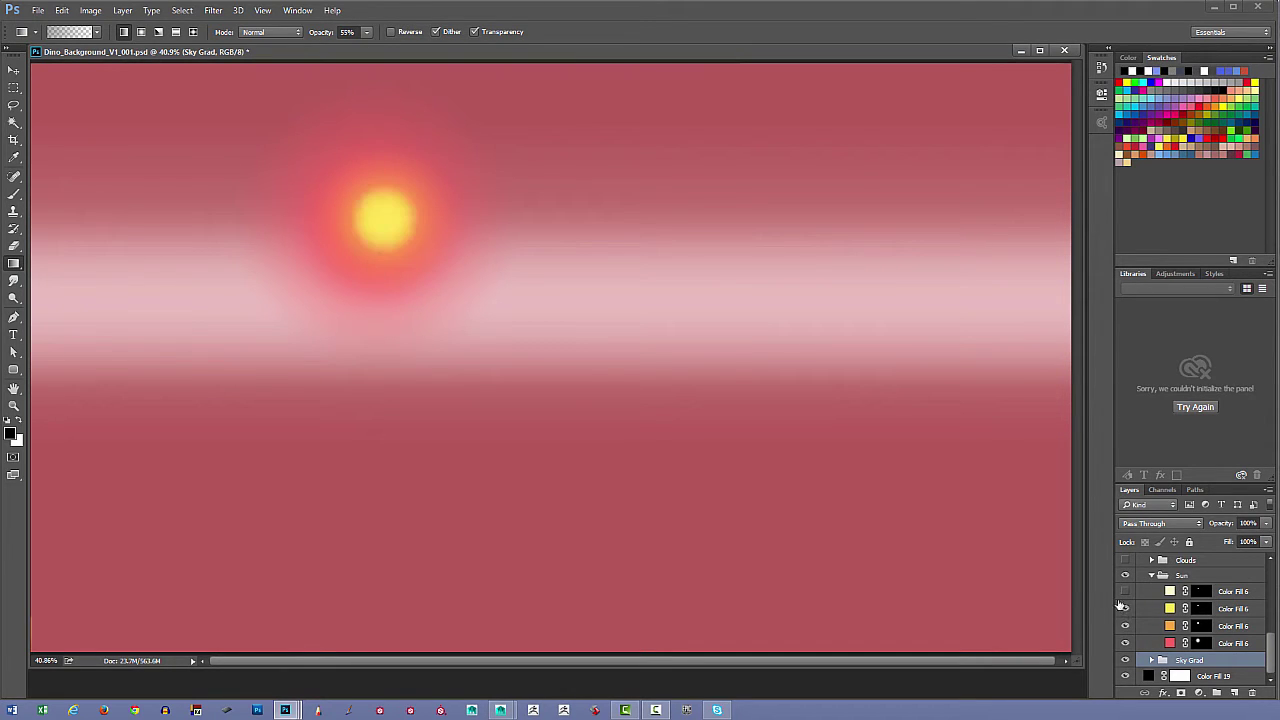
pyautogui.click(1125, 591)
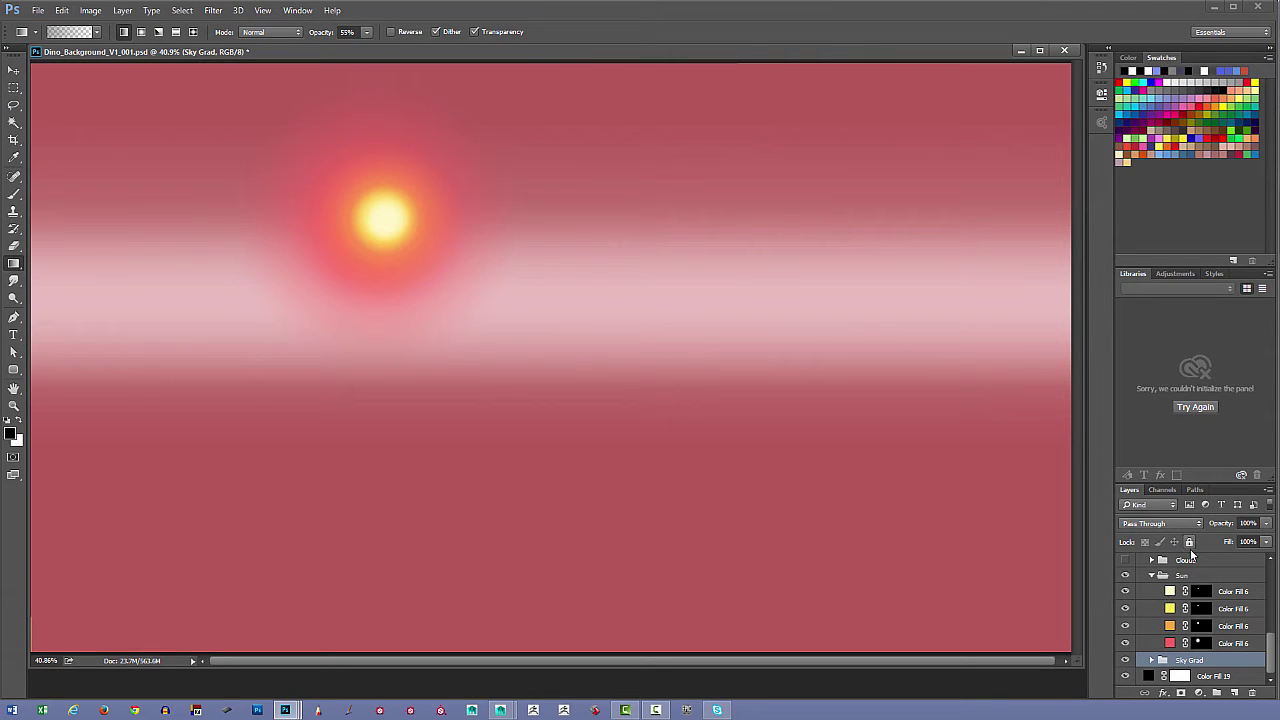
pyautogui.click(1151, 576)
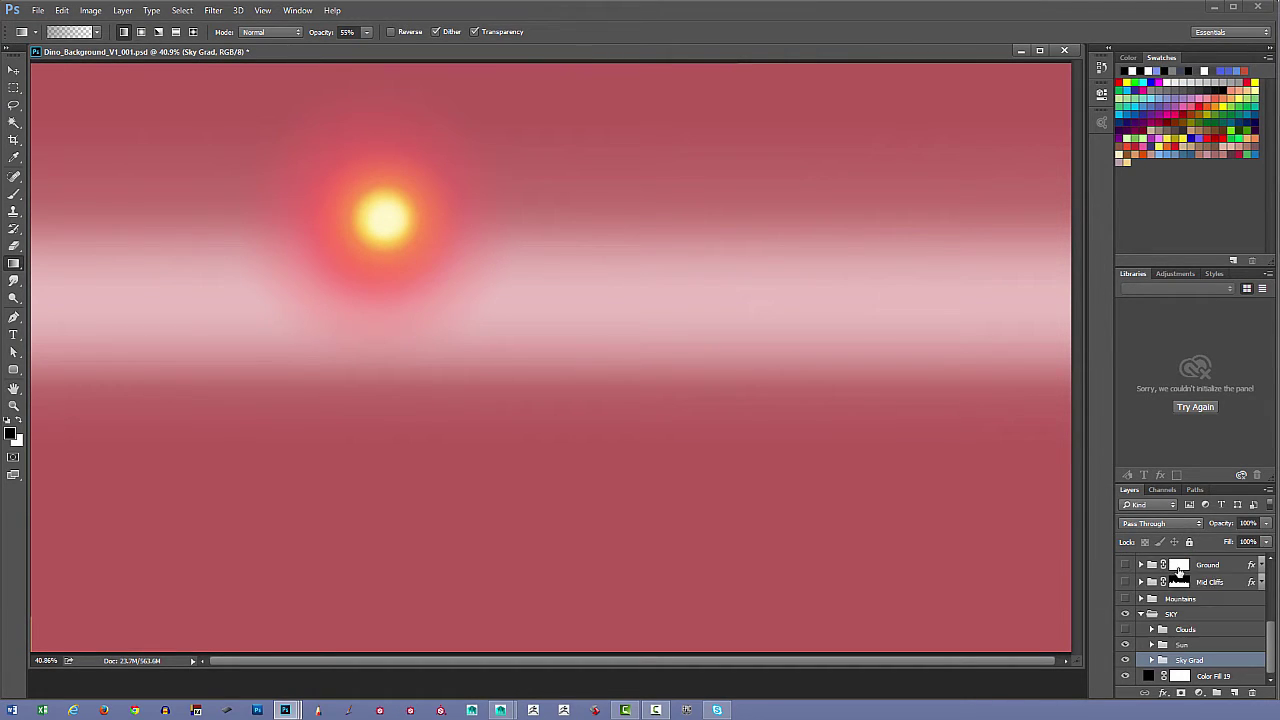
# - Show and expand the Clouds group, and hide its Clouds 3, Clouds 2 and Clouds 1 subgroups
pyautogui.click(1126, 630)
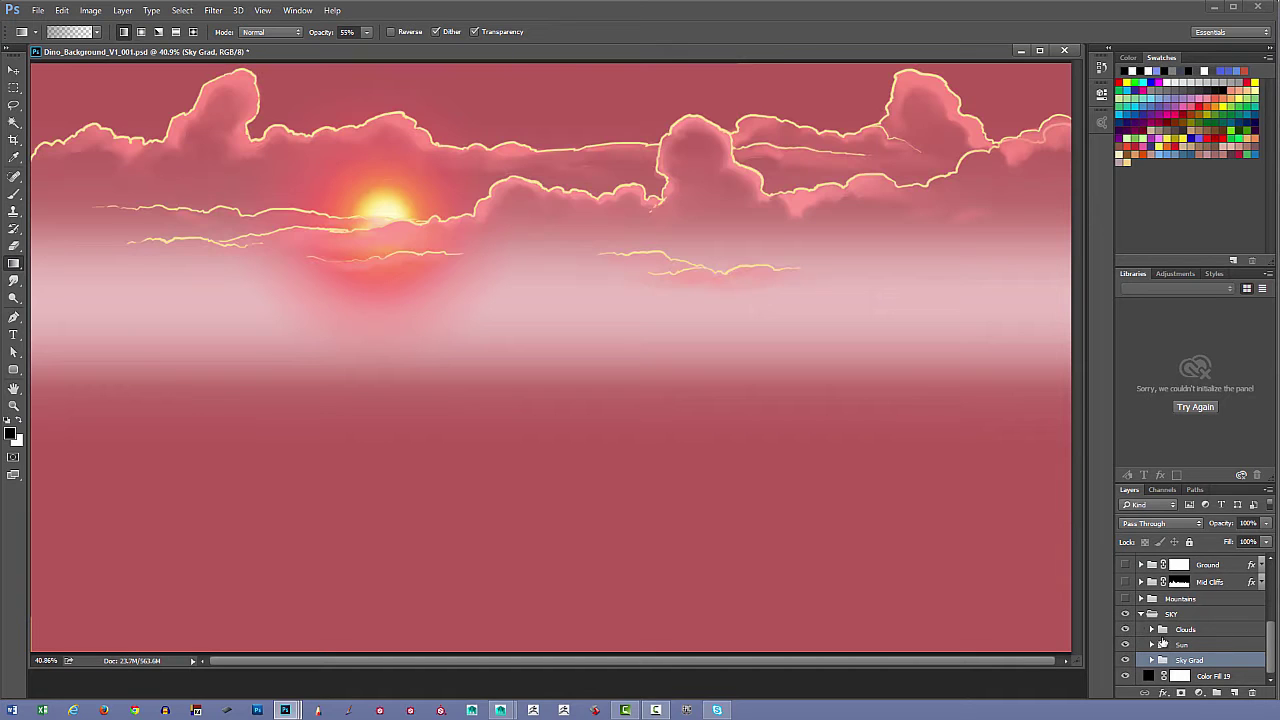
pyautogui.click(1151, 630)
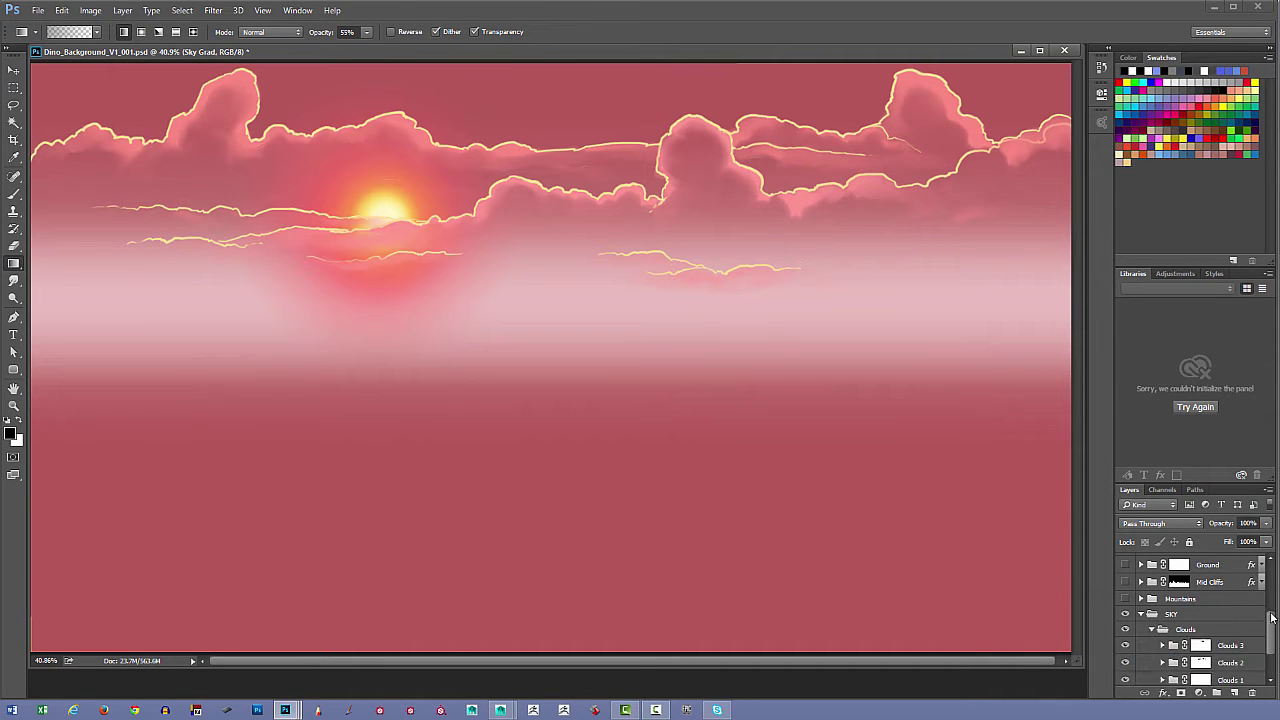
pyautogui.moveTo(1270, 623); pyautogui.dragTo(1272, 641)
pyautogui.click(1125, 629)
pyautogui.moveTo(1125, 593); pyautogui.dragTo(1126, 628)
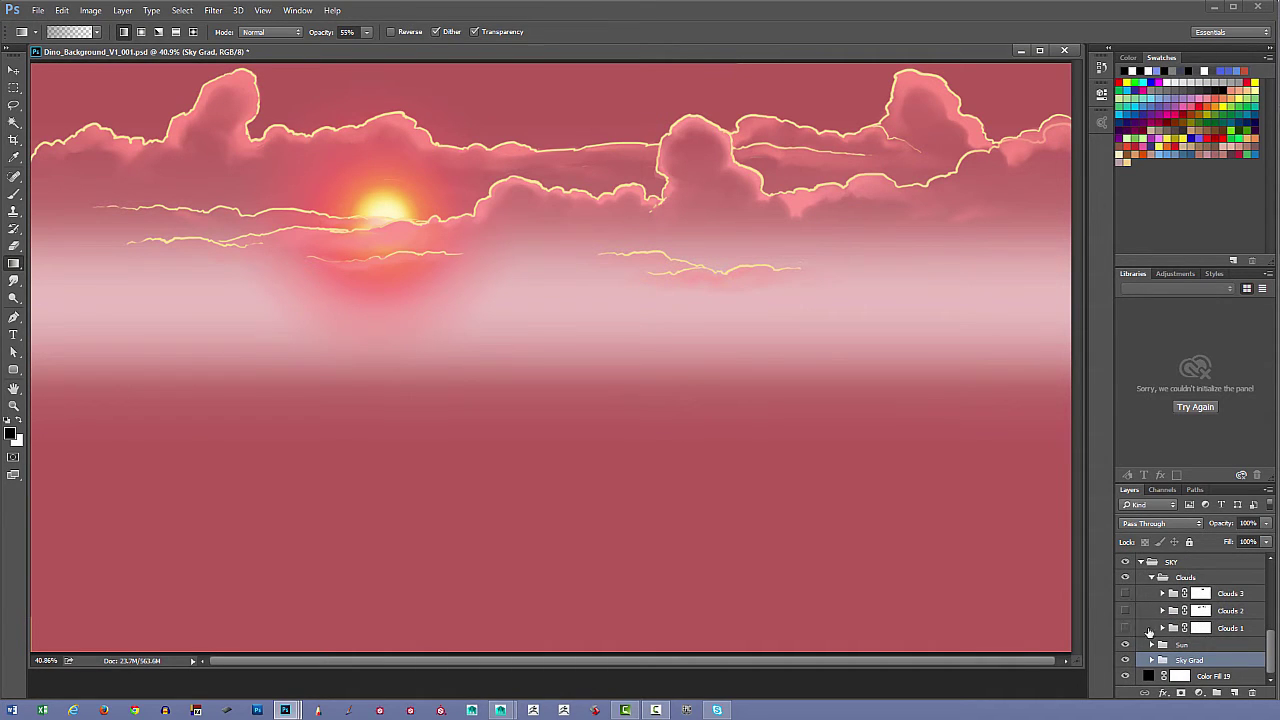
# - Show and expand the Clouds 1 subgroup, hide its yellow outline fill, and view the clouds layer's mask before returning to the full image
pyautogui.click(1127, 626)
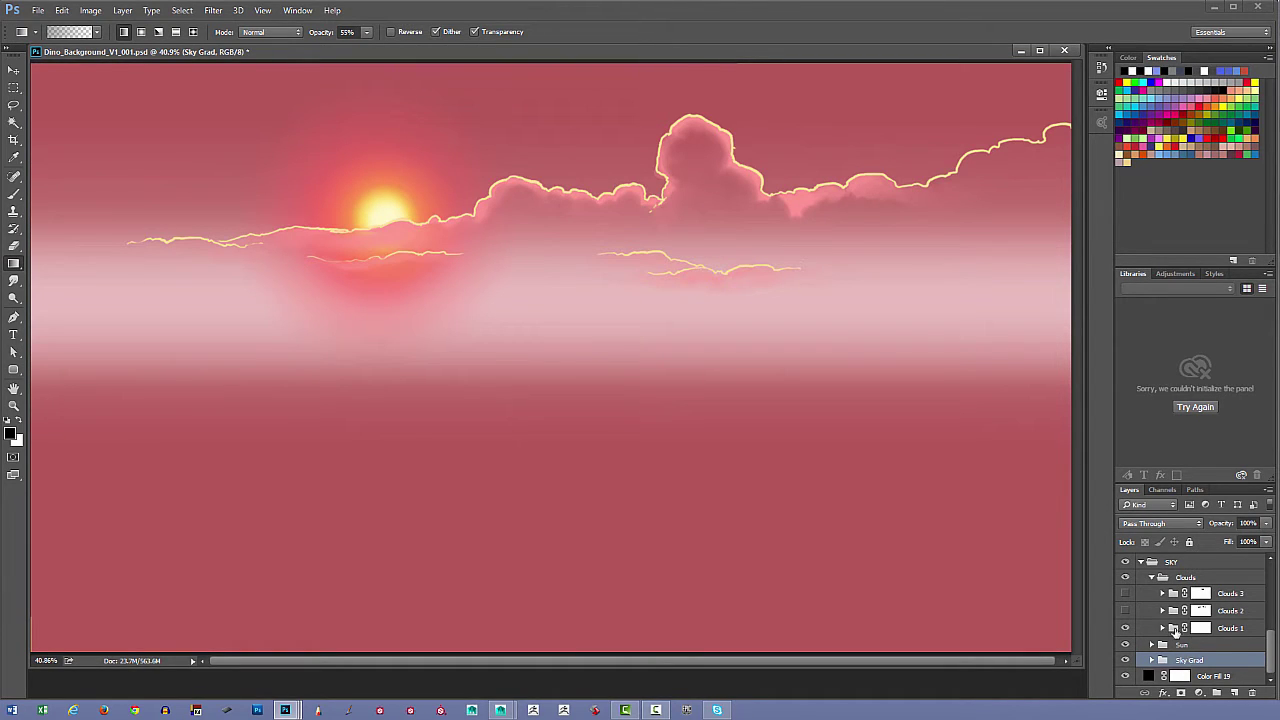
pyautogui.click(1163, 628)
pyautogui.scroll(-1, 1172, 638)
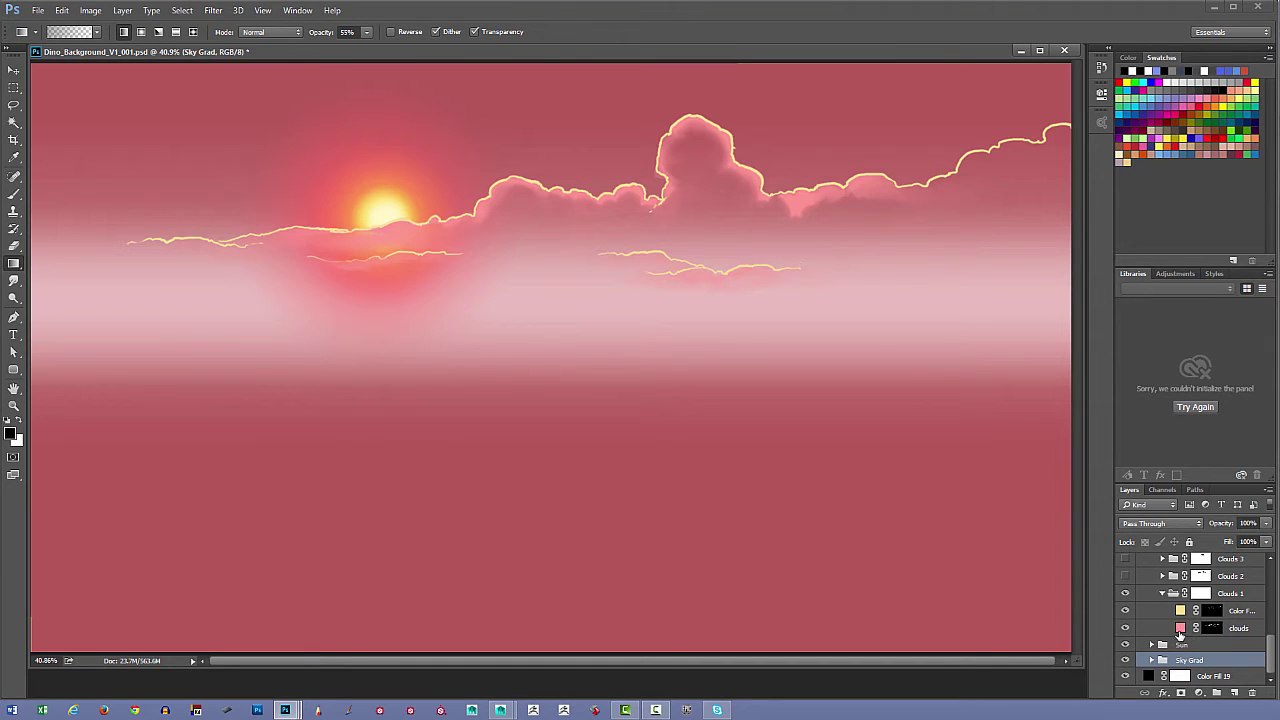
pyautogui.click(1125, 610)
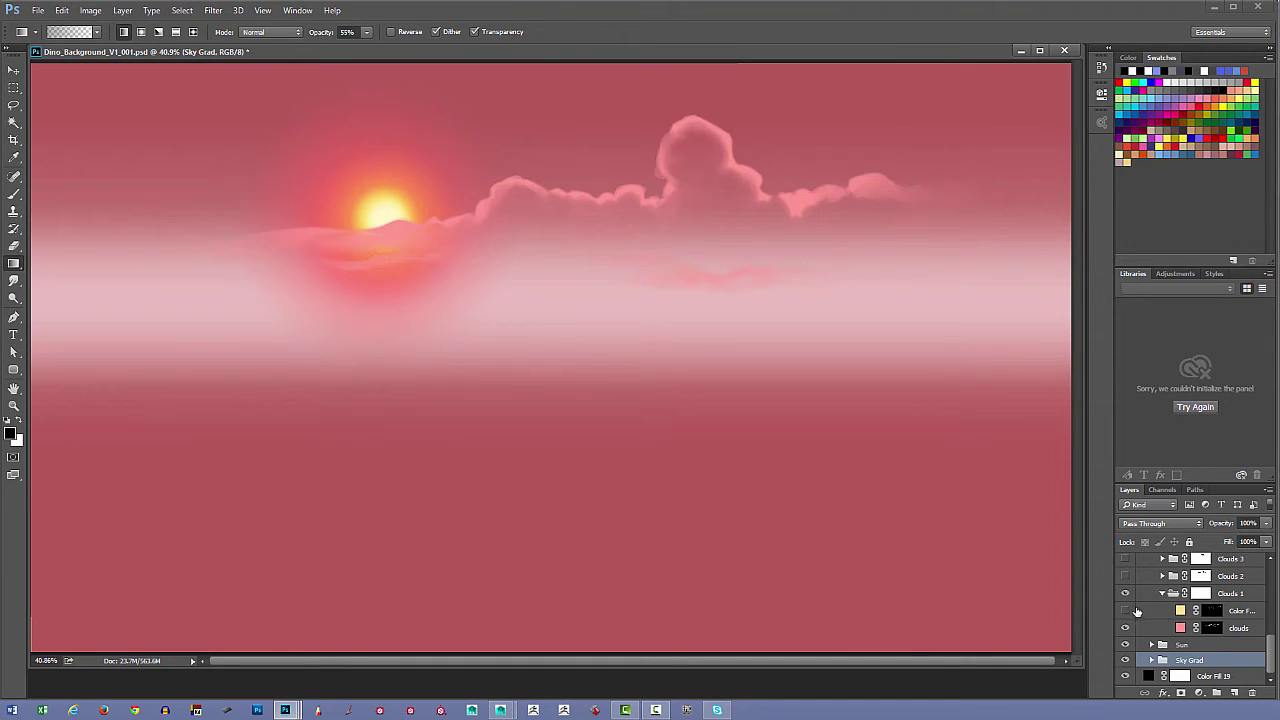
pyautogui.keyDown('alt'); pyautogui.click(1209, 628); pyautogui.keyUp('alt')
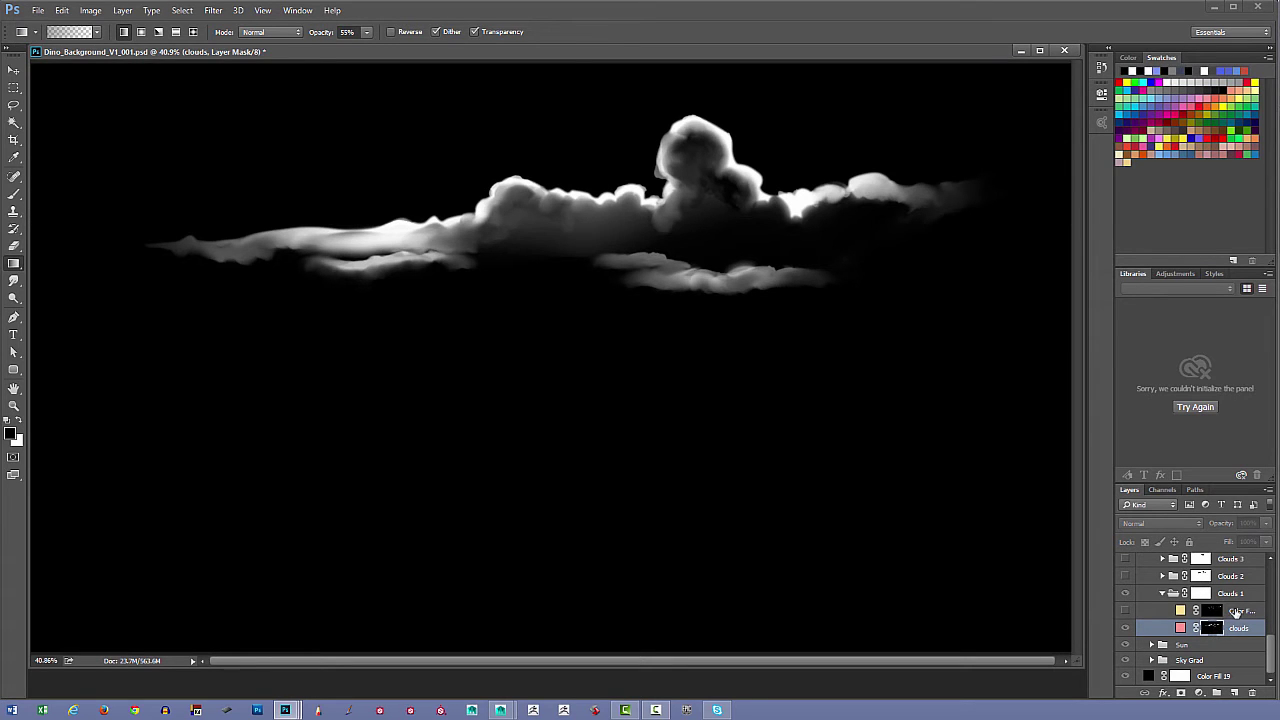
pyautogui.keyDown('alt'); pyautogui.click(1207, 630); pyautogui.keyUp('alt')
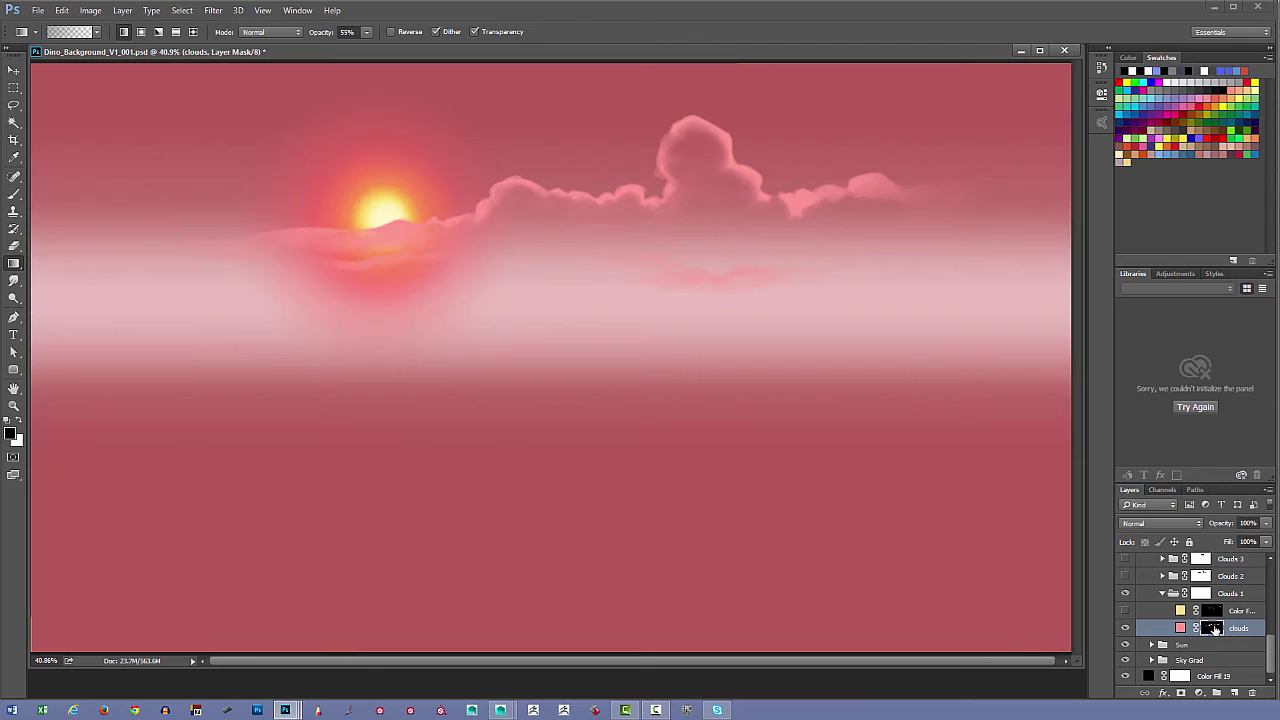
# - Show the yellow outline fill in Clouds 1 again, view its mask, return to the full image, and collapse the subgroup
pyautogui.click(1125, 610)
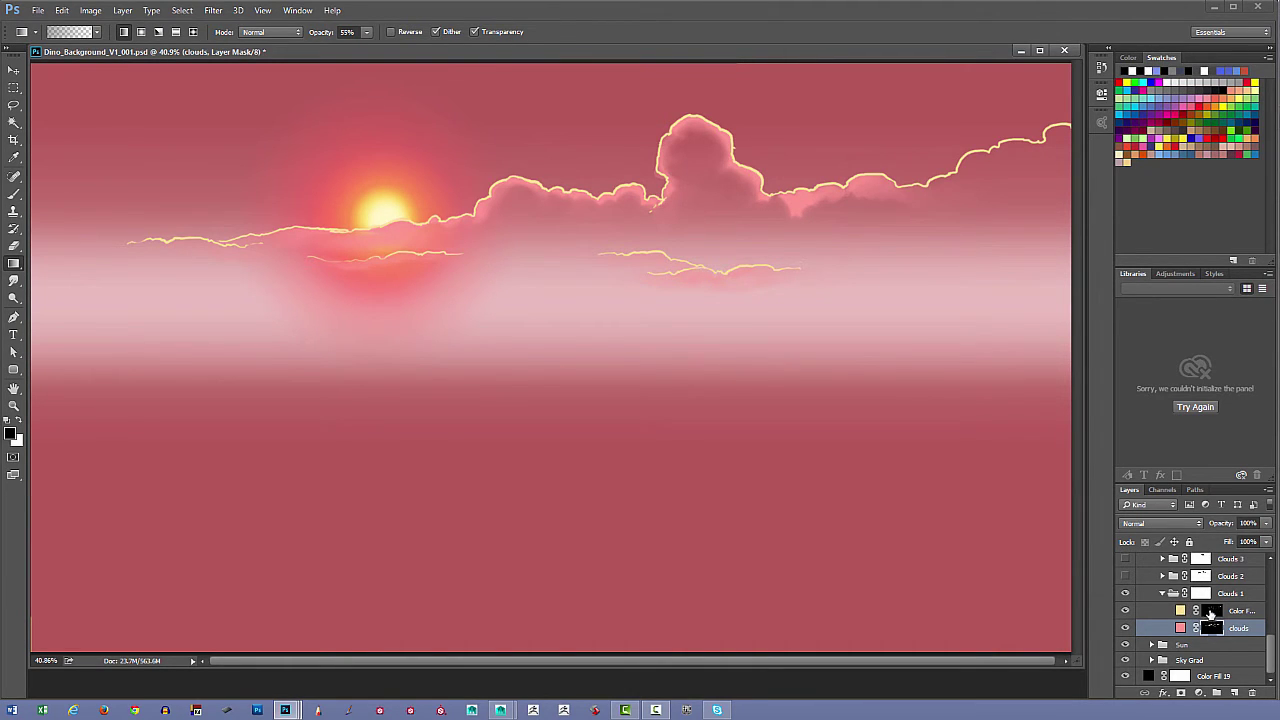
pyautogui.keyDown('alt'); pyautogui.click(1210, 611); pyautogui.keyUp('alt')
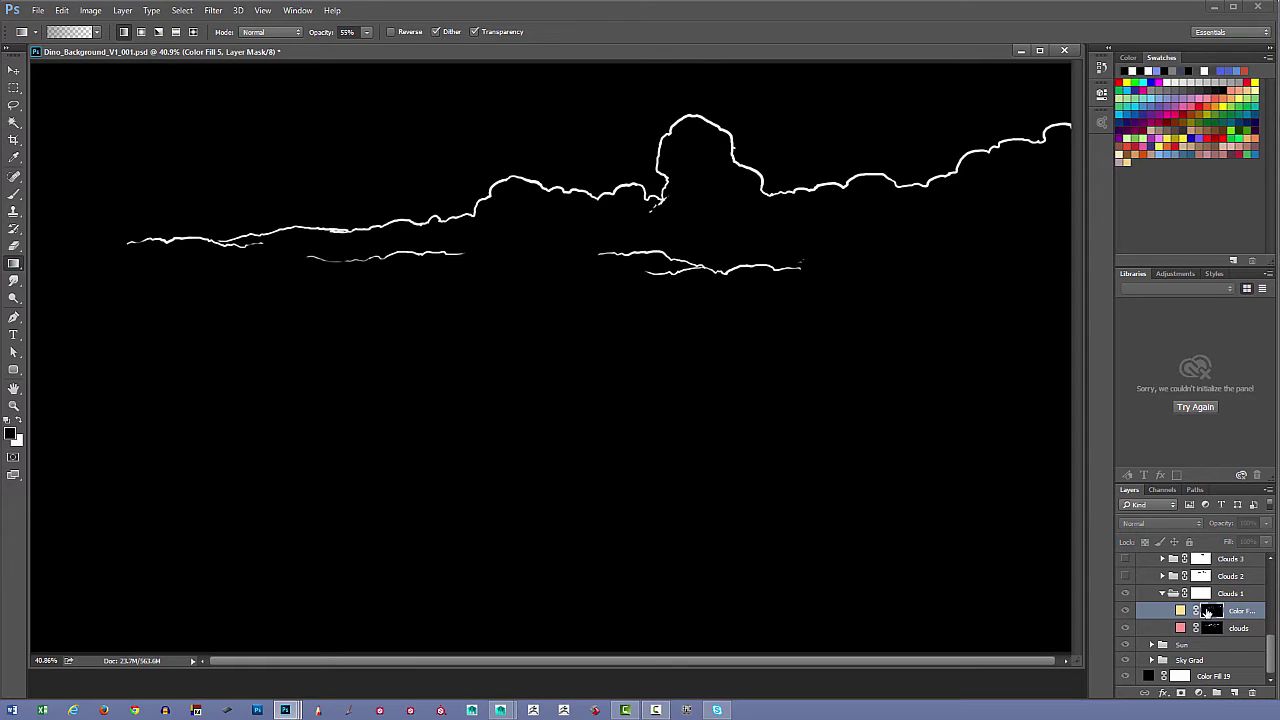
pyautogui.keyDown('alt'); pyautogui.click(1210, 611); pyautogui.keyUp('alt')
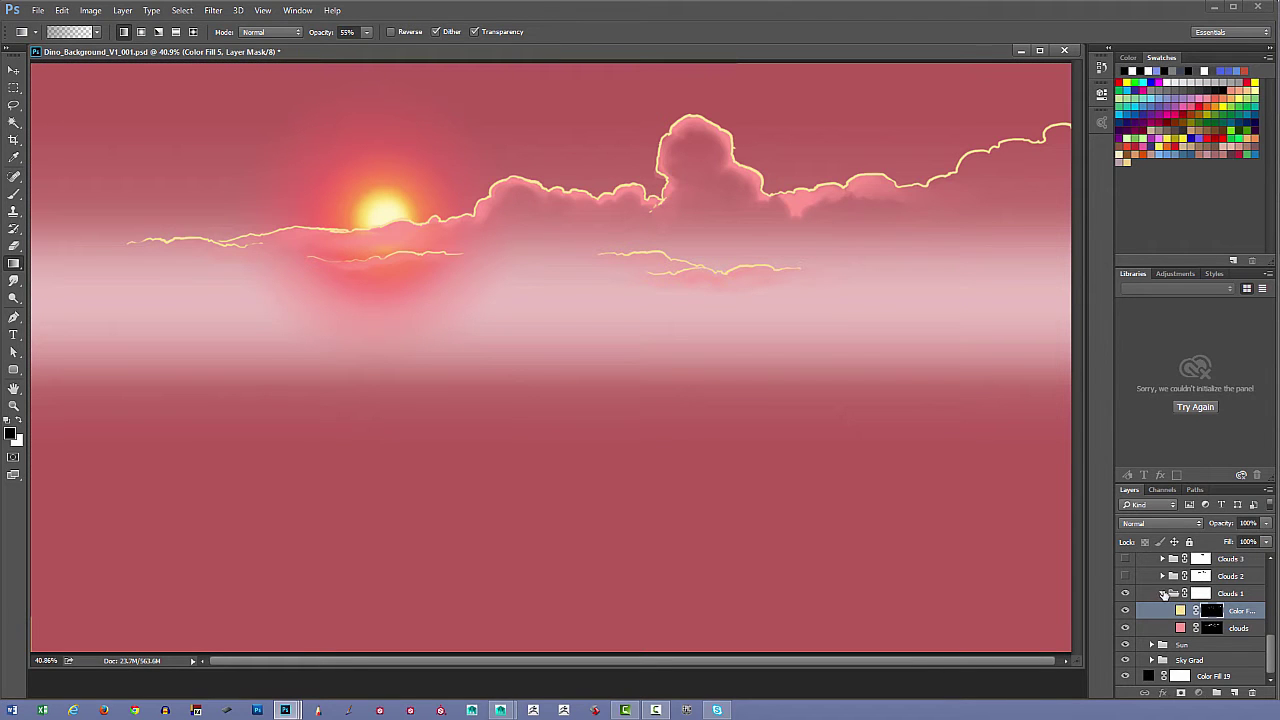
pyautogui.click(1163, 594)
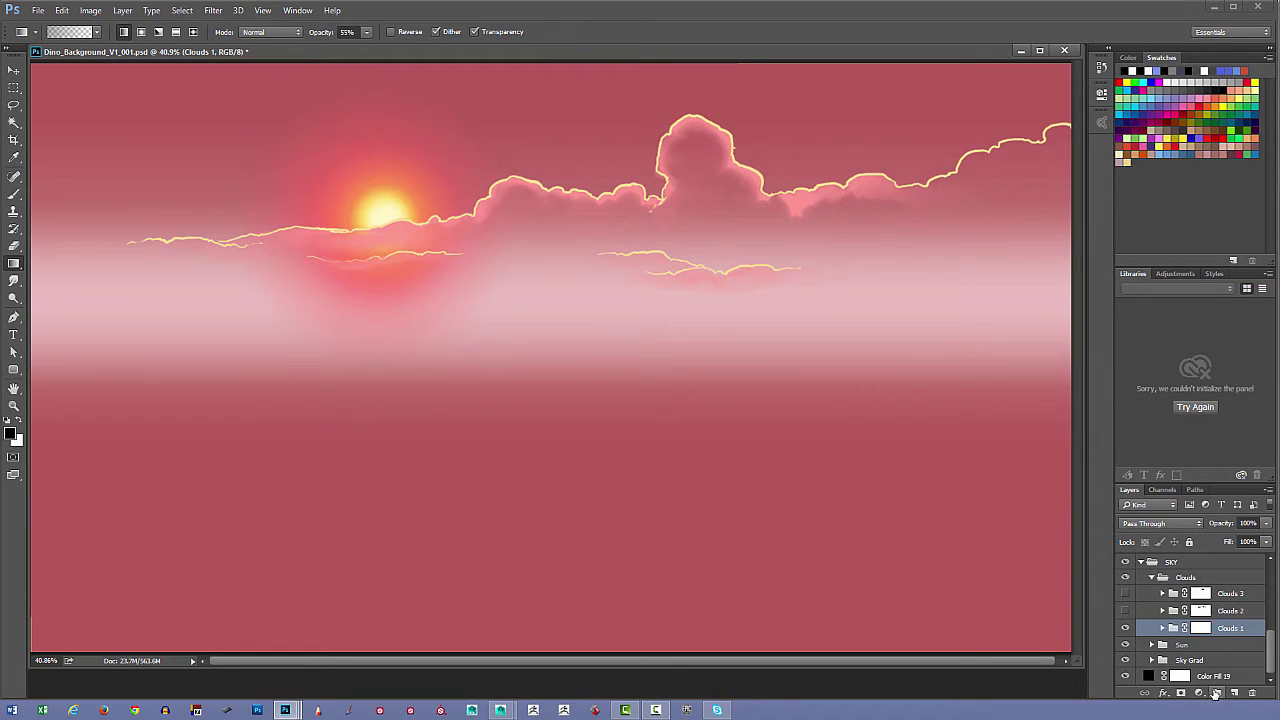
# - Show the Clouds 2 subgroup, switch it off and on, and view its group mask before returning to the full image
pyautogui.click(1127, 610)
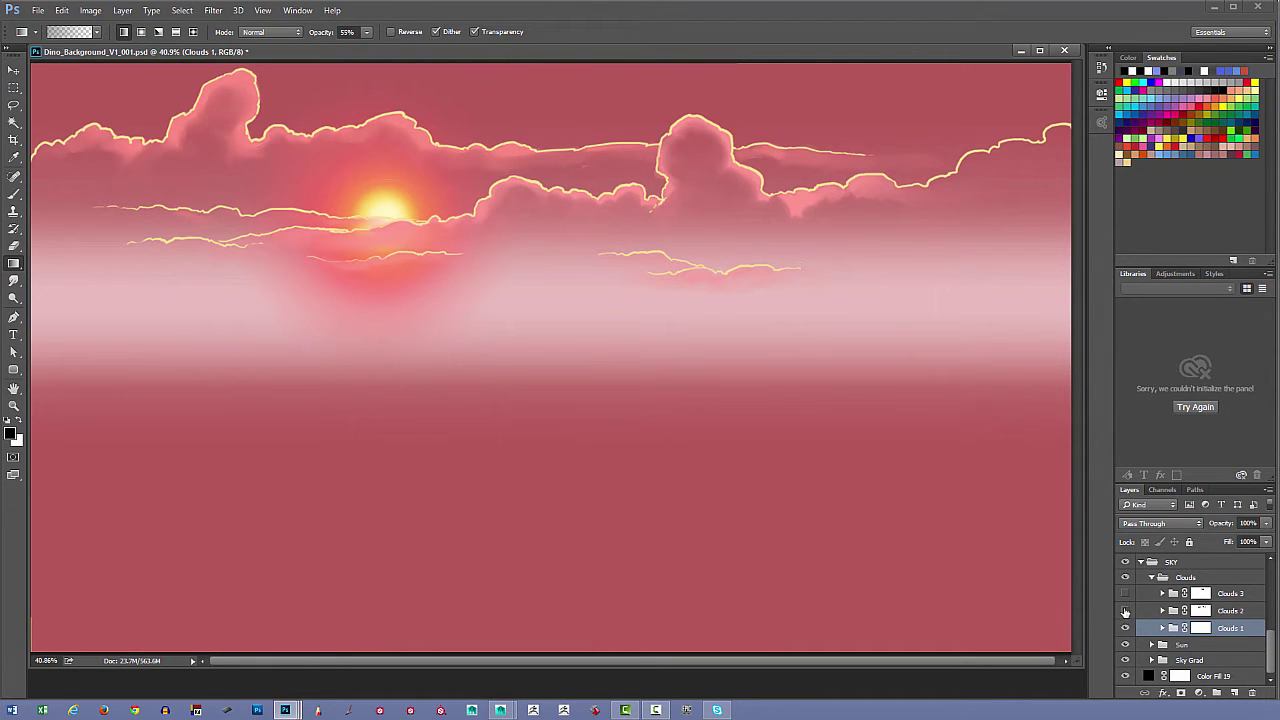
pyautogui.click(1125, 610)
pyautogui.click(1125, 610)
pyautogui.keyDown('alt'); pyautogui.click(1199, 611); pyautogui.keyUp('alt')
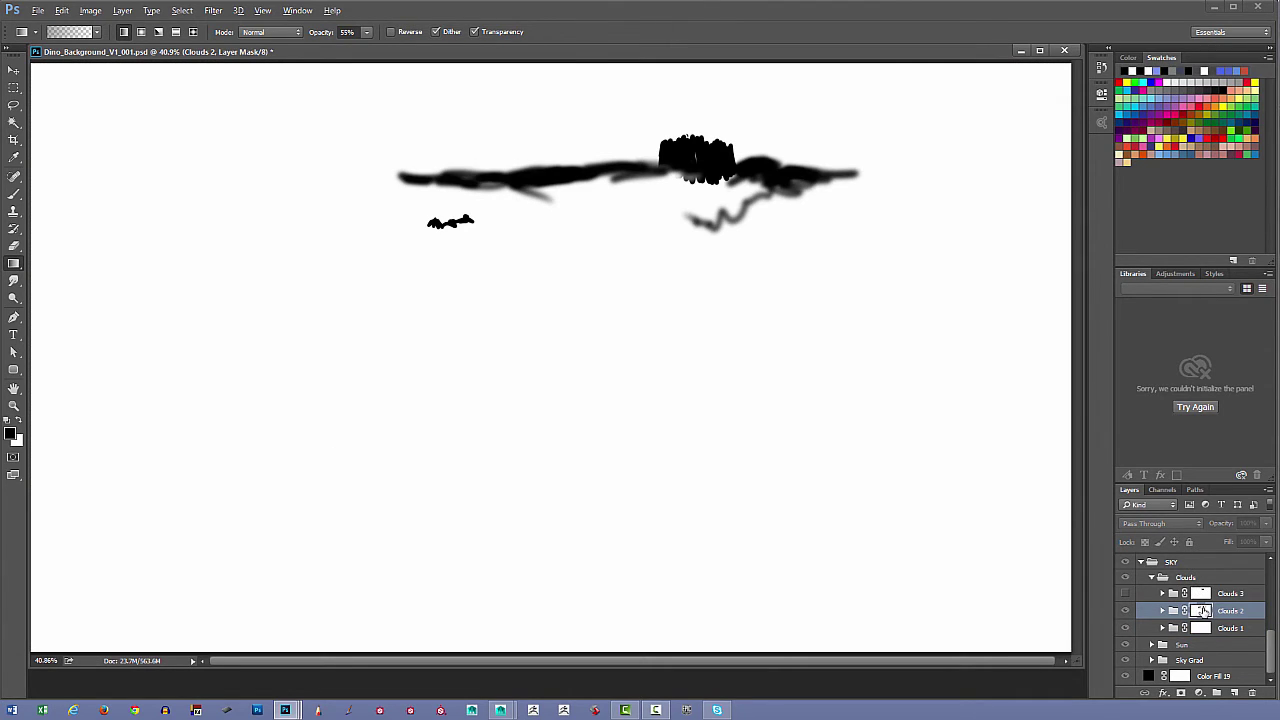
pyautogui.keyDown('alt'); pyautogui.click(1200, 611); pyautogui.keyUp('alt')
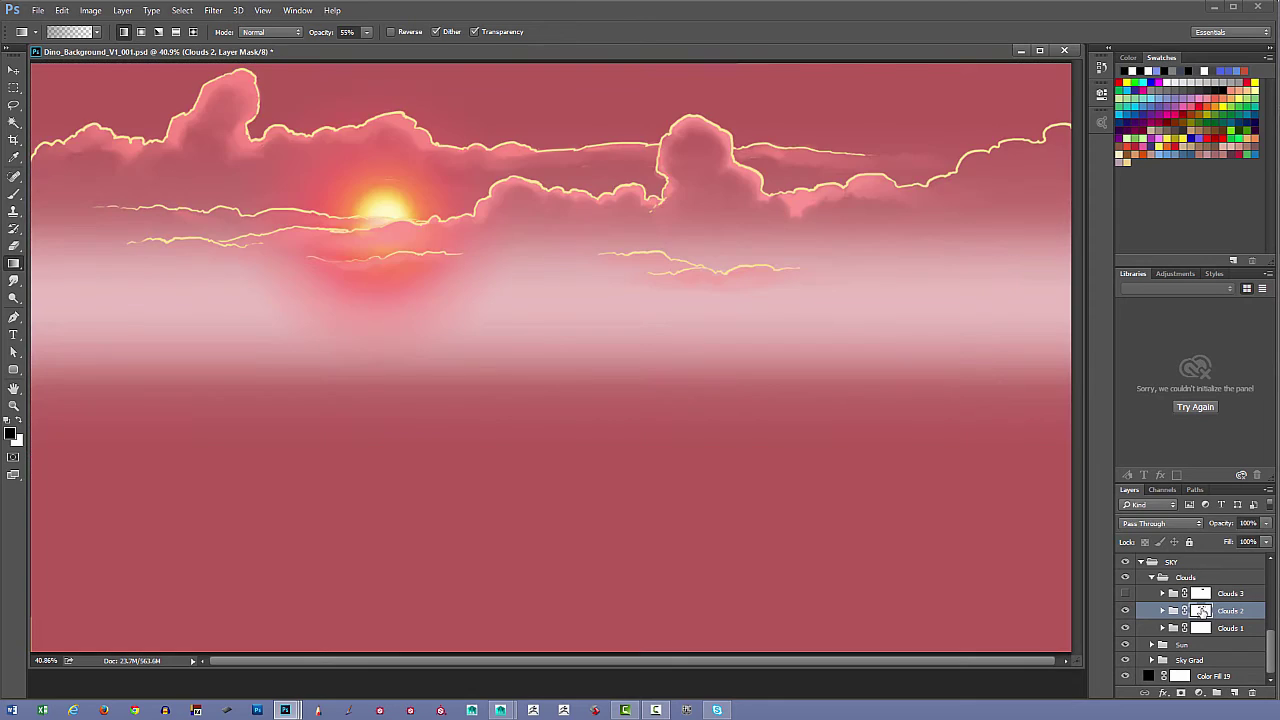
# - Compare the clouds with the Clouds 2 mask disabled, with Clouds 1 hidden and shown, and enable the mask again
pyautogui.click(1126, 628)
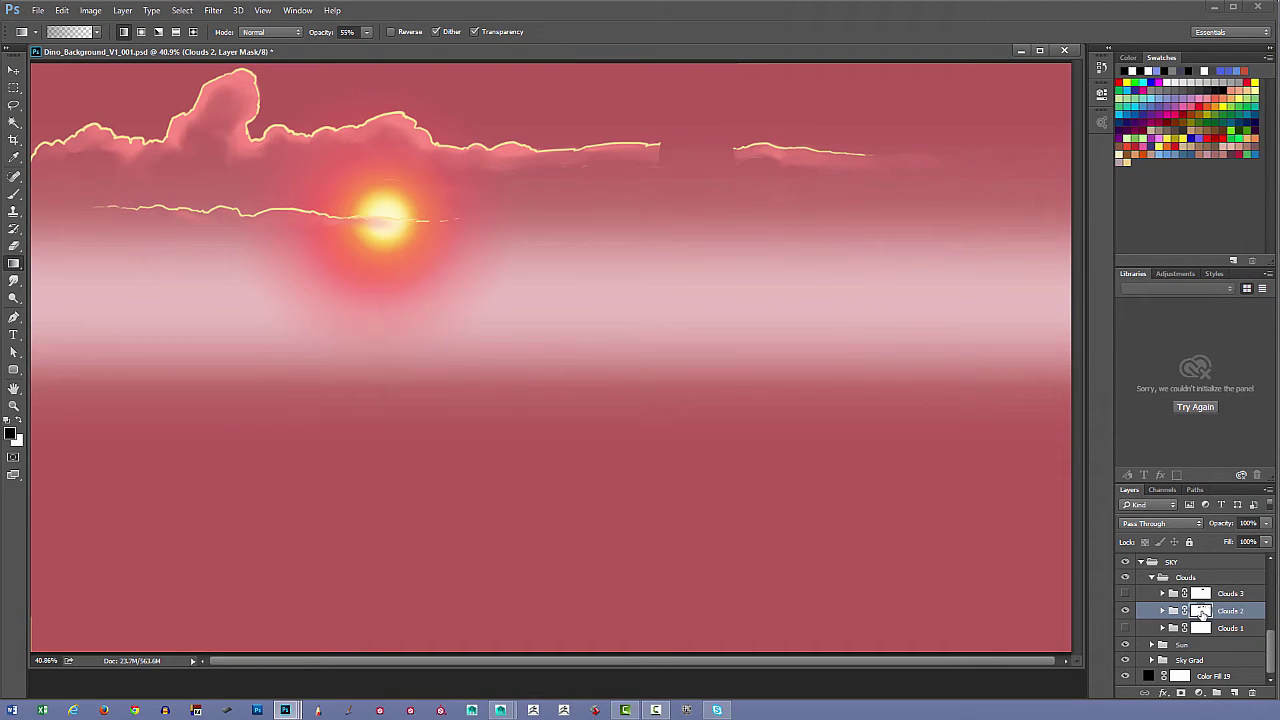
pyautogui.keyDown('shift'); pyautogui.click(1203, 613); pyautogui.keyUp('shift')
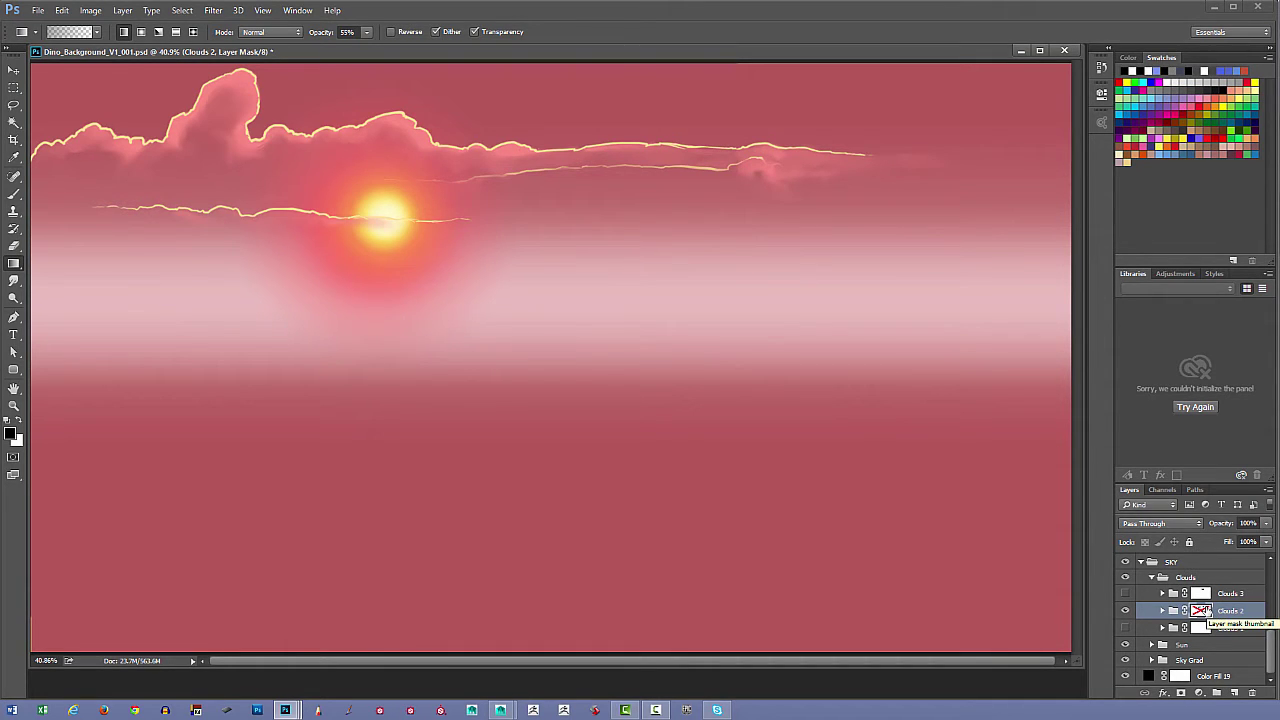
pyautogui.click(1125, 627)
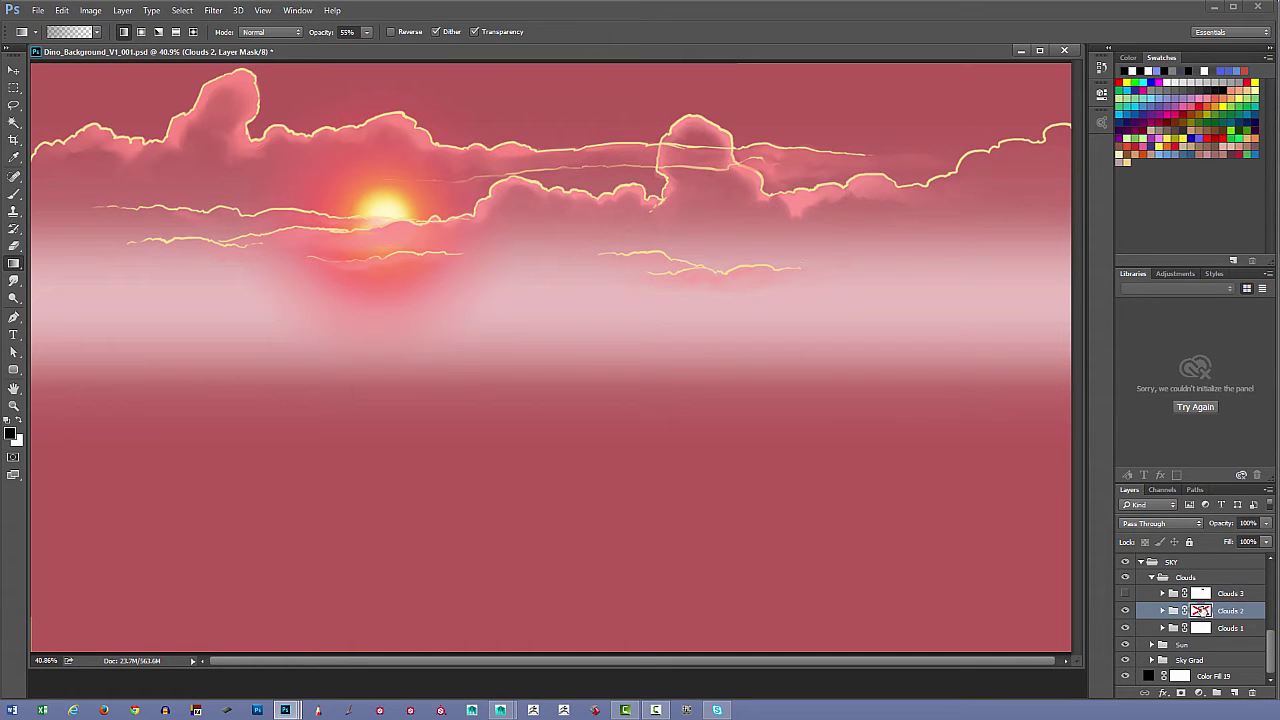
pyautogui.keyDown('shift'); pyautogui.click(1201, 610); pyautogui.keyUp('shift')
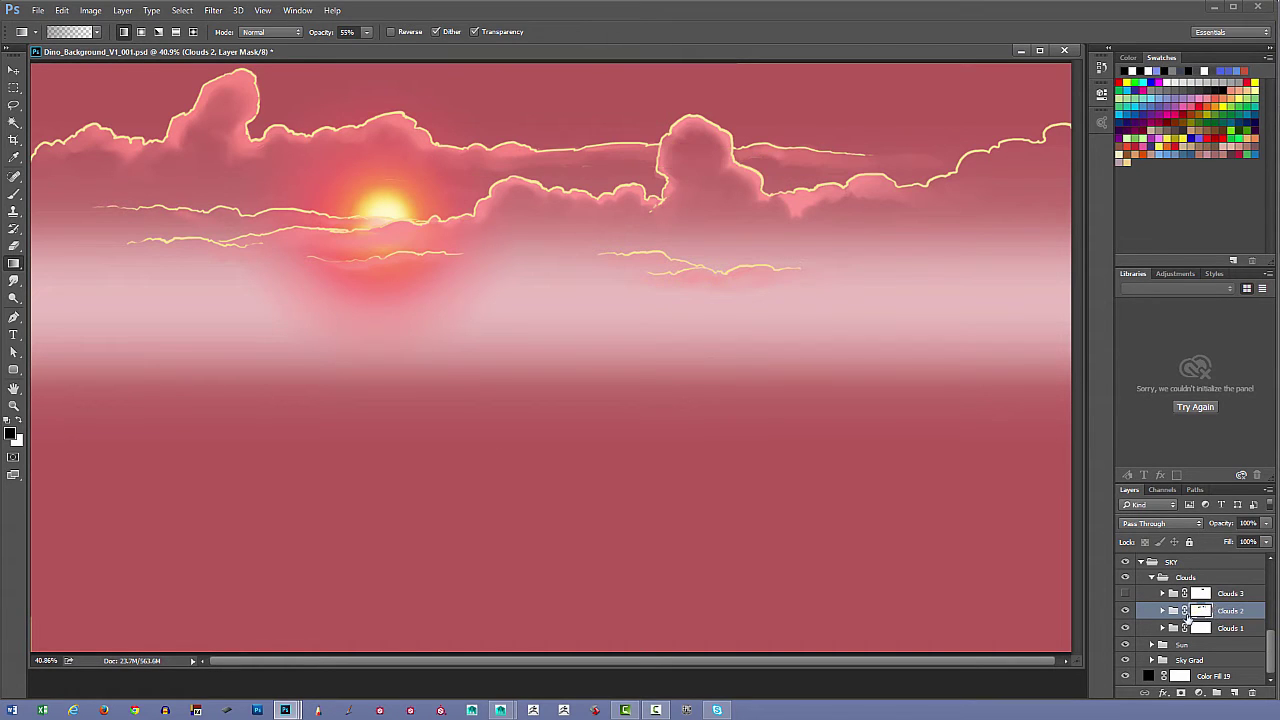
# - Show and expand the Clouds 3 subgroup, and hide Clouds 2 and Clouds 1 to isolate it
pyautogui.click(1123, 594)
pyautogui.click(1124, 594)
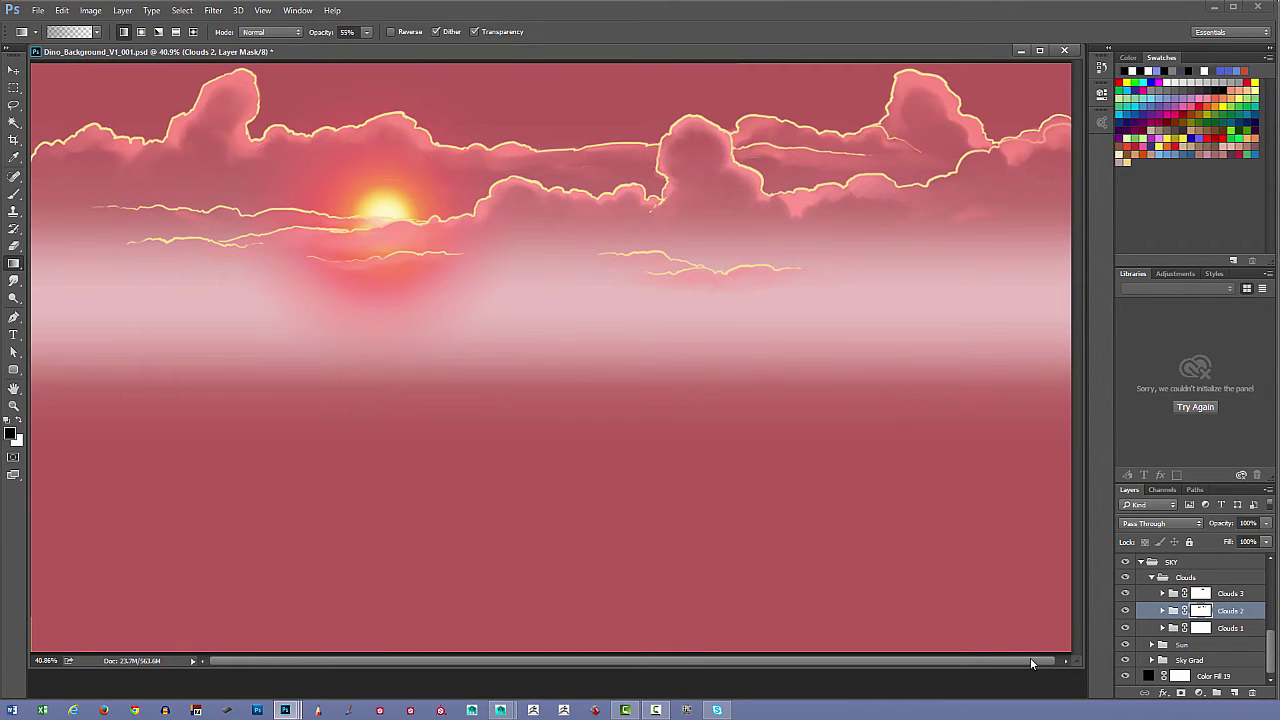
pyautogui.click(1162, 594)
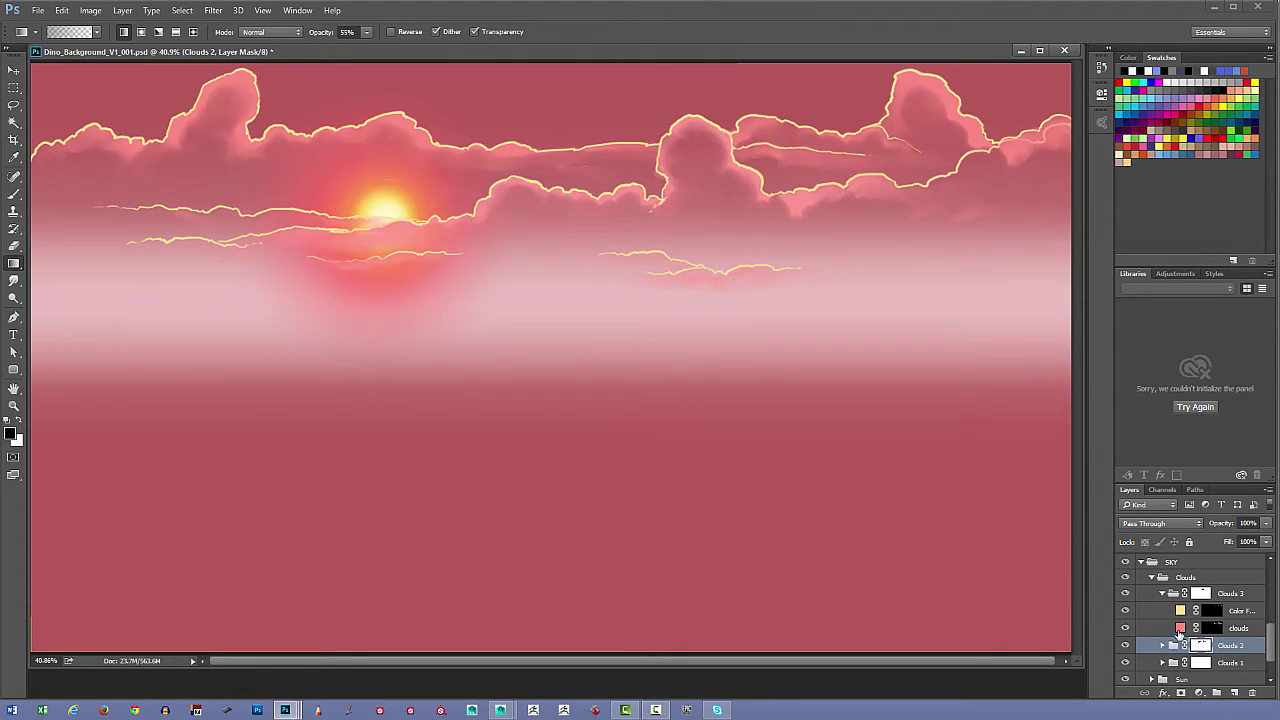
pyautogui.moveTo(1125, 648); pyautogui.dragTo(1125, 663)
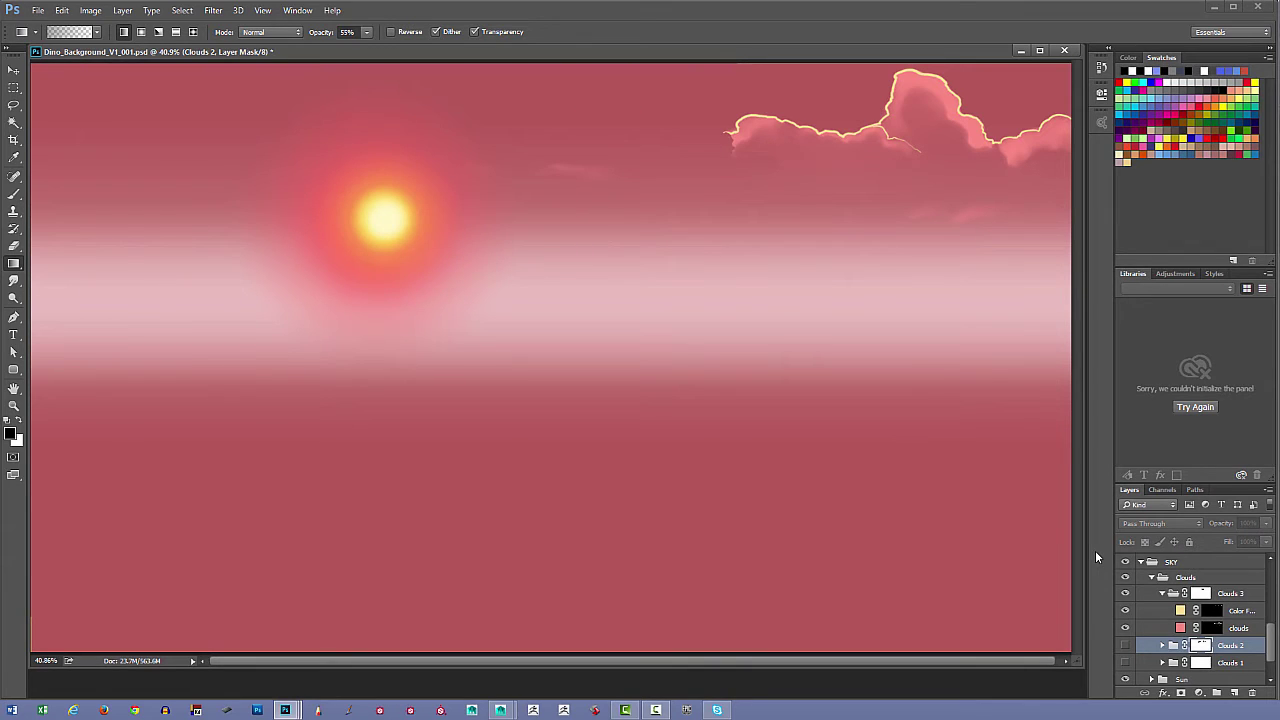
# - Disable and re-enable the Clouds 3 group mask, and view the mask on its own before returning to the full image
pyautogui.click(1208, 594)
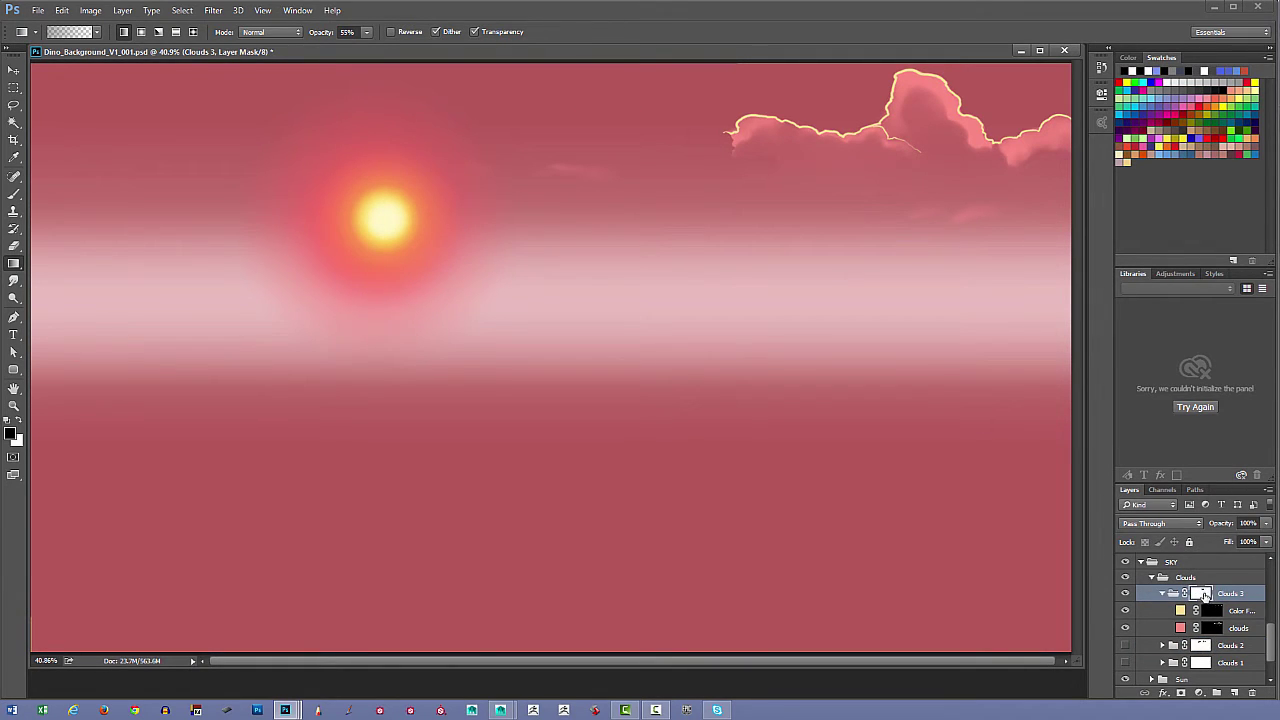
pyautogui.keyDown('shift'); pyautogui.click(1205, 594); pyautogui.keyUp('shift')
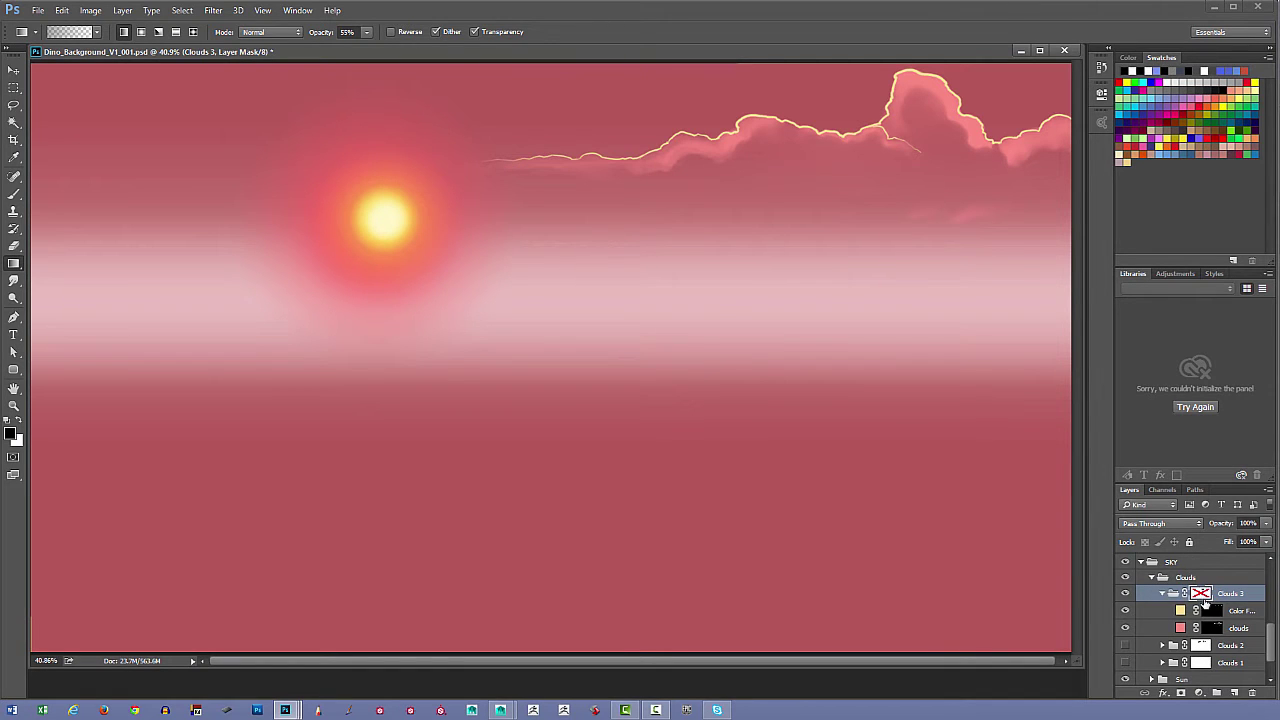
pyautogui.keyDown('shift'); pyautogui.click(1205, 595); pyautogui.keyUp('shift')
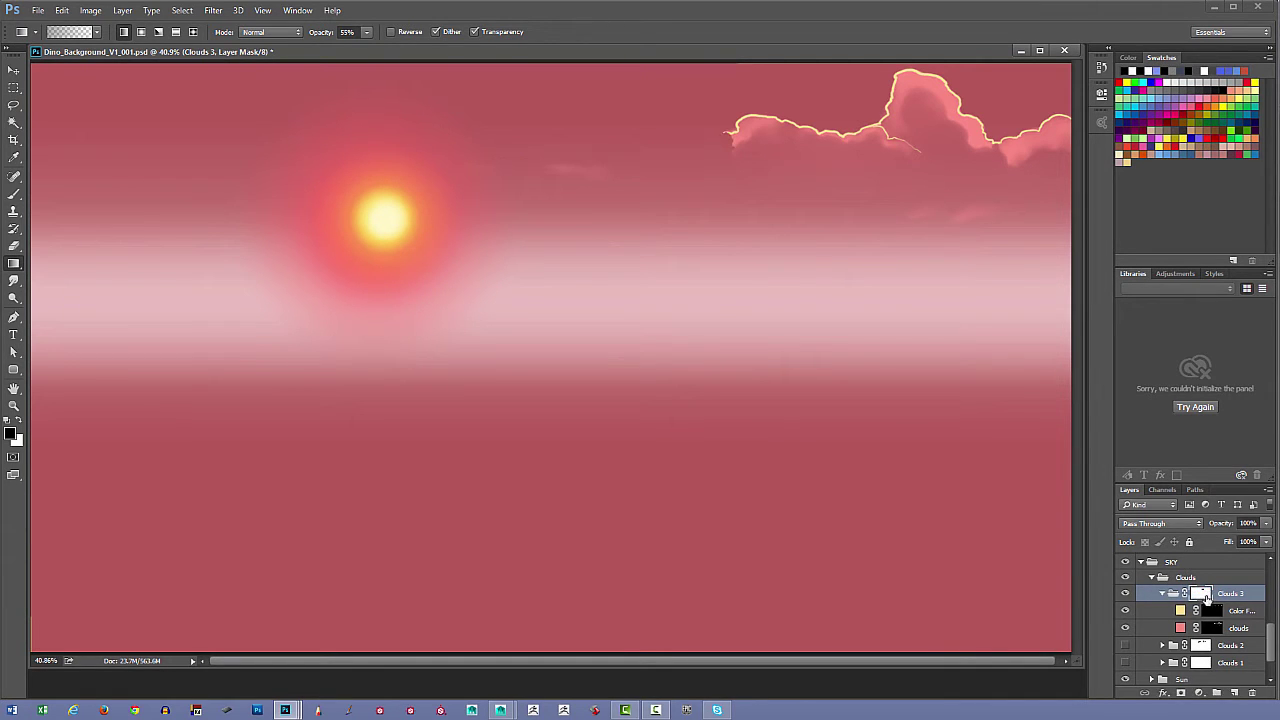
pyautogui.keyDown('alt'); pyautogui.click(1204, 594); pyautogui.keyUp('alt')
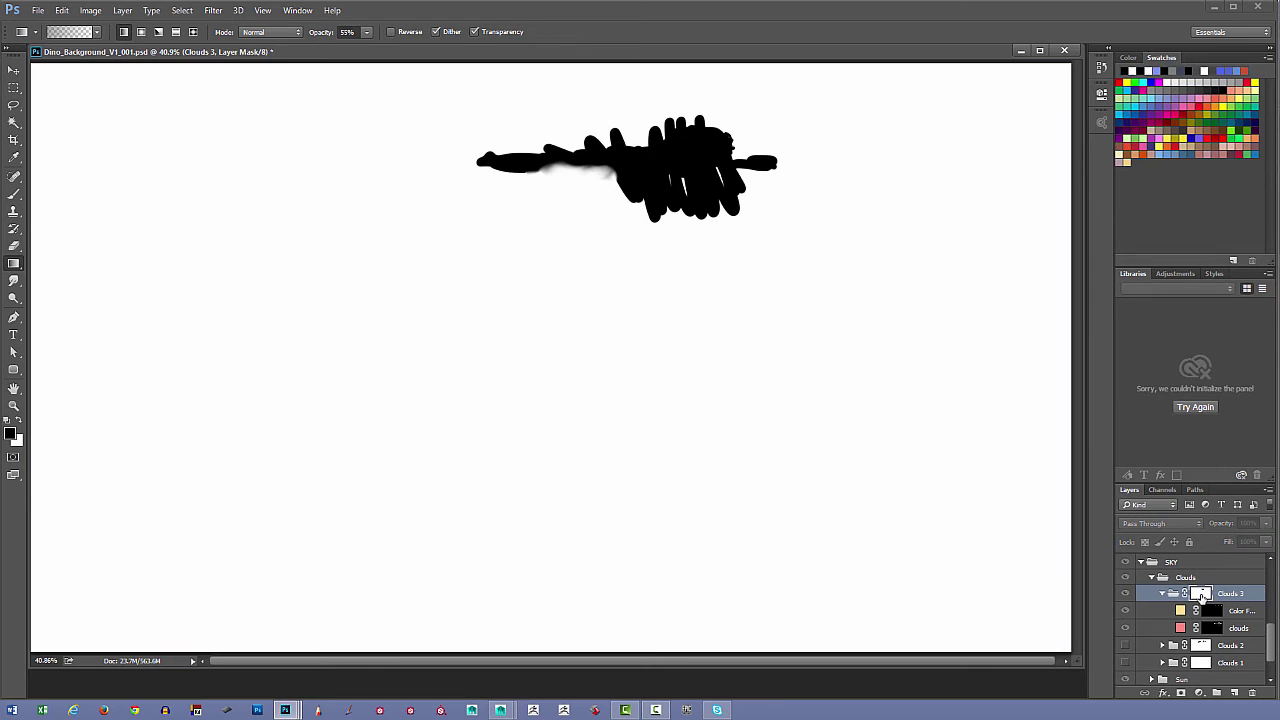
pyautogui.keyDown('alt'); pyautogui.click(1205, 594); pyautogui.keyUp('alt')
# - Show Clouds 2 and Clouds 1 again, and collapse the Clouds 3 subgroup and the Clouds group
pyautogui.moveTo(1125, 645); pyautogui.dragTo(1125, 662)
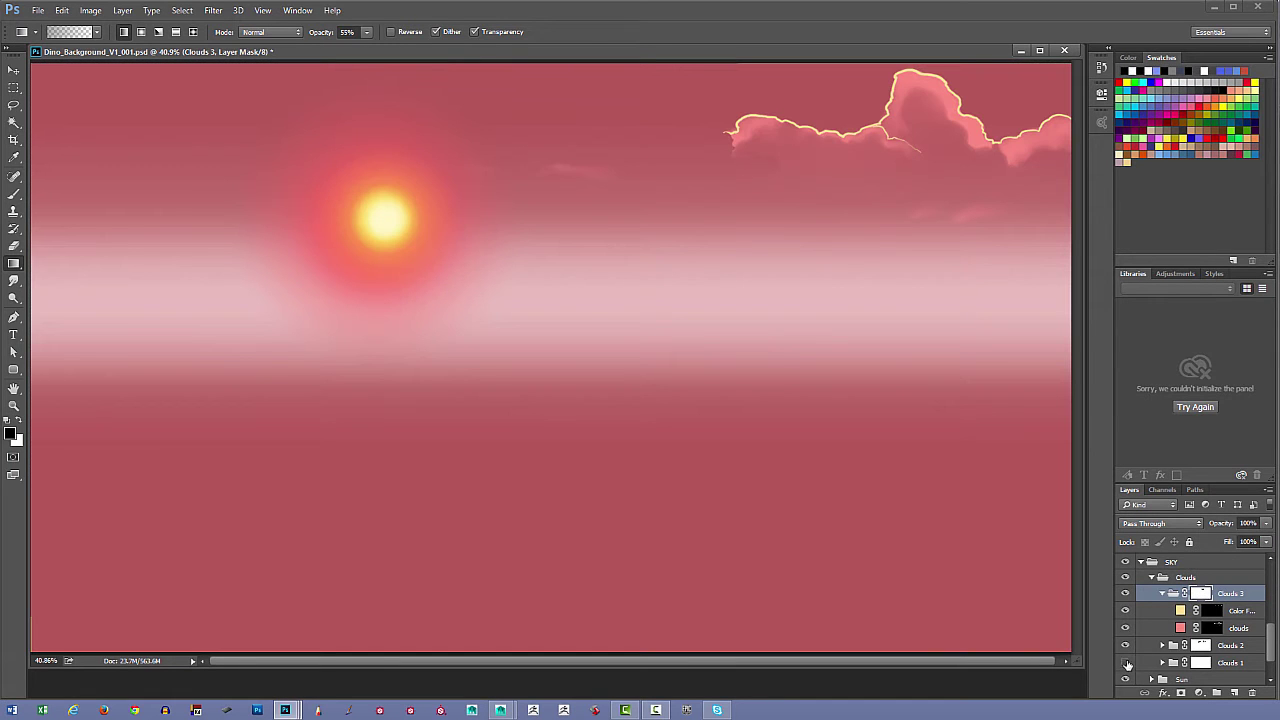
pyautogui.click(1162, 593)
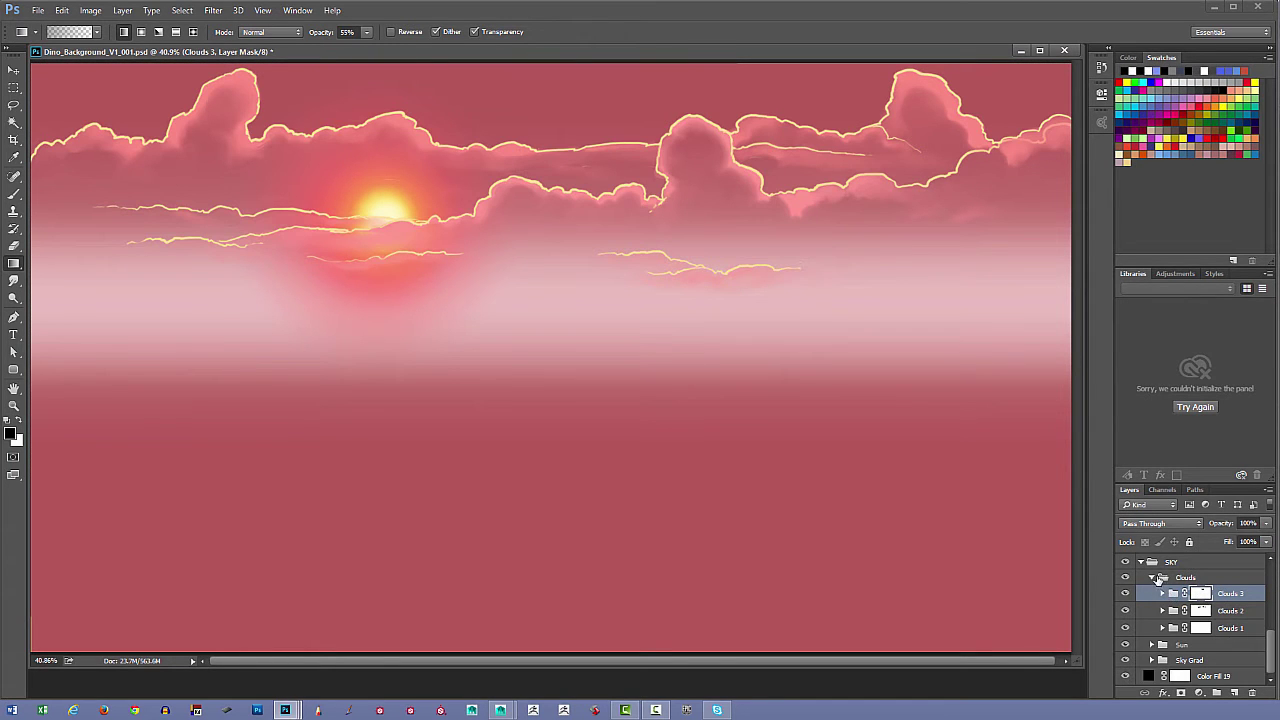
pyautogui.click(1151, 577)
# - Collapse and hide the SKY group, and show the Mountains group over the black fill
pyautogui.click(1141, 614)
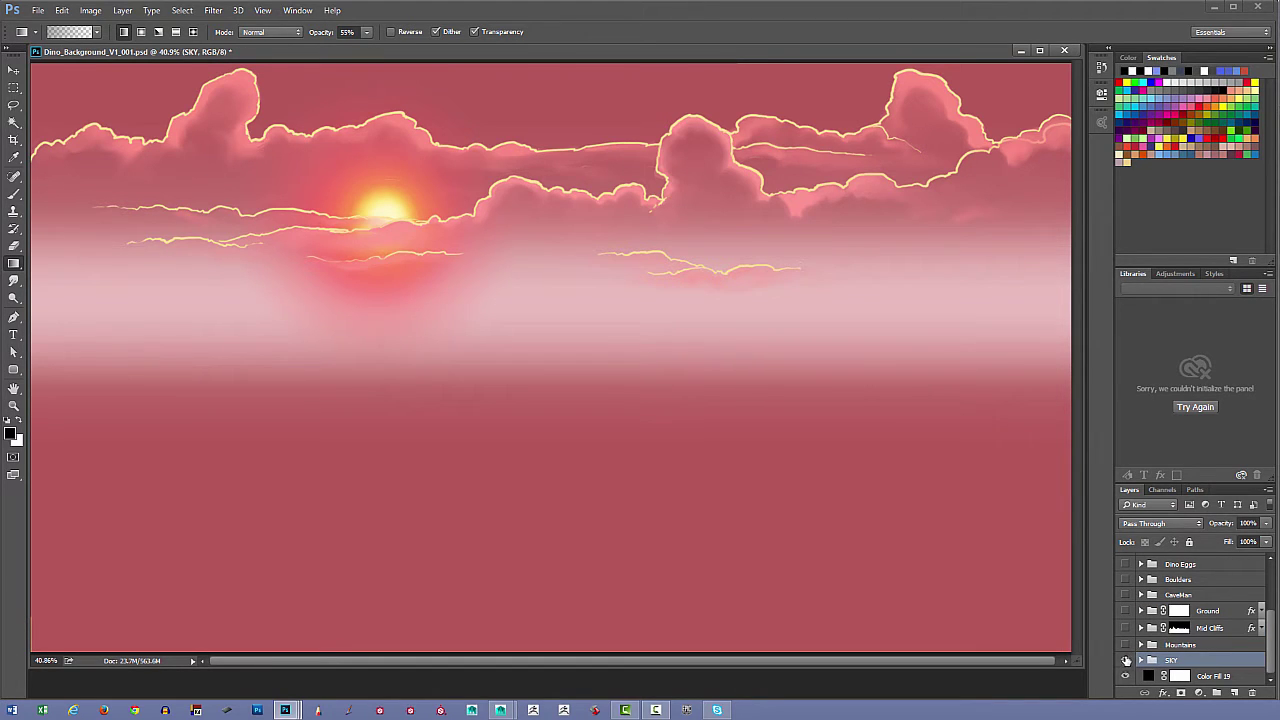
pyautogui.click(1126, 661)
pyautogui.click(1126, 645)
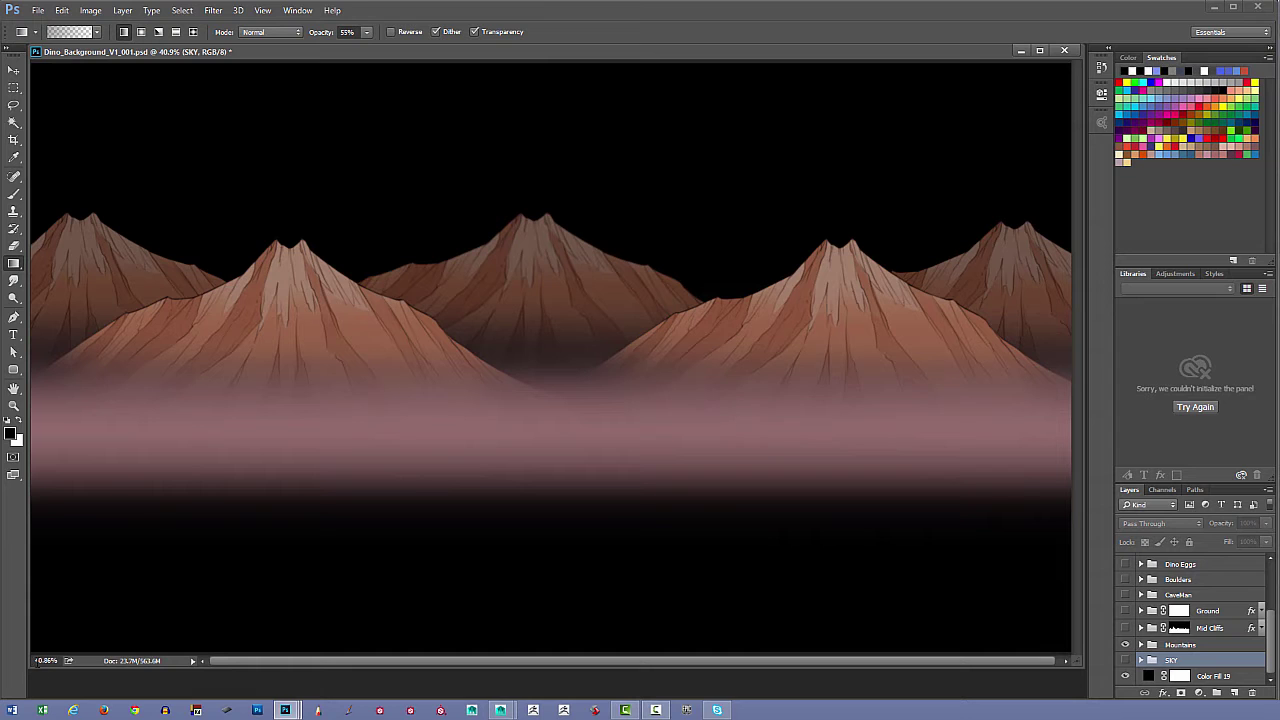
# - Shrink the background's window to uncover Mountains_sheet_001.psd, bring the sheet to the front, reposition it, and enlarge its window around the artwork
pyautogui.moveTo(31, 667); pyautogui.dragTo(105, 645)
pyautogui.click(82, 53)
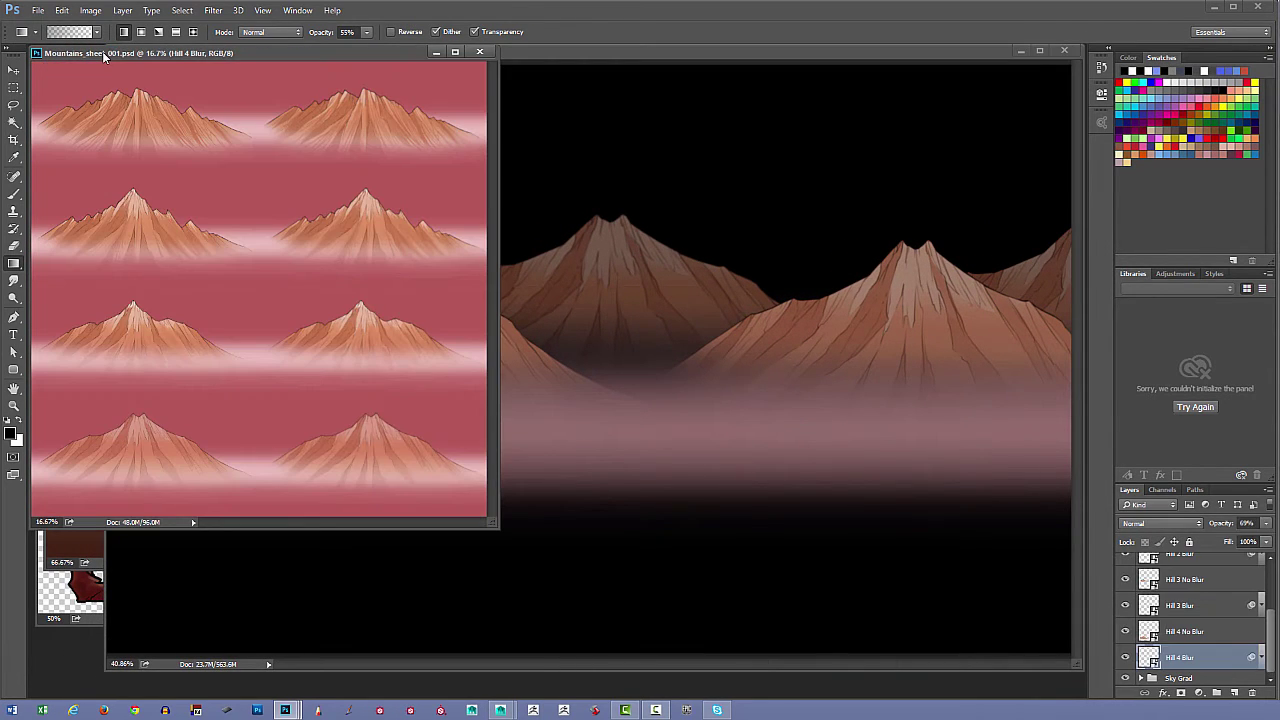
pyautogui.moveTo(380, 55); pyautogui.dragTo(398, 76)
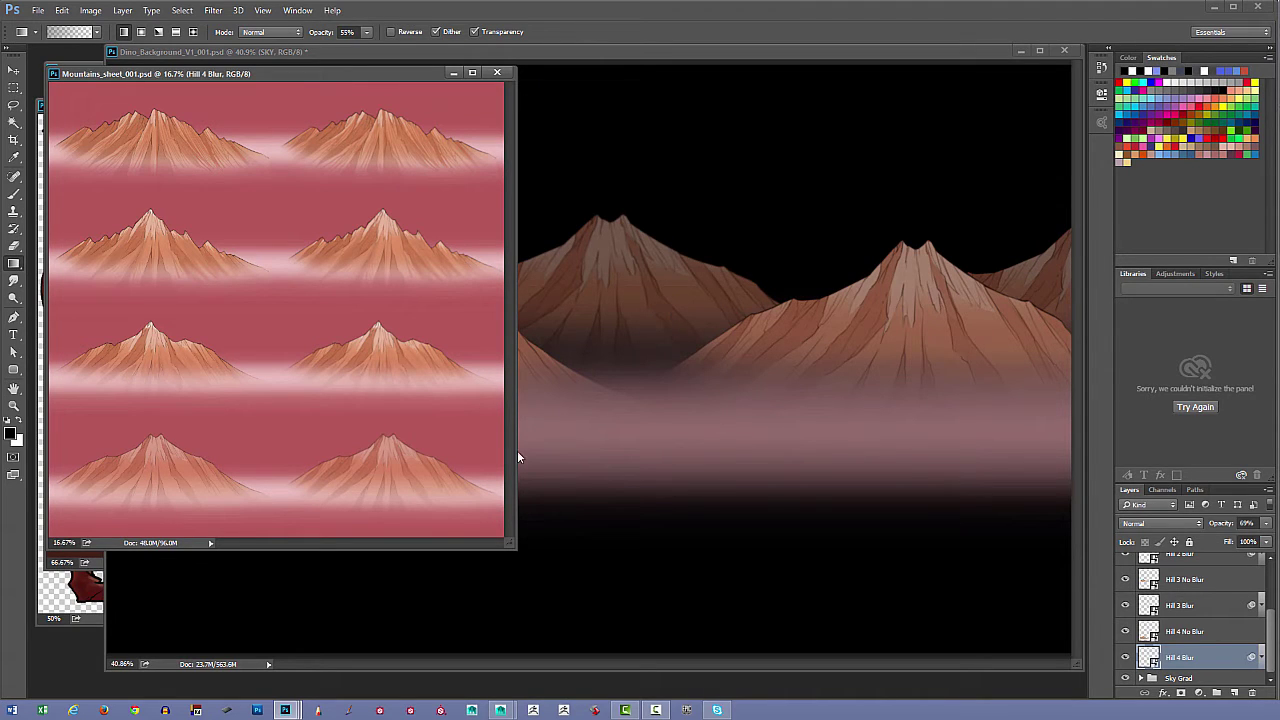
pyautogui.moveTo(517, 546); pyautogui.dragTo(606, 581)
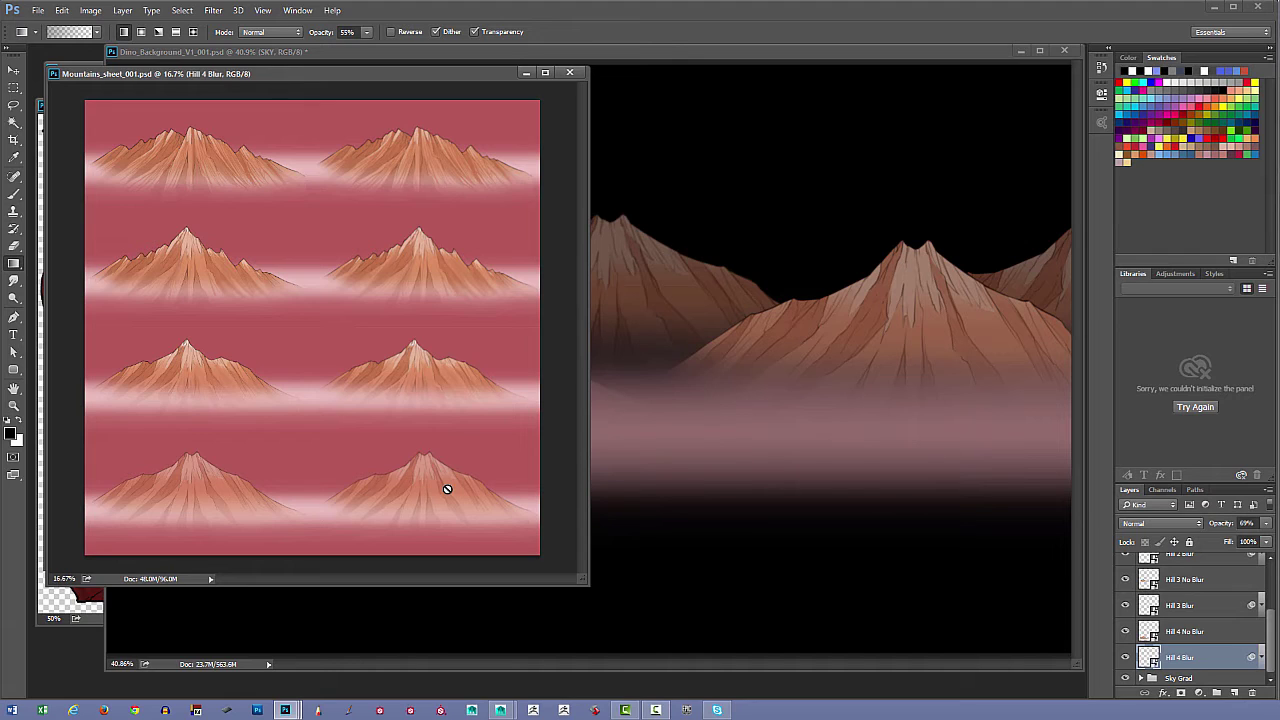
# - Display the guides and rulers on the Mountains_sheet_001.psd sheet
pyautogui.hotkey('ctrl', ';')
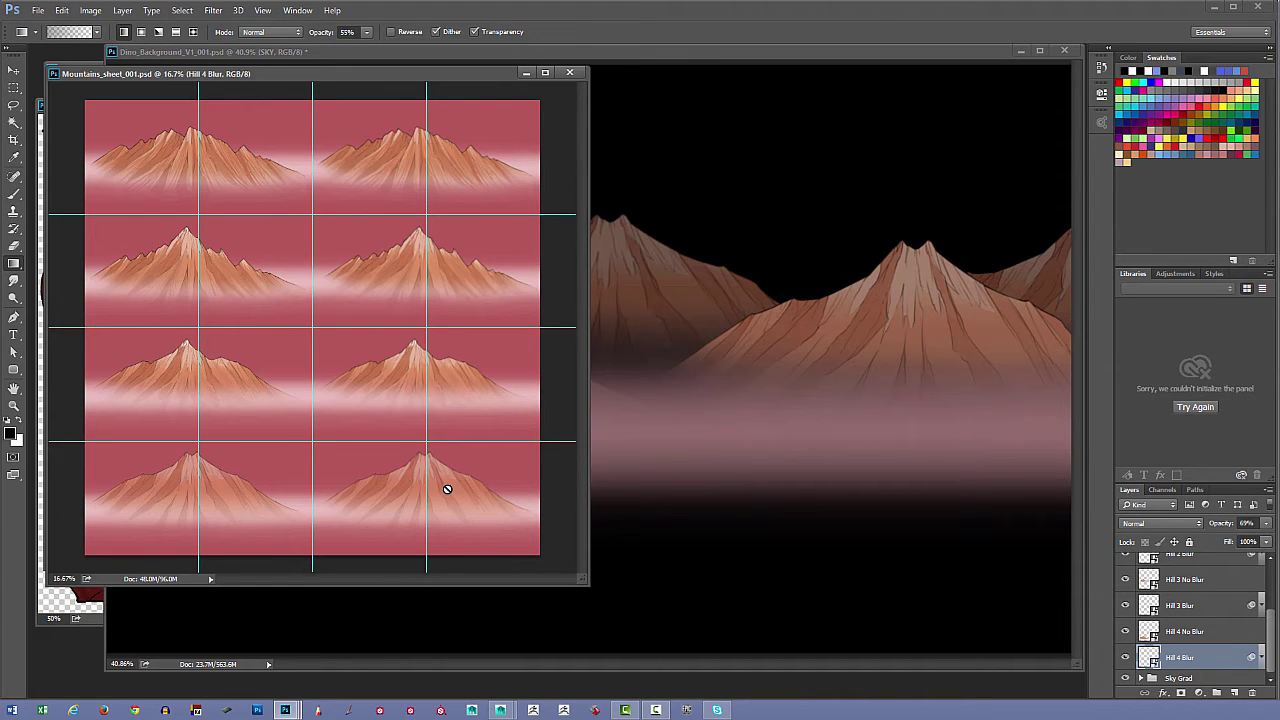
pyautogui.hotkey('ctrl', 'r')
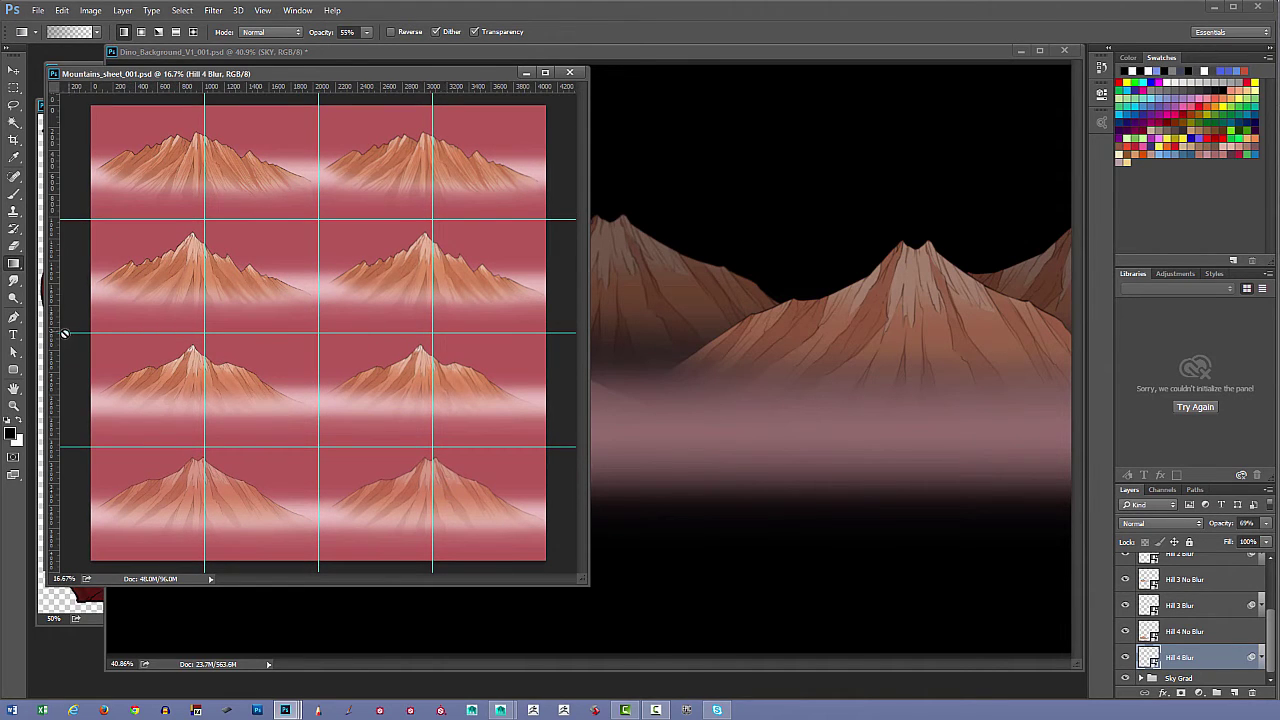
# - Add an extra vertical guide across the mountains at about 540 px, and remove it from the sheet
pyautogui.moveTo(55, 325); pyautogui.dragTo(155, 302)
pyautogui.press('v')
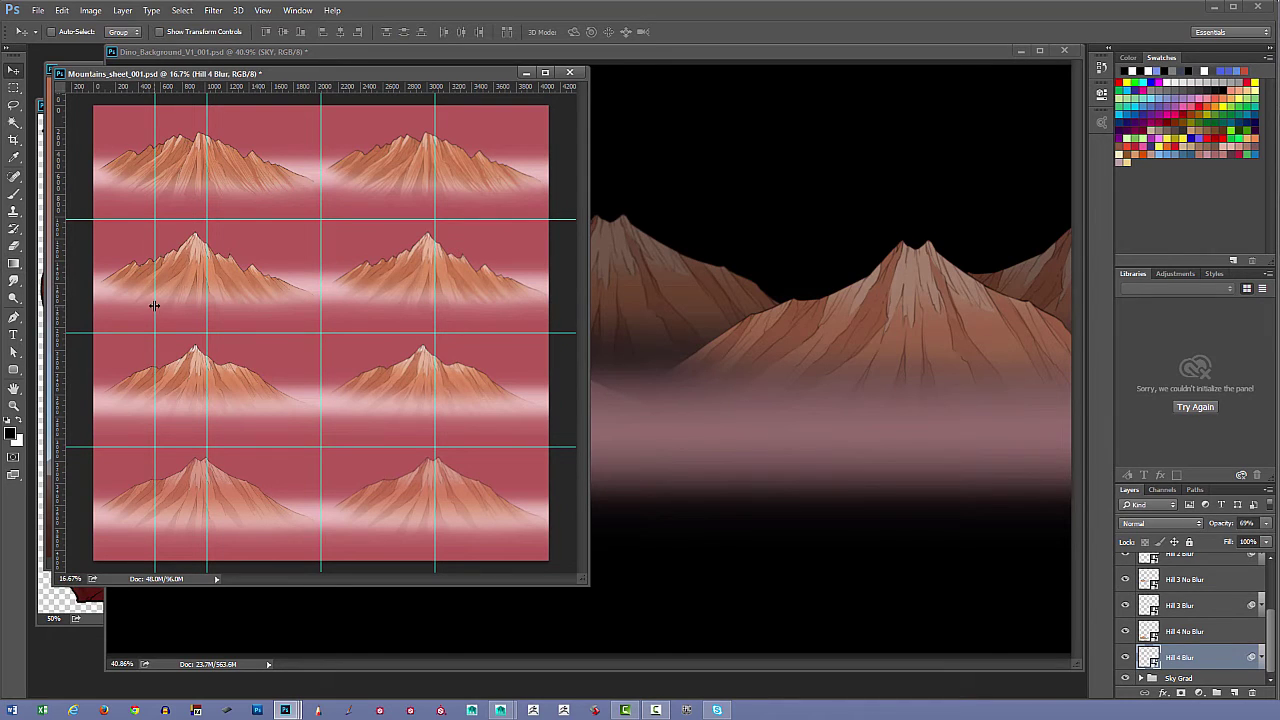
pyautogui.moveTo(152, 305); pyautogui.dragTo(42, 313)
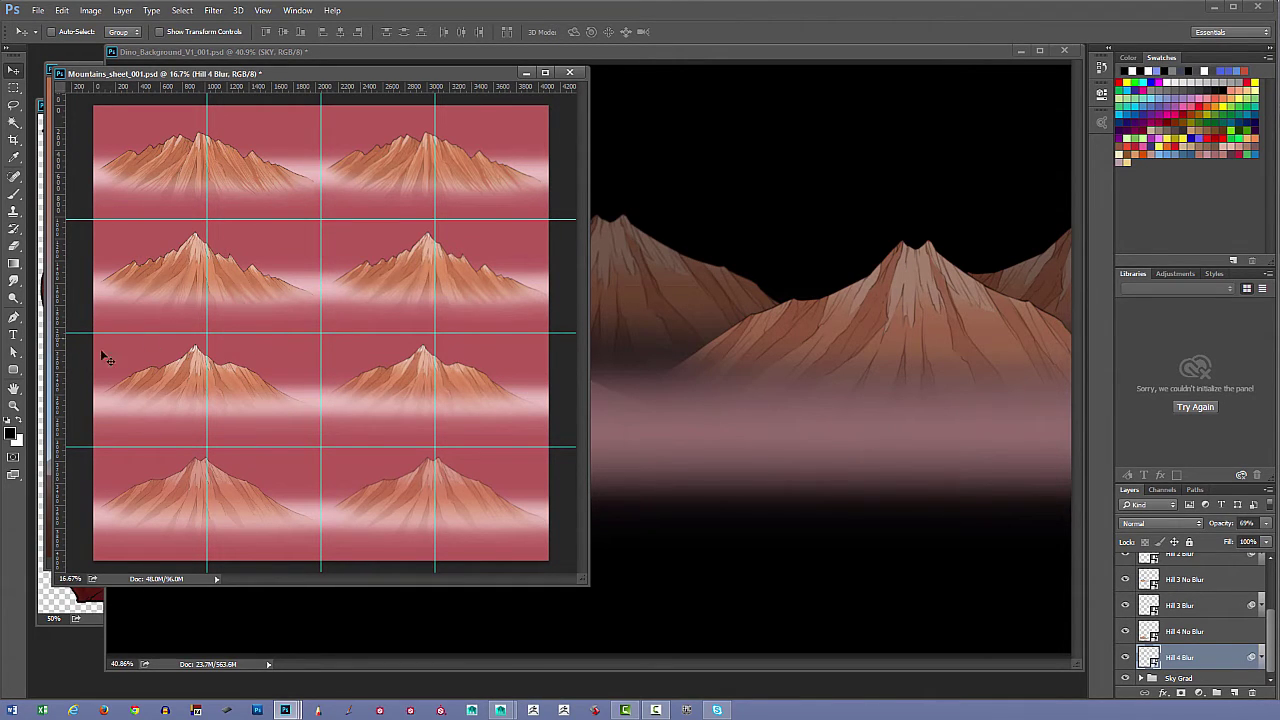
# - Marquee-select the lower-left quarter of the mountain sheet along the guides, and clear the selection
pyautogui.click(14, 88)
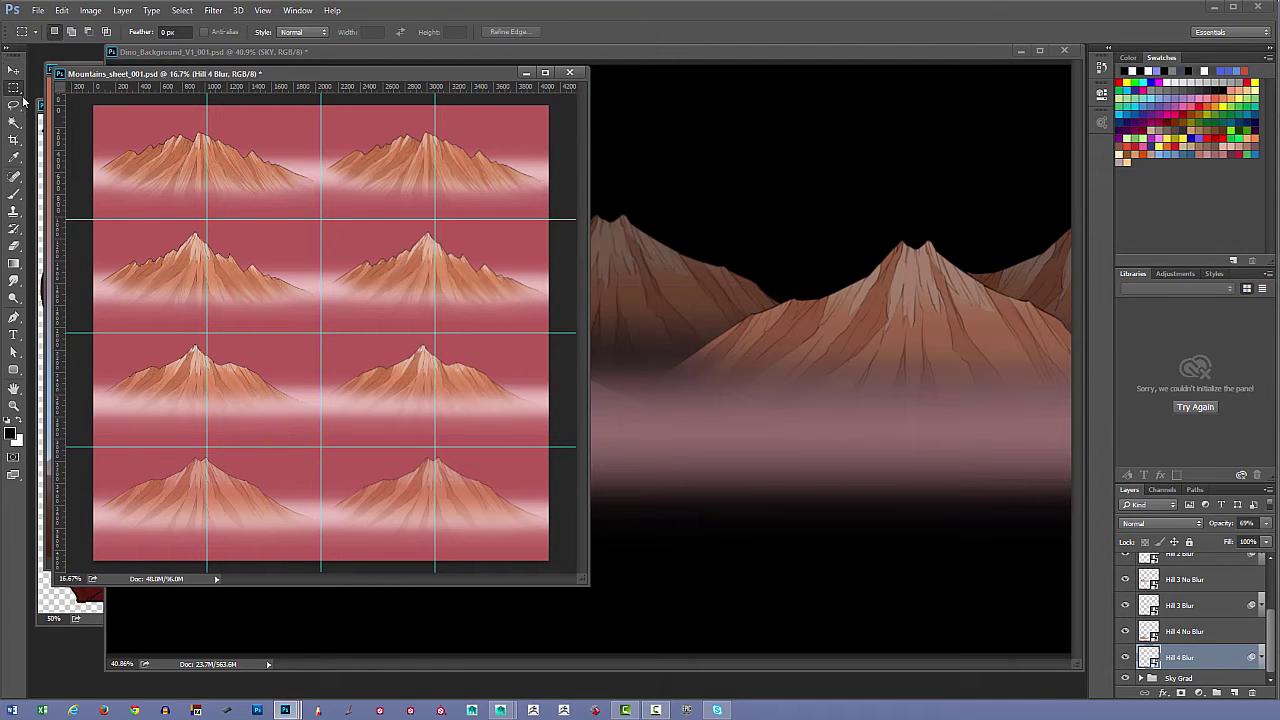
pyautogui.moveTo(93, 560); pyautogui.dragTo(321, 332)
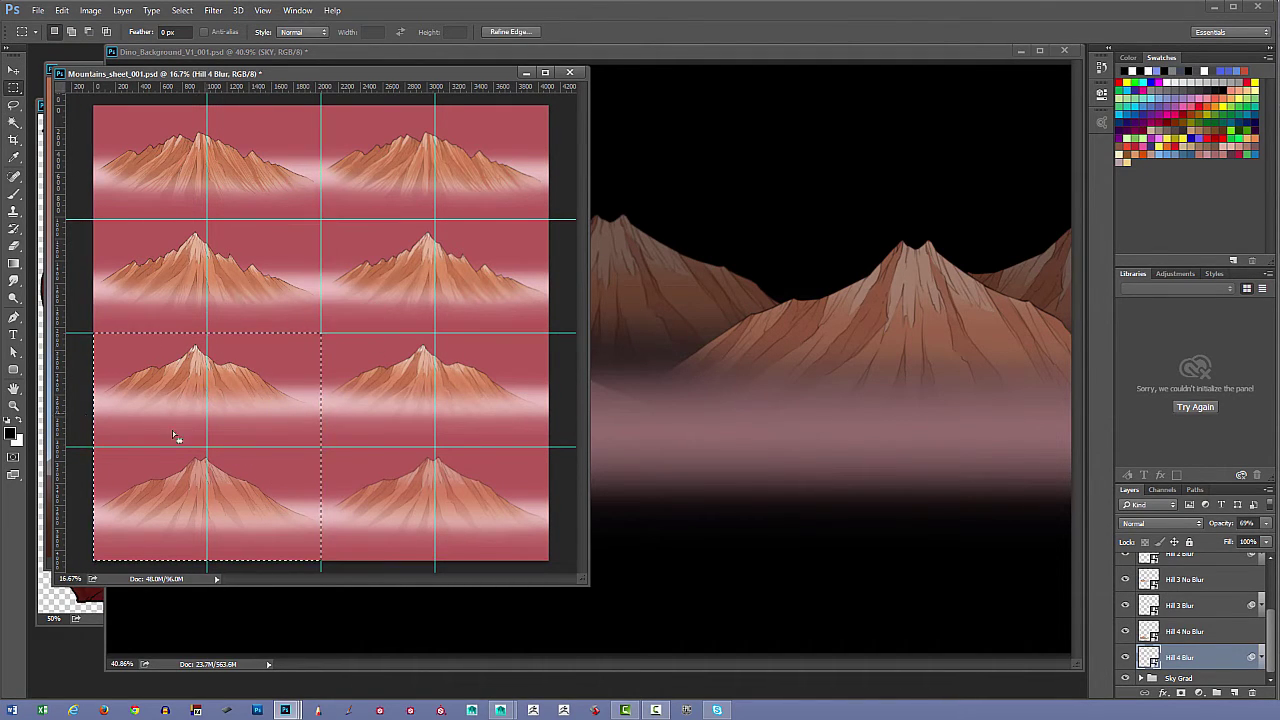
pyautogui.moveTo(63, 410); pyautogui.dragTo(42, 390)
pyautogui.click(152, 382)
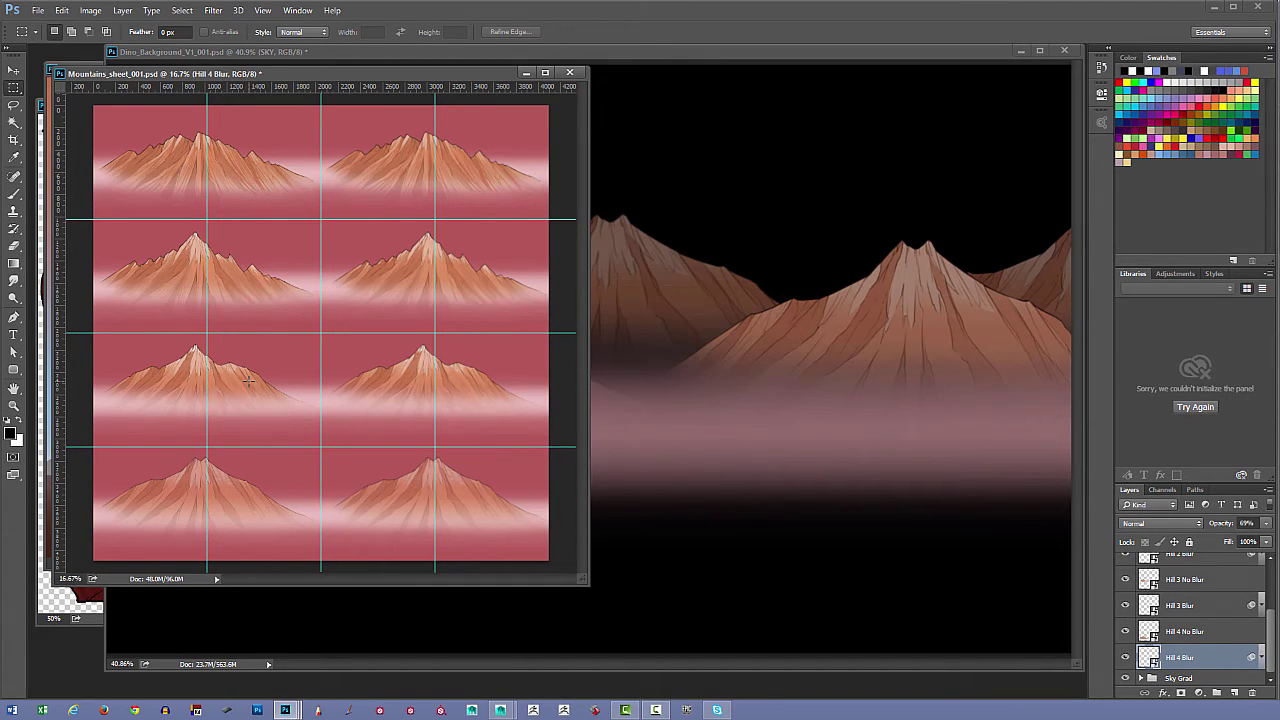
# - Examine the mountain artwork on the sheet up close, and return to the full view of the sheet
pyautogui.hotkey('ctrl', '+')
pyautogui.hotkey('ctrl', '+')
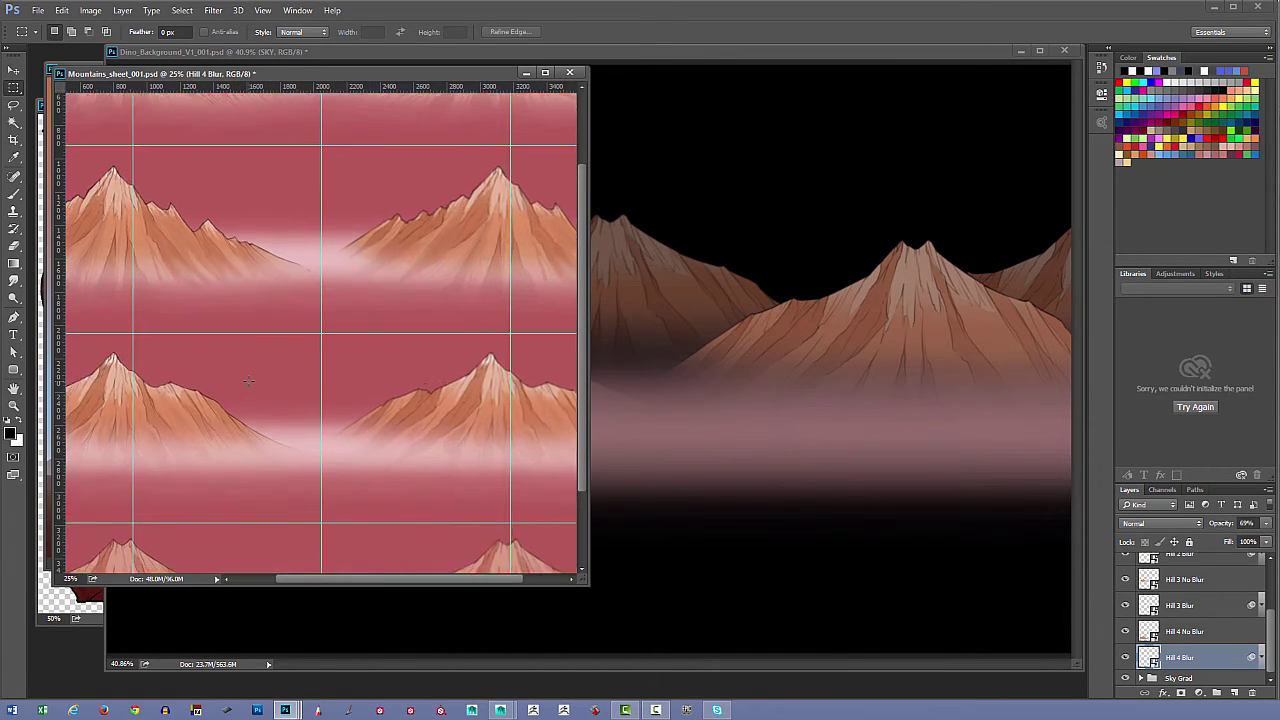
pyautogui.hotkey('ctrl', '+')
pyautogui.moveTo(426, 271); pyautogui.dragTo(294, 420)
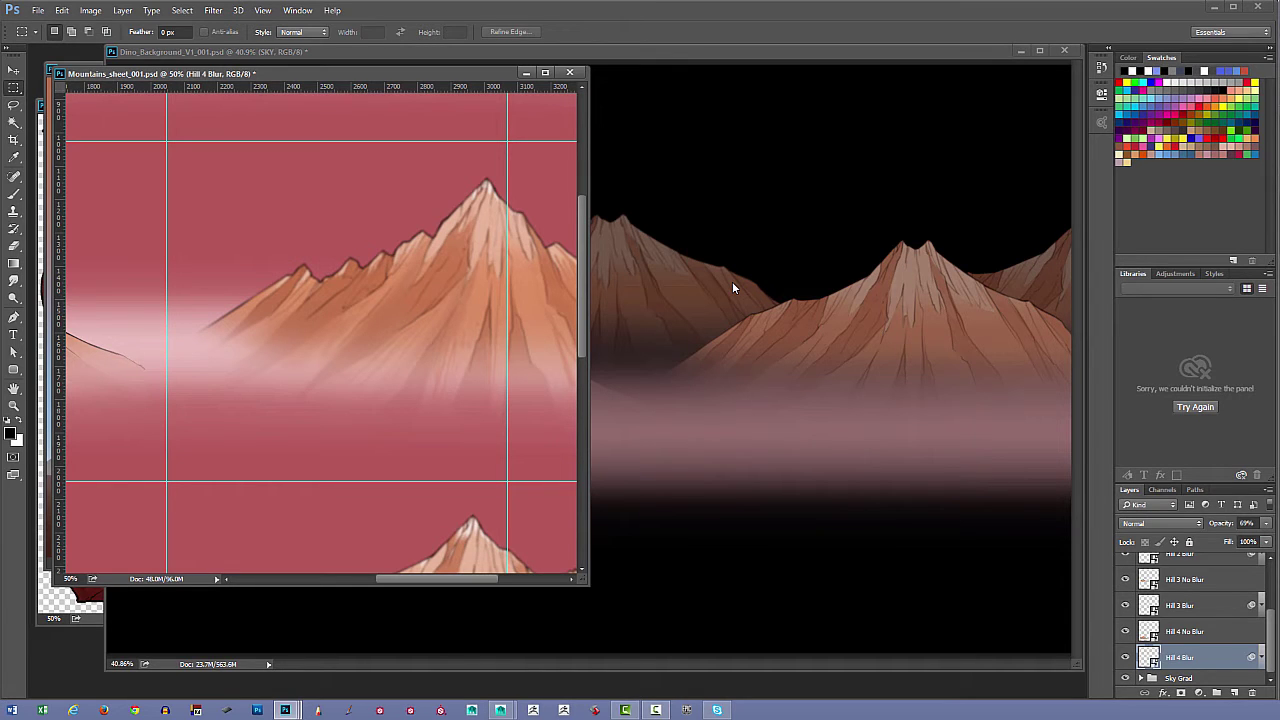
pyautogui.hotkey('ctrl', '-')
pyautogui.hotkey('ctrl', '-')
pyautogui.hotkey('ctrl', '-')
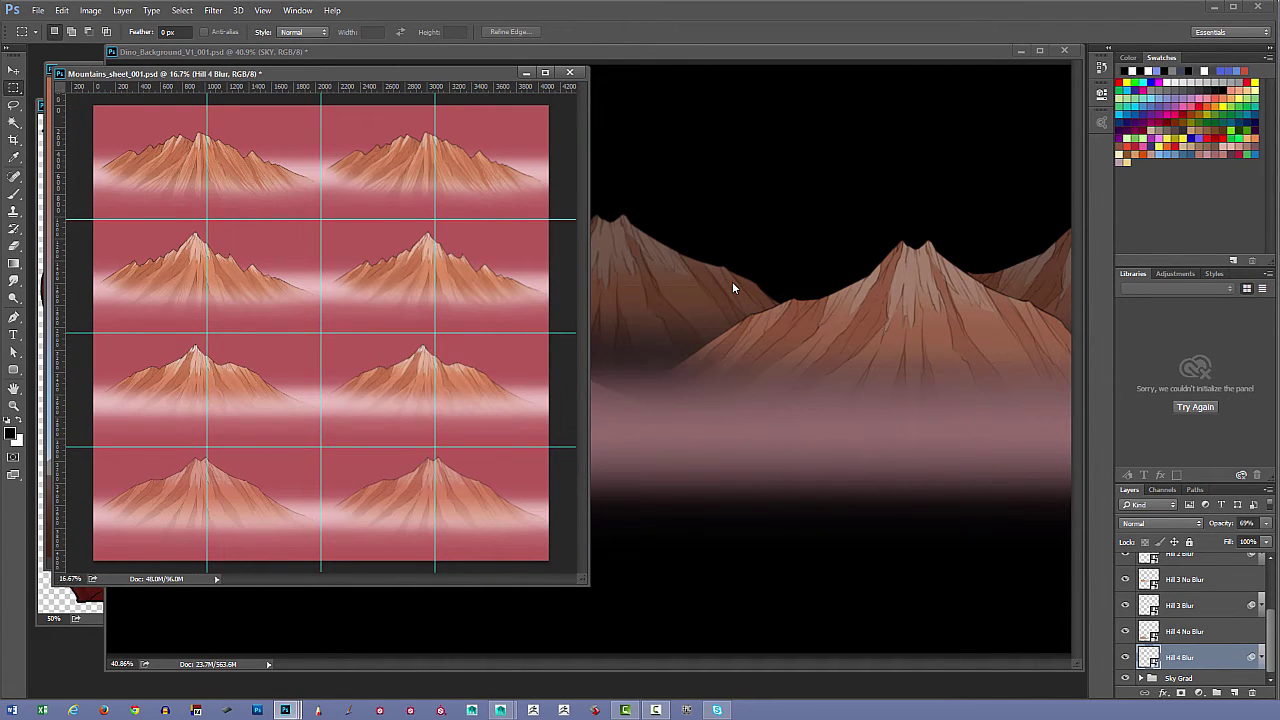
# - Bring Dino_Background_V1_001.psd back to the front, and show the Mid Cliffs group in place of the Mountains group
pyautogui.moveTo(472, 76); pyautogui.dragTo(454, 66)
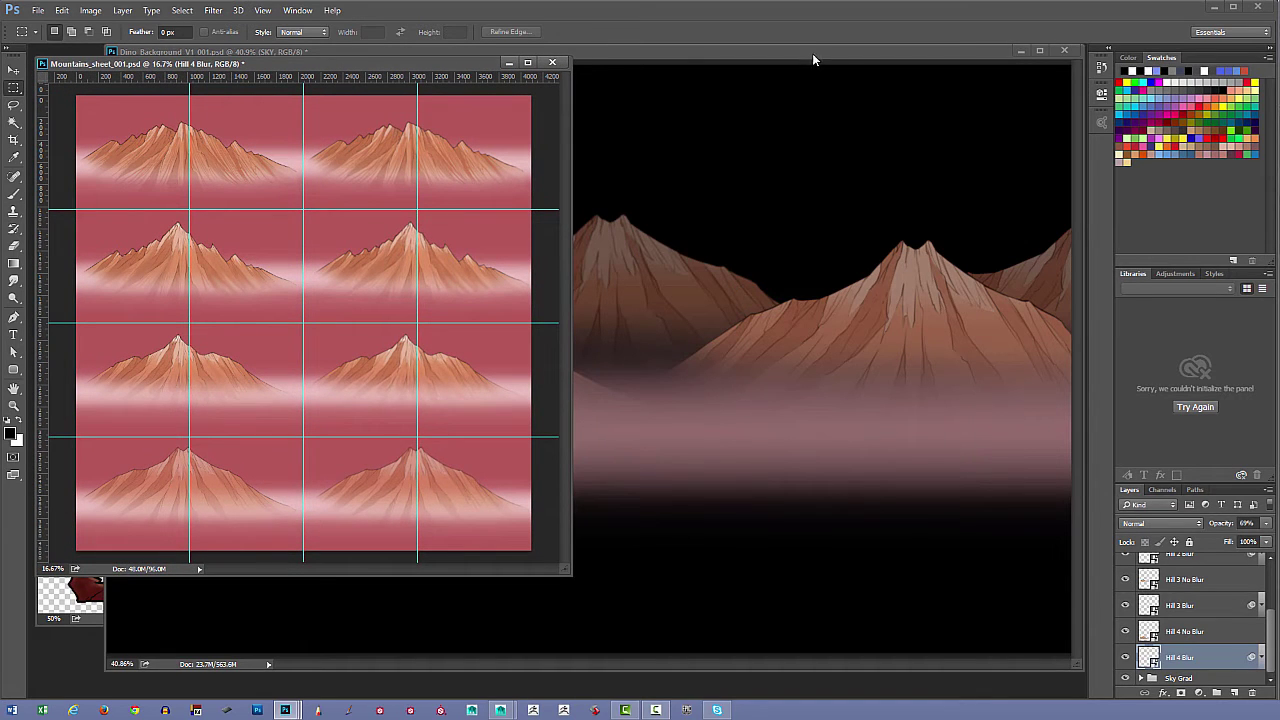
pyautogui.click(881, 61)
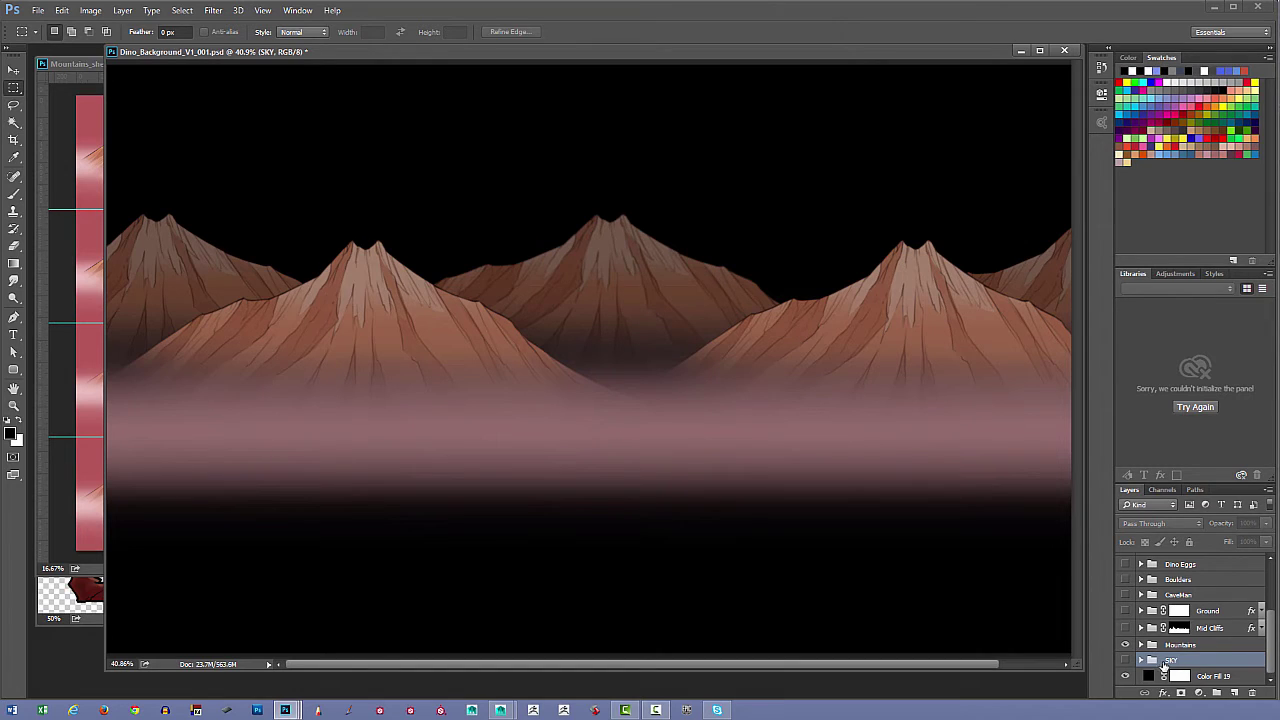
pyautogui.click(1126, 645)
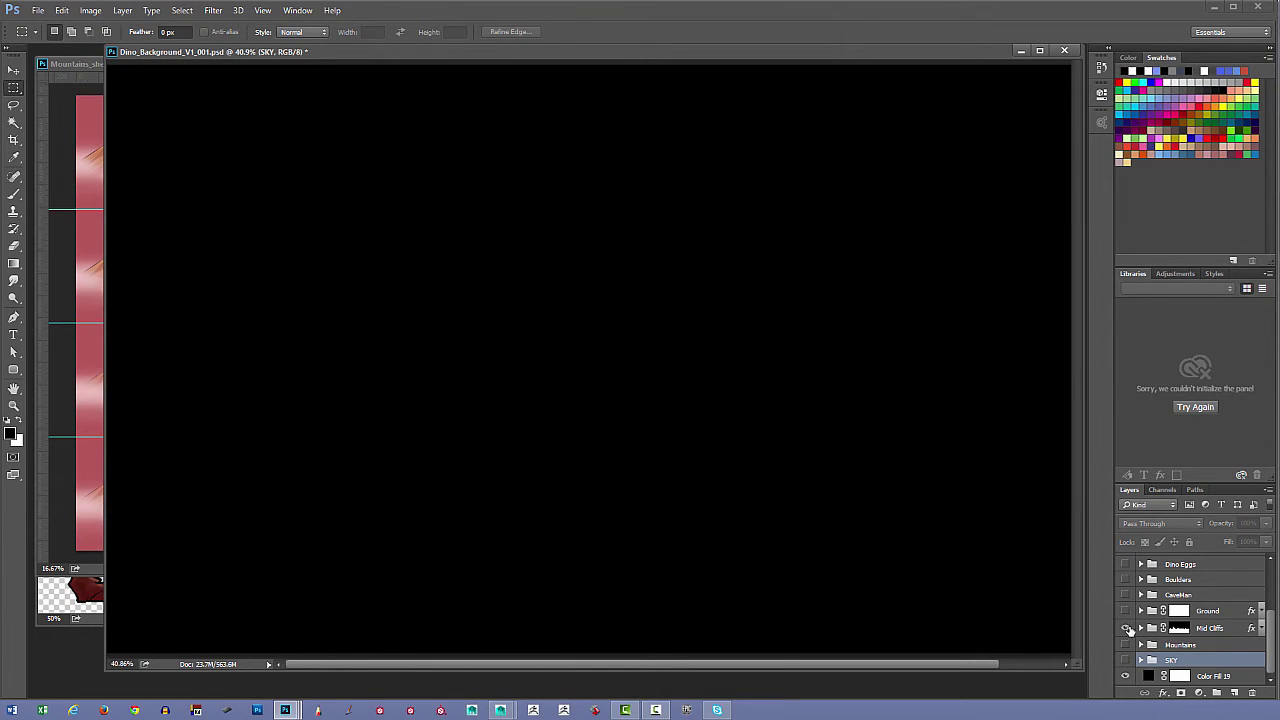
pyautogui.click(1125, 627)
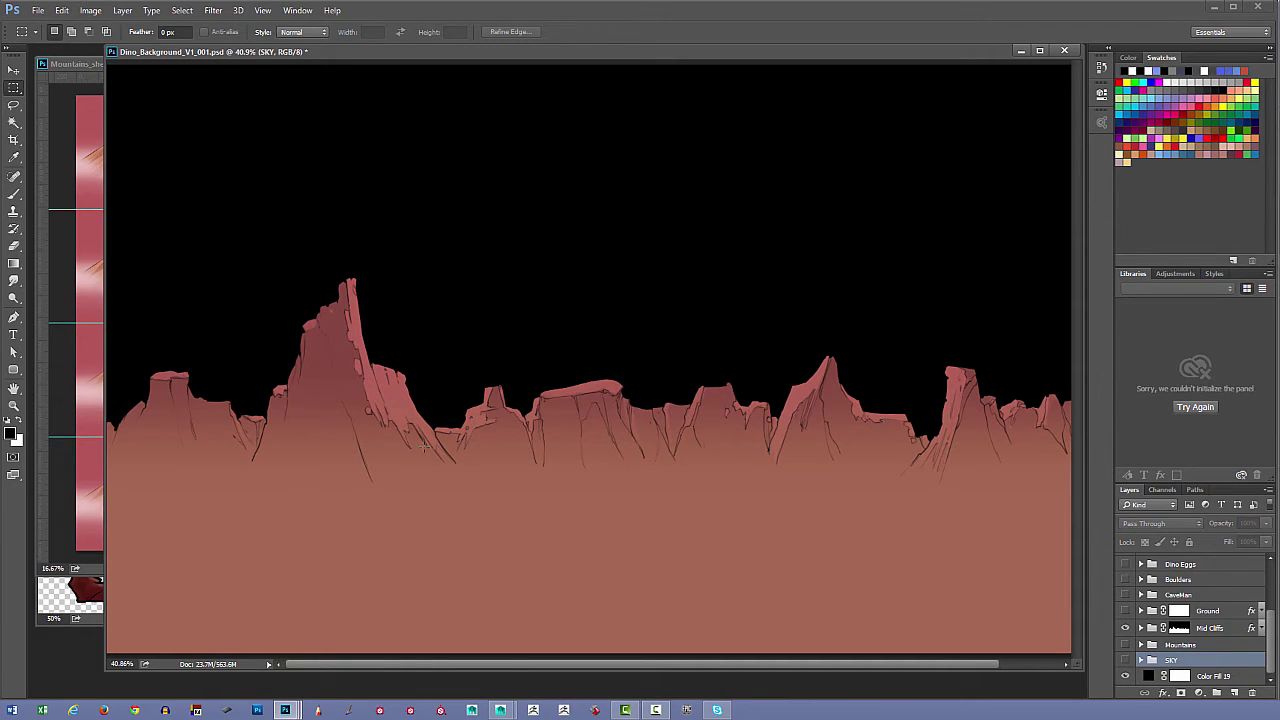
# - Hide the Mid Cliffs group, show the Ground group, and expand it to its individual layers
pyautogui.click(1125, 628)
pyautogui.click(1125, 611)
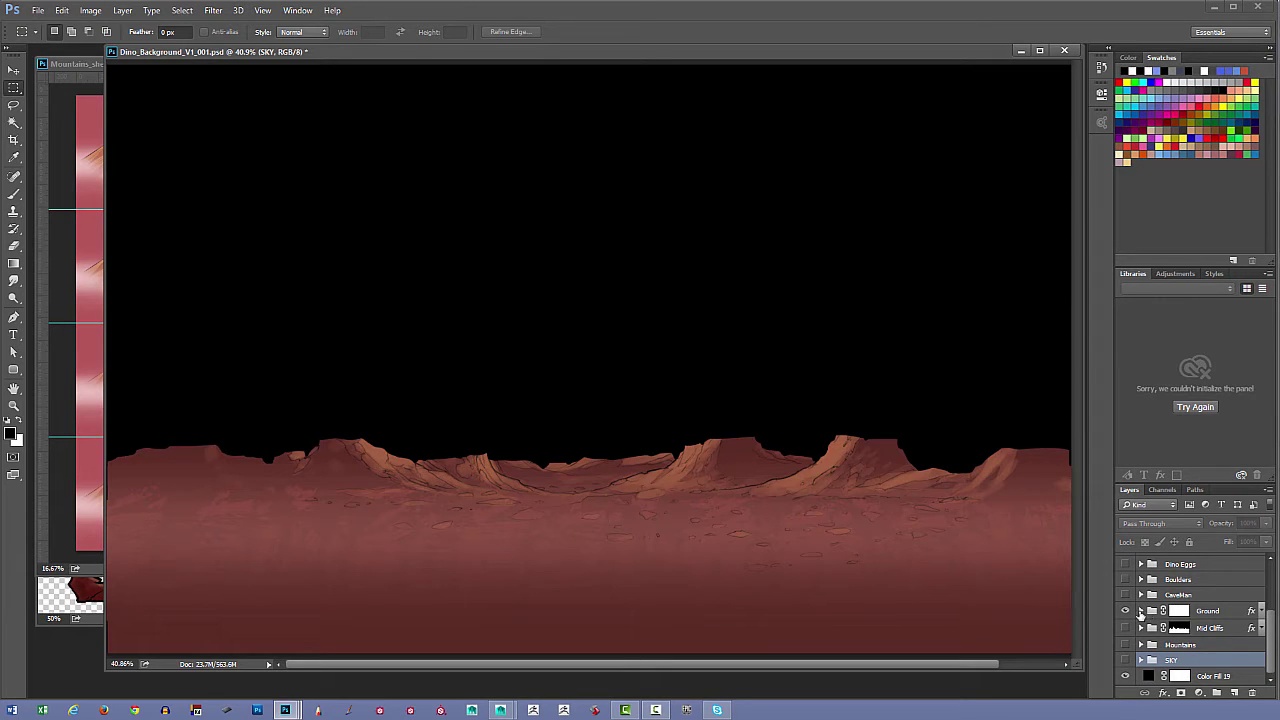
pyautogui.click(1142, 611)
pyautogui.moveTo(1273, 614); pyautogui.dragTo(1205, 597)
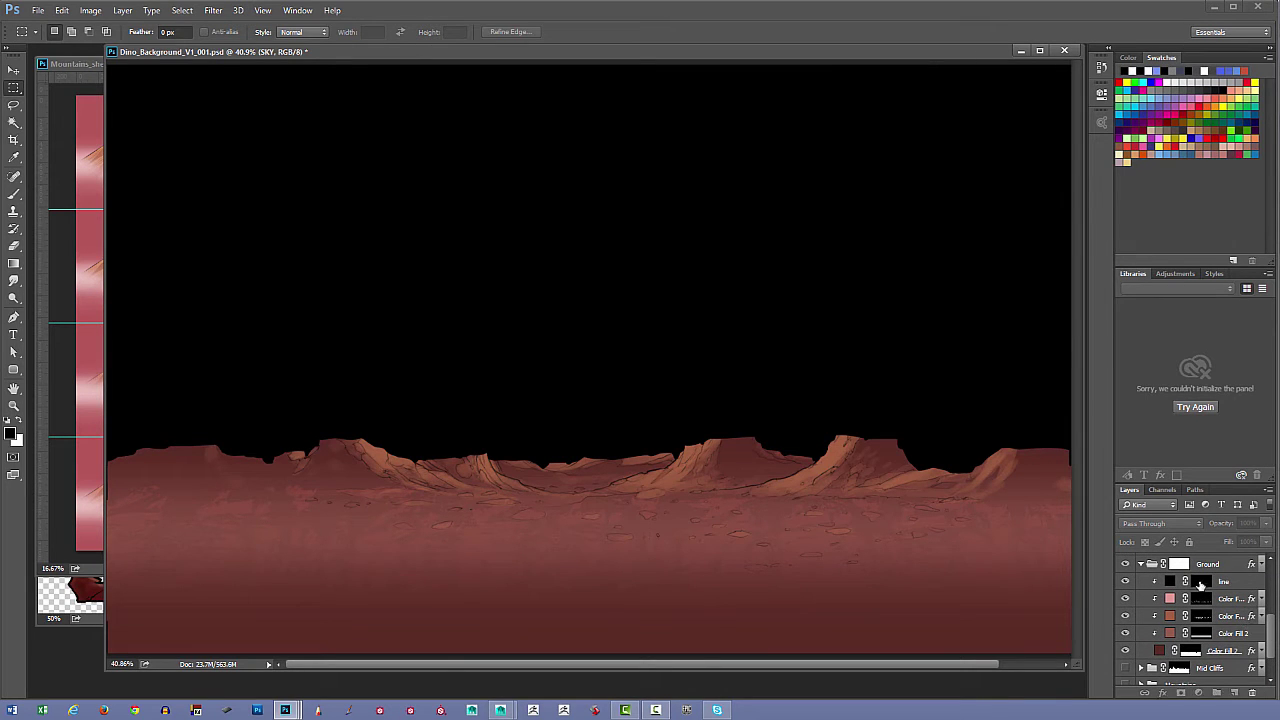
# - View the line layer's mask on its own in the canvas, and return to the normal artwork view
pyautogui.click(1201, 582)
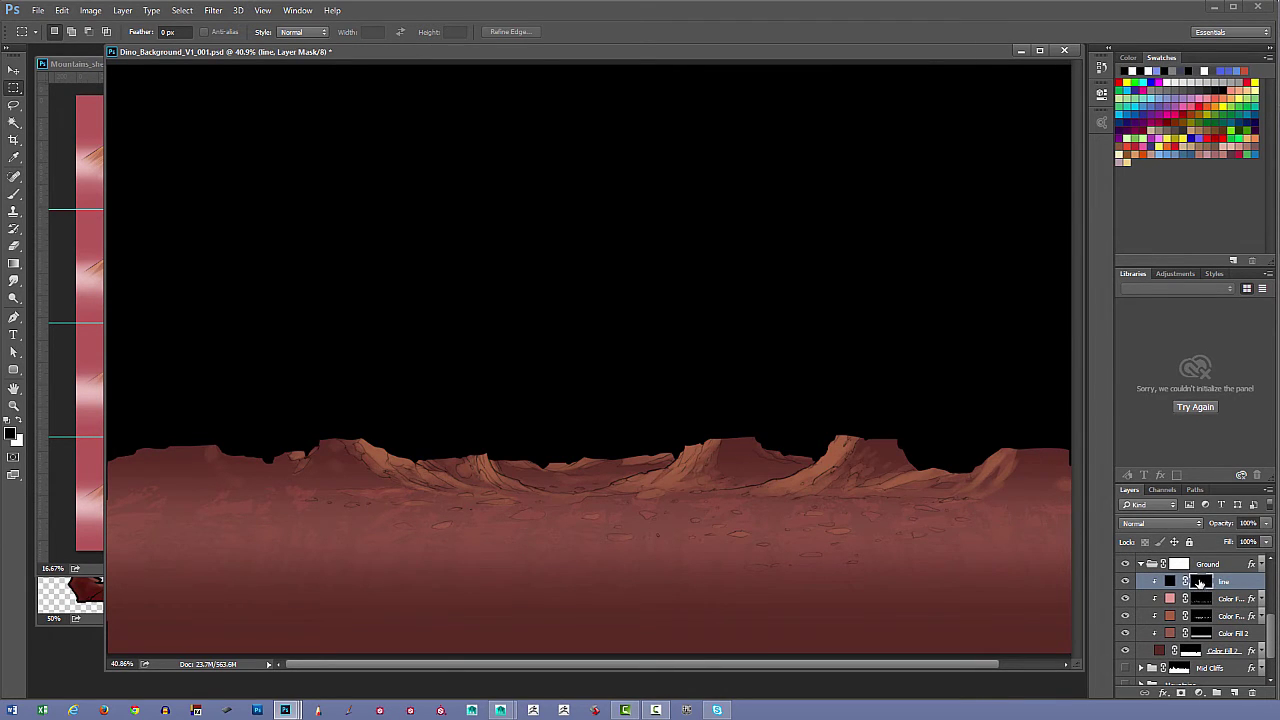
pyautogui.keyDown('alt'); pyautogui.click(1204, 581); pyautogui.keyUp('alt')
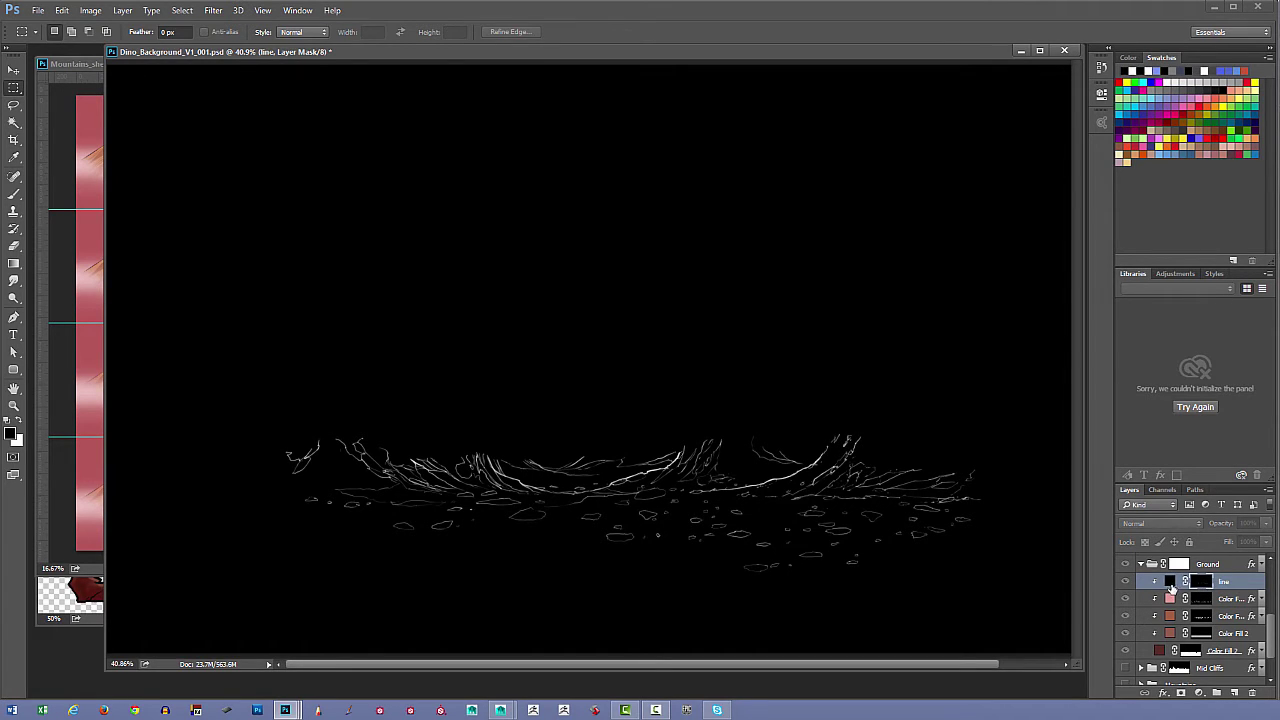
pyautogui.keyDown('alt'); pyautogui.click(1203, 582); pyautogui.keyUp('alt')
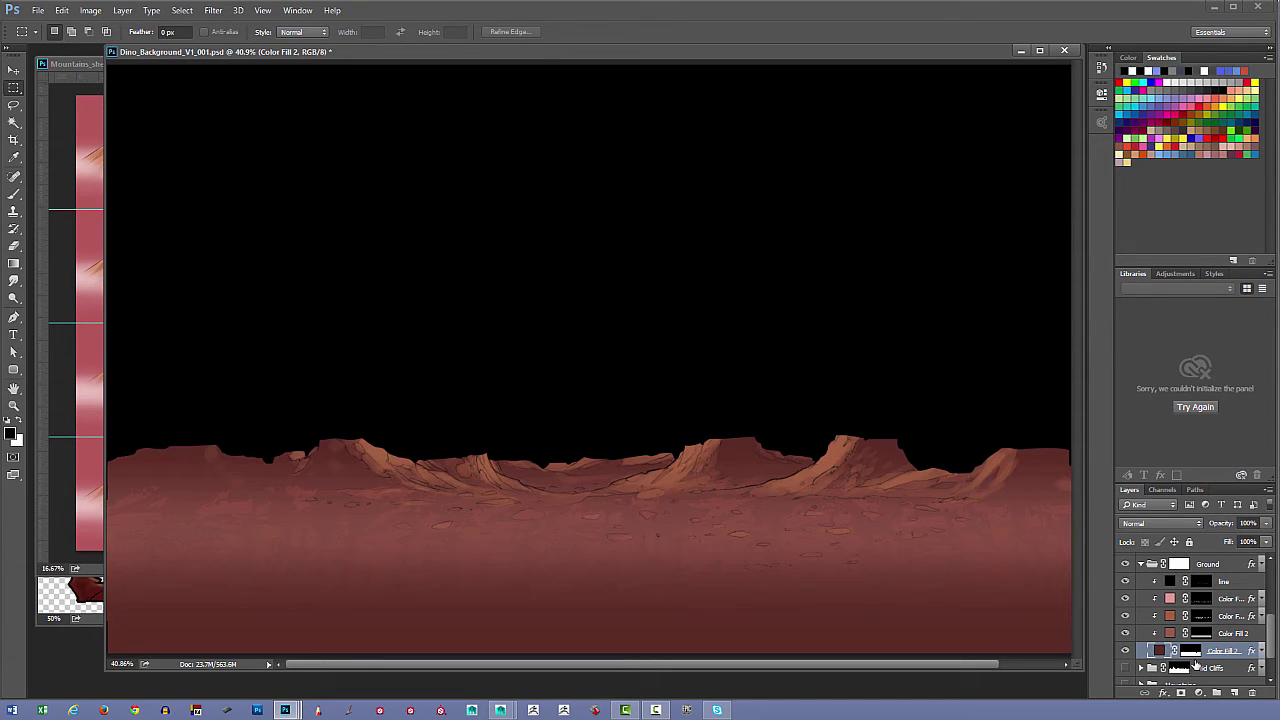
# - Inspect the silhouette mask of the Ground group's base Color Fill 2 layer, switching between mask and artwork
pyautogui.keyDown('alt'); pyautogui.click(1193, 651); pyautogui.keyUp('alt')
pyautogui.keyDown('alt'); pyautogui.click(1193, 651); pyautogui.keyUp('alt')
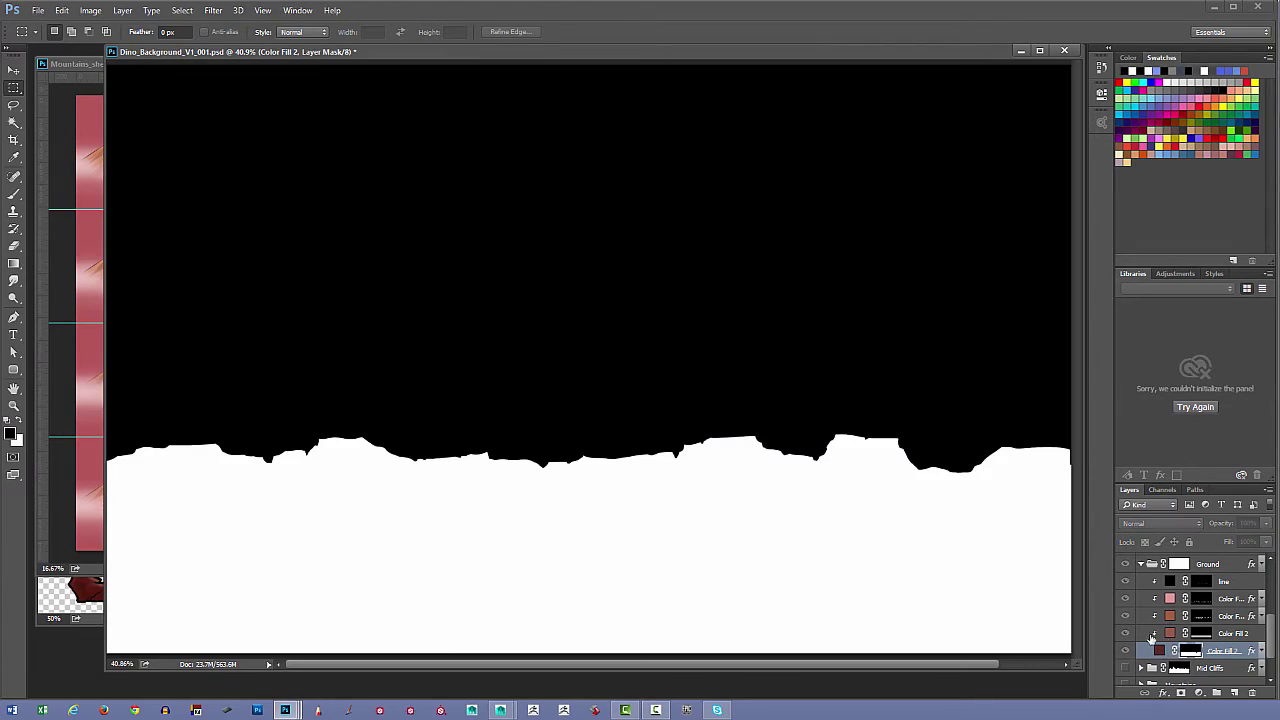
pyautogui.keyDown('alt'); pyautogui.click(1193, 651); pyautogui.keyUp('alt')
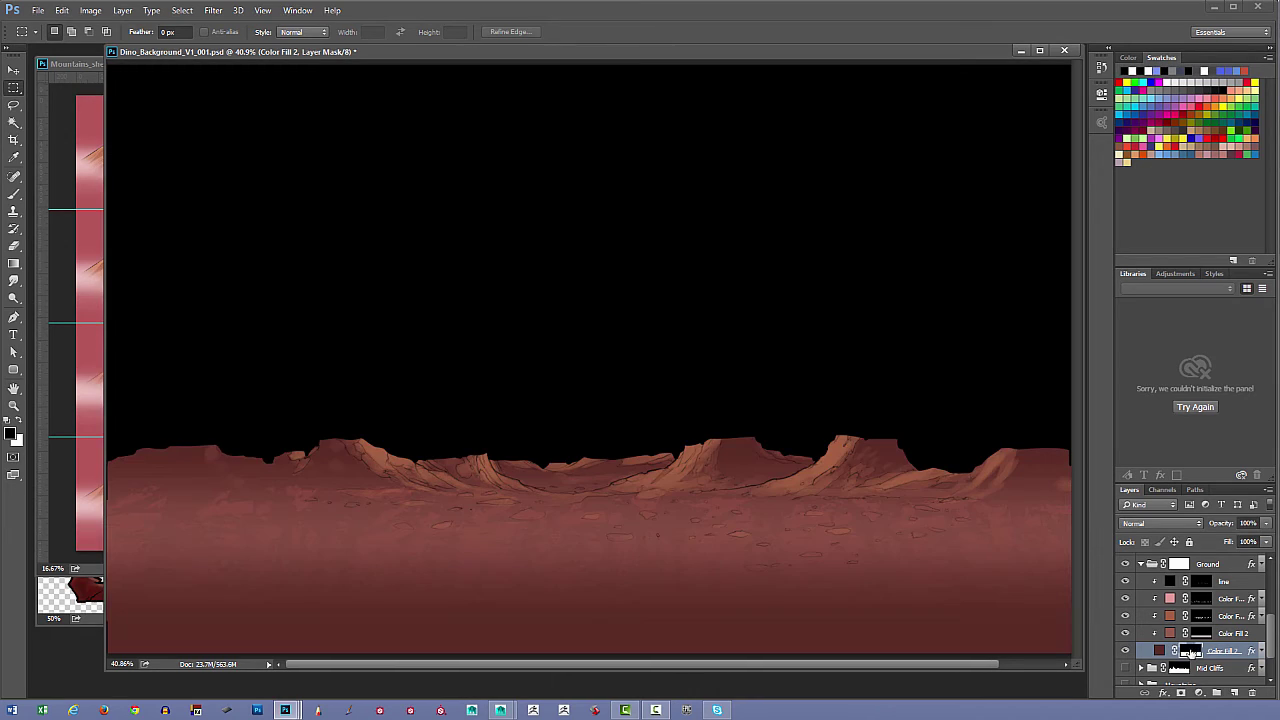
pyautogui.keyDown('alt'); pyautogui.click(1193, 651); pyautogui.keyUp('alt')
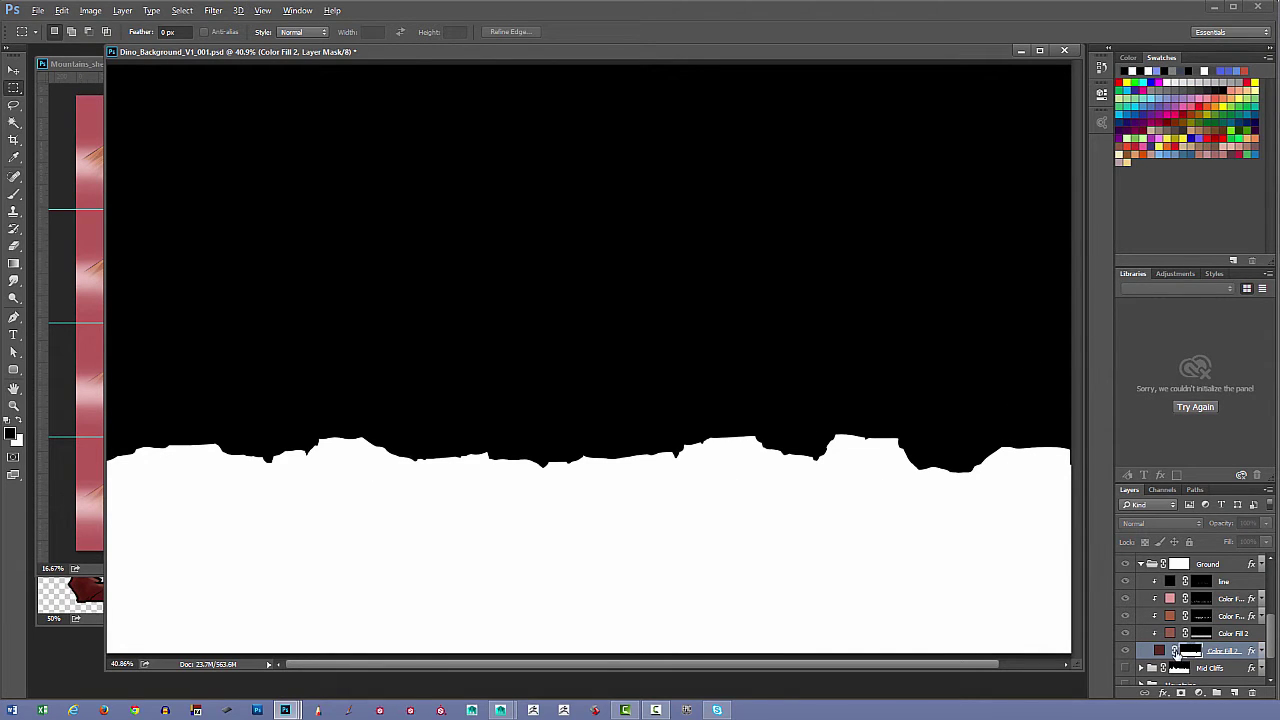
pyautogui.keyDown('alt'); pyautogui.click(1193, 651); pyautogui.keyUp('alt')
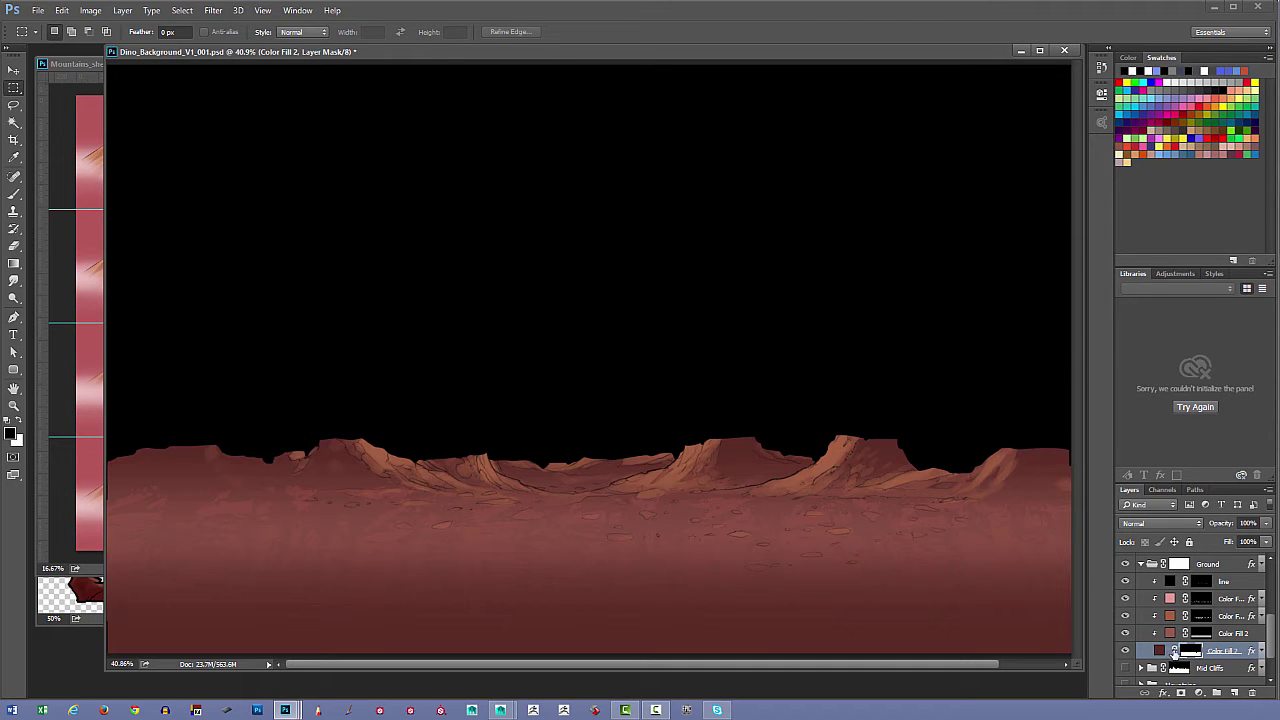
pyautogui.keyDown('alt'); pyautogui.click(1190, 651); pyautogui.keyUp('alt')
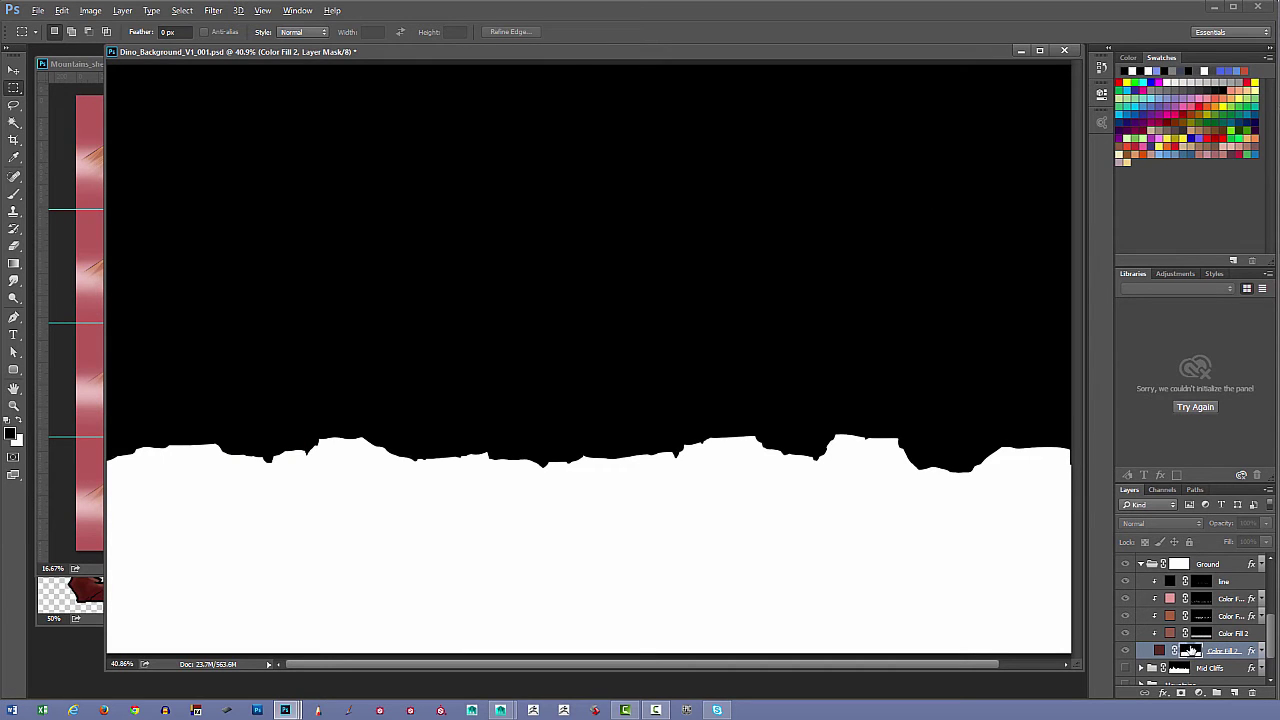
pyautogui.keyDown('alt'); pyautogui.click(1190, 651); pyautogui.keyUp('alt')
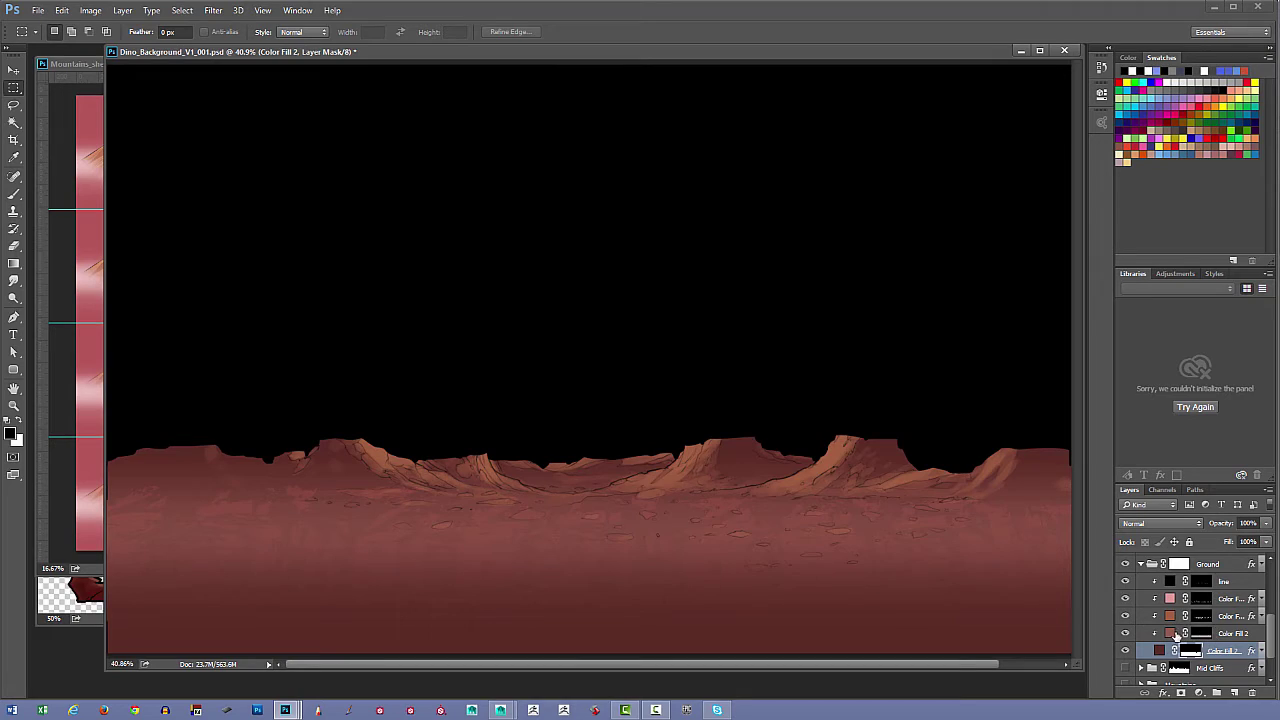
# - Inspect the mask of the clipped Color Fill 2 layer directly above the base, and return to the artwork
pyautogui.keyDown('alt'); pyautogui.click(1202, 635); pyautogui.keyUp('alt')
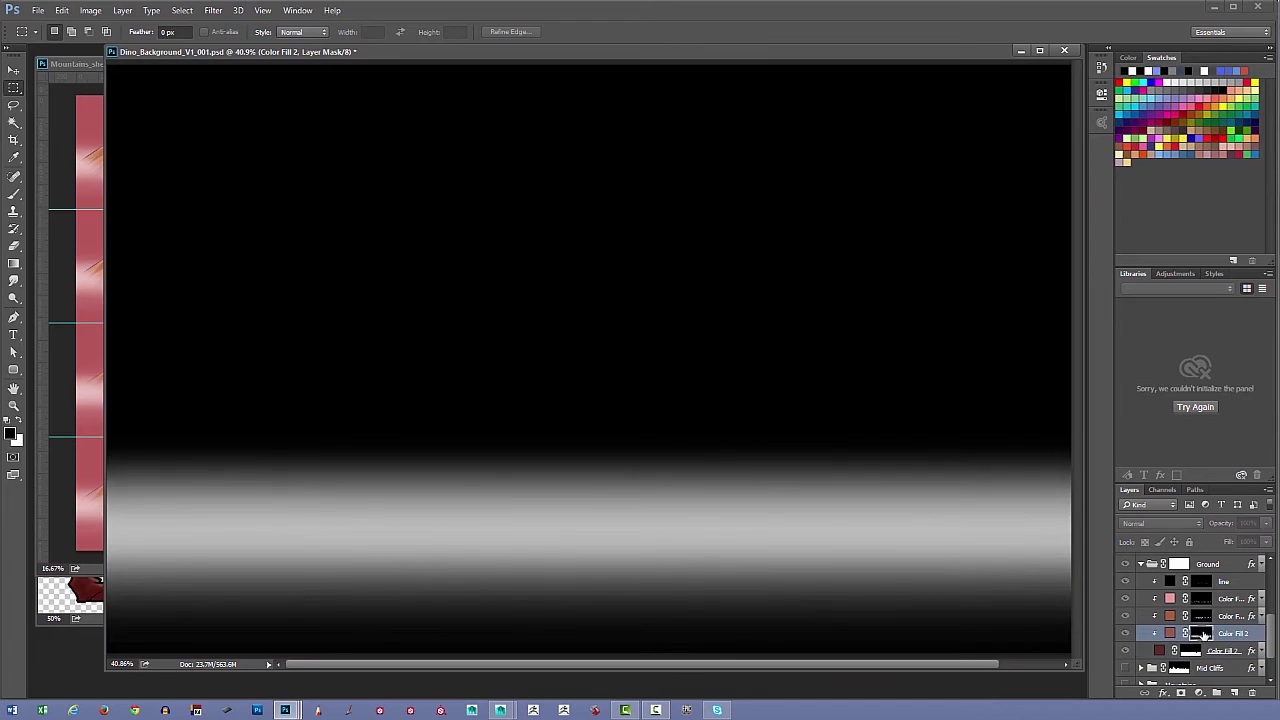
pyautogui.keyDown('alt'); pyautogui.click(1200, 635); pyautogui.keyUp('alt')
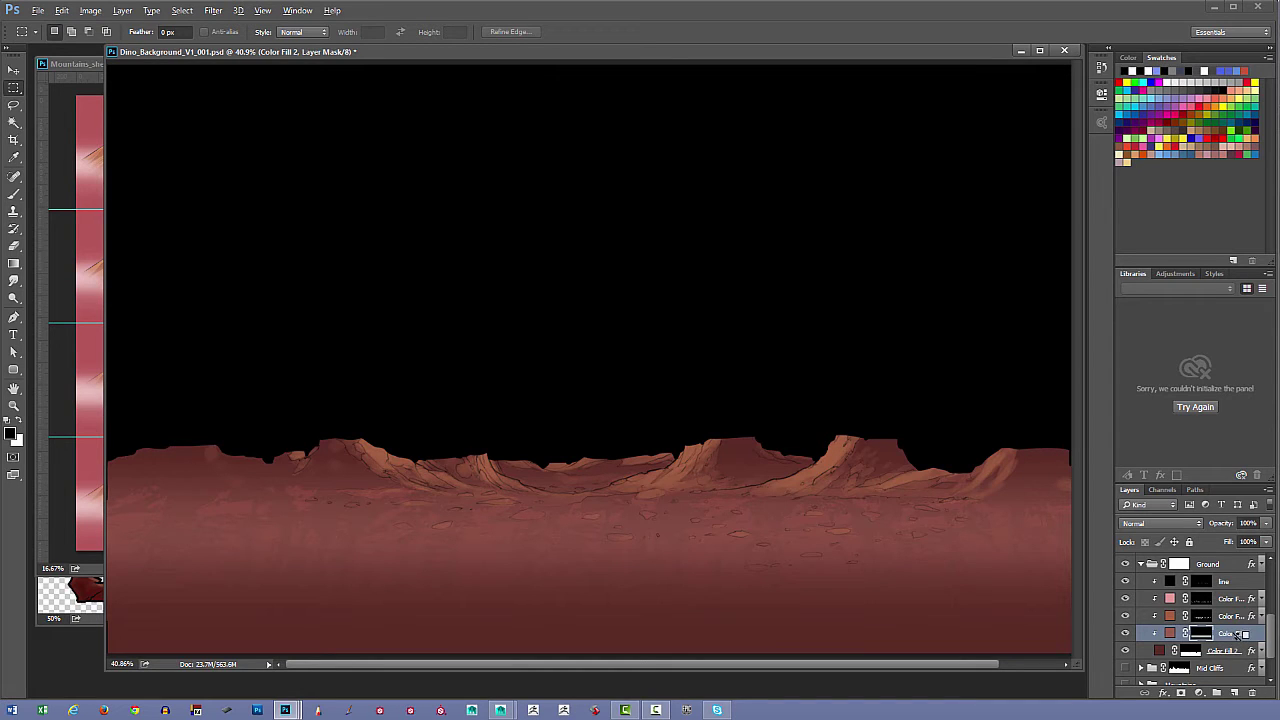
# - Release the Ground group's upper layers from the base Color Fill 2 clipping mask, and clip each one back in turn
pyautogui.keyDown('alt'); pyautogui.click(1237, 634); pyautogui.keyUp('alt')
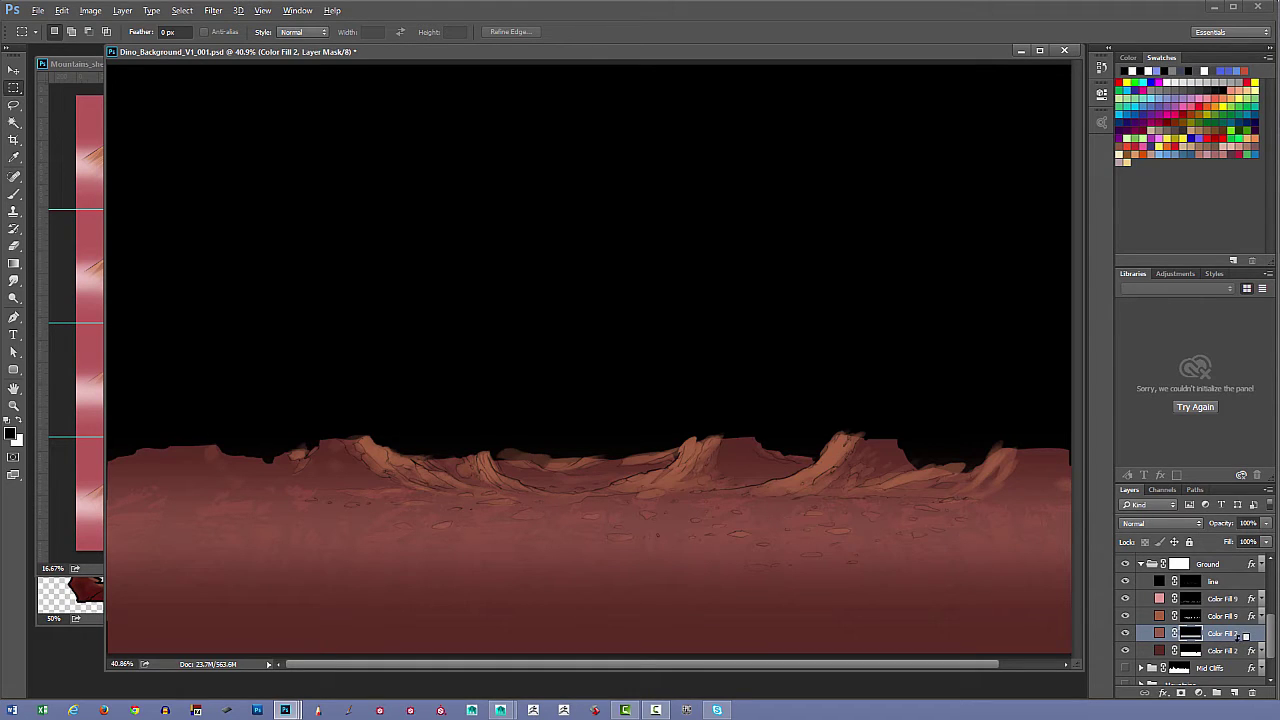
pyautogui.keyDown('alt'); pyautogui.click(1237, 637); pyautogui.keyUp('alt')
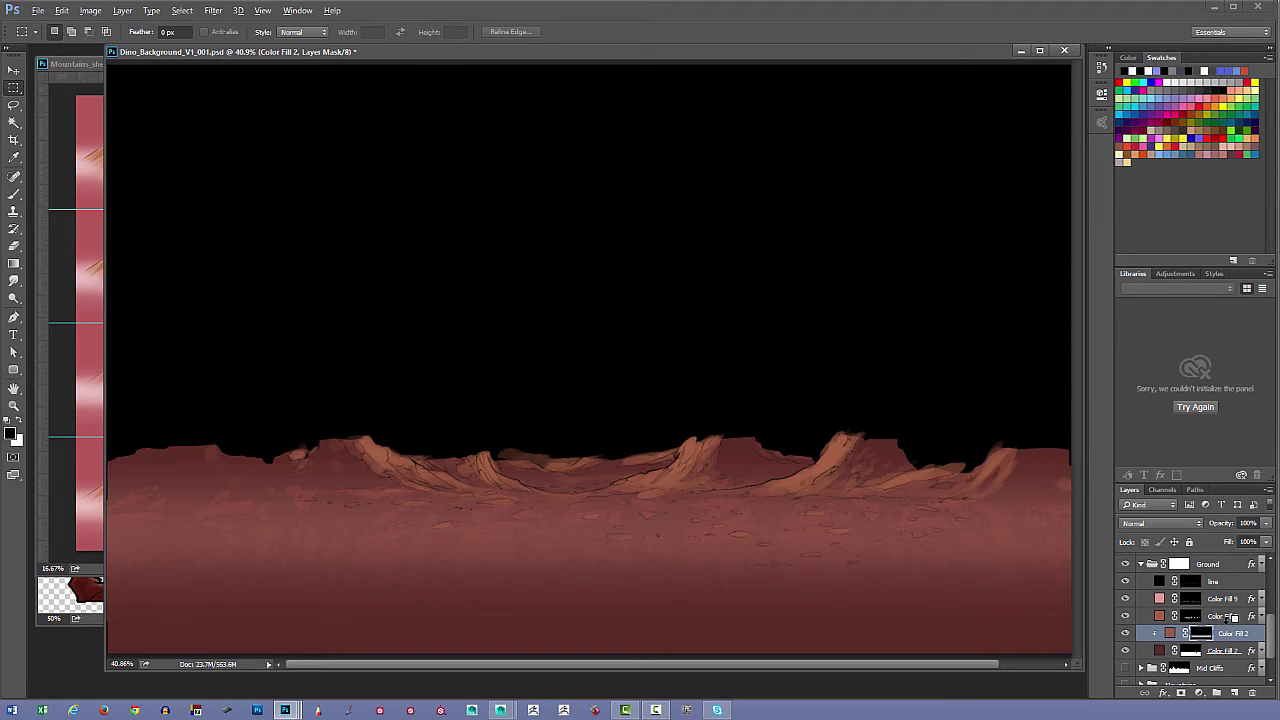
pyautogui.keyDown('alt'); pyautogui.click(1227, 623); pyautogui.keyUp('alt')
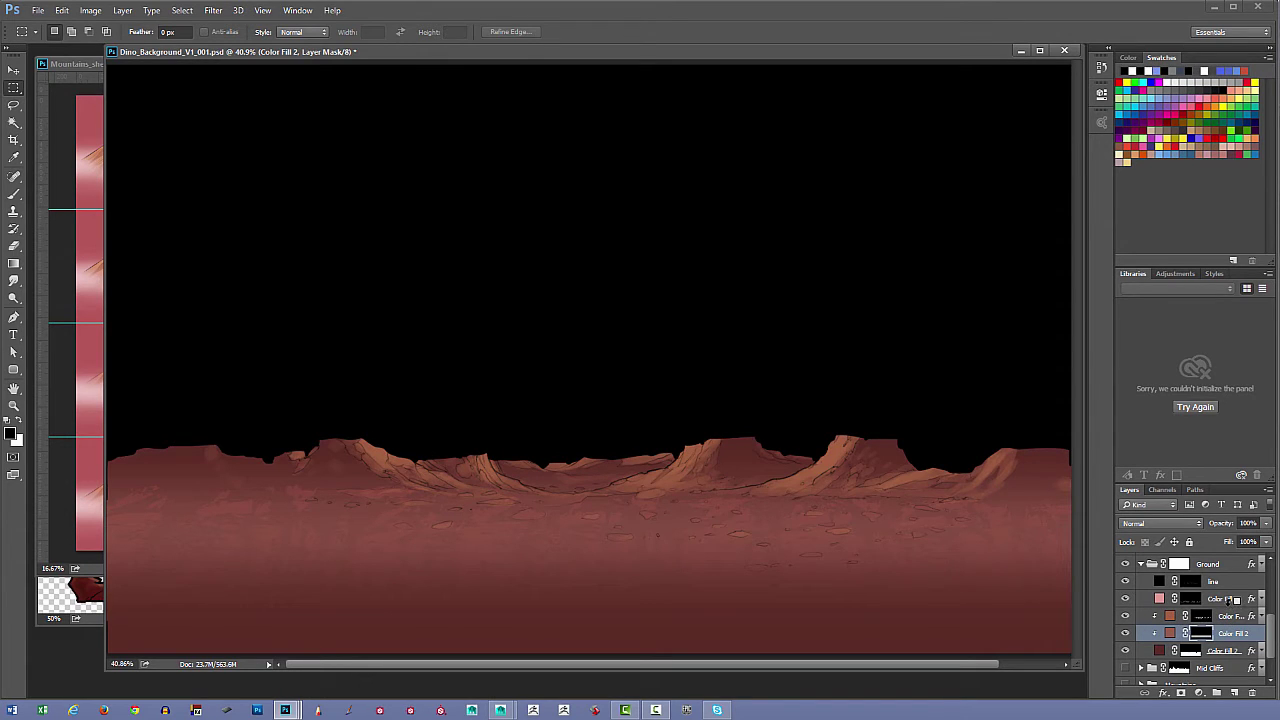
pyautogui.keyDown('alt'); pyautogui.click(1228, 606); pyautogui.keyUp('alt')
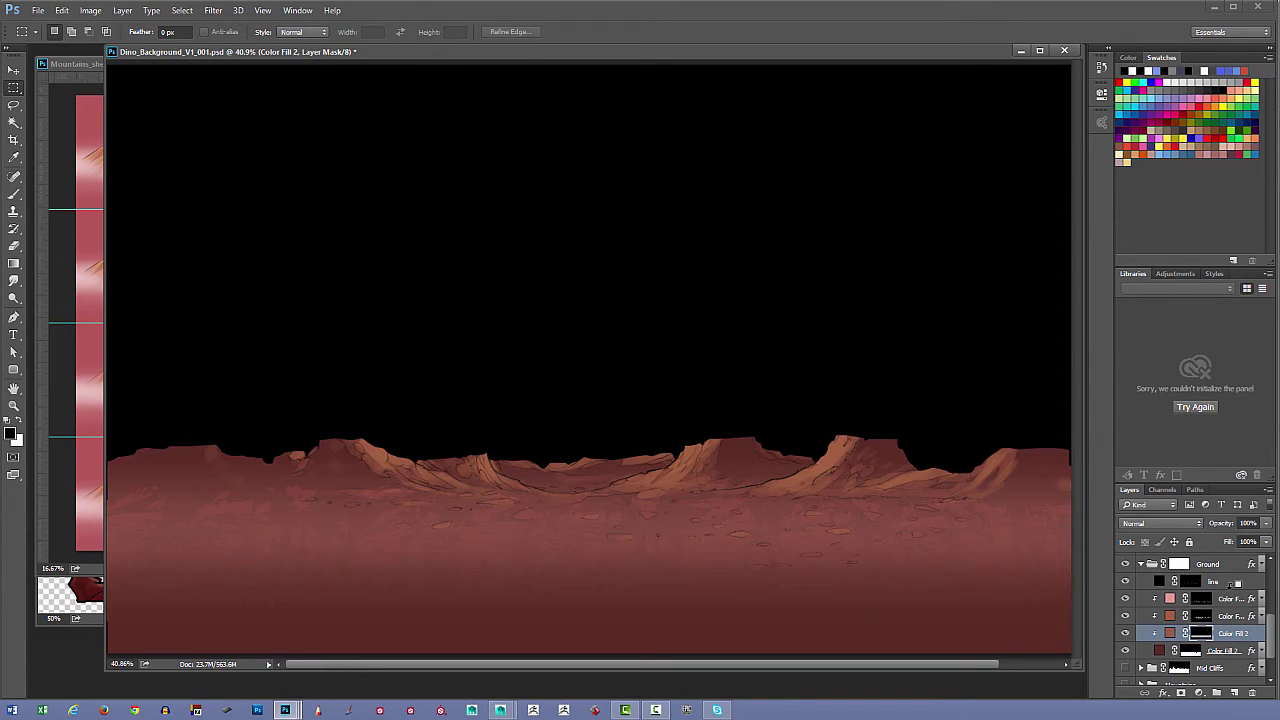
pyautogui.keyDown('alt'); pyautogui.click(1230, 589); pyautogui.keyUp('alt')
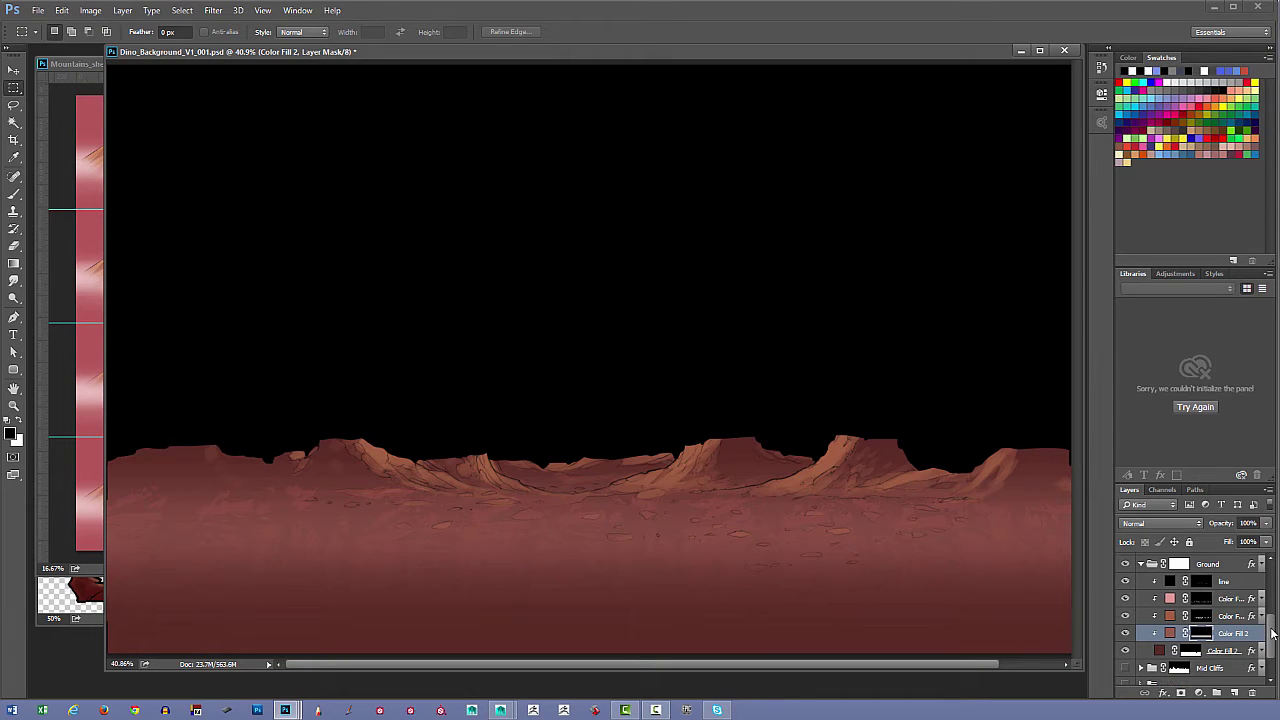
# - Check the Stroke effect settings of the base Color Fill 2 layer with the black Color Fill 19 temporarily hidden
pyautogui.moveTo(1271, 631); pyautogui.dragTo(1277, 647)
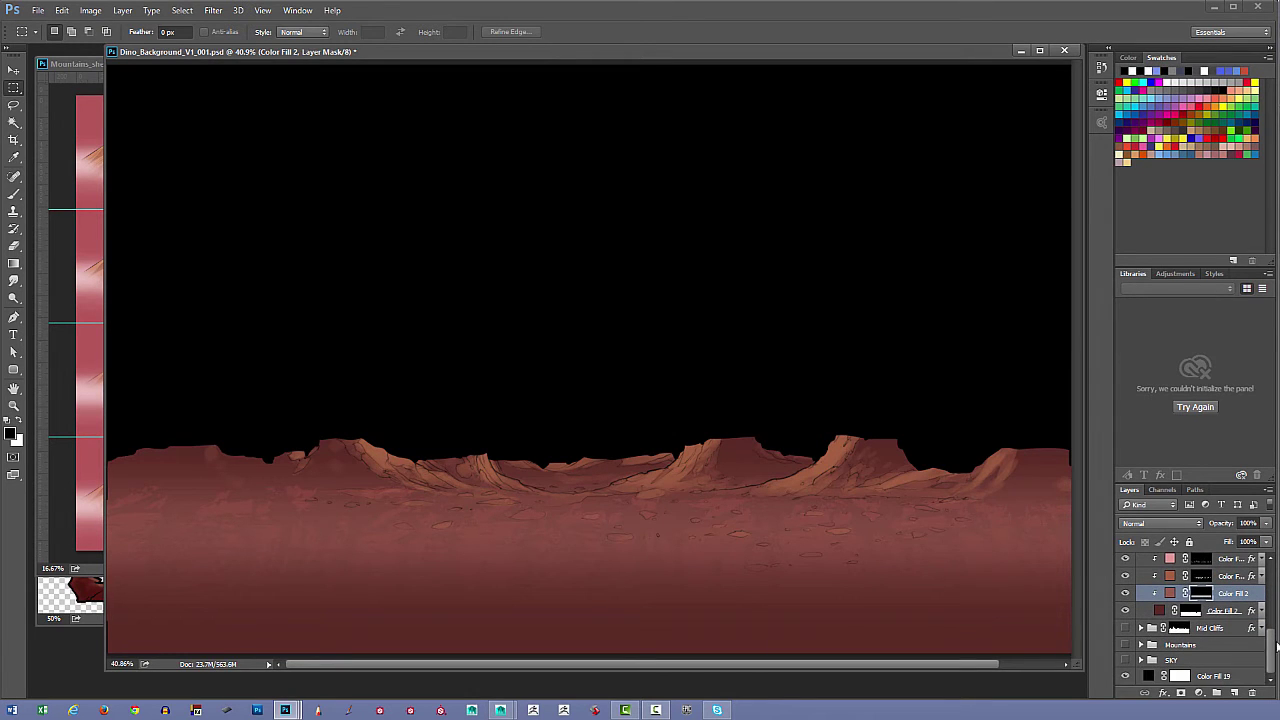
pyautogui.click(1125, 677)
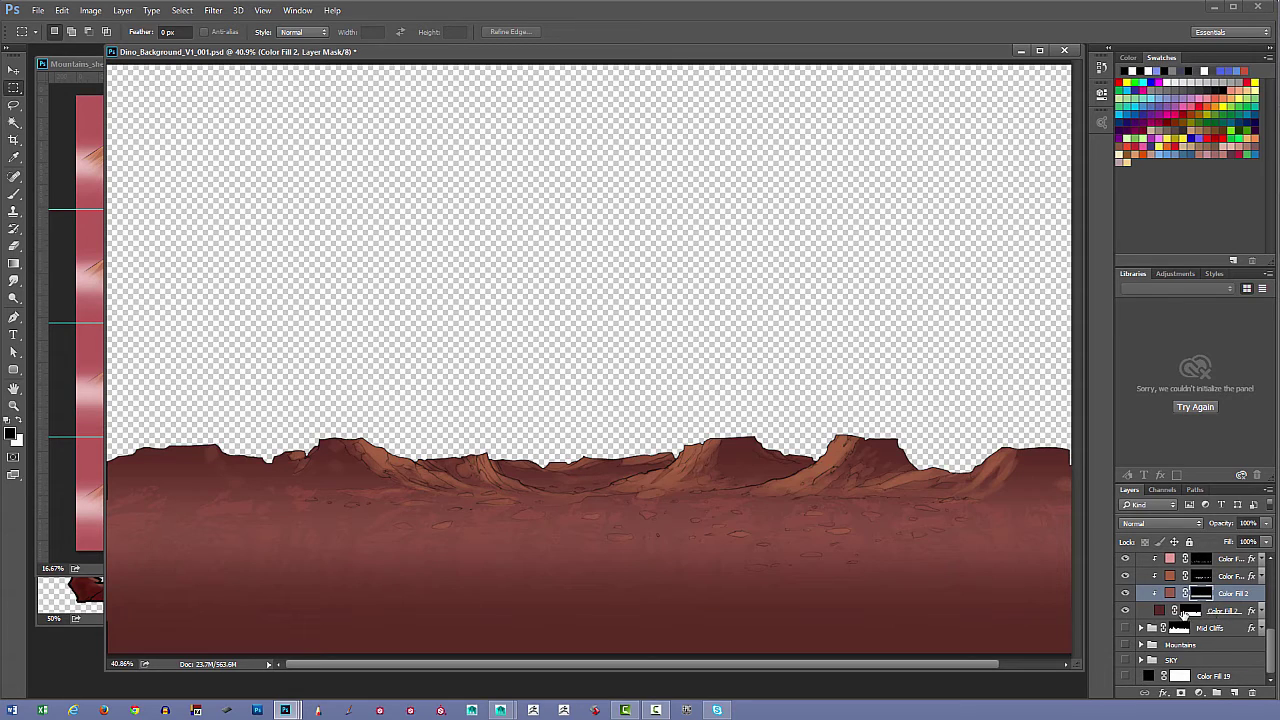
pyautogui.rightClick(1188, 612)
pyautogui.rightClick(1218, 613)
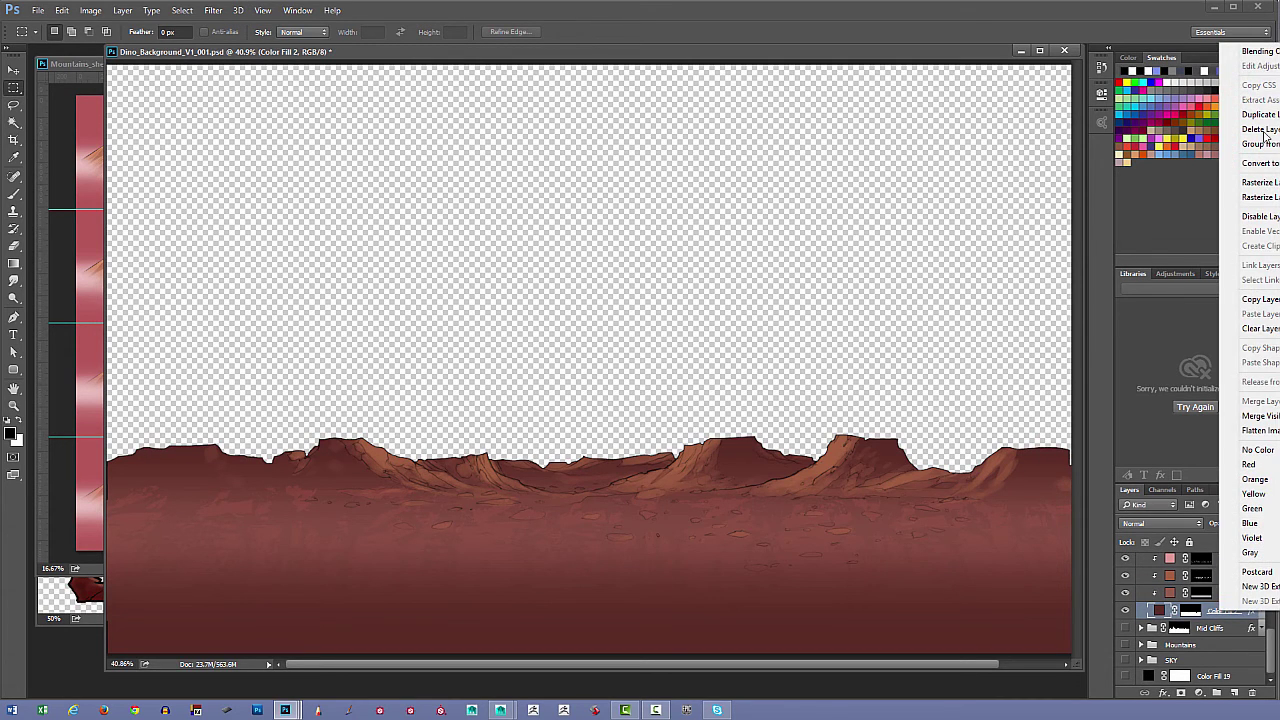
pyautogui.click(1265, 51)
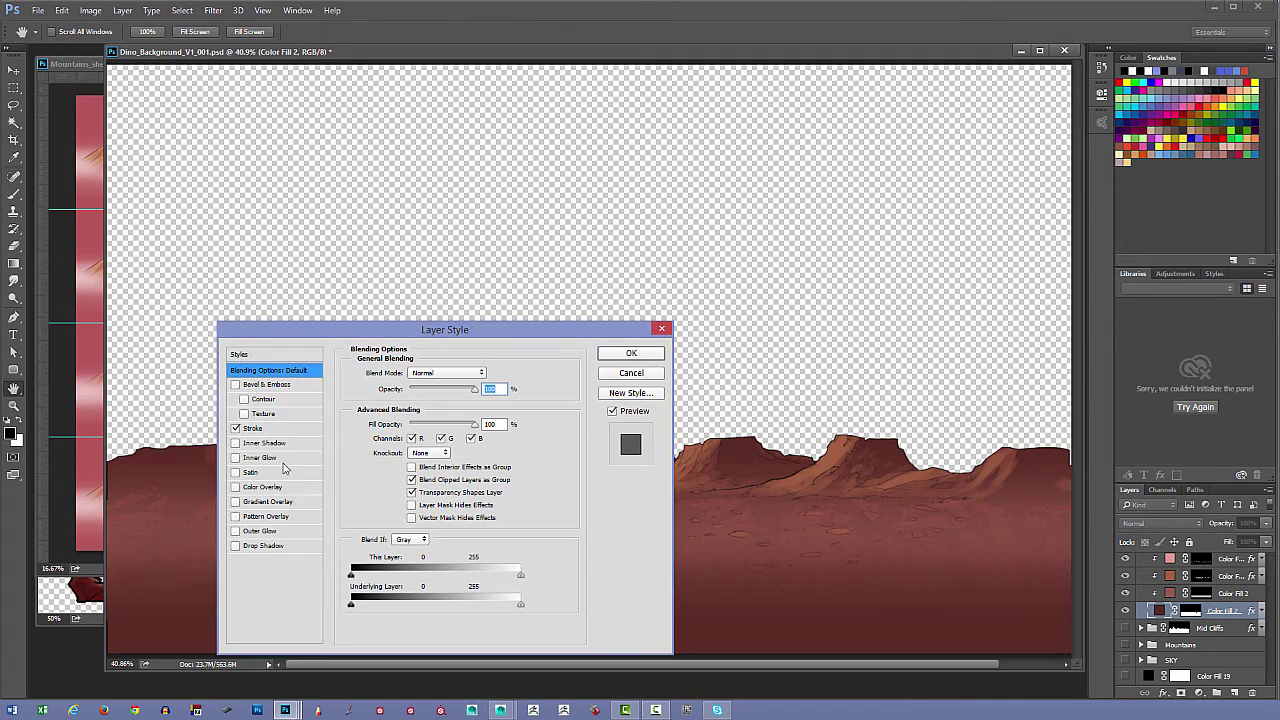
pyautogui.click(294, 430)
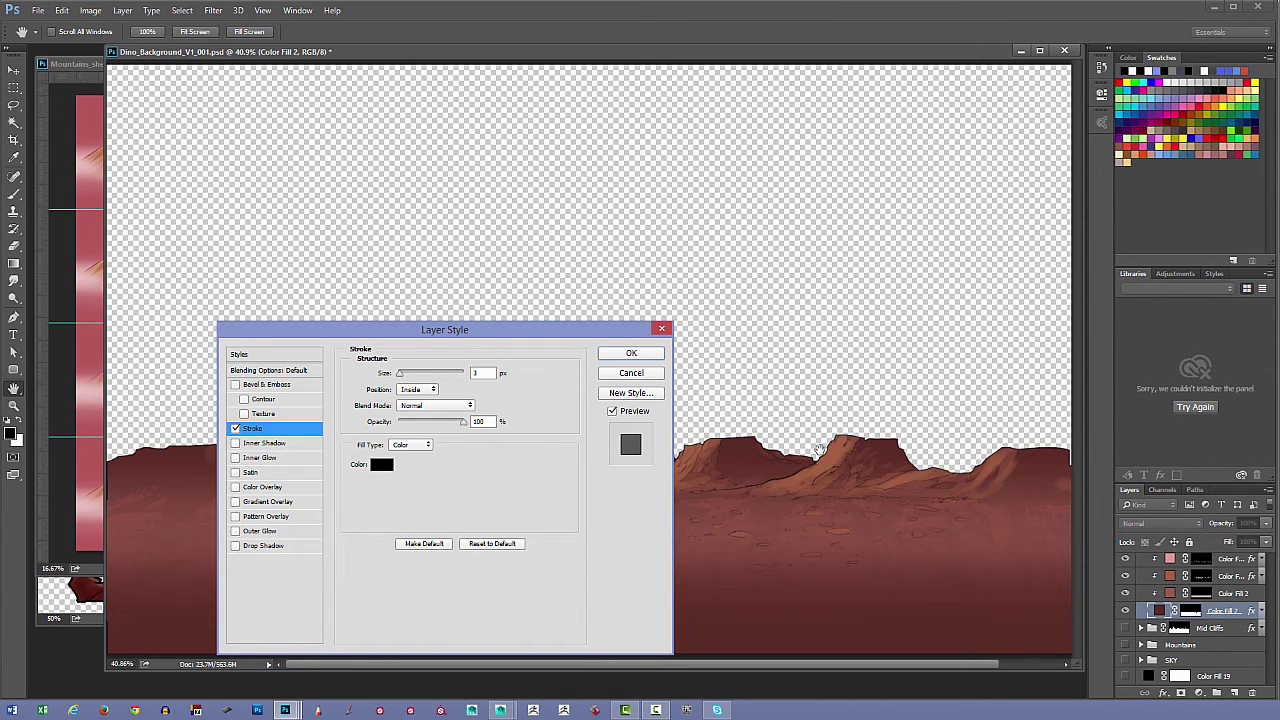
pyautogui.click(631, 353)
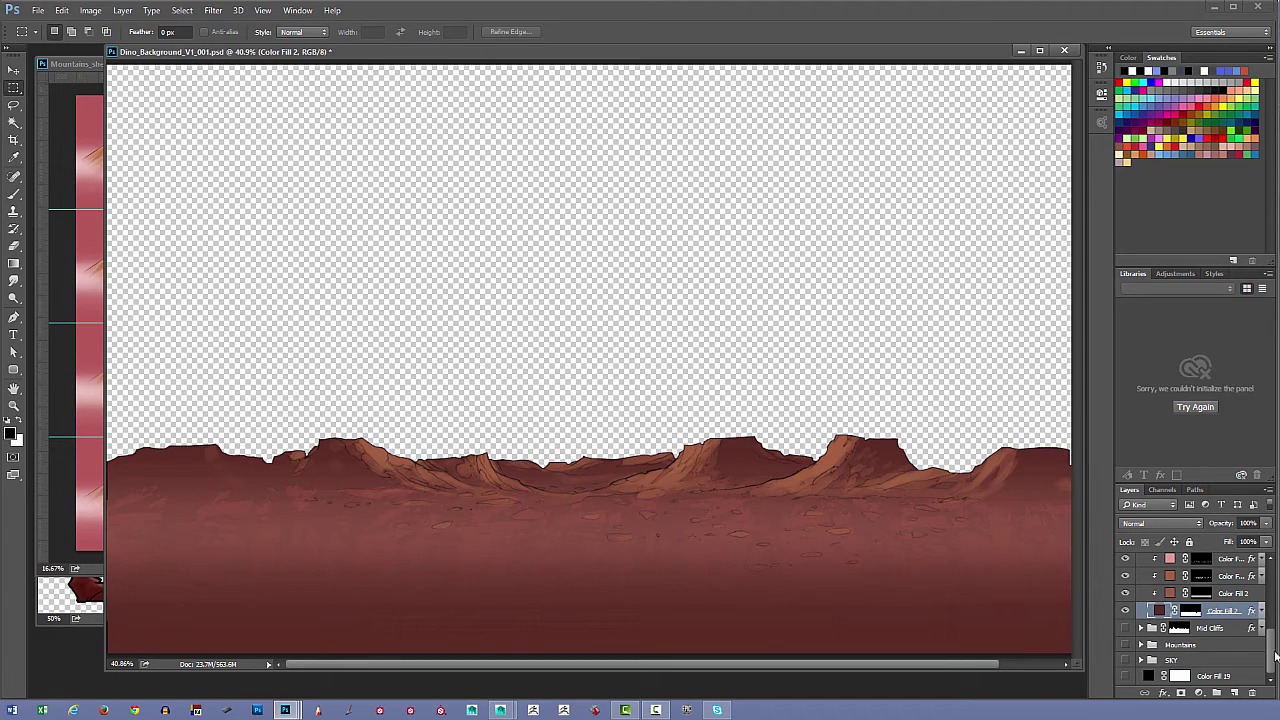
pyautogui.click(1125, 676)
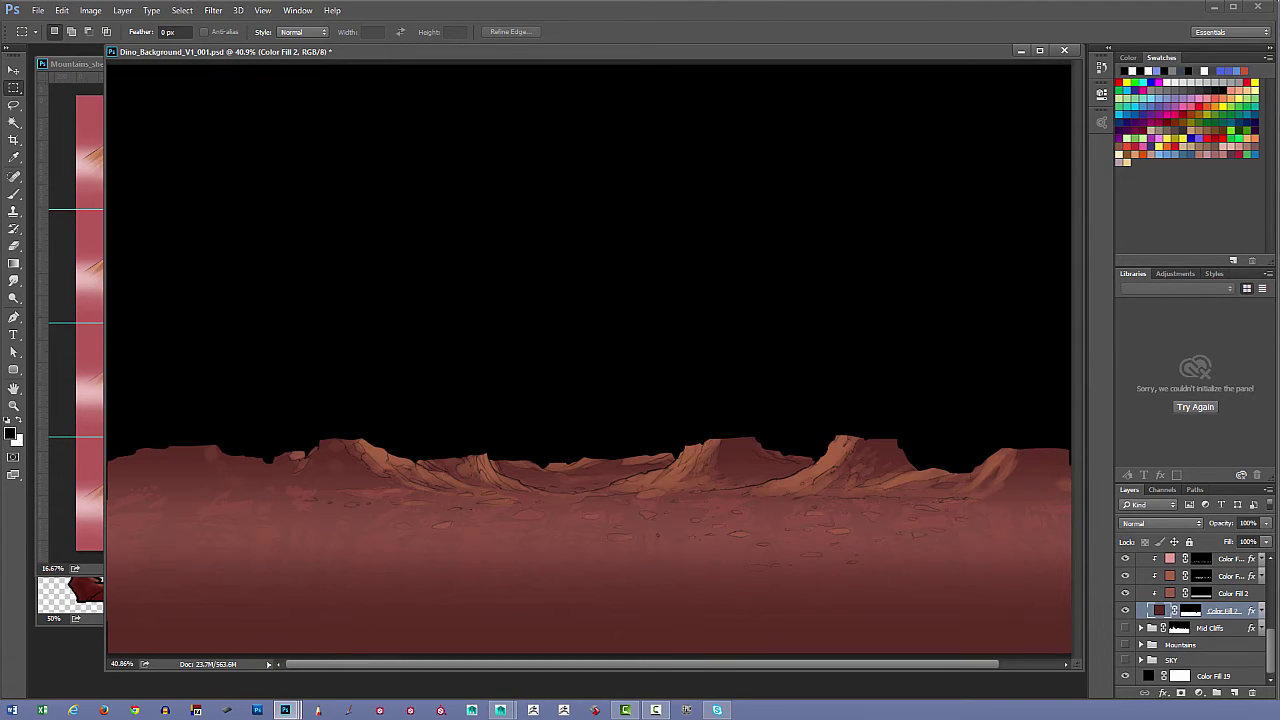
# - Collapse the Ground group and show the SKY, Mountains and Mid Cliffs groups again
pyautogui.scroll(3, 1272, 658)
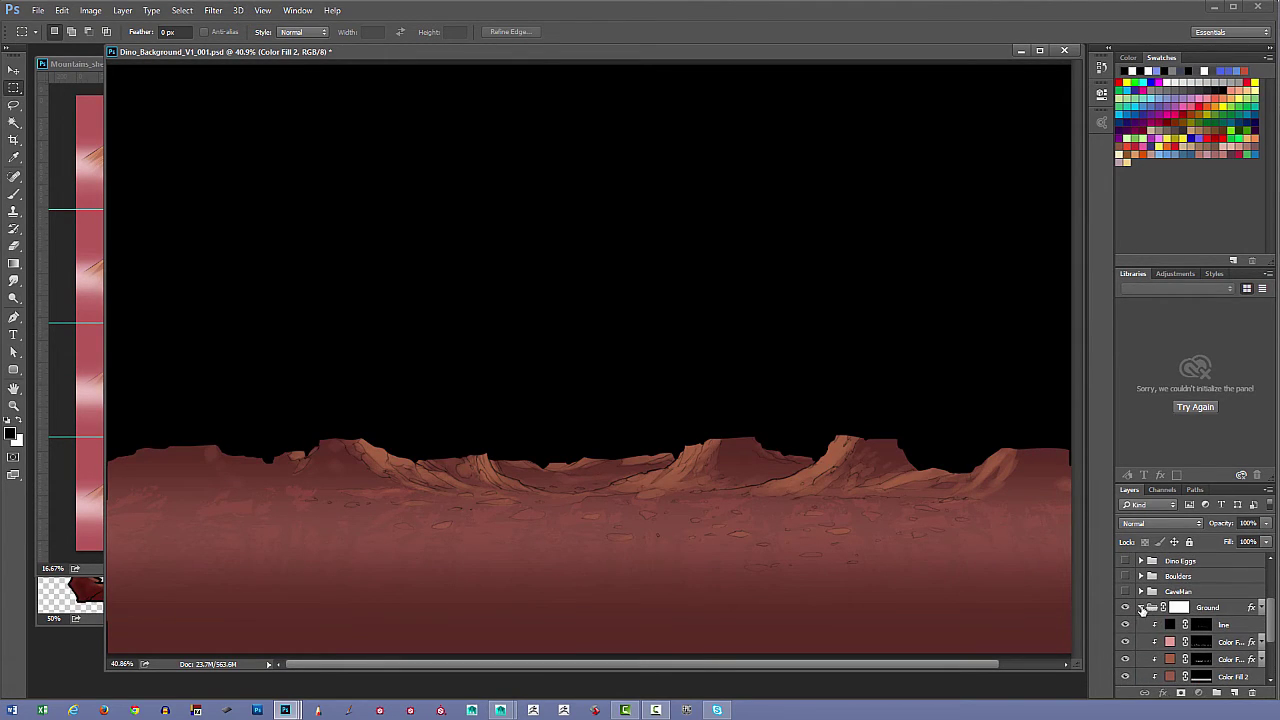
pyautogui.click(1141, 610)
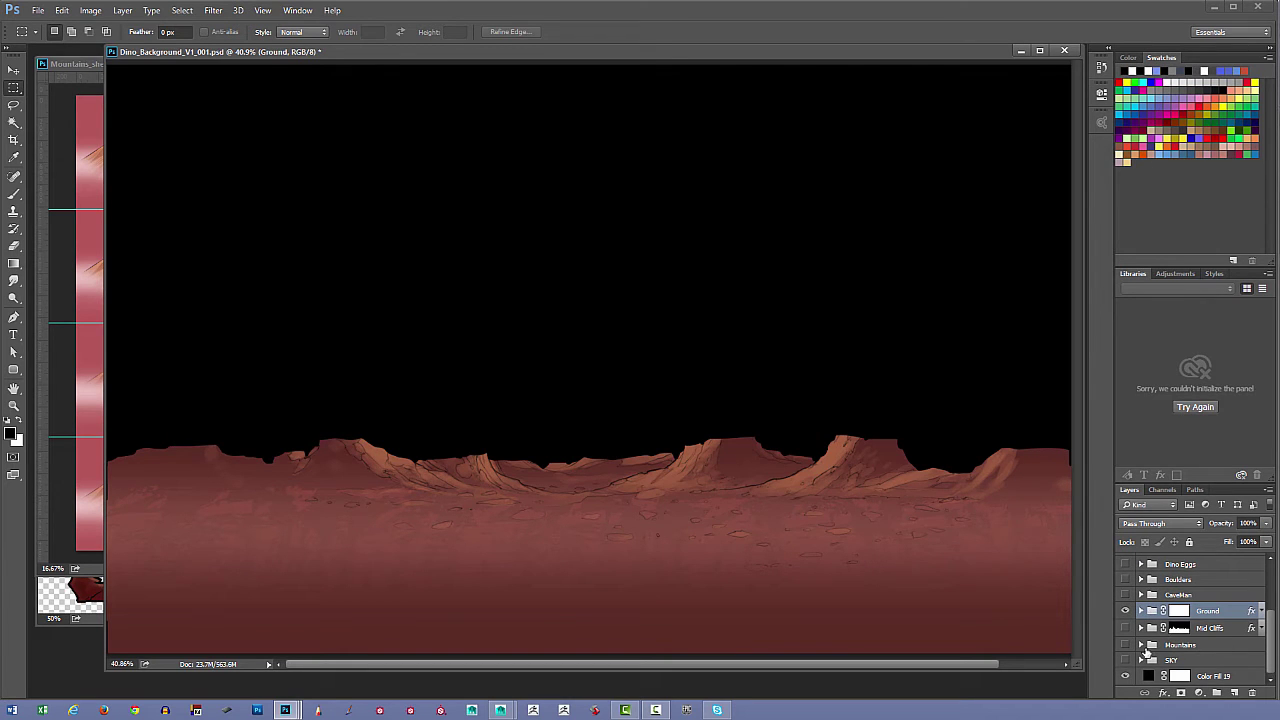
pyautogui.click(1125, 661)
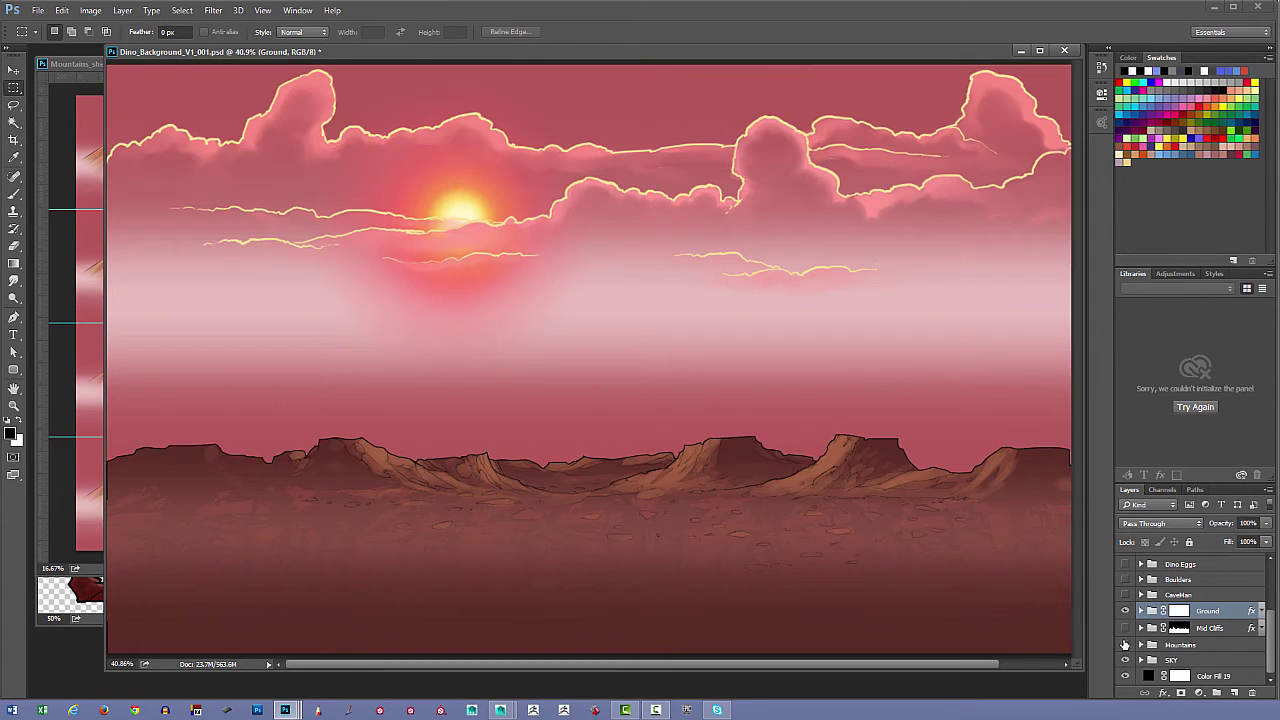
pyautogui.click(1126, 645)
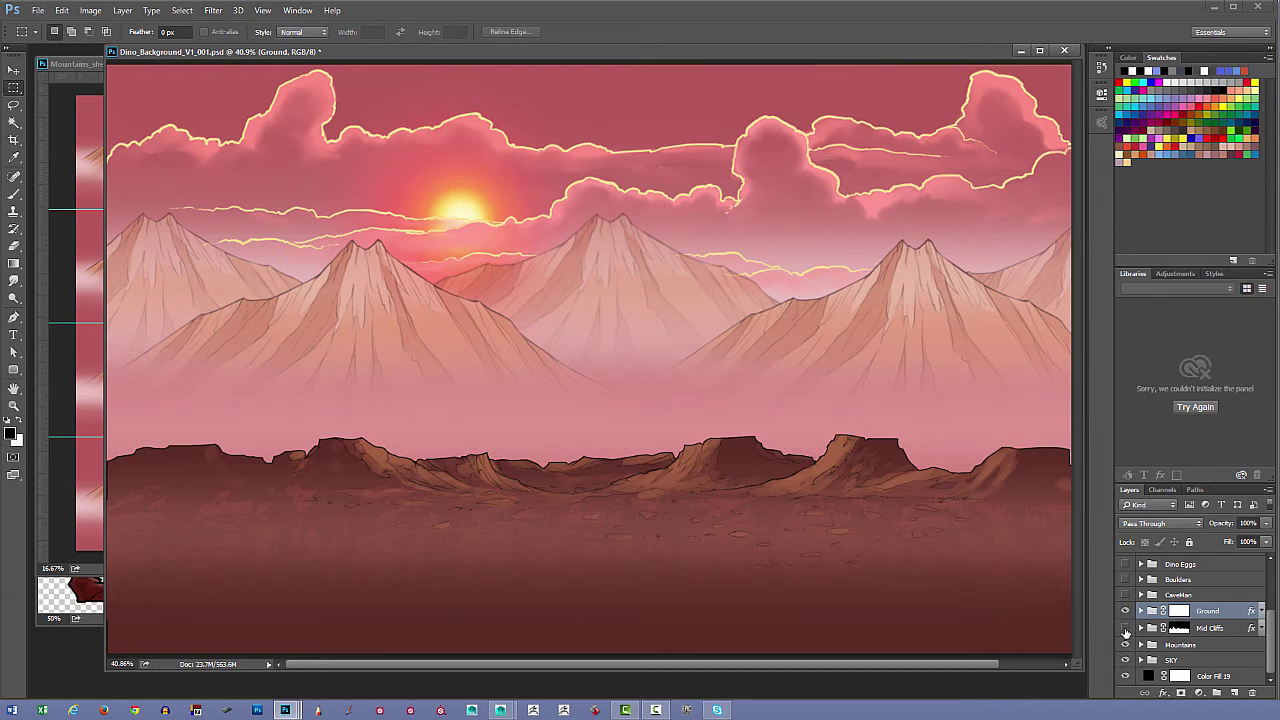
pyautogui.click(1126, 628)
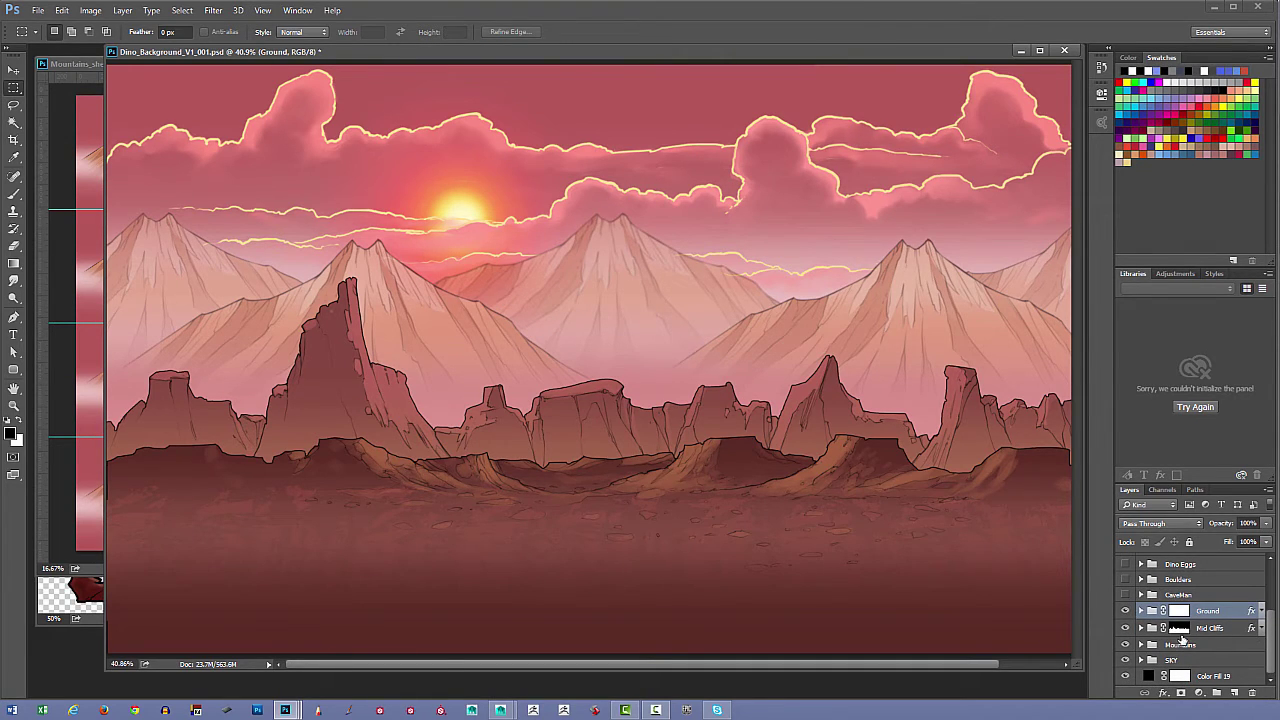
# - Show and expand the CaveMan group, and check the character layer by hiding and reshowing it
pyautogui.click(1125, 595)
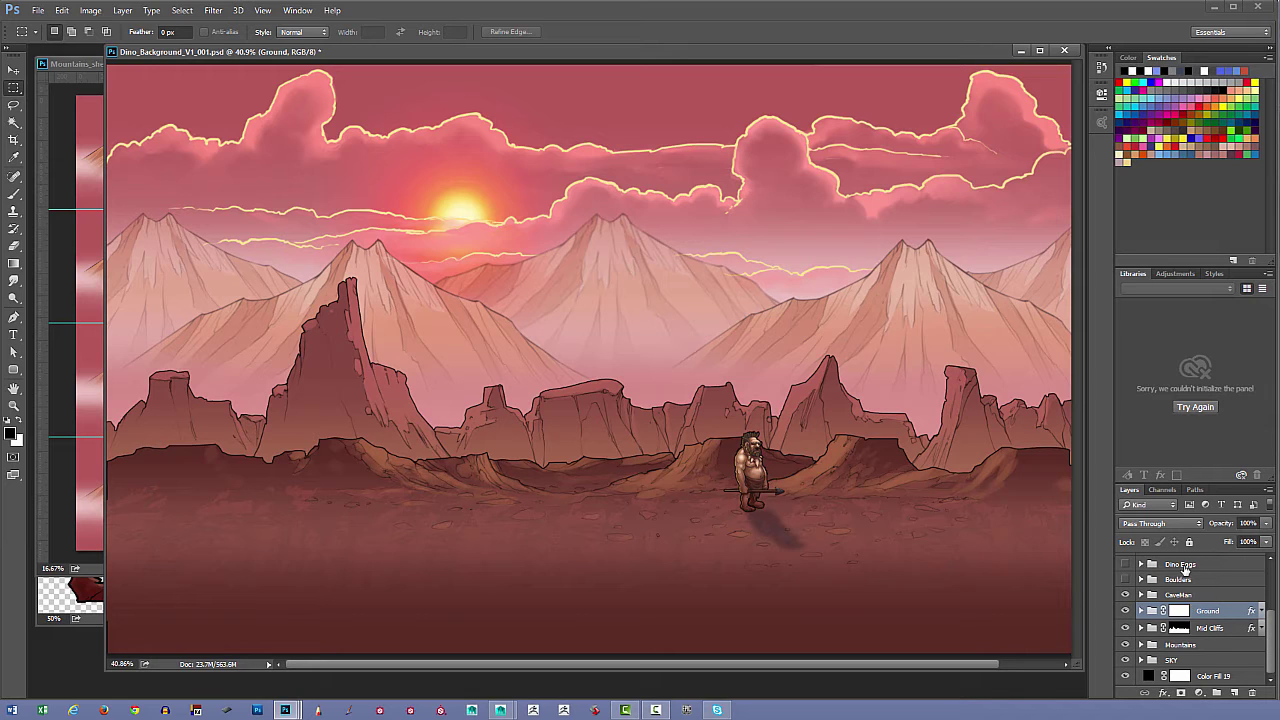
pyautogui.click(1141, 594)
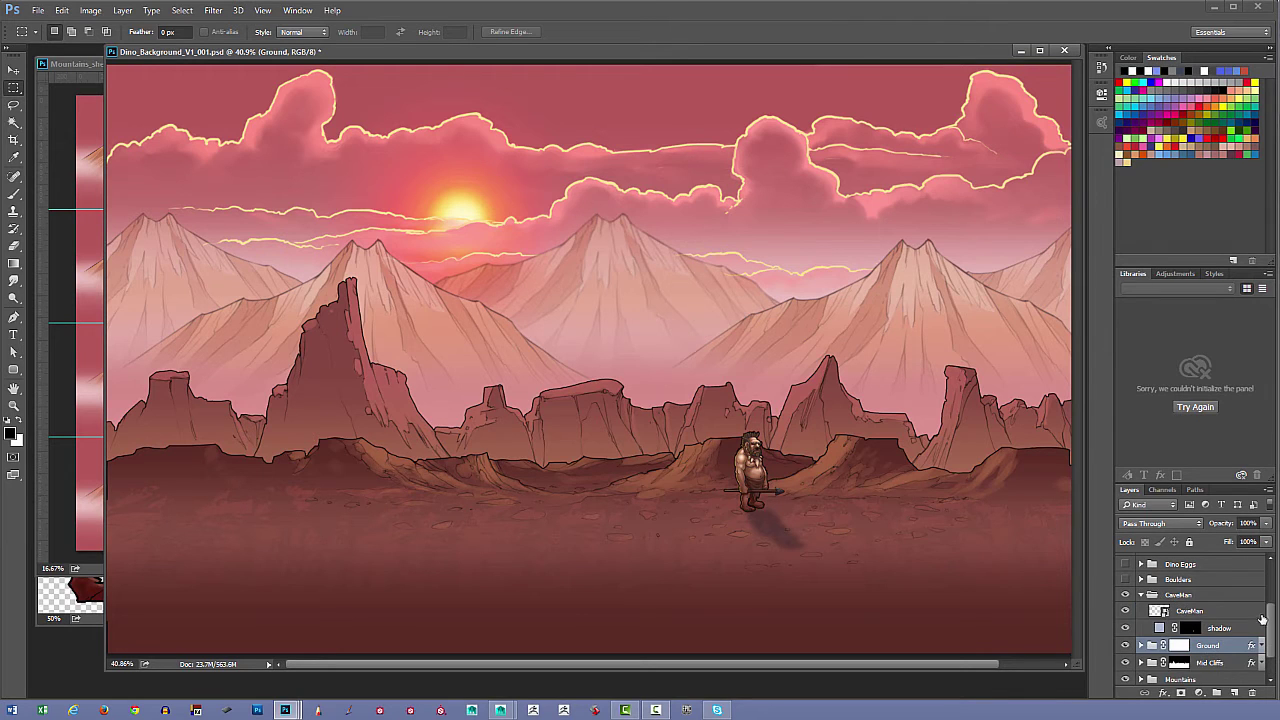
pyautogui.scroll(-1, 1265, 615)
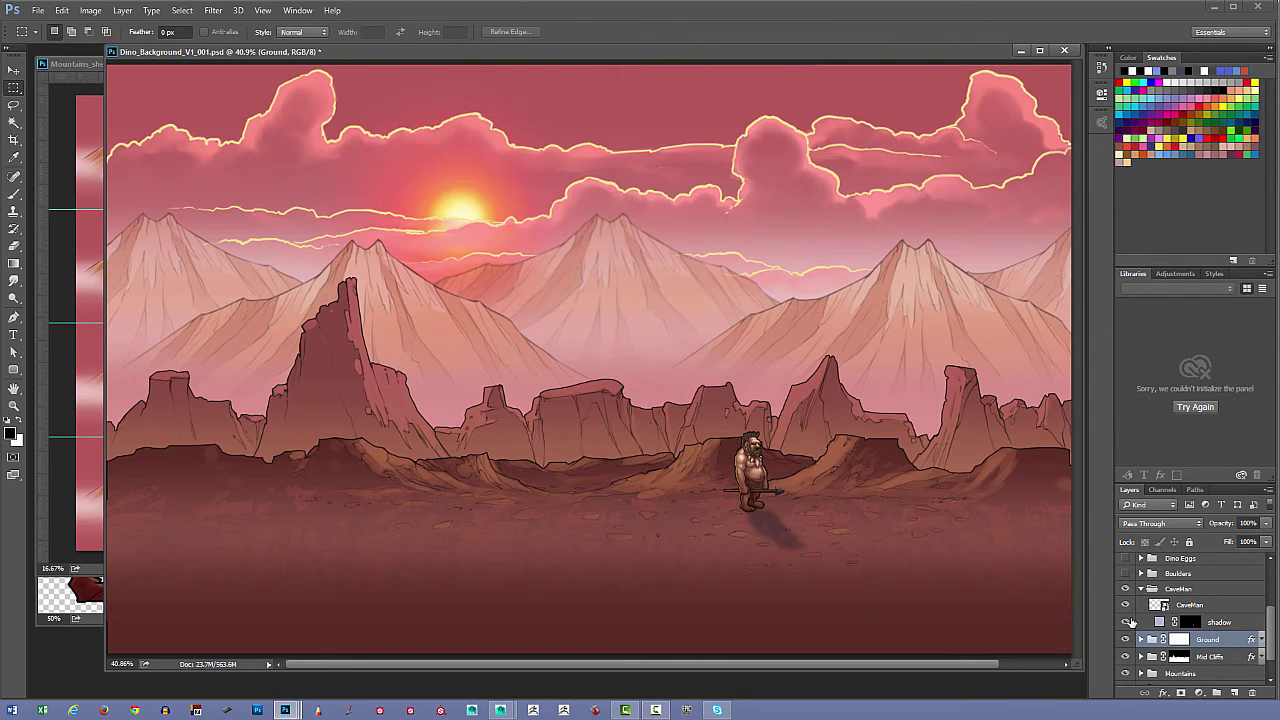
pyautogui.click(1126, 606)
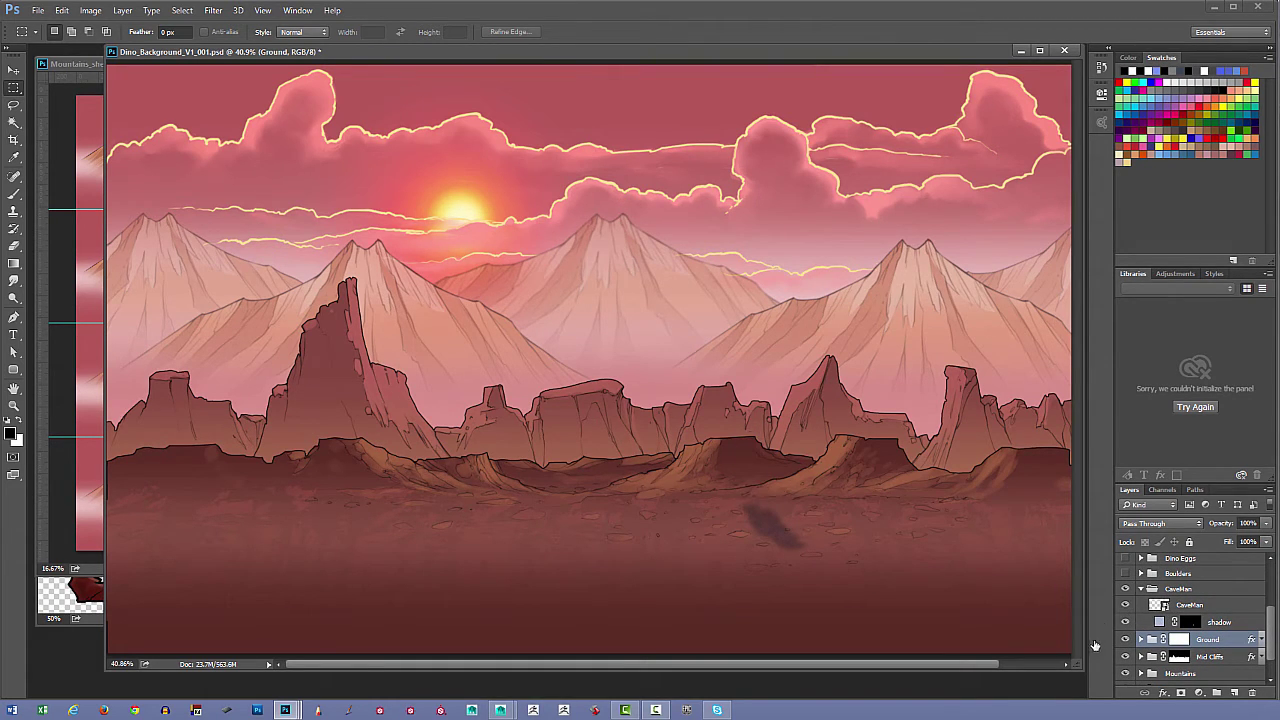
pyautogui.click(1126, 606)
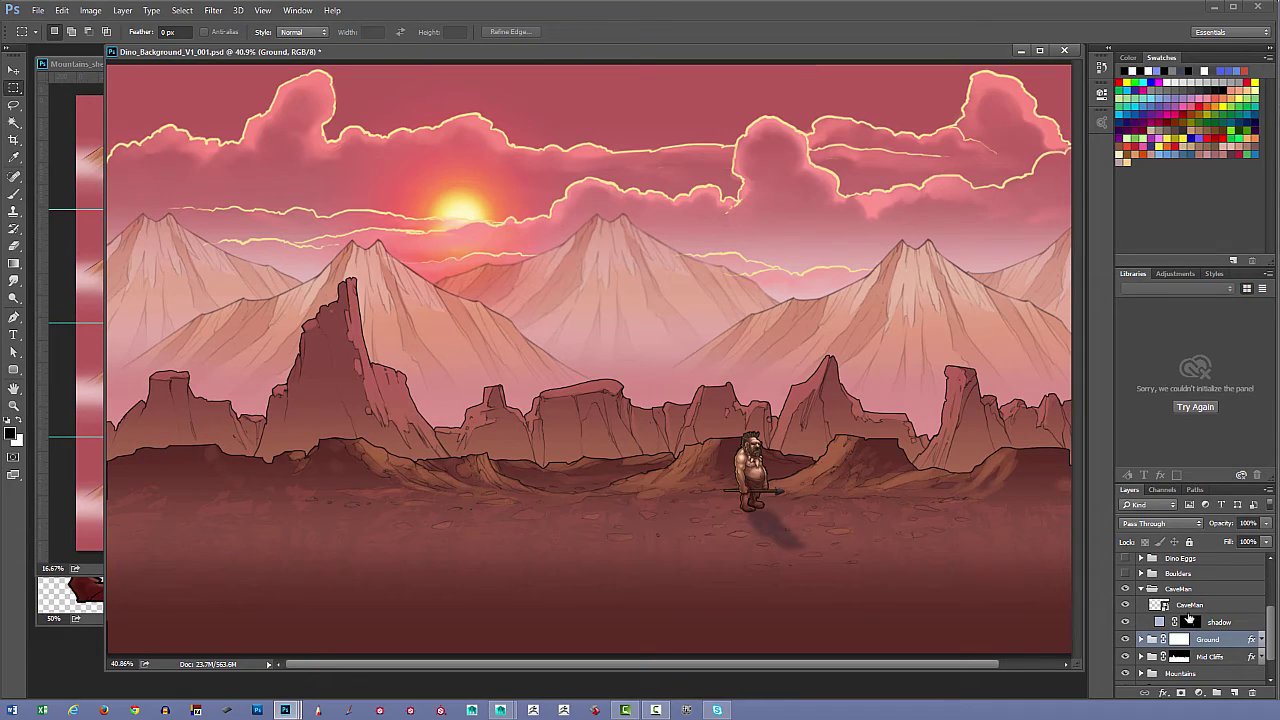
# - Inspect the mask of the caveman's shadow layer and return to the artwork
pyautogui.click(1191, 622)
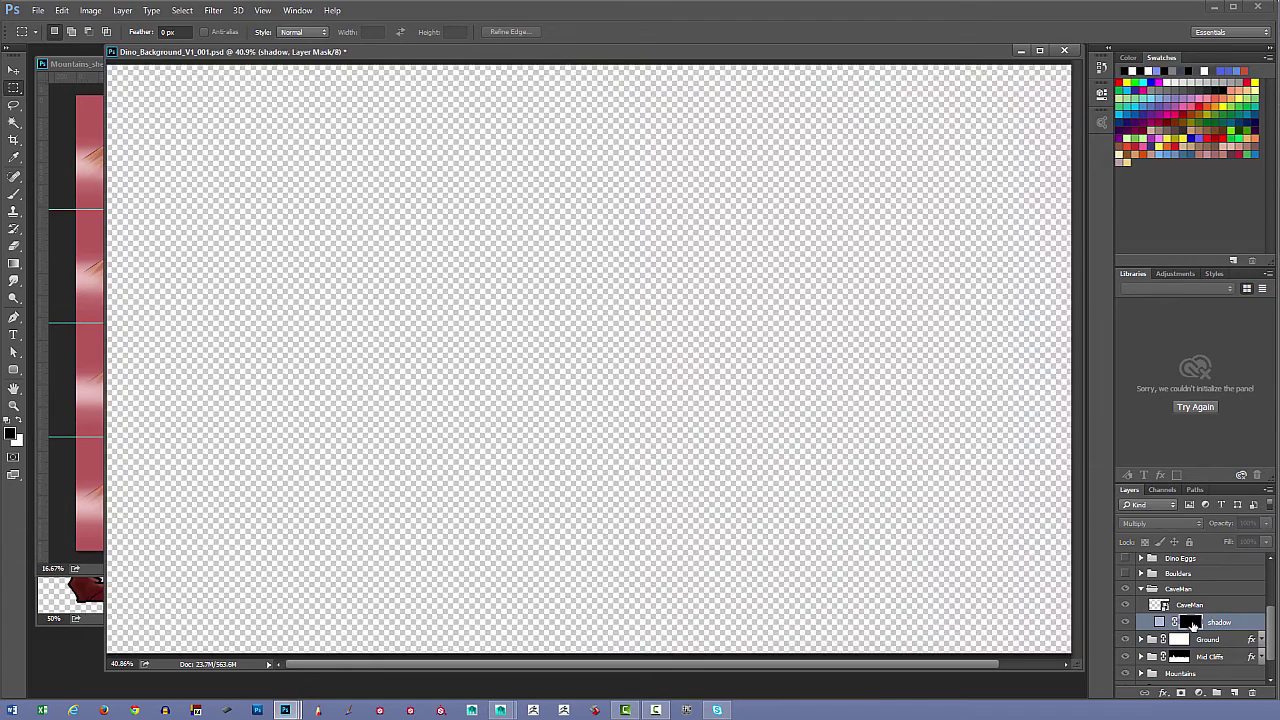
pyautogui.keyDown('alt'); pyautogui.click(1191, 622); pyautogui.keyUp('alt')
pyautogui.keyDown('alt'); pyautogui.click(1191, 622); pyautogui.keyUp('alt')
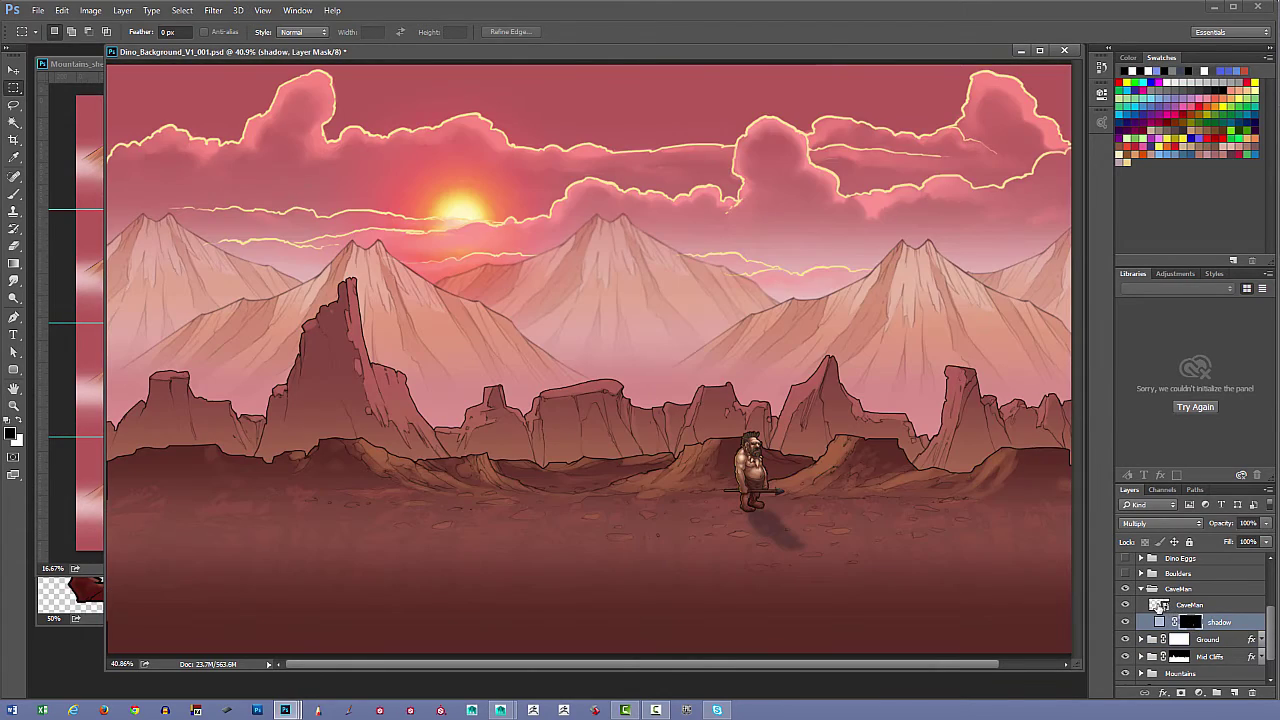
# - Review the layer commands available for the CaveMan smart object, such as editing or rasterizing it, without applying any
pyautogui.click(1158, 605)
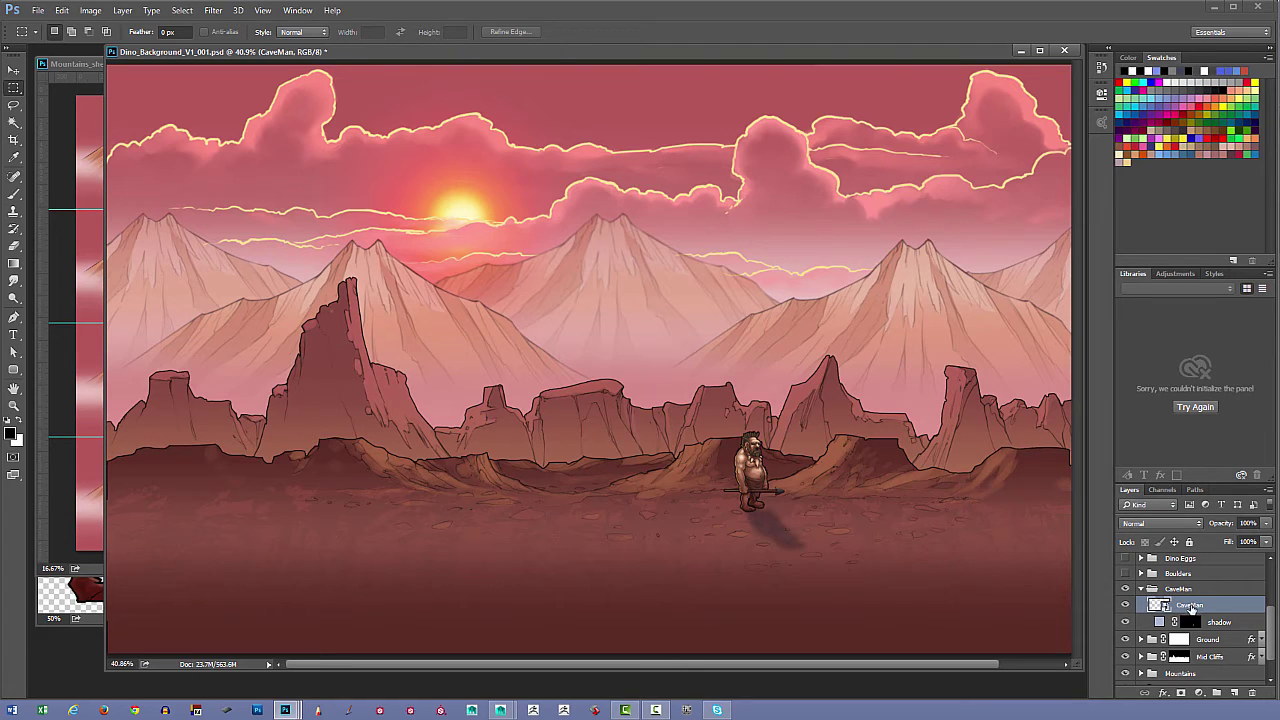
pyautogui.rightClick(1184, 606)
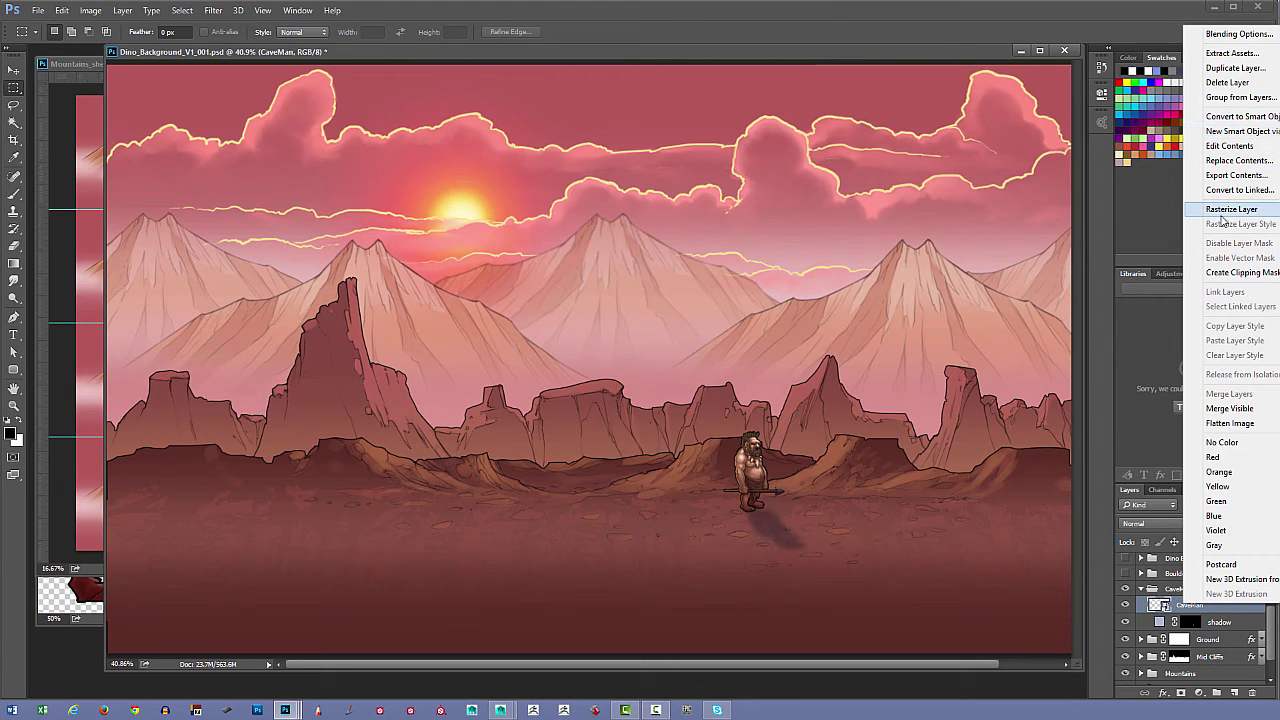
pyautogui.click(1175, 605)
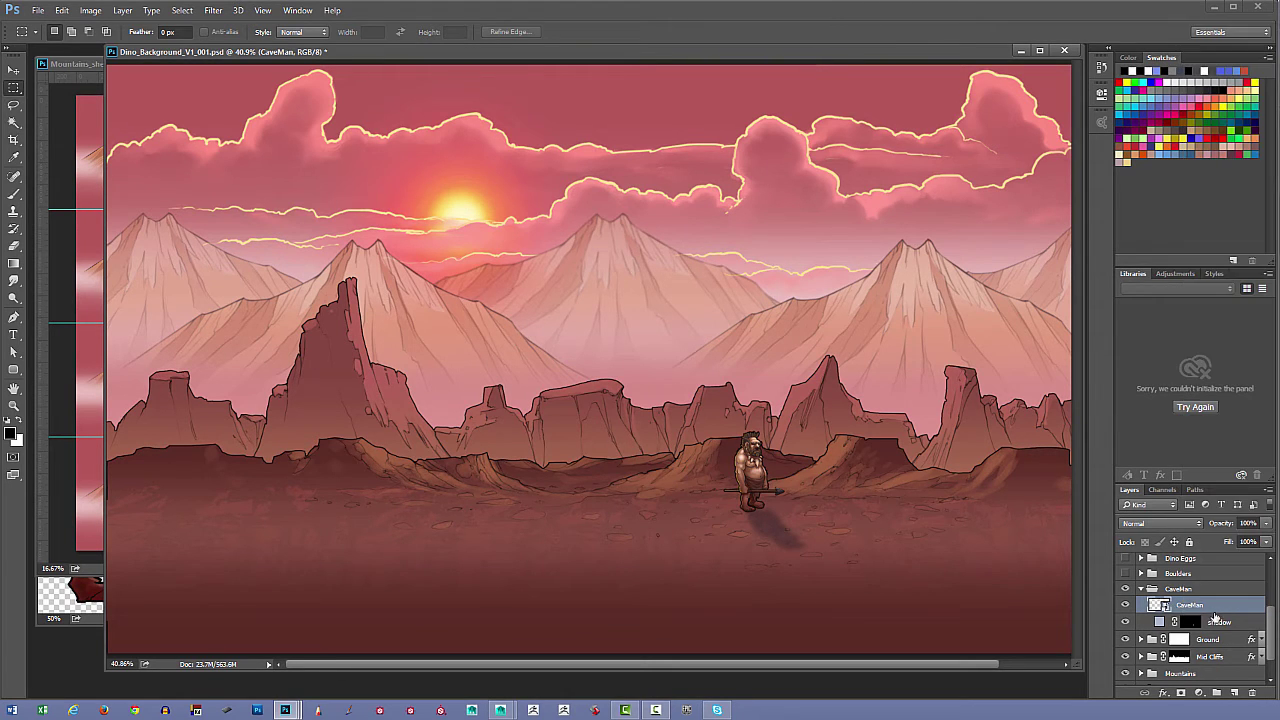
# - Expand the Boulders group and review its Convert to Smart Object option without applying it
pyautogui.click(1183, 575)
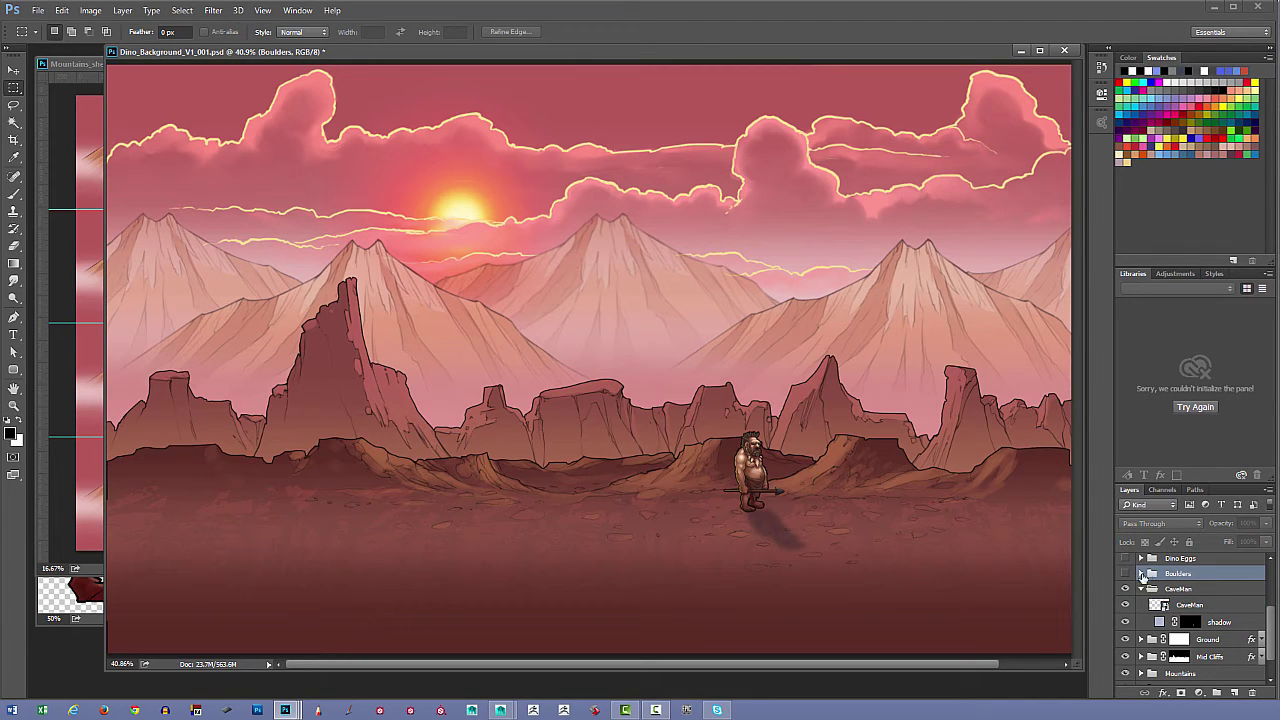
pyautogui.click(1141, 574)
pyautogui.click(1152, 589)
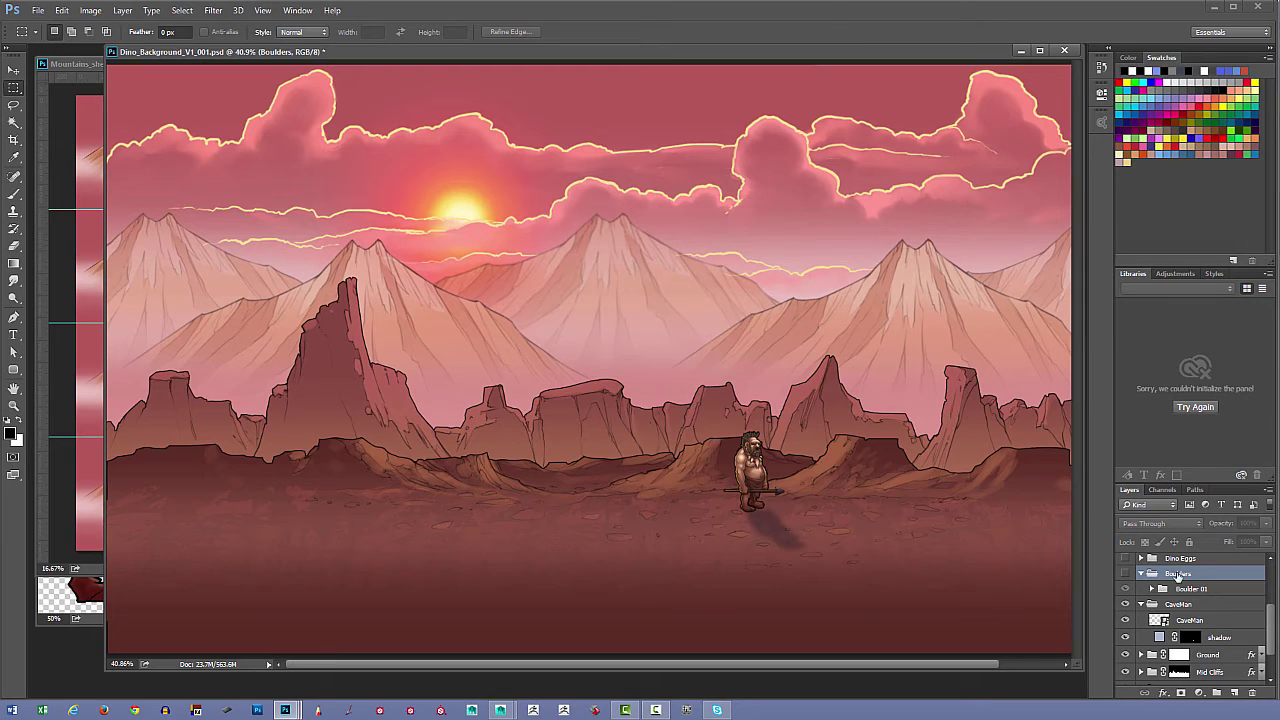
pyautogui.rightClick(1190, 575)
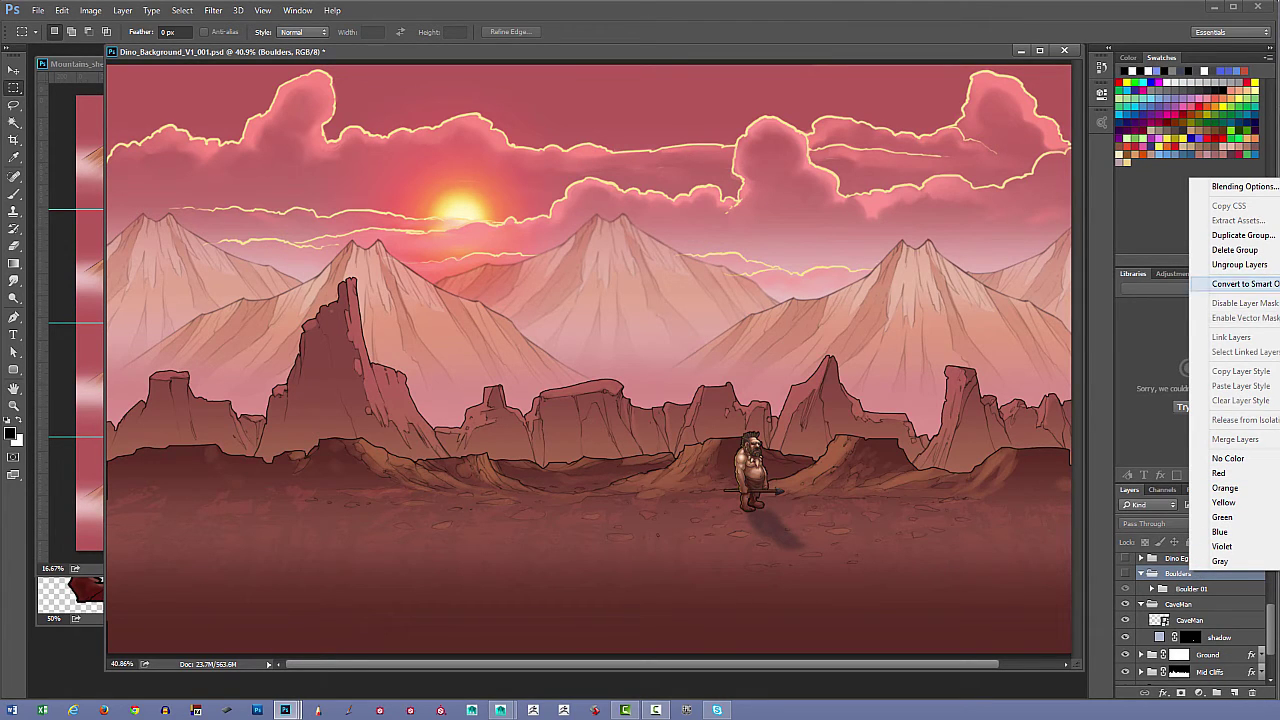
pyautogui.click(1180, 582)
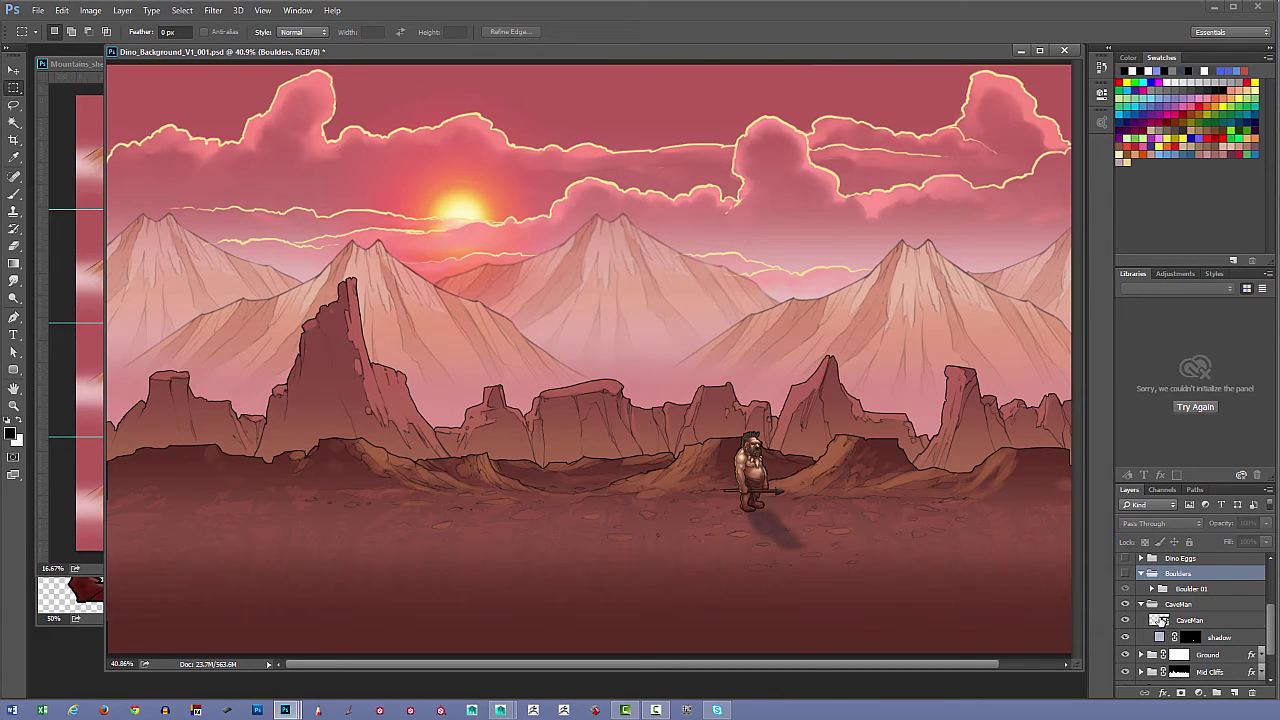
# - Open the contents of the CaveMan smart object and move its document window further over the background
pyautogui.click(1166, 625)
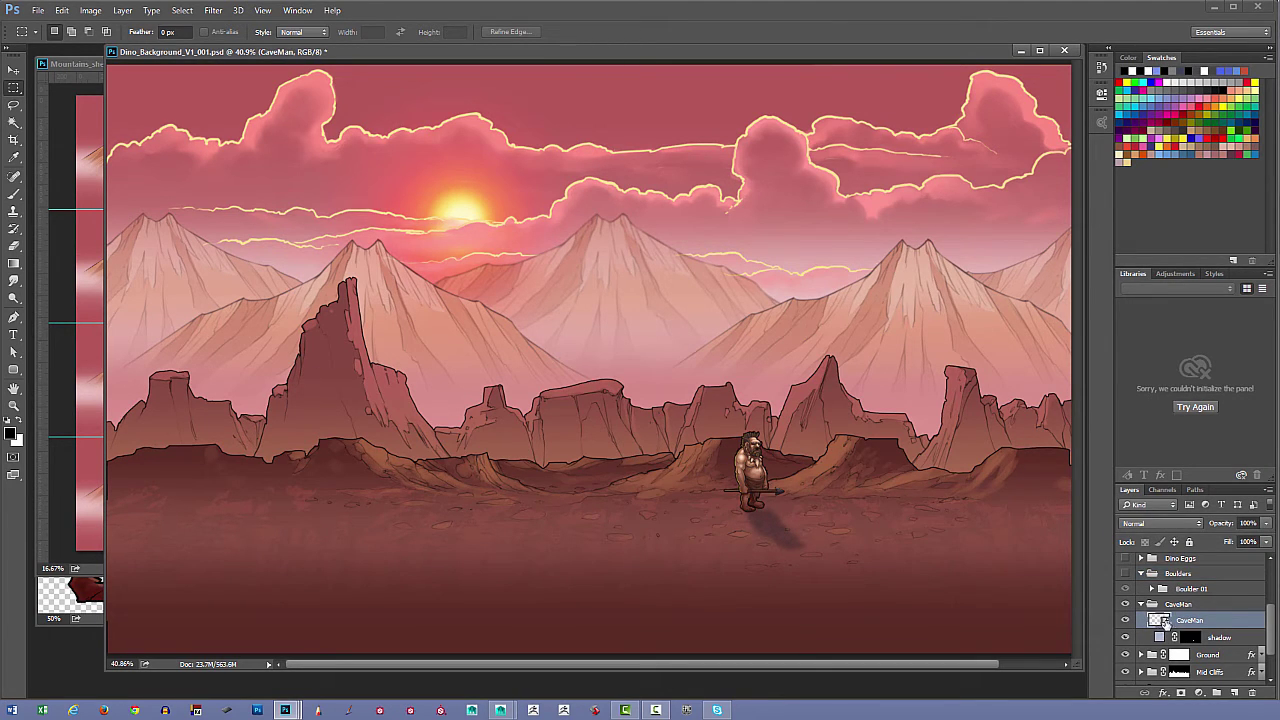
pyautogui.click(1126, 621)
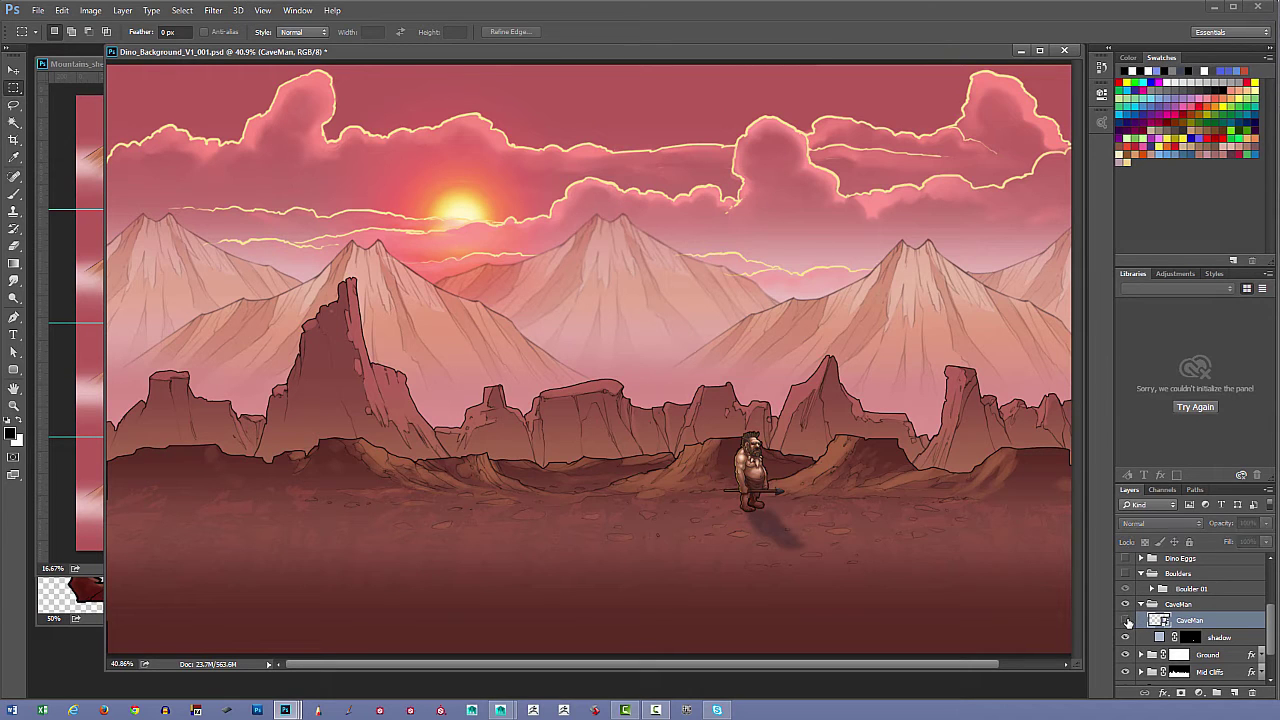
pyautogui.click(1126, 621)
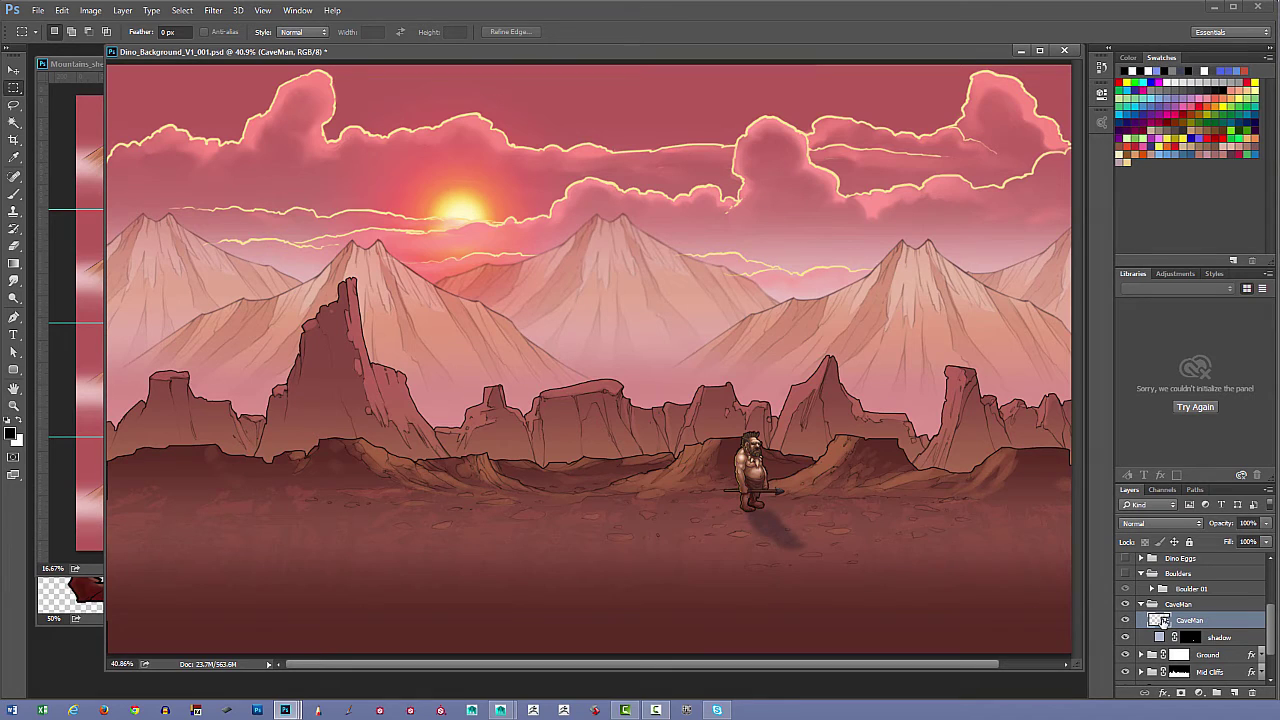
pyautogui.doubleClick(1163, 621)
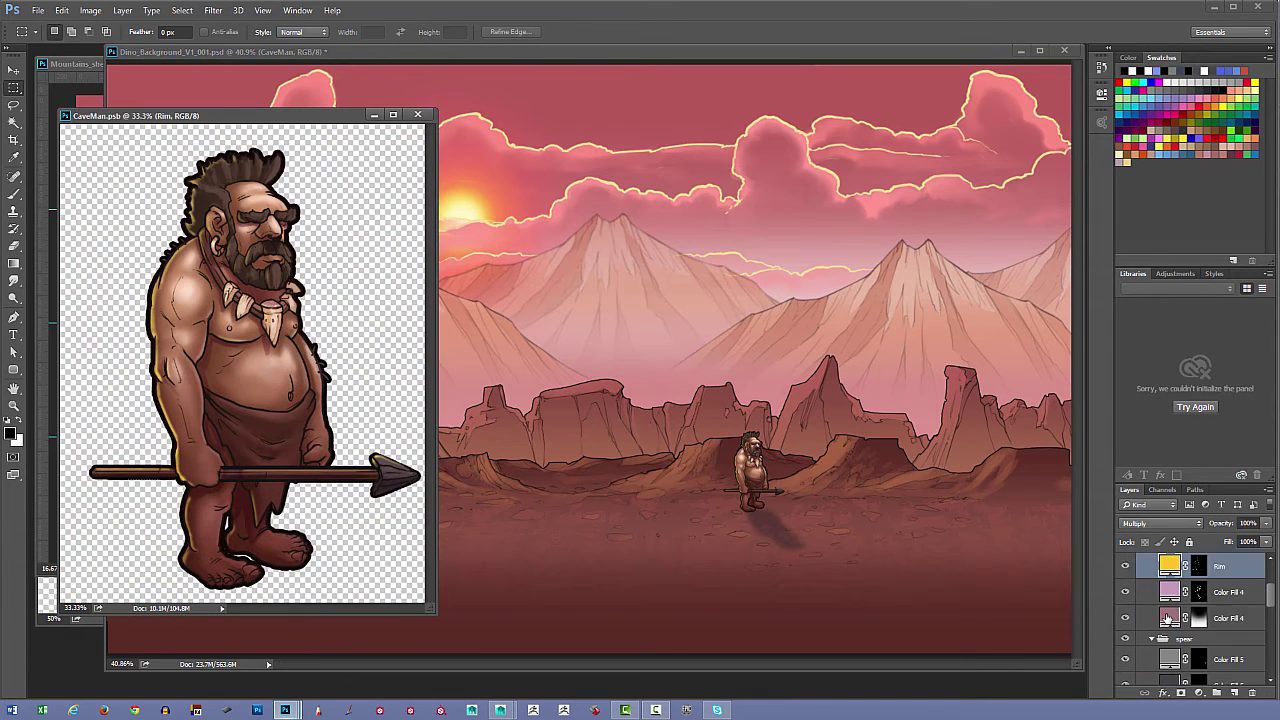
pyautogui.moveTo(310, 125); pyautogui.dragTo(451, 134)
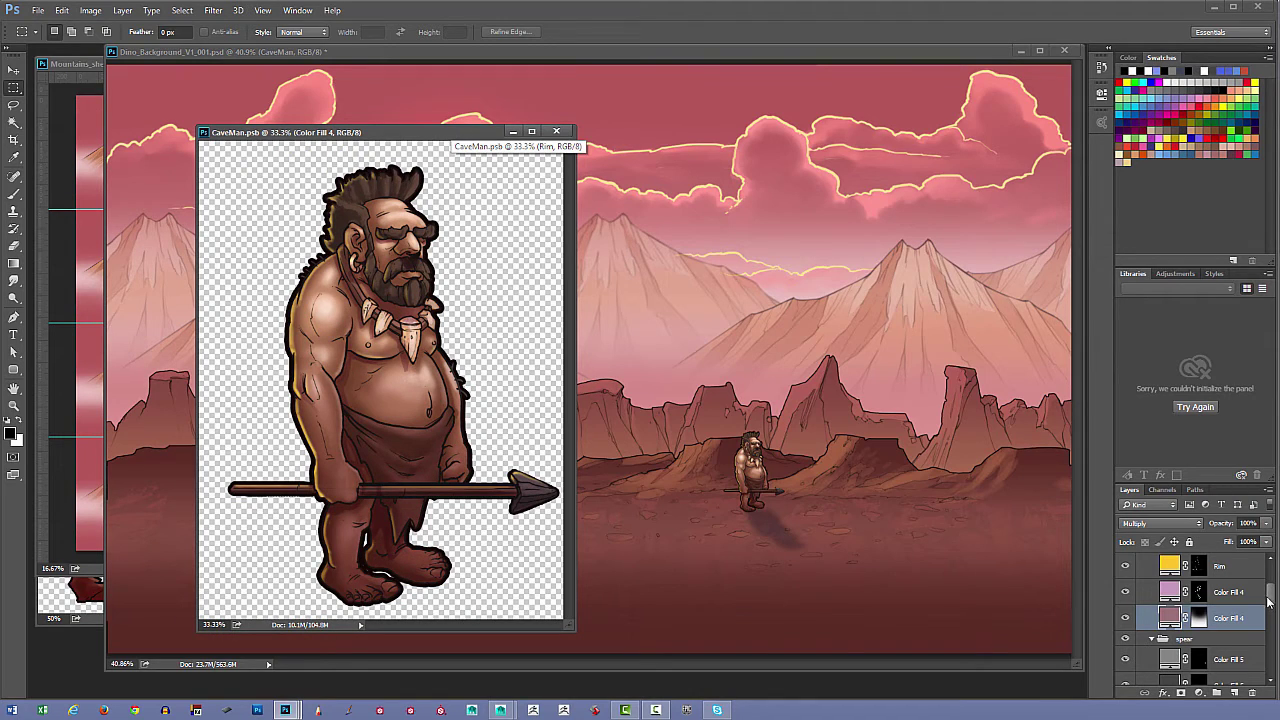
# - Browse the layers of CaveMan.psb and toggle the visibility of Group 2 to identify its contents
pyautogui.moveTo(1269, 598); pyautogui.dragTo(1244, 573)
pyautogui.click(1143, 563)
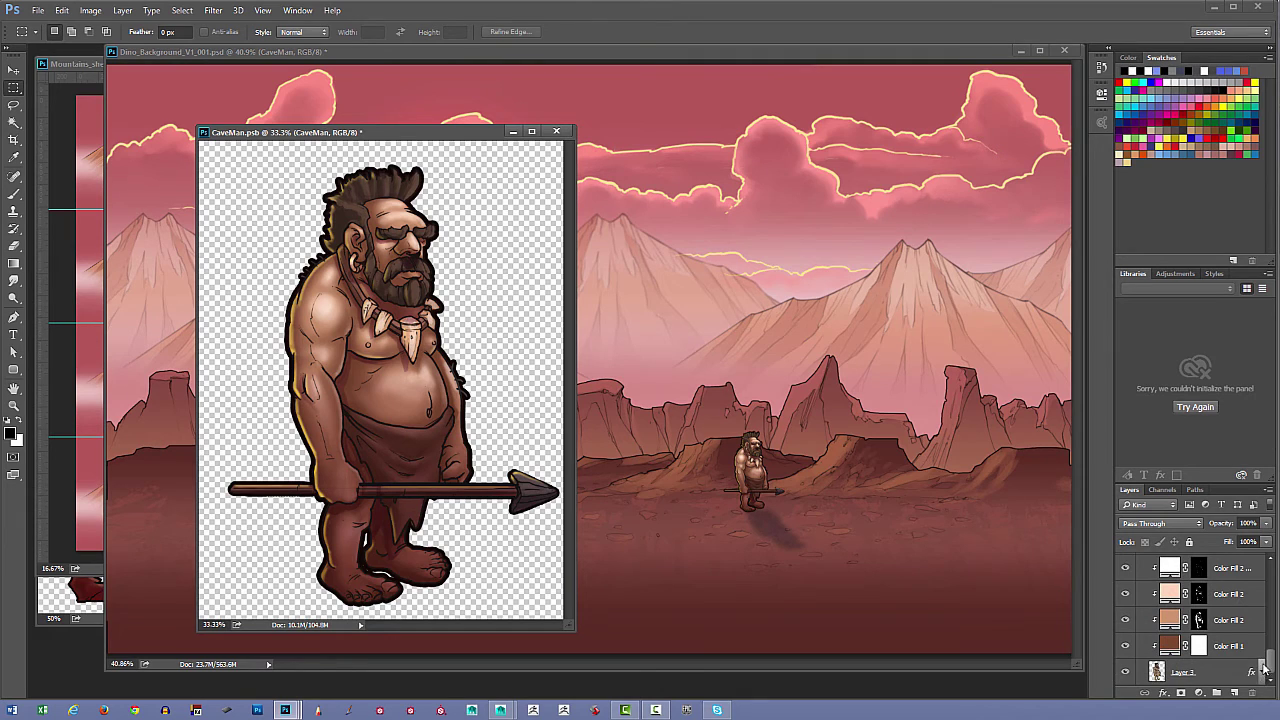
pyautogui.moveTo(1264, 667); pyautogui.dragTo(1270, 632)
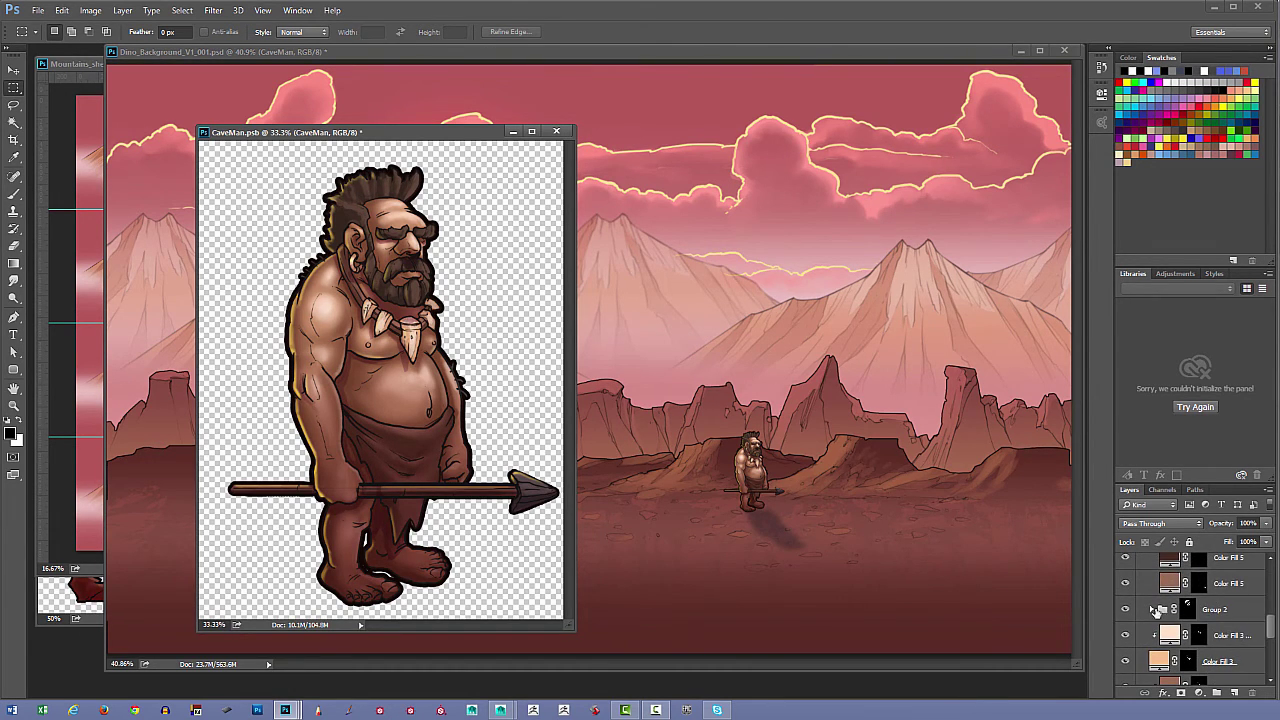
pyautogui.click(1125, 609)
pyautogui.click(1125, 609)
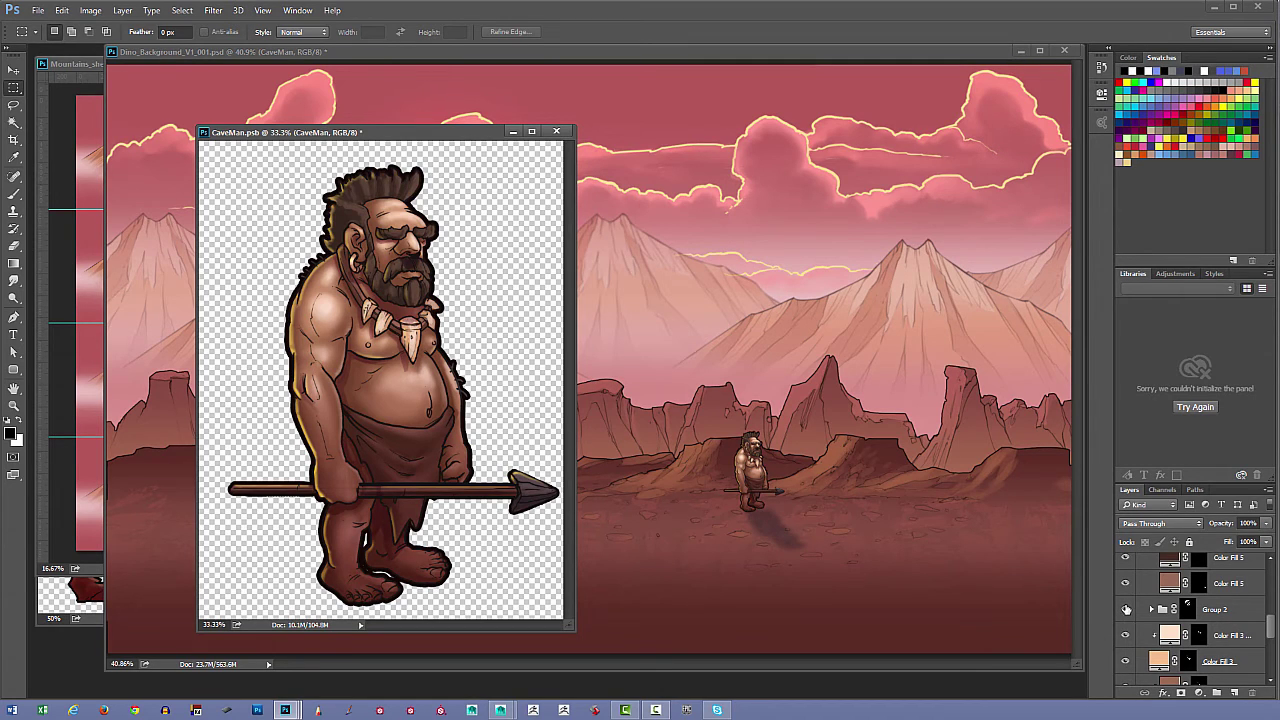
# - Rename Group 2 as Hair and save the CaveMan.psb document
pyautogui.doubleClick(1224, 609)
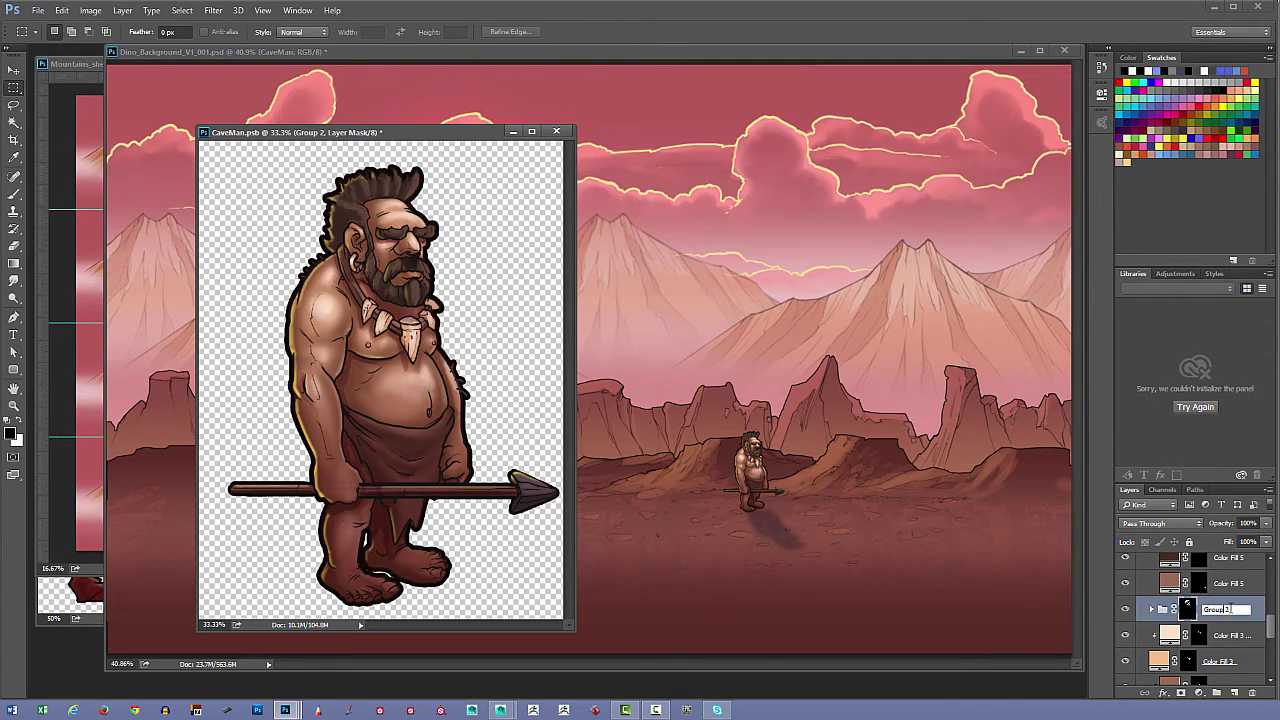
pyautogui.moveTo(1232, 611); pyautogui.dragTo(1180, 624)
pyautogui.write('Hair')
pyautogui.press('Return')
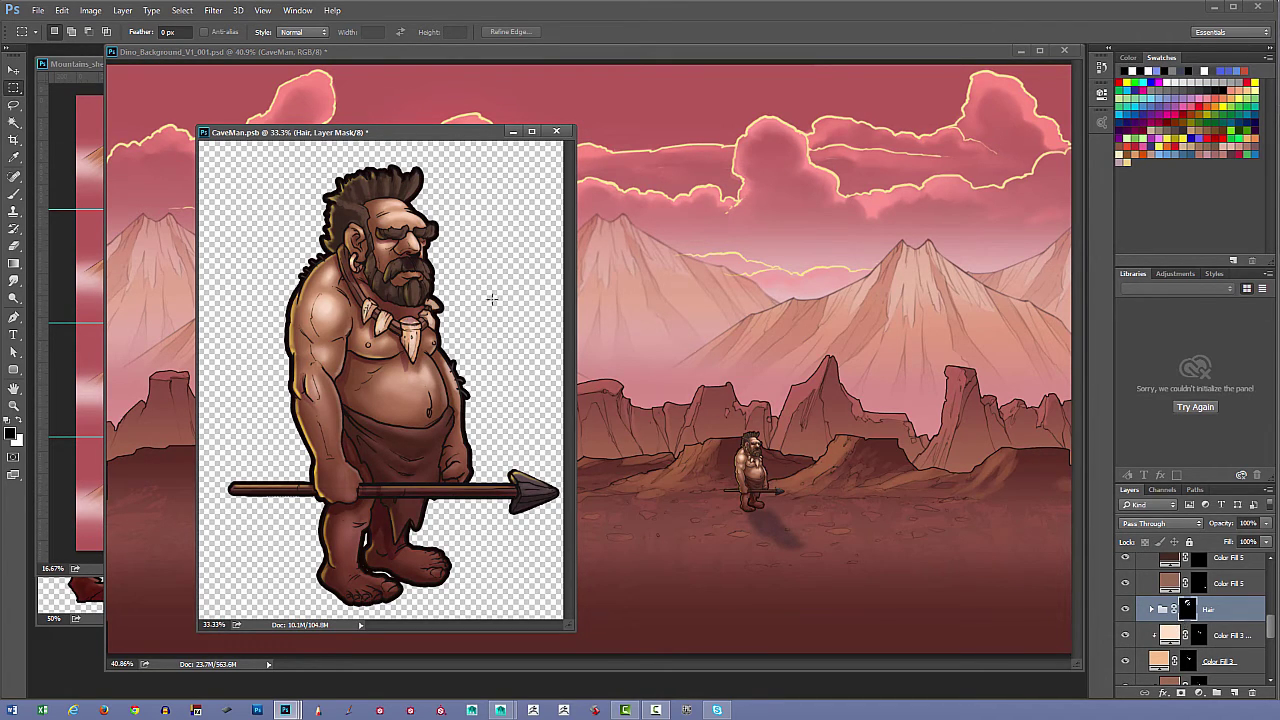
pyautogui.hotkey('ctrl', 's')
# - Correct the name of the misspelled layer at the top of the CaveMan group to spear
pyautogui.moveTo(1271, 634); pyautogui.dragTo(1271, 572)
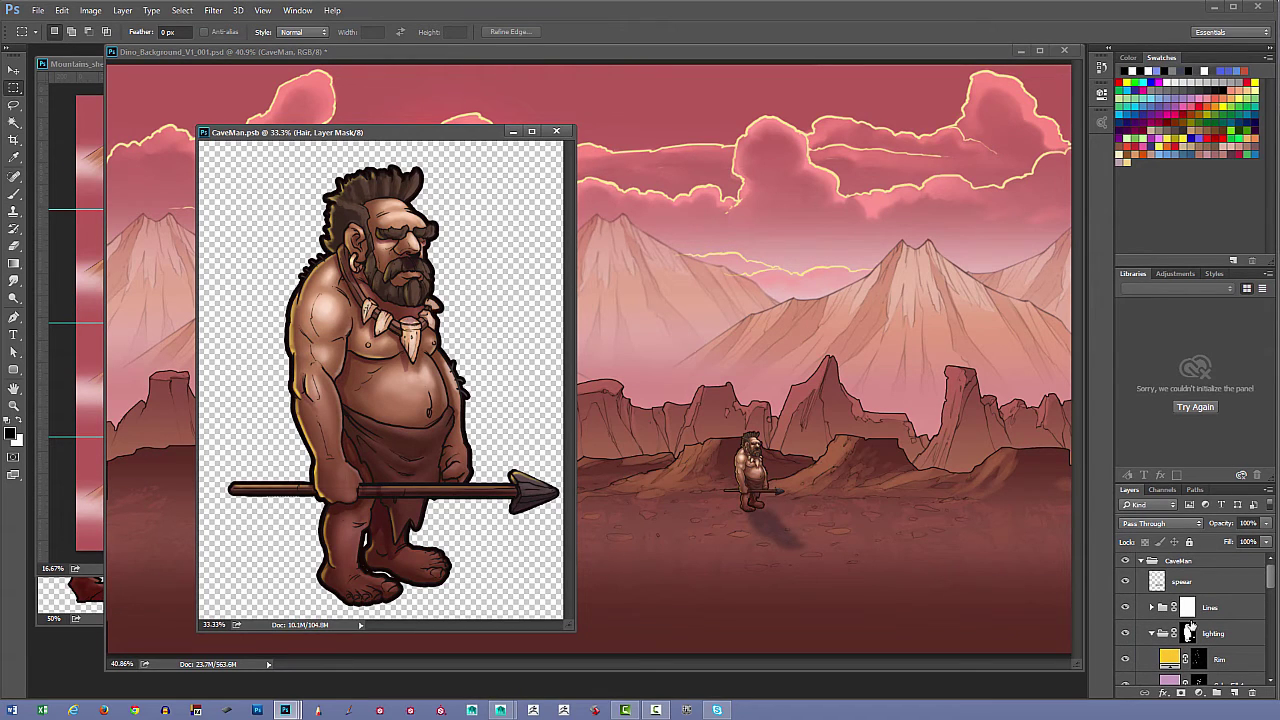
pyautogui.click(1216, 582)
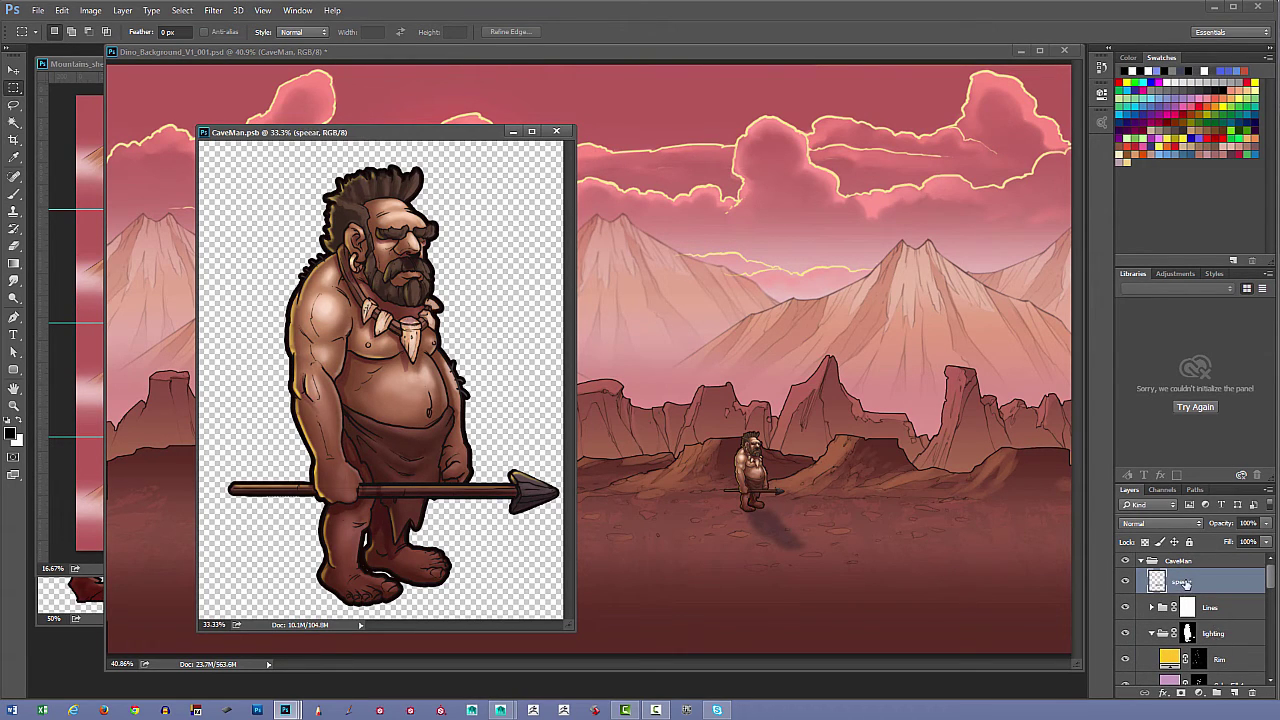
pyautogui.doubleClick(1185, 583)
pyautogui.press('Return')
# - Add a new layer above the spear layer and set the foreground color to bright red
pyautogui.click(1236, 692)
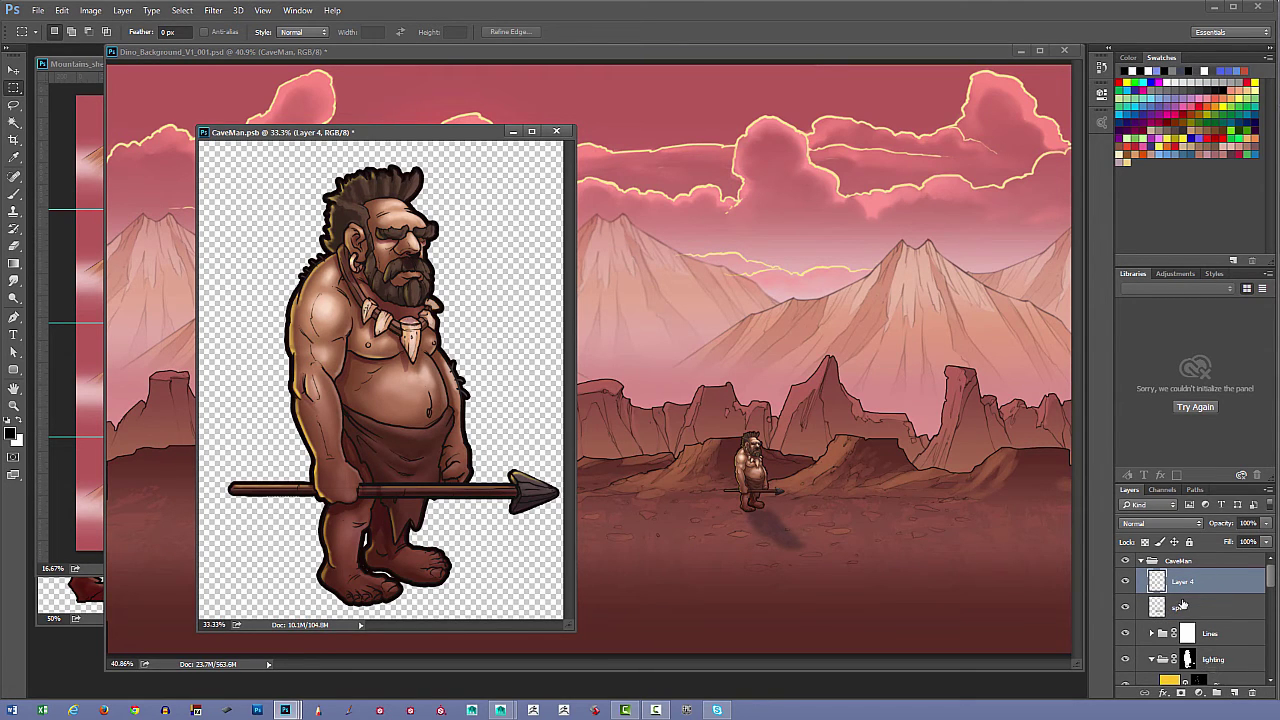
pyautogui.press('x')
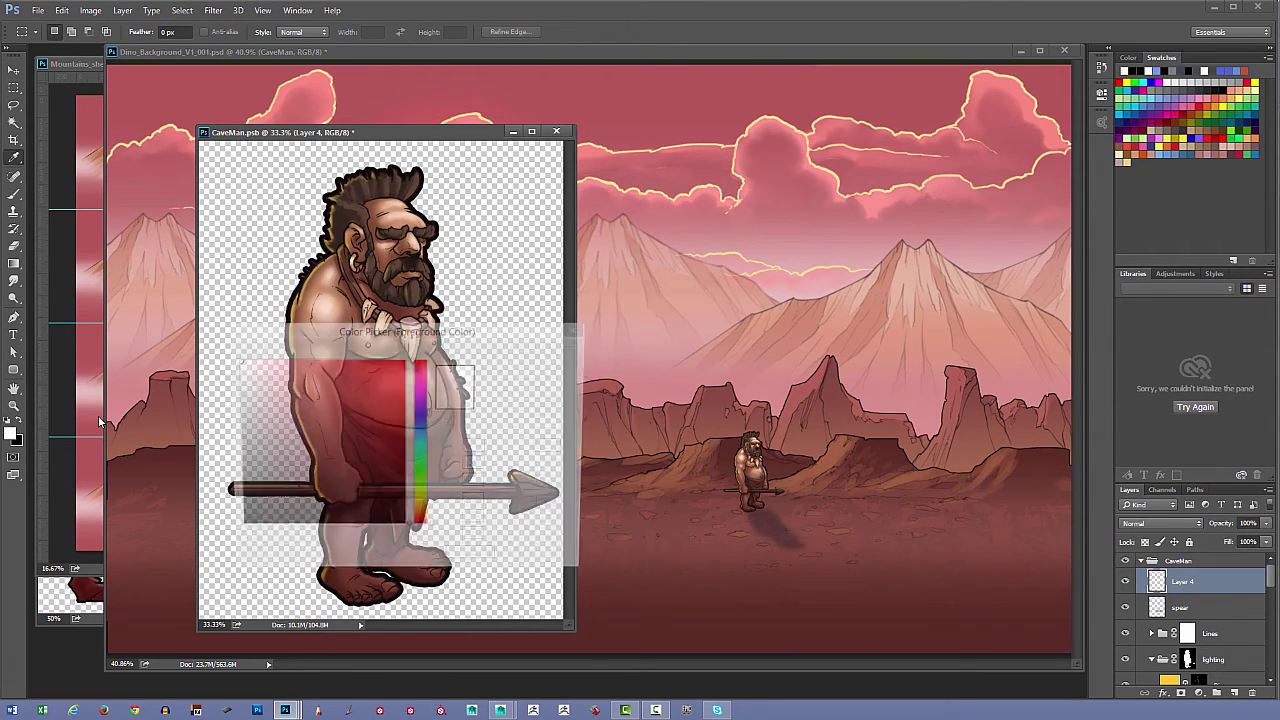
pyautogui.click(11, 432)
pyautogui.click(396, 409)
pyautogui.click(541, 352)
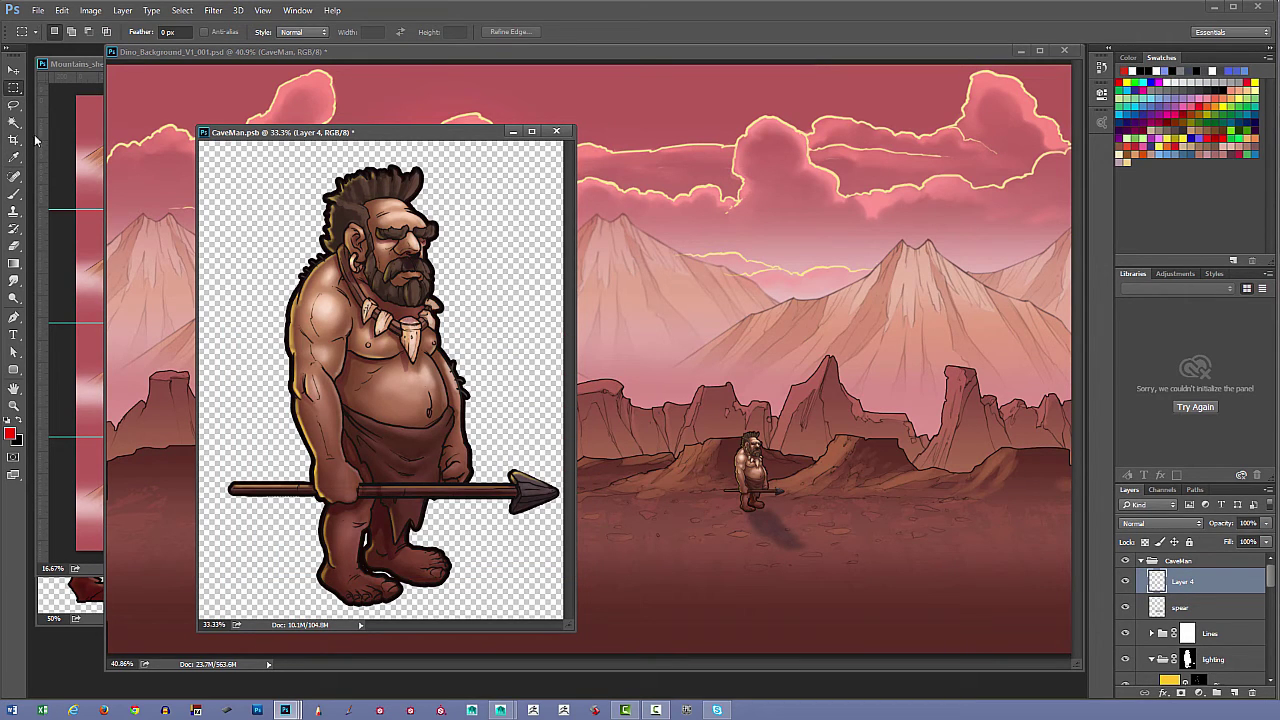
# - Activate the Brush tool and choose the 2B Pencil brush preset
pyautogui.click(14, 193)
pyautogui.click(35, 33)
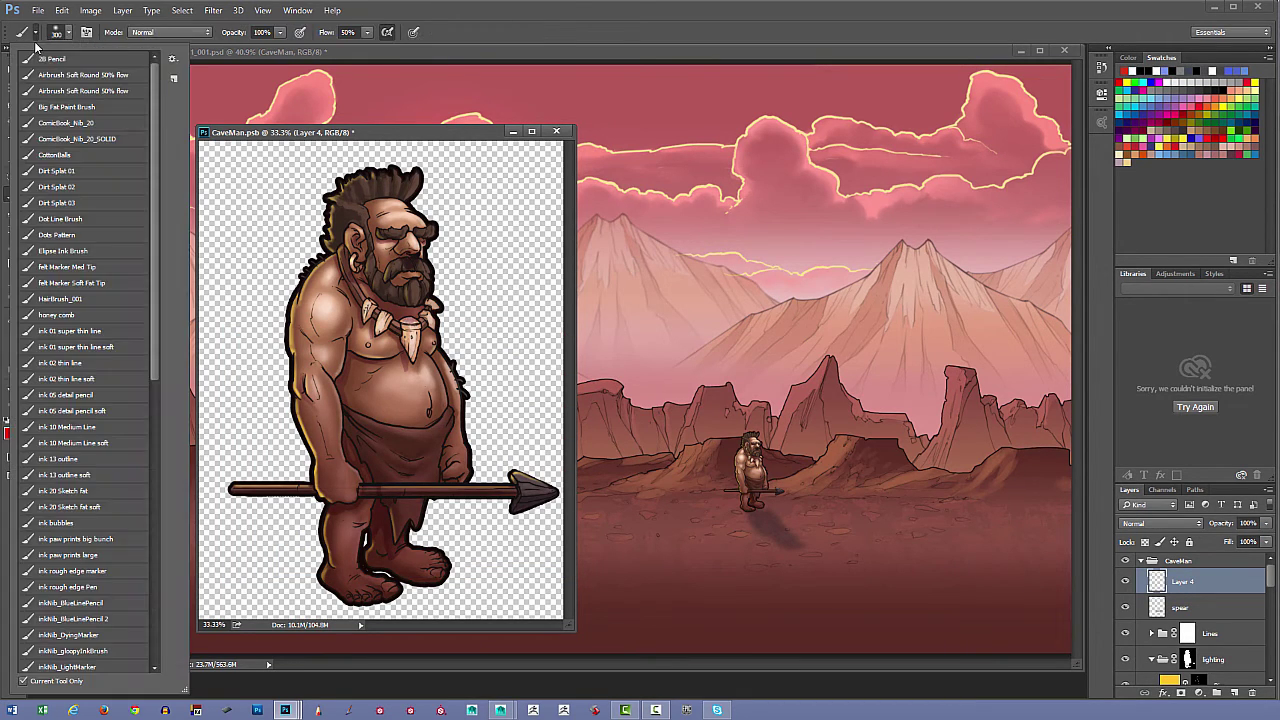
pyautogui.click(90, 60)
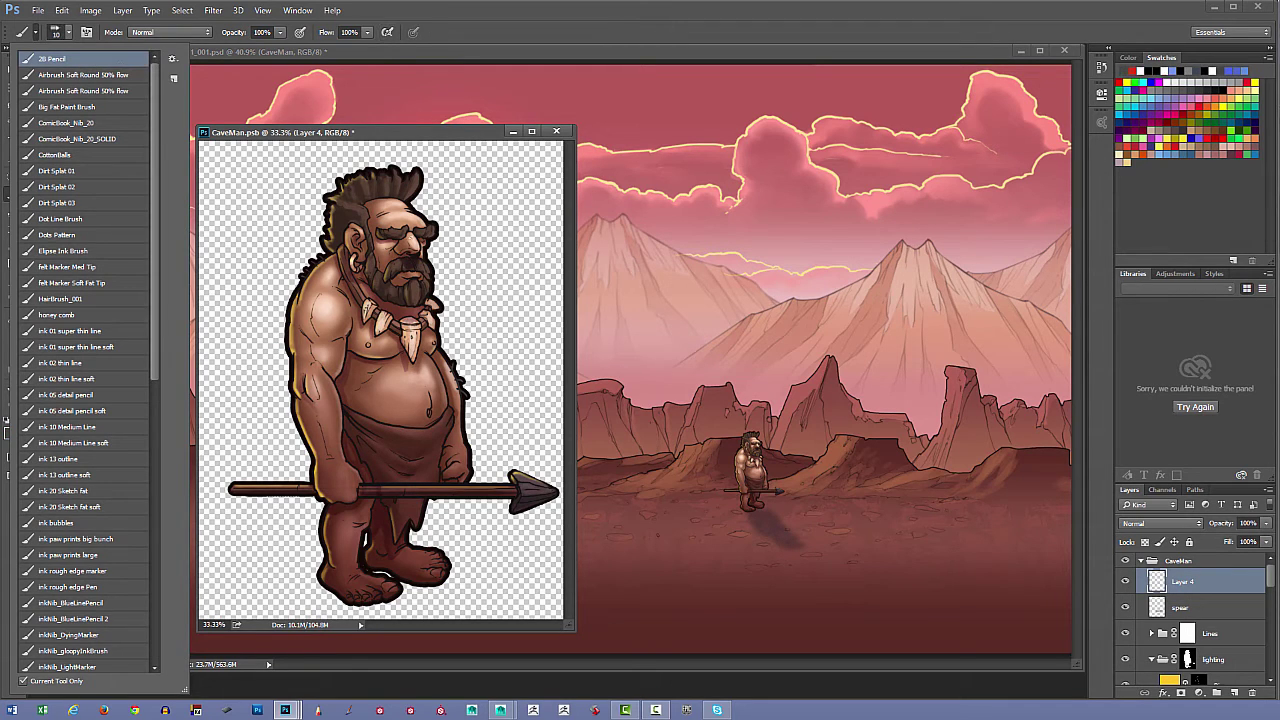
pyautogui.press('Return')
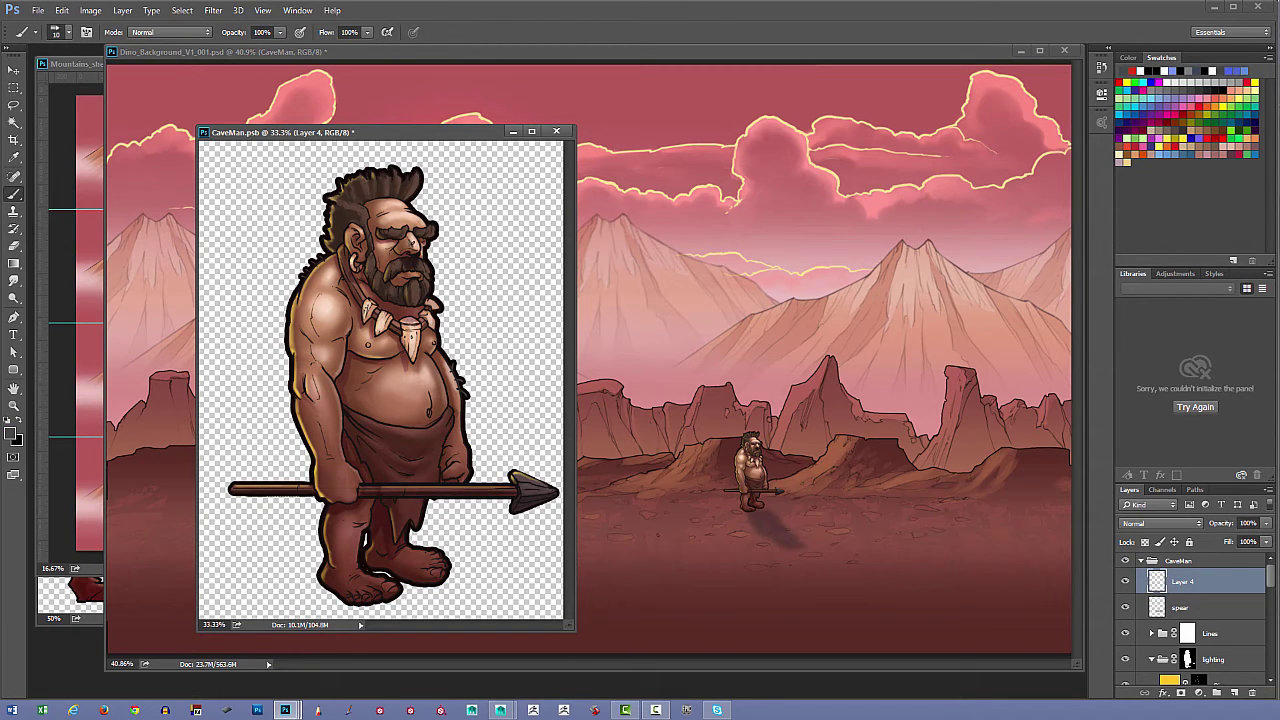
# - Pick a dark red foreground color, paint a streak down the caveman's forehead and nose on the new layer, and save
pyautogui.click(10, 436)
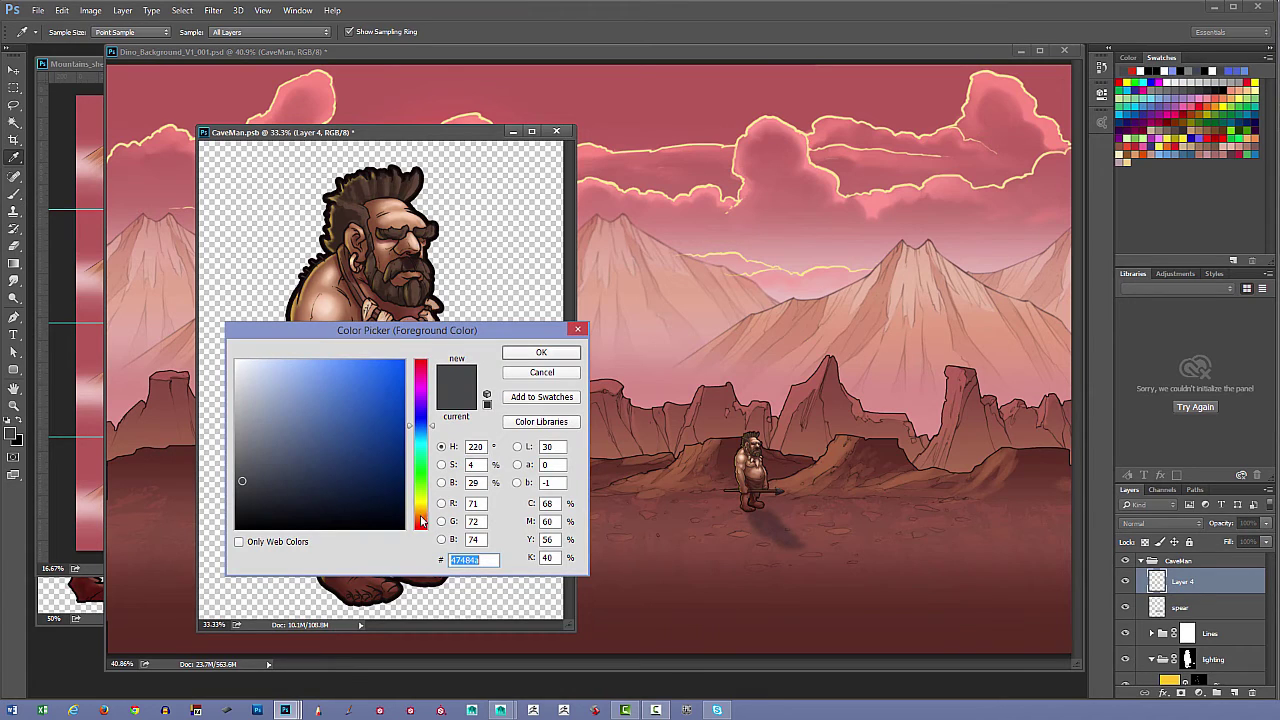
pyautogui.click(422, 526)
pyautogui.moveTo(303, 455)
pyautogui.mouseDown()
pyautogui.moveTo(338, 448)
pyautogui.moveTo(362, 416)
pyautogui.mouseUp()
pyautogui.click(517, 358)
pyautogui.press('b')
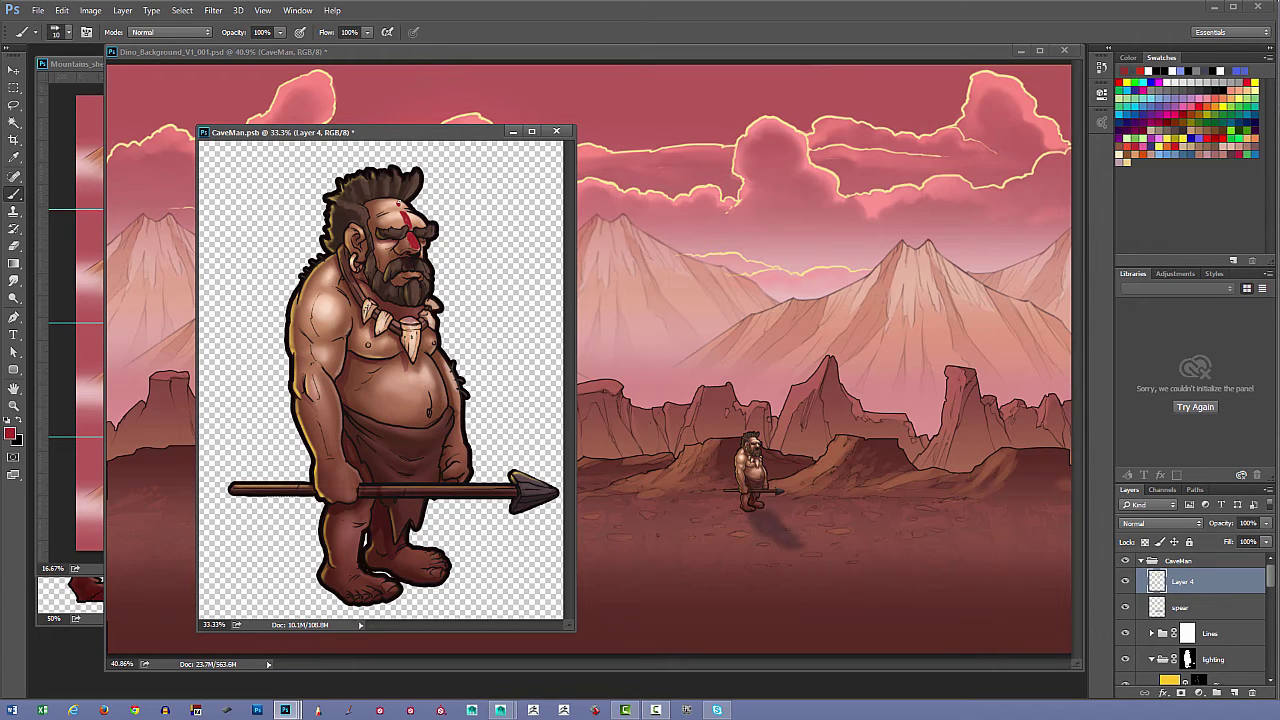
pyautogui.hotkey('ctrl', 's')
# - Delete the painted layer above spear and close the saved CaveMan.psb document
pyautogui.moveTo(1238, 584); pyautogui.dragTo(1251, 692)
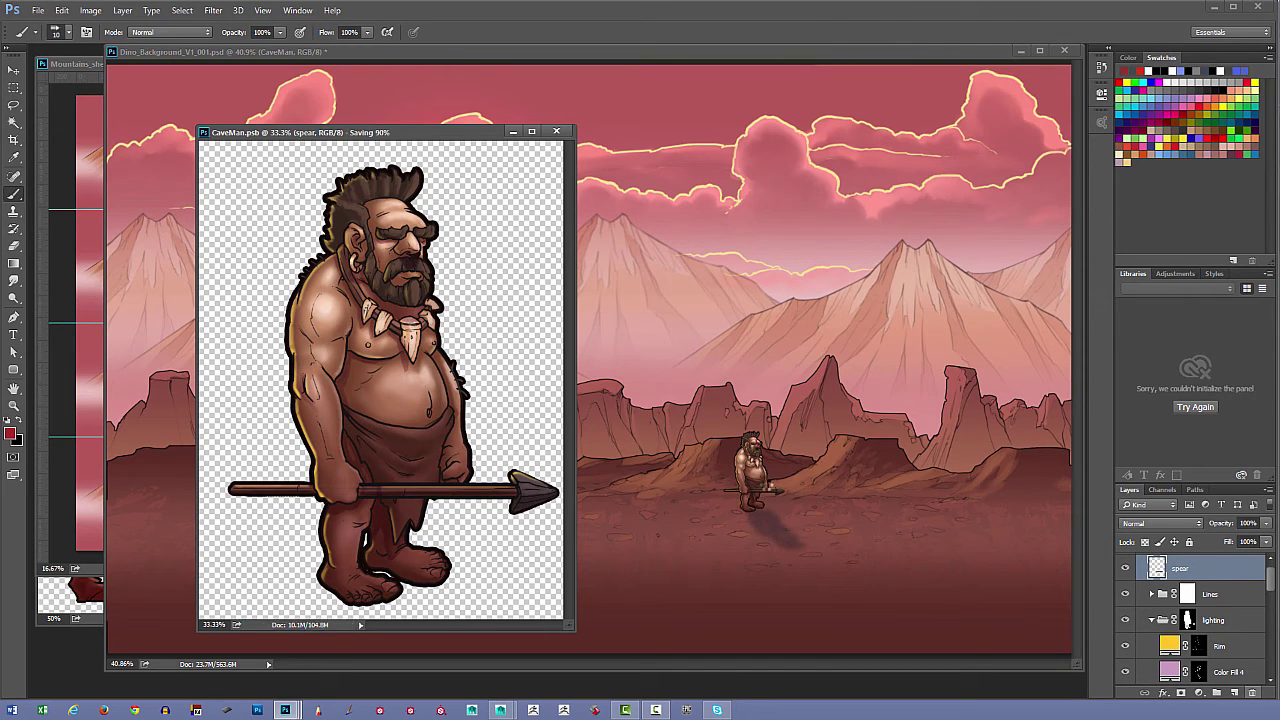
pyautogui.click(556, 131)
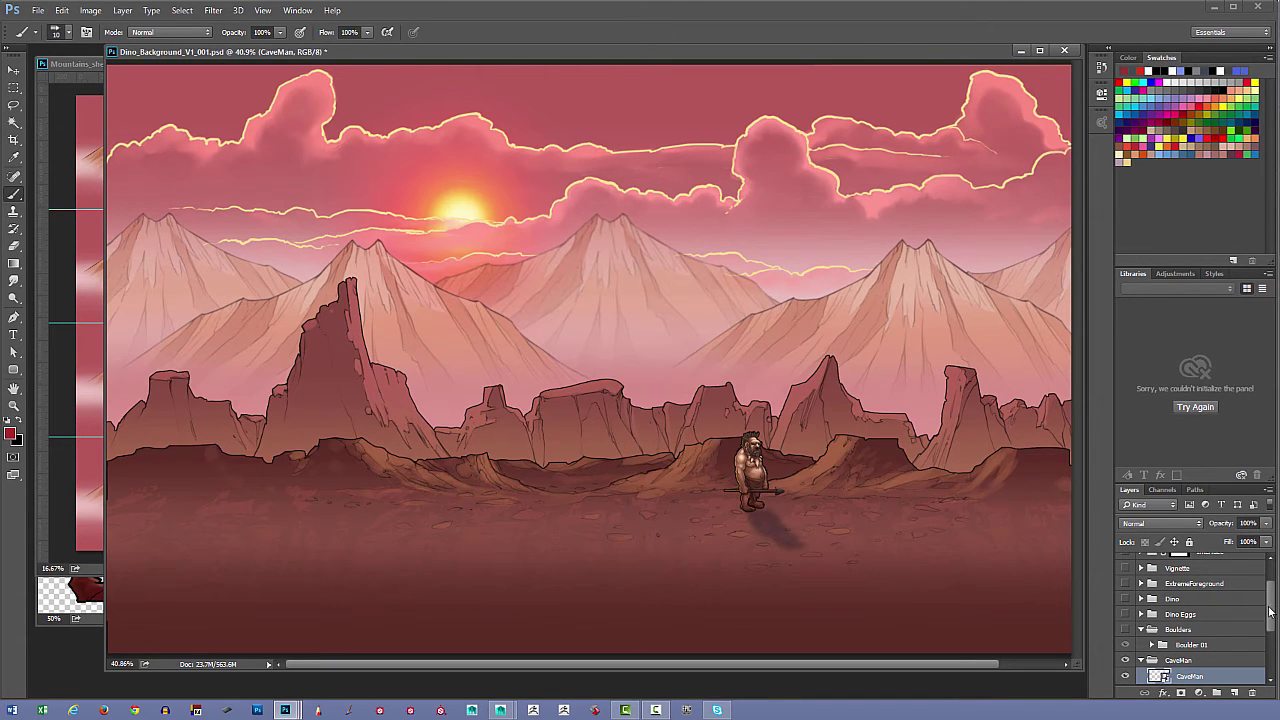
# - Apply a Gaussian Blur with a 2.5 pixel radius to the CaveMan smart object in the background document
pyautogui.moveTo(1270, 611); pyautogui.dragTo(1270, 660)
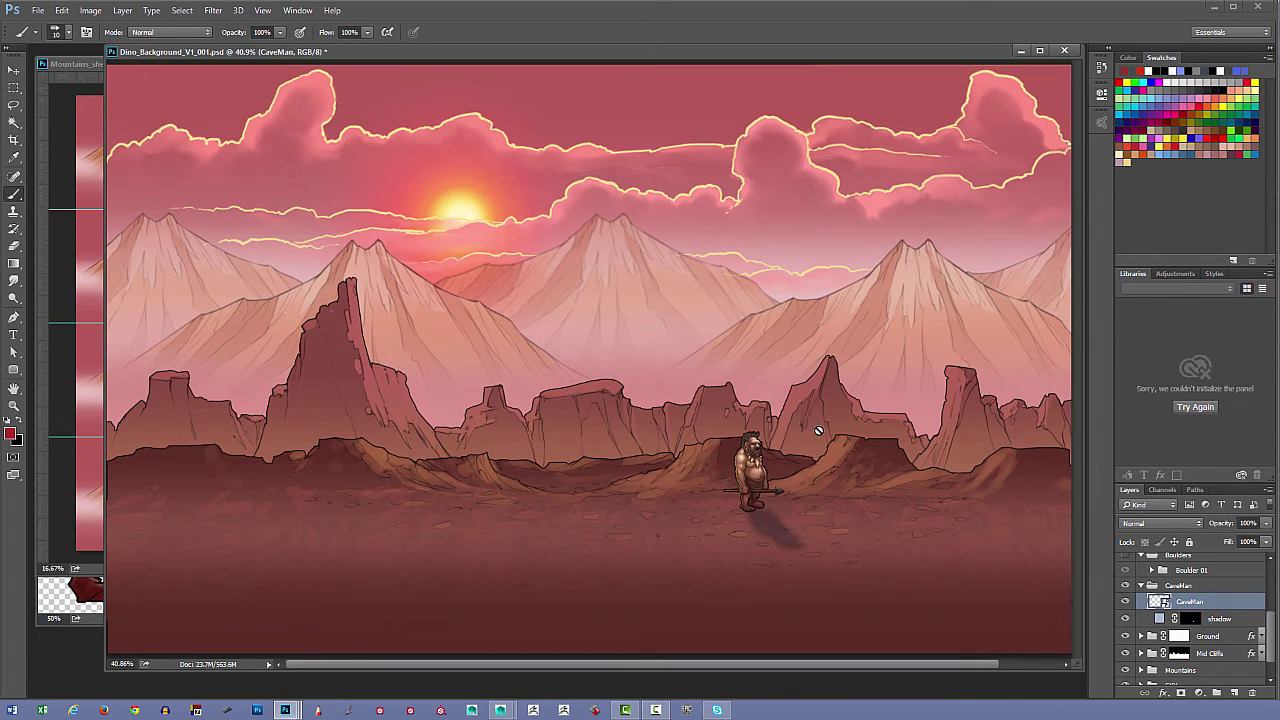
pyautogui.click(216, 14)
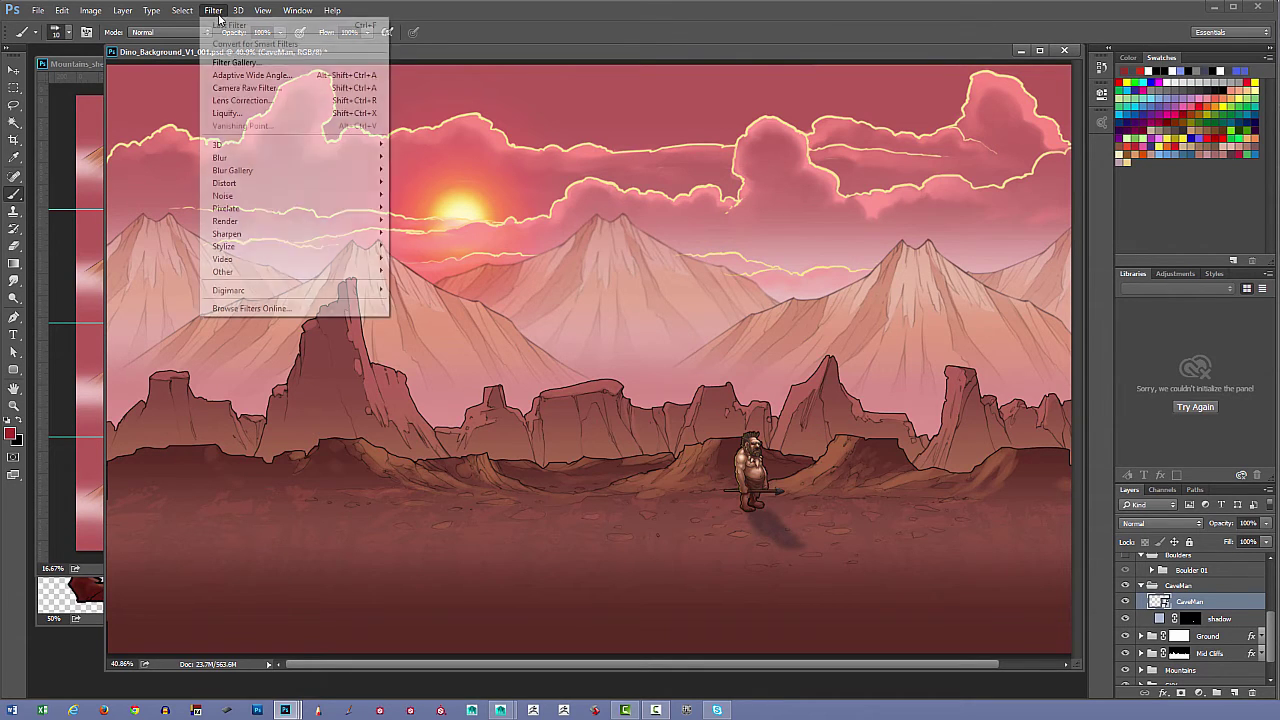
pyautogui.moveTo(334, 160)
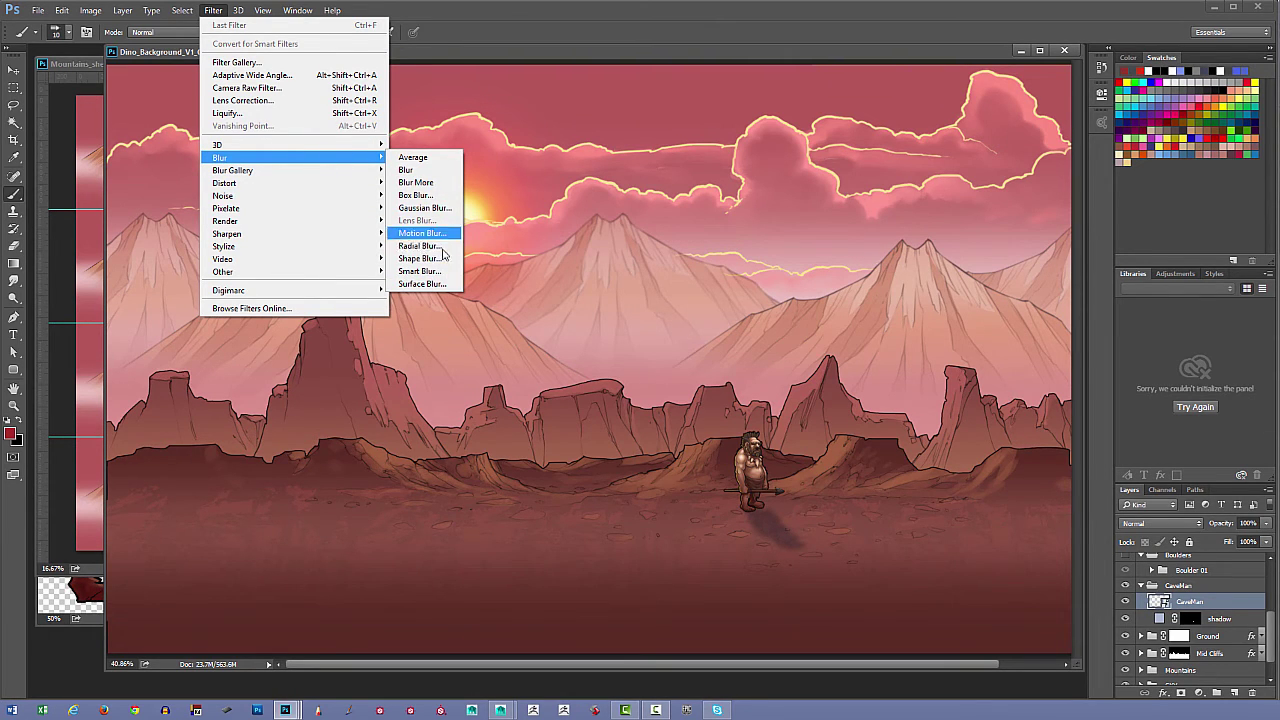
pyautogui.click(441, 204)
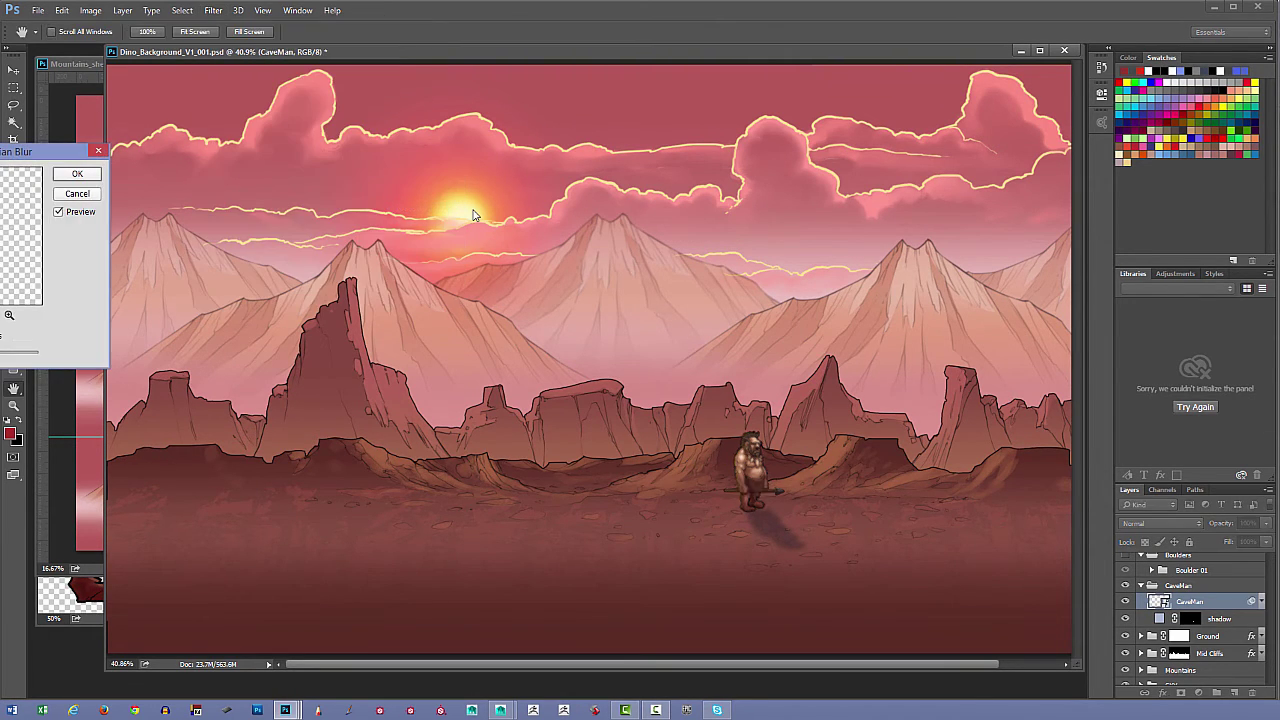
pyautogui.moveTo(63, 153); pyautogui.dragTo(446, 256)
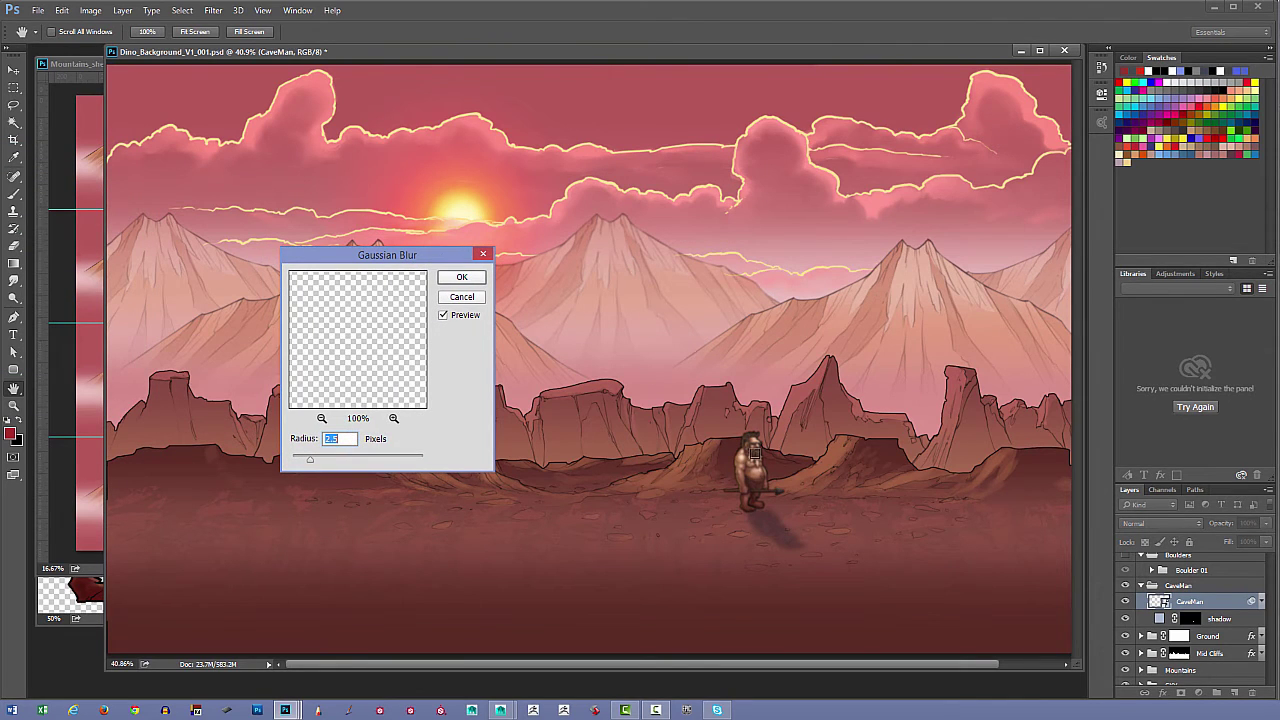
pyautogui.click(757, 455)
pyautogui.click(462, 278)
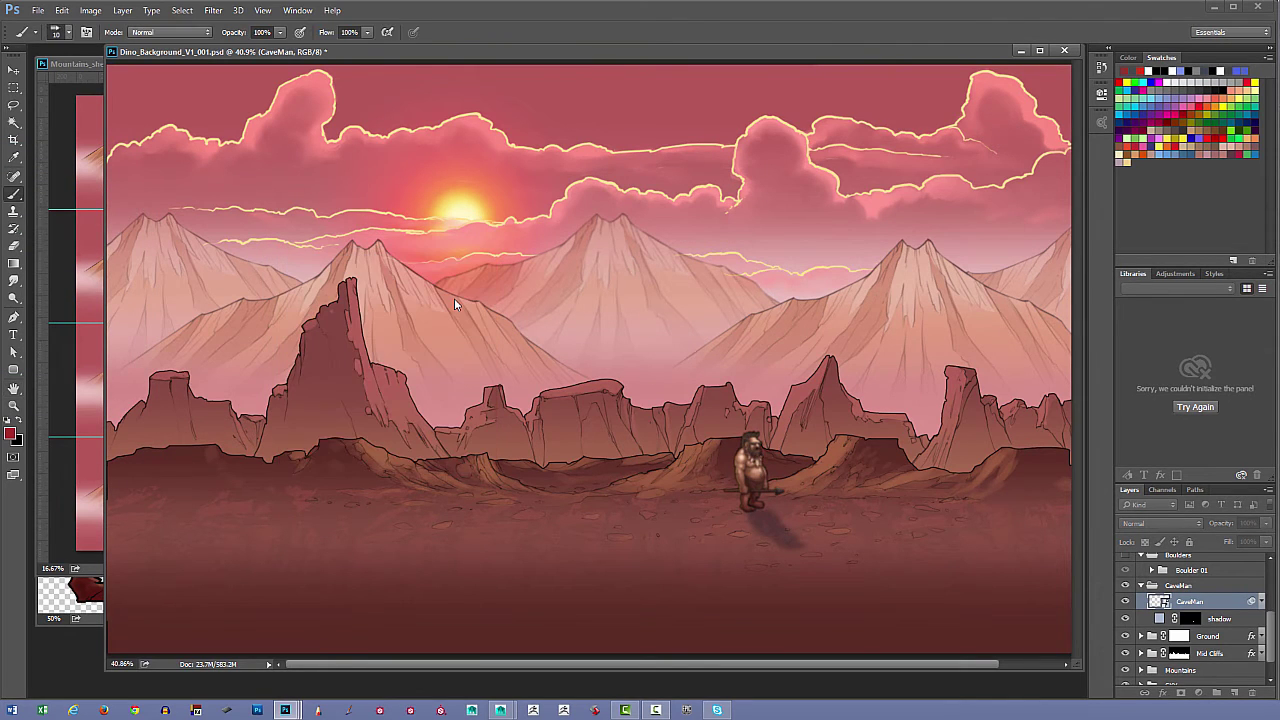
# - Expand the CaveMan layer's smart filter list and toggle the filters' visibility to compare the caveman with and without blur
pyautogui.click(1261, 602)
pyautogui.click(1261, 603)
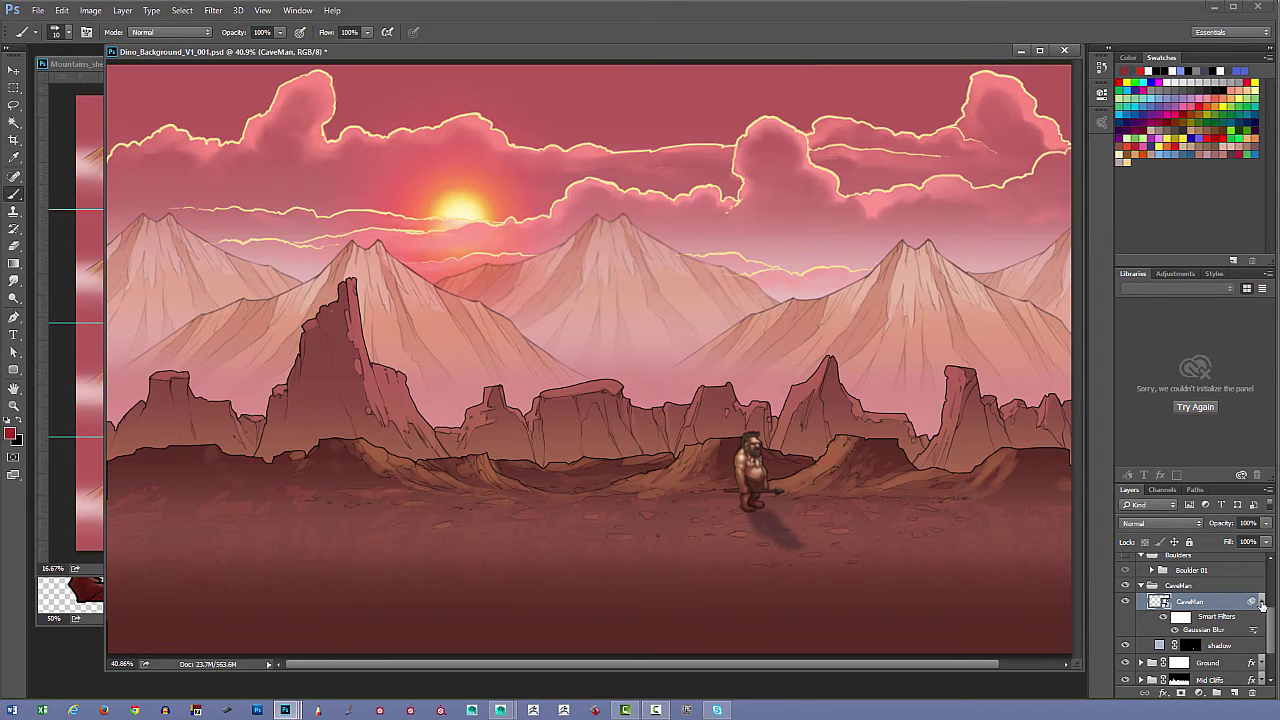
pyautogui.click(1261, 604)
pyautogui.click(1261, 603)
pyautogui.click(1163, 617)
pyautogui.click(1162, 617)
# - Reduce the CaveMan layer's Gaussian Blur smart filter radius to 1.1 pixels
pyautogui.doubleClick(1208, 631)
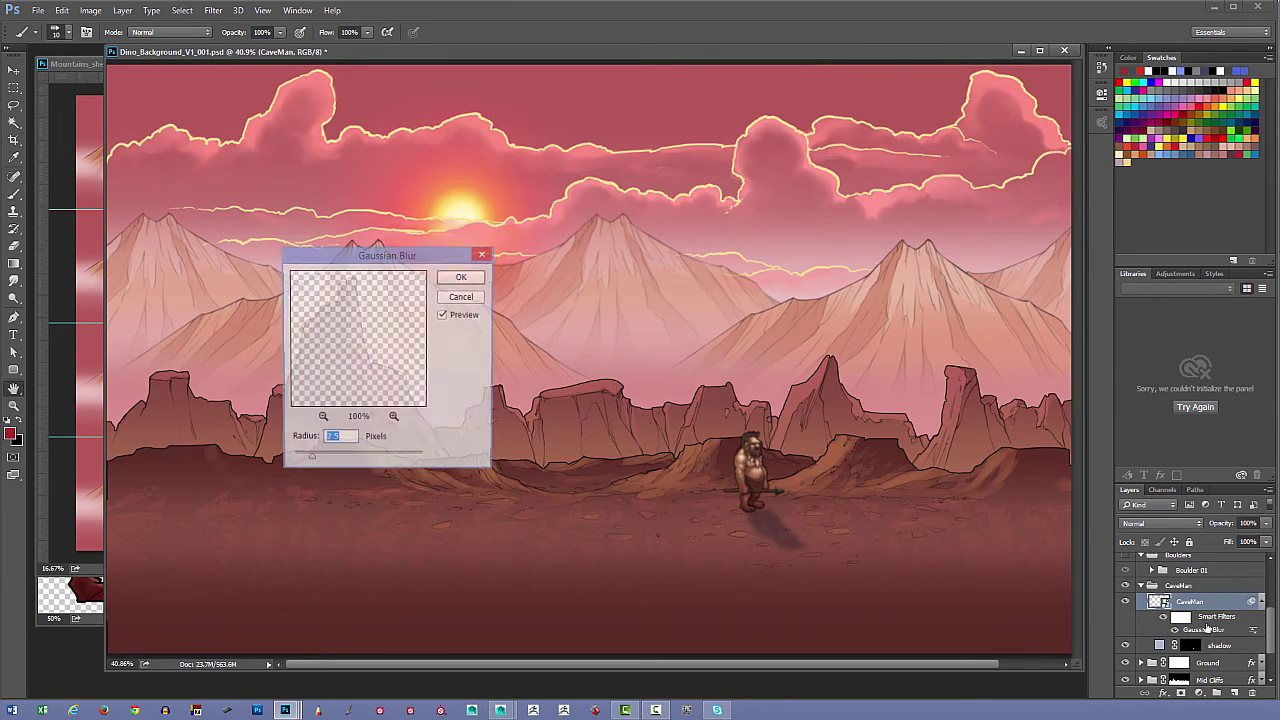
pyautogui.click(746, 462)
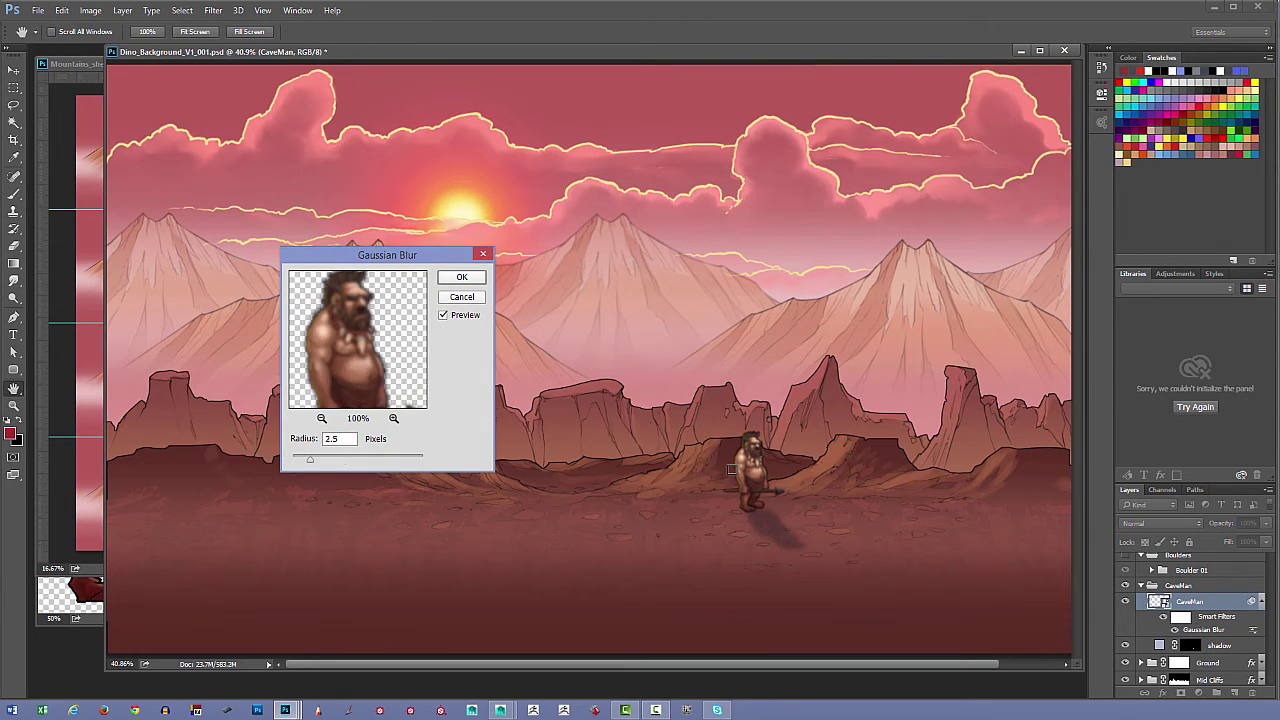
pyautogui.moveTo(310, 460); pyautogui.dragTo(301, 462)
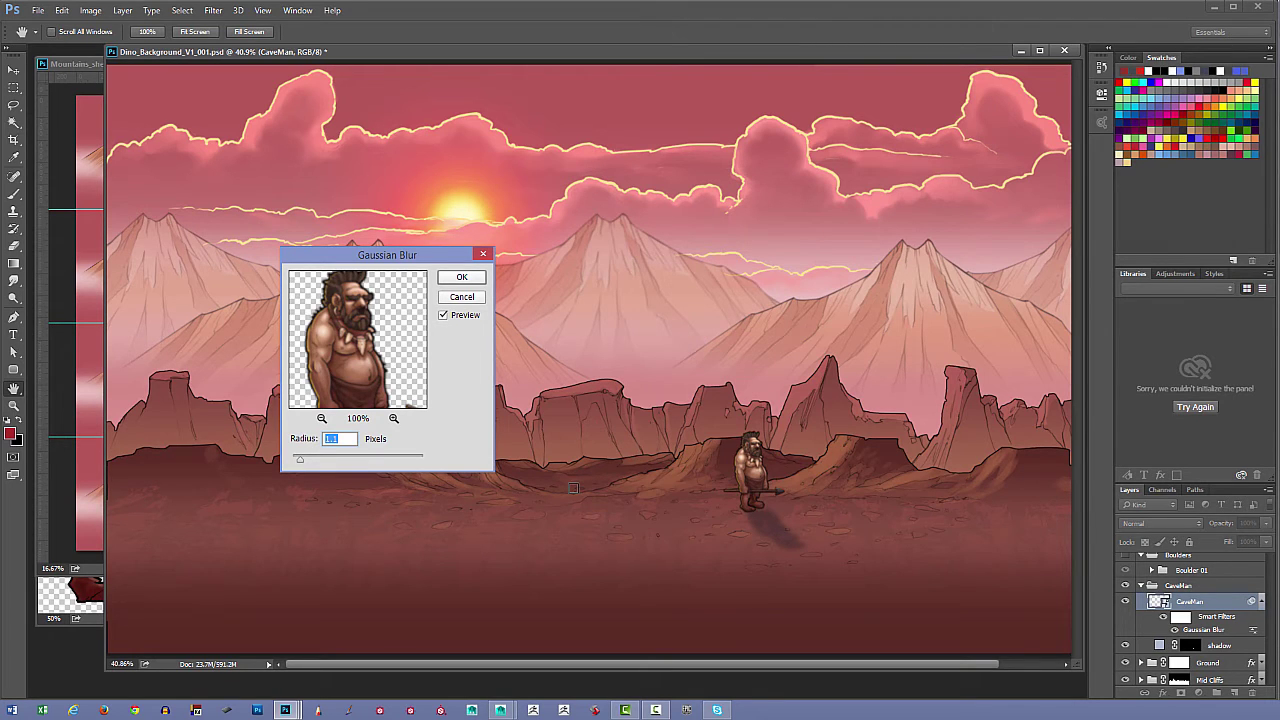
pyautogui.click(462, 278)
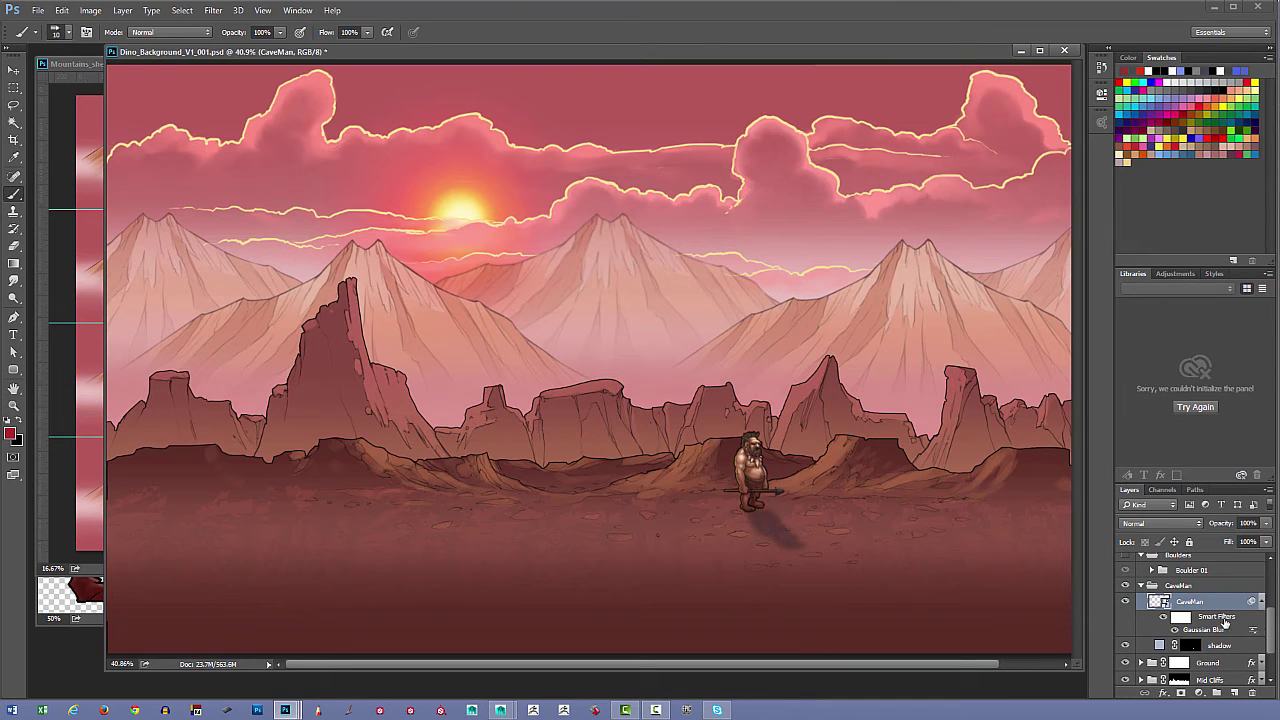
# - Disable the CaveMan layer's smart filters, then delete the filter mask and clear the filters from the layer
pyautogui.click(1185, 621)
pyautogui.rightClick(1220, 618)
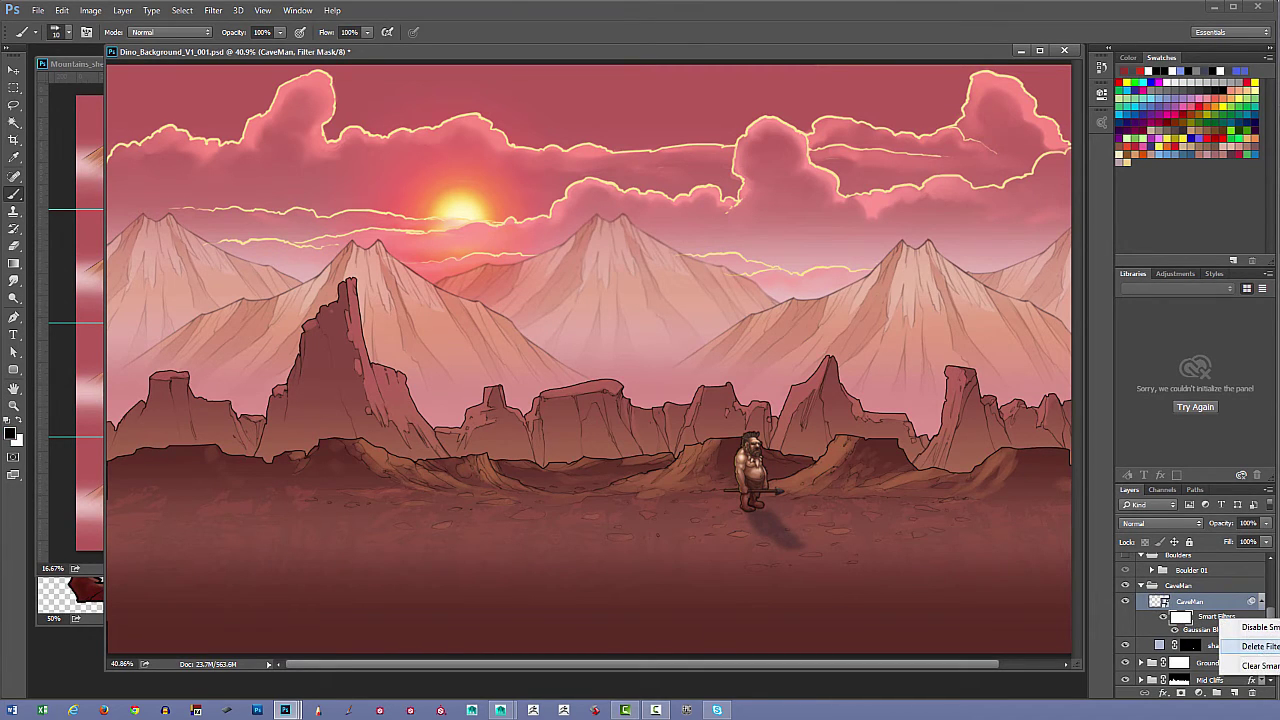
pyautogui.click(1258, 646)
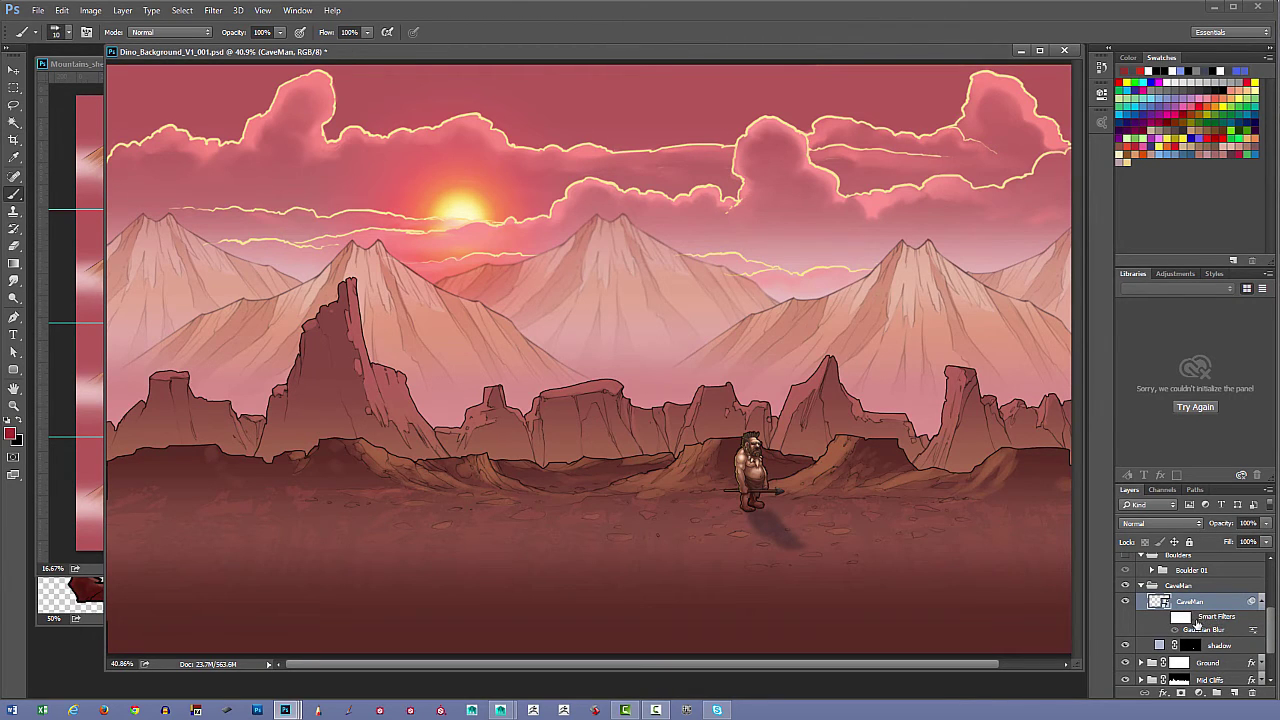
pyautogui.rightClick(1207, 621)
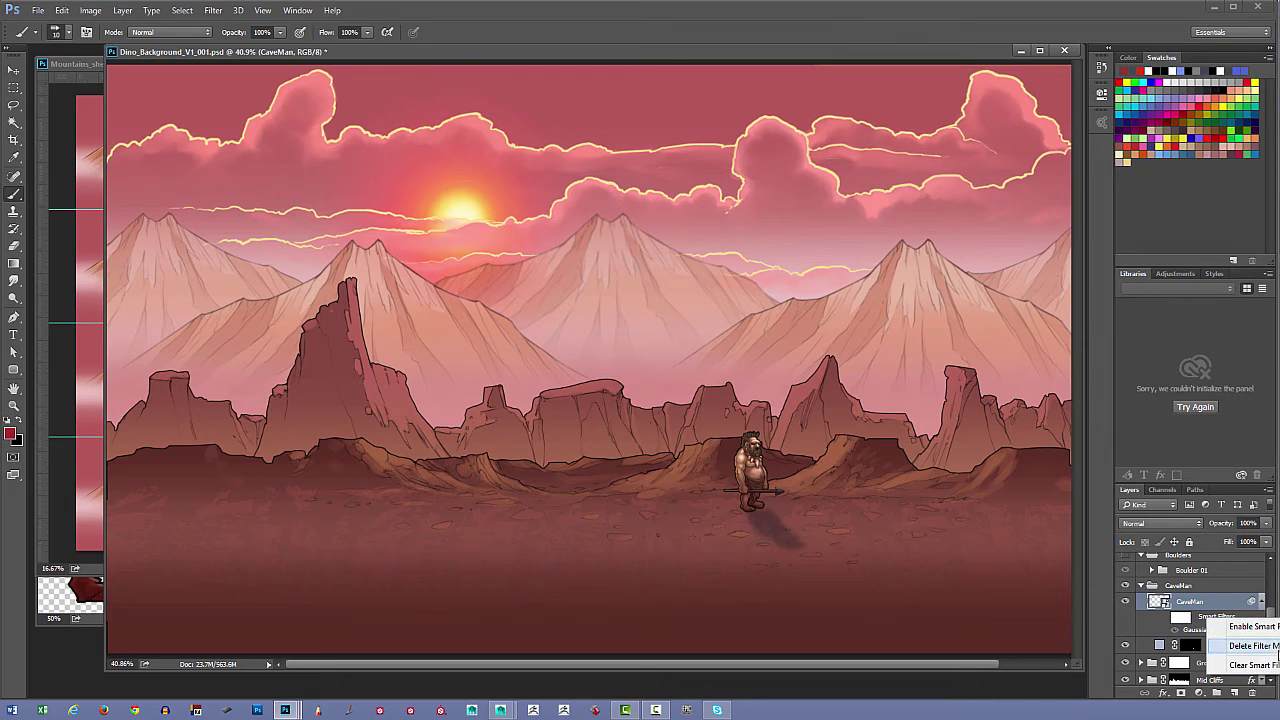
pyautogui.click(1252, 646)
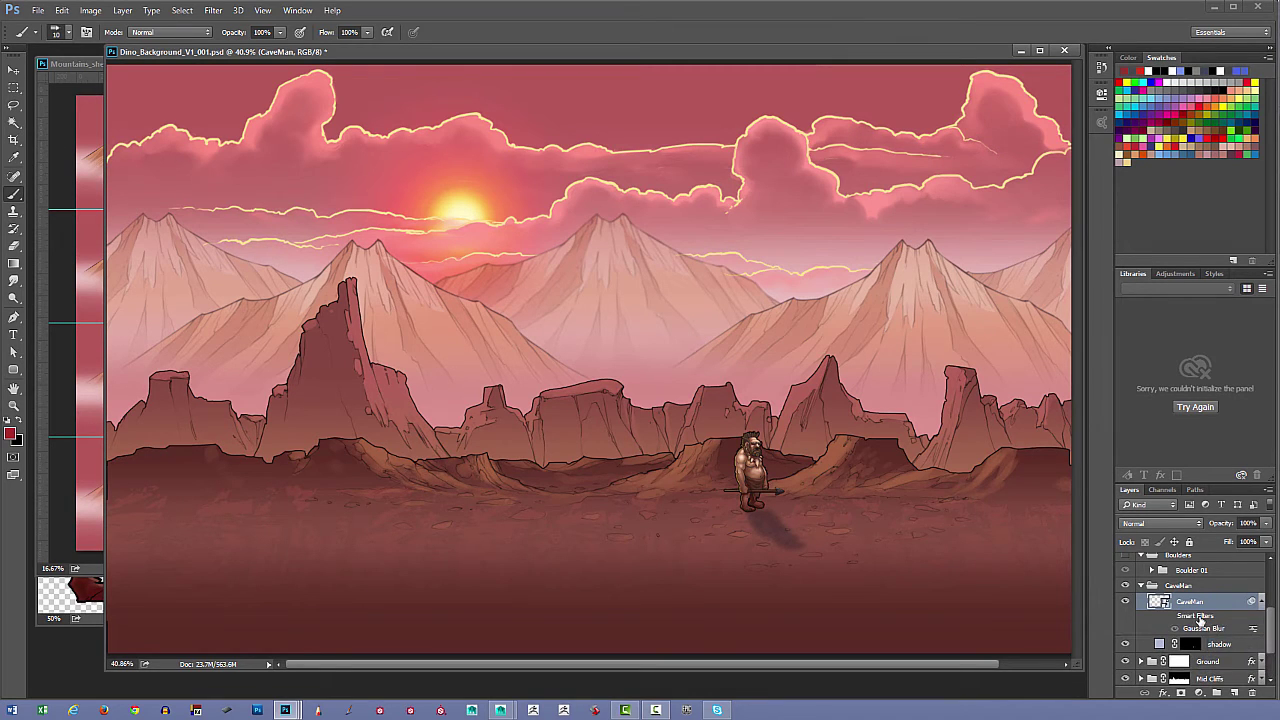
pyautogui.rightClick(1201, 615)
pyautogui.click(1245, 663)
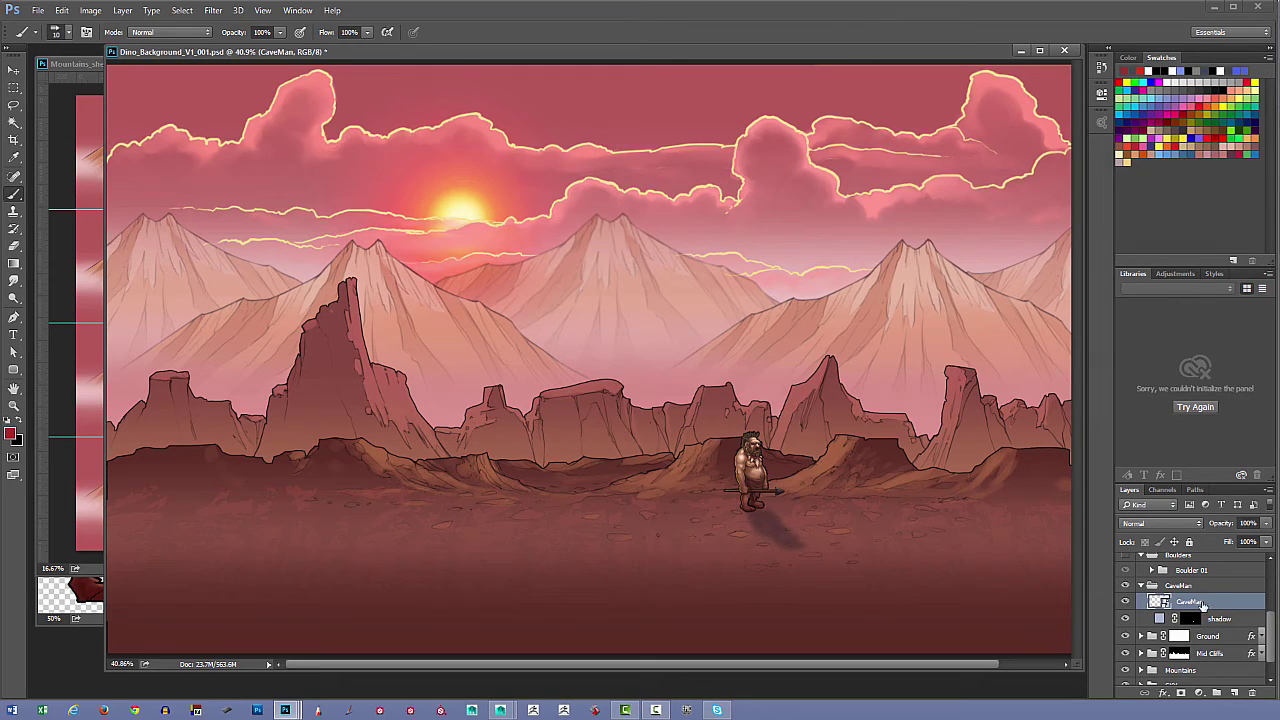
# - Collapse the CaveMan and Boulders groups and briefly show the boulder and the Dino Eggs to review them, hiding each again
pyautogui.scroll(2, 1150, 622)
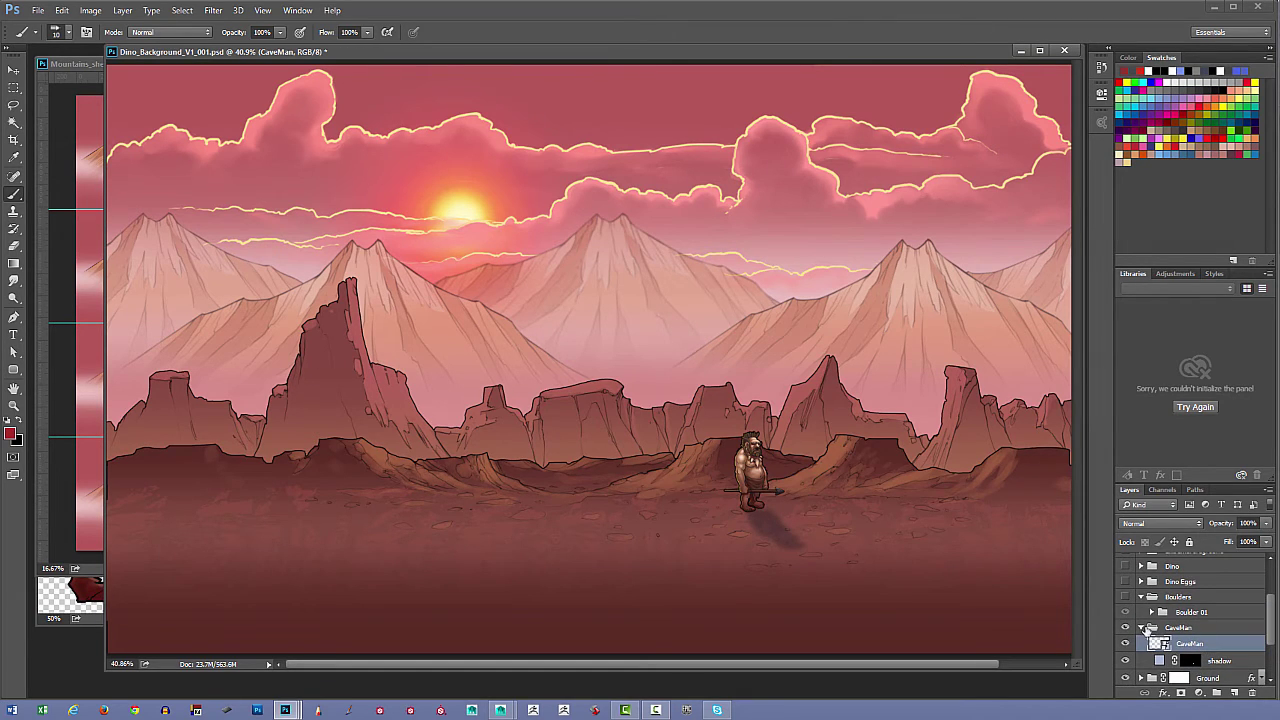
pyautogui.click(1147, 628)
pyautogui.click(1126, 612)
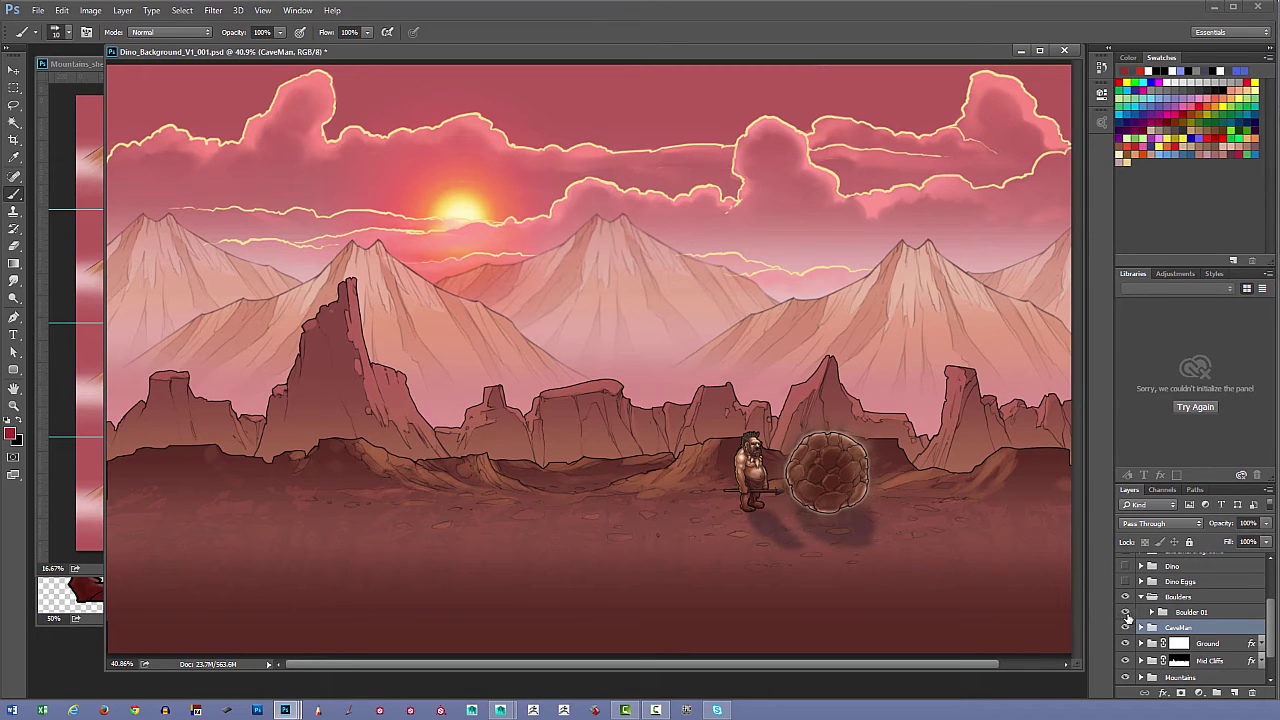
pyautogui.click(1126, 612)
pyautogui.click(1126, 581)
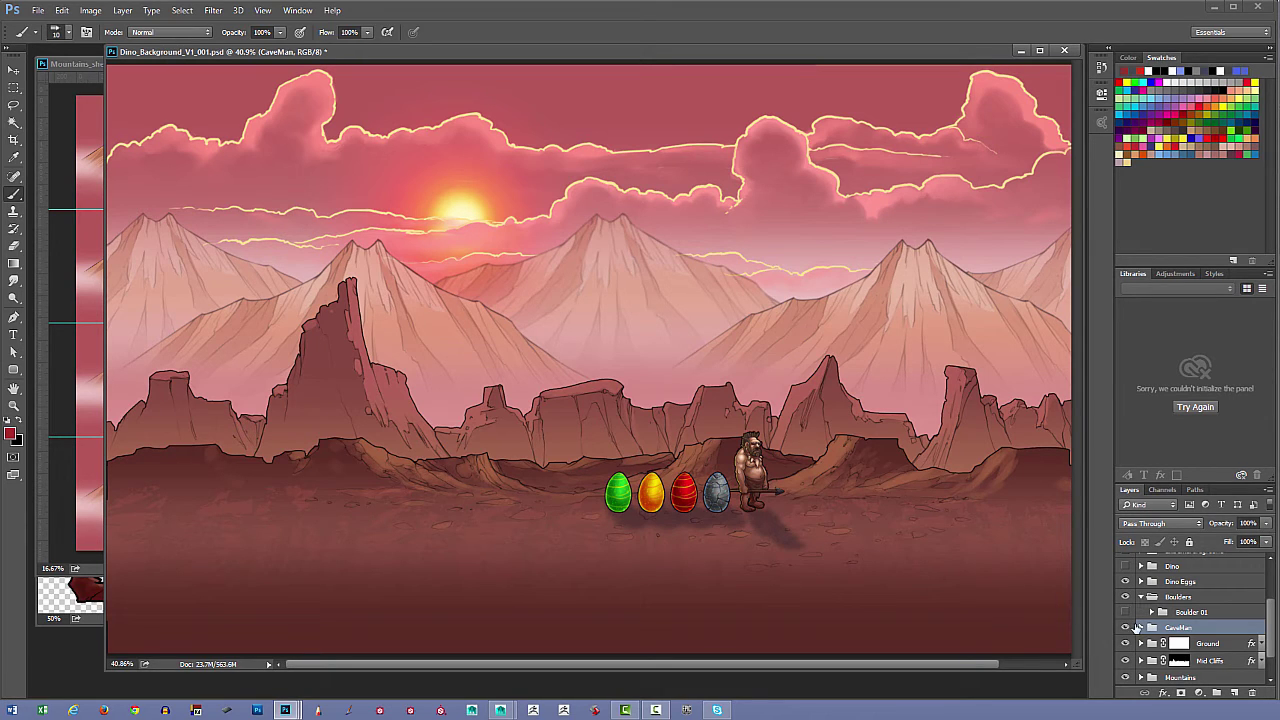
pyautogui.click(1141, 597)
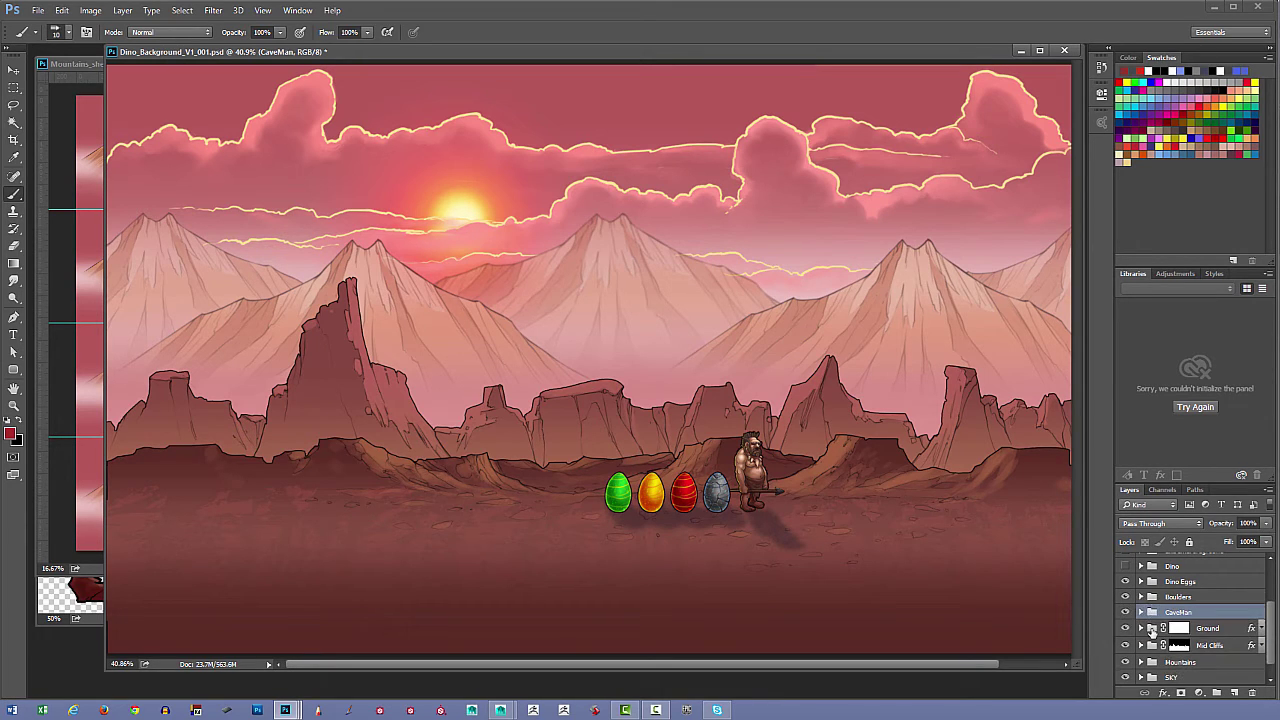
pyautogui.click(1125, 581)
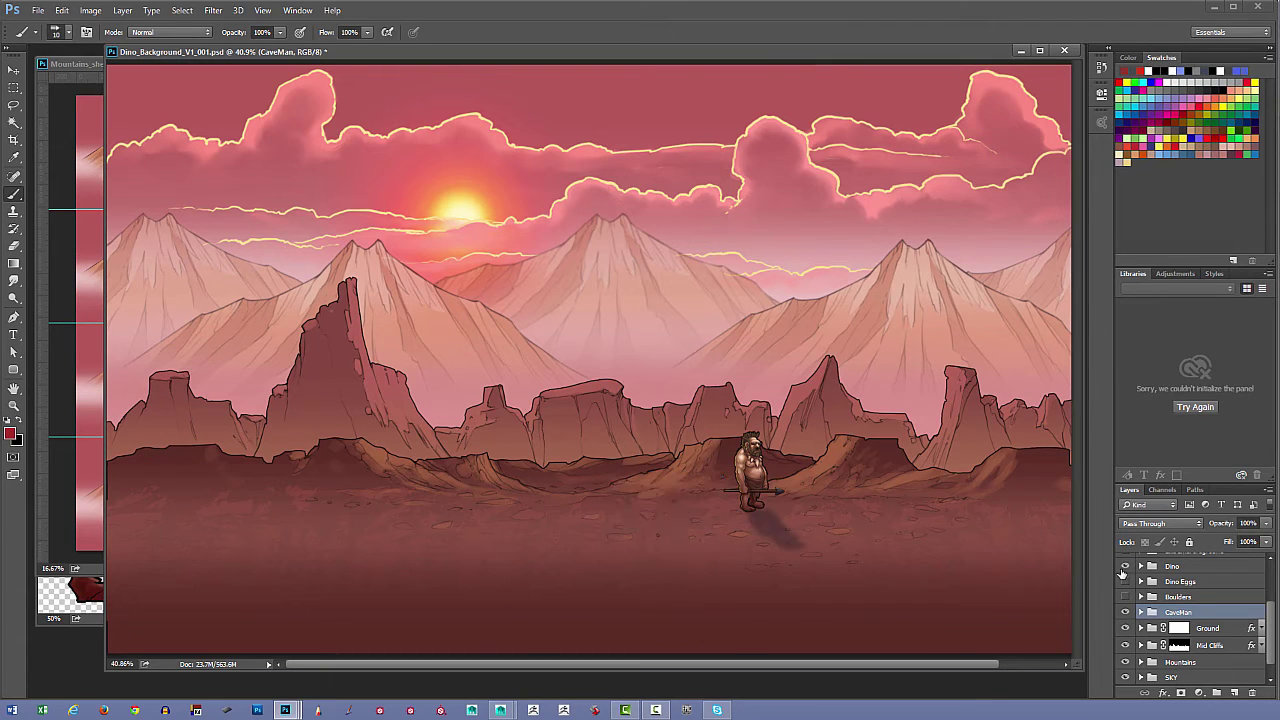
# - Make the Dino, ExtremeForeground, Vignette and ScreenSafe groups visible
pyautogui.click(1125, 566)
pyautogui.moveTo(1270, 638); pyautogui.dragTo(1270, 612)
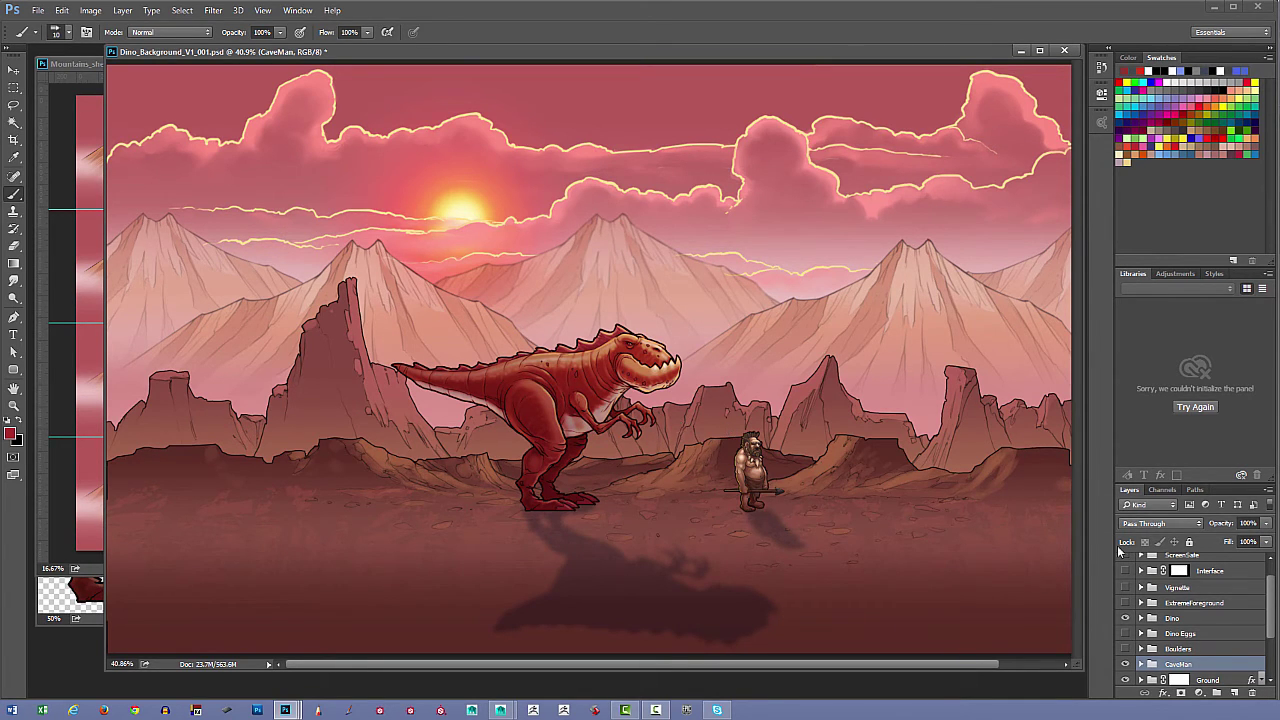
pyautogui.click(1125, 602)
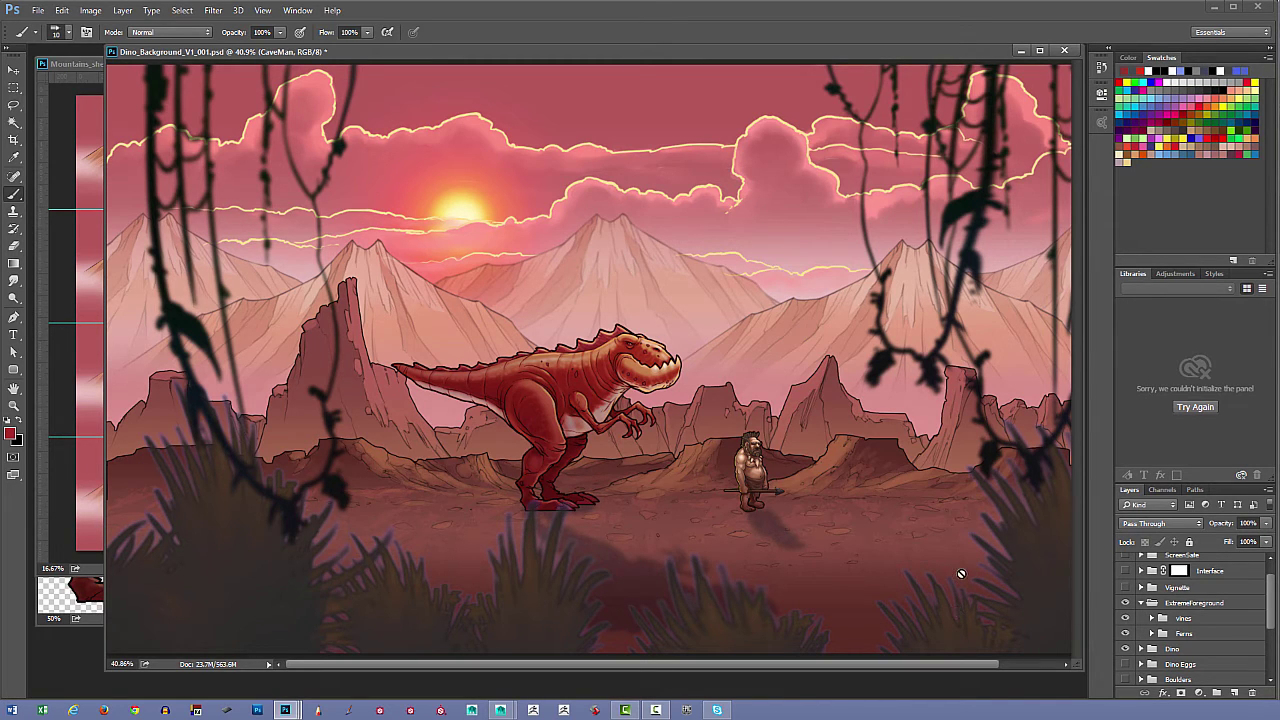
pyautogui.click(1125, 588)
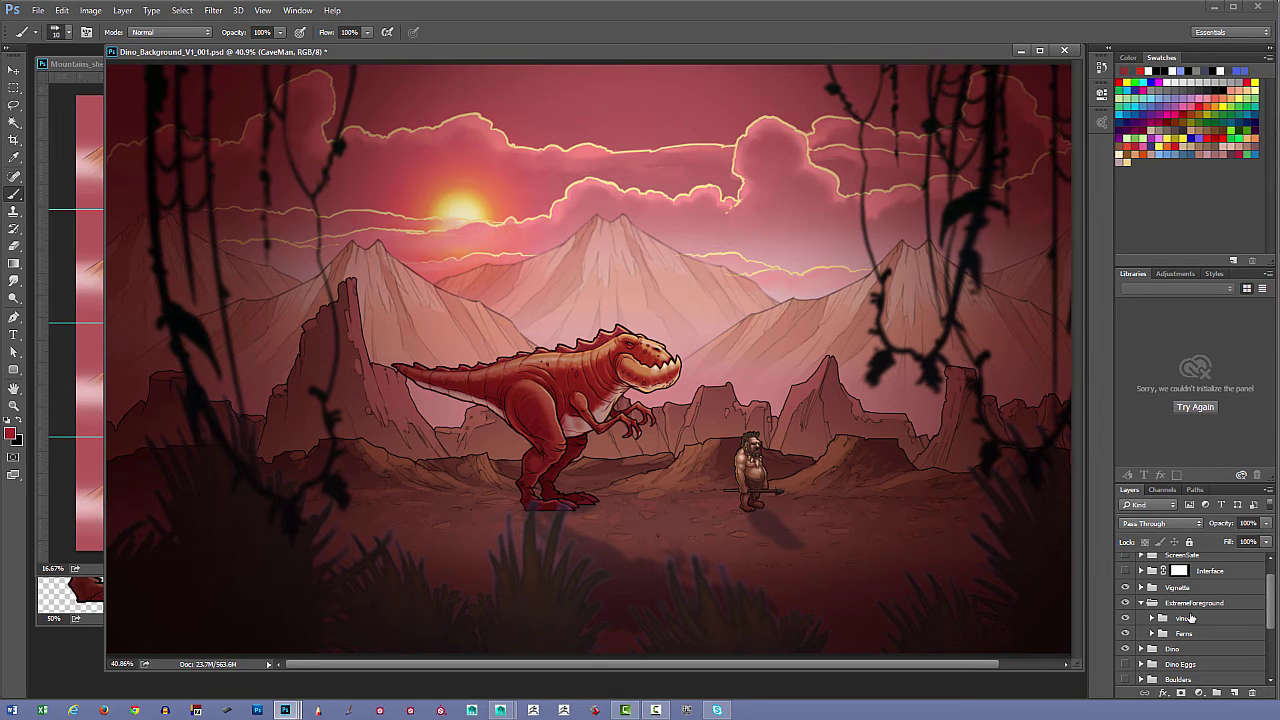
pyautogui.scroll(1, 1272, 615)
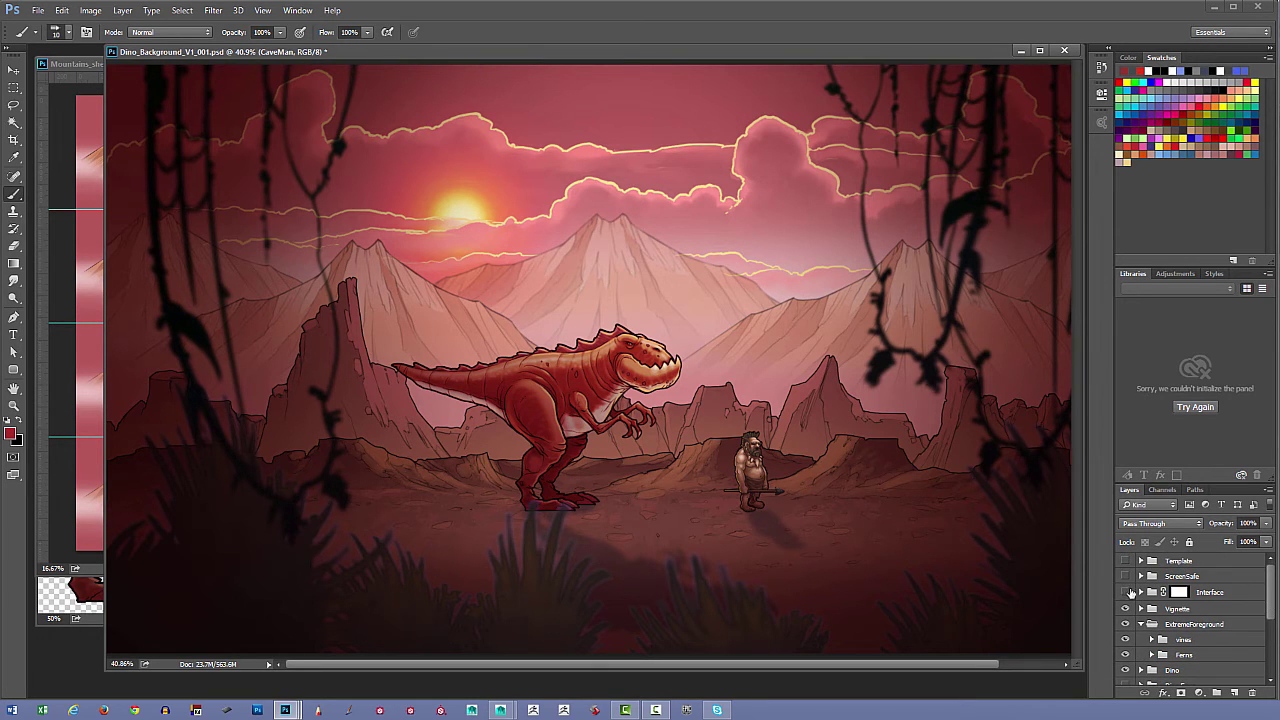
pyautogui.click(1125, 577)
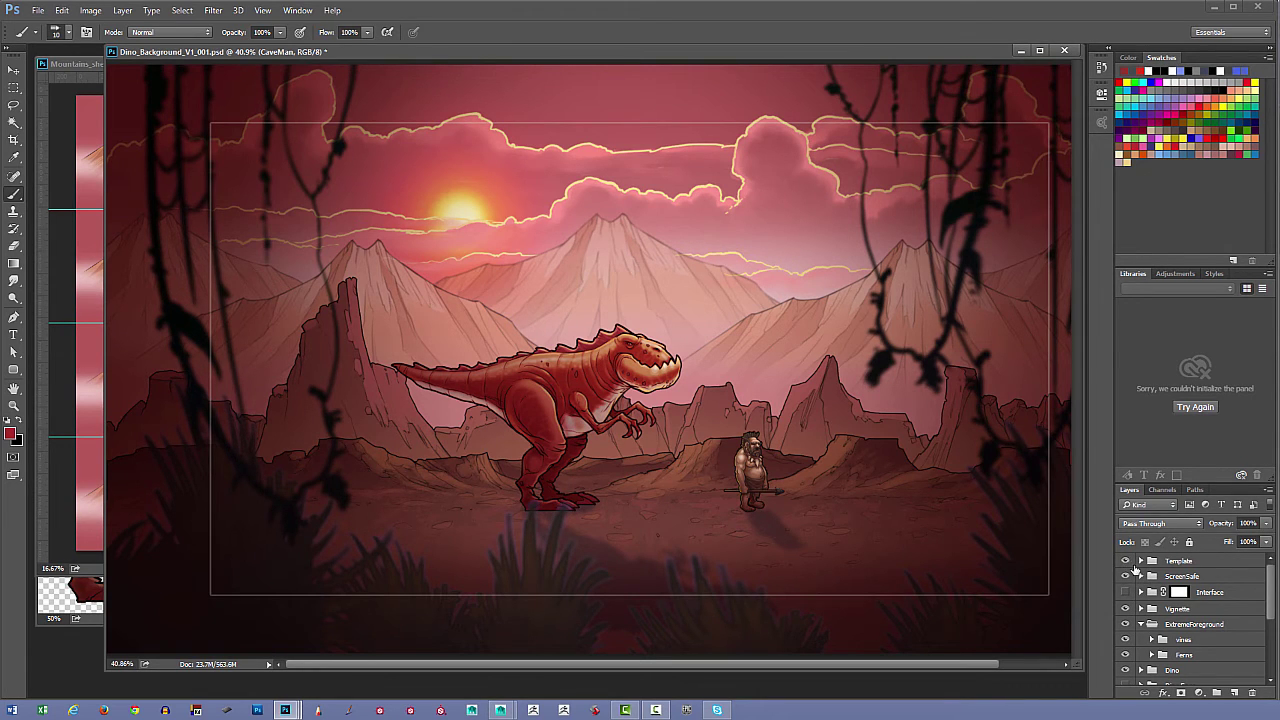
# - Show the Template group and expand it to examine the UE4 Screen overlay, then collapse and hide the group
pyautogui.click(1126, 561)
pyautogui.click(1141, 561)
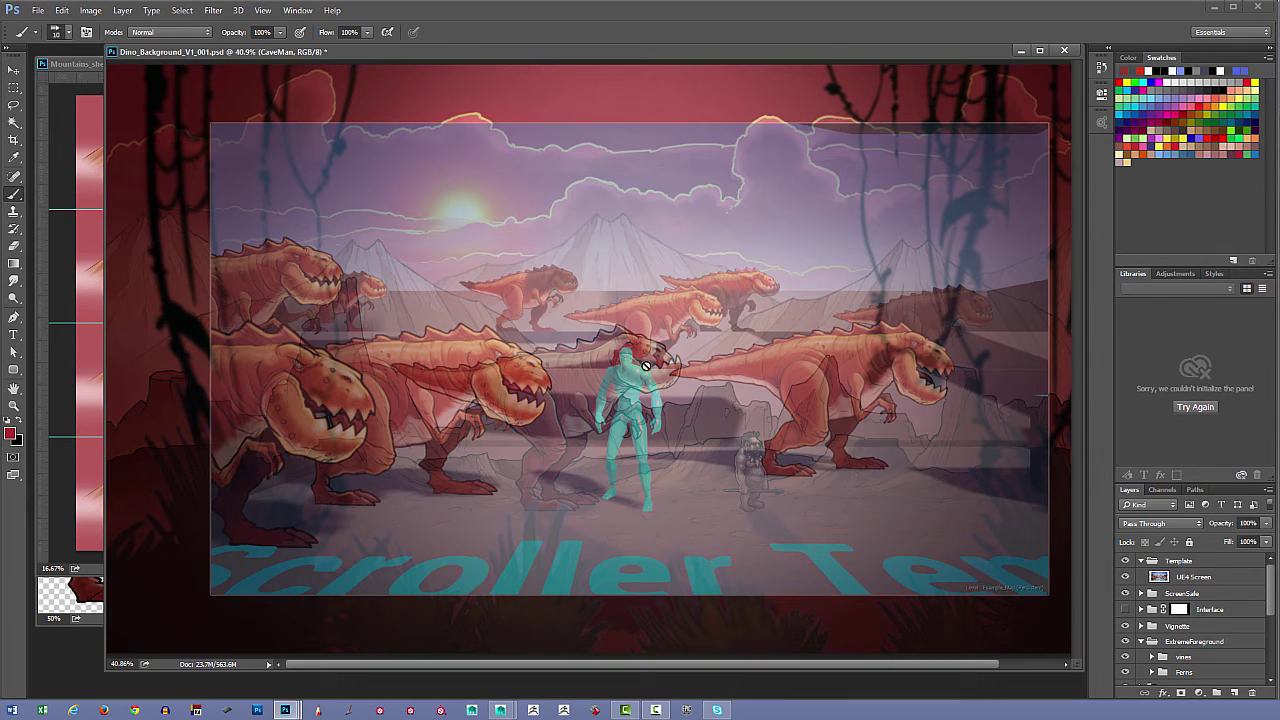
pyautogui.click(1141, 561)
pyautogui.click(1125, 561)
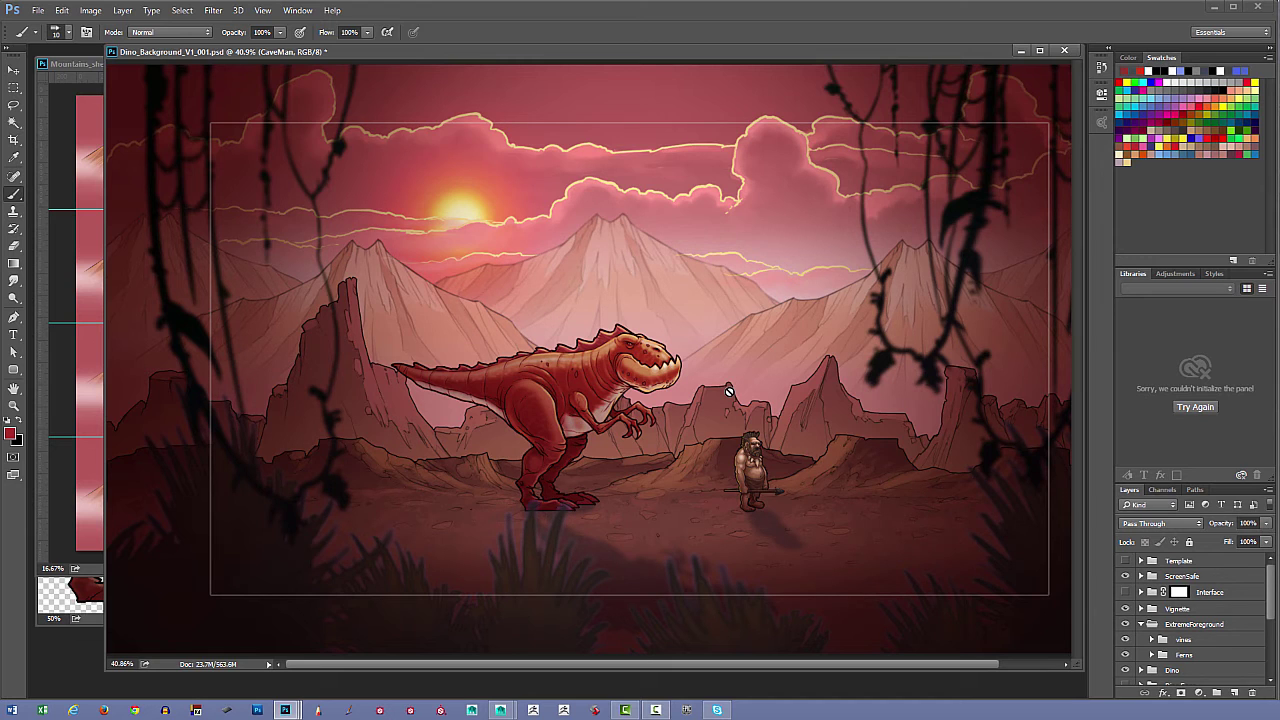
# - Show and expand the Template group, then set the UE4 Screen layer's opacity to 73%
pyautogui.click(1125, 561)
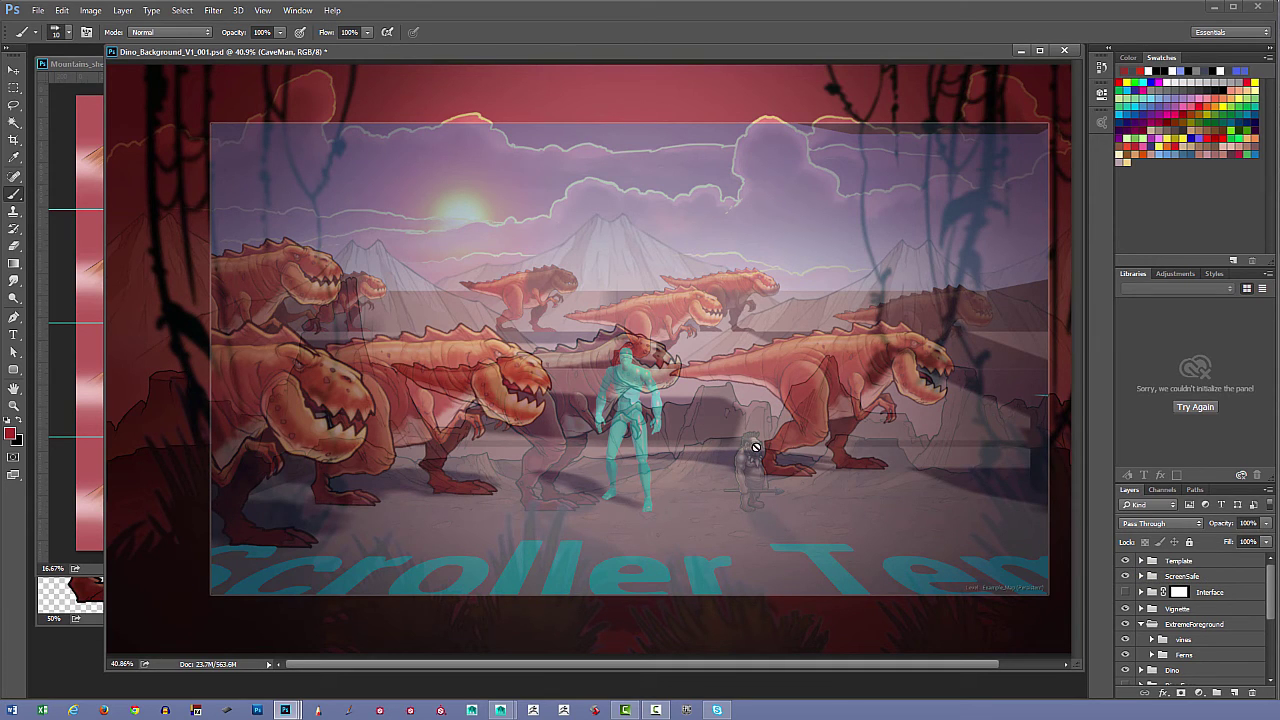
pyautogui.click(1141, 560)
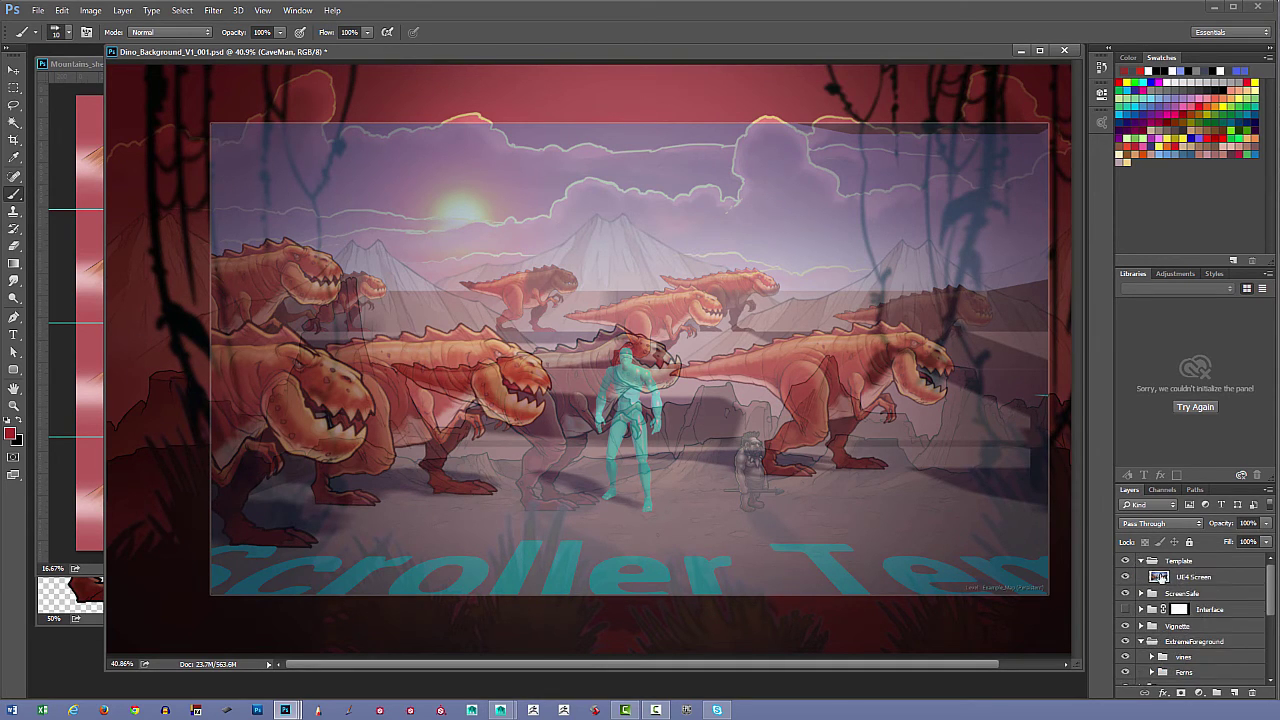
pyautogui.click(1176, 574)
pyautogui.moveTo(1266, 523); pyautogui.dragTo(1245, 539)
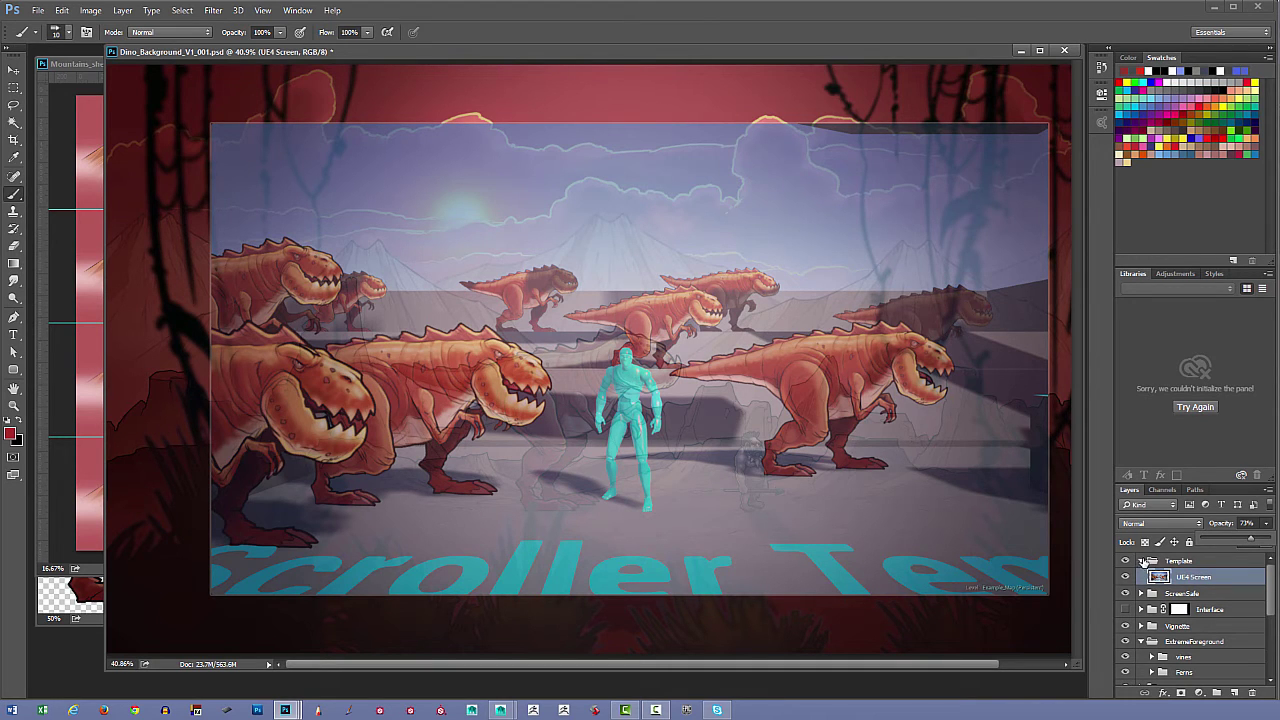
# - Collapse and hide the Template group, then make the Interface group visible
pyautogui.click(1178, 561)
pyautogui.click(1141, 561)
pyautogui.click(1125, 561)
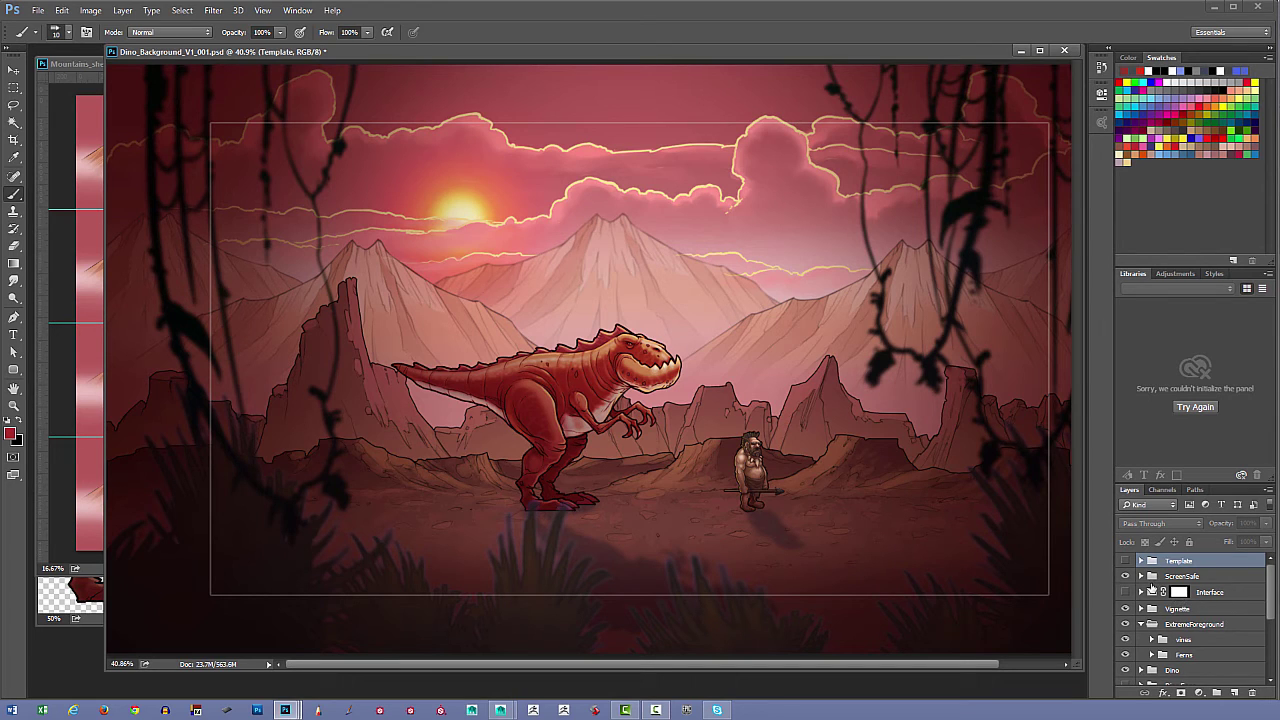
pyautogui.click(1126, 592)
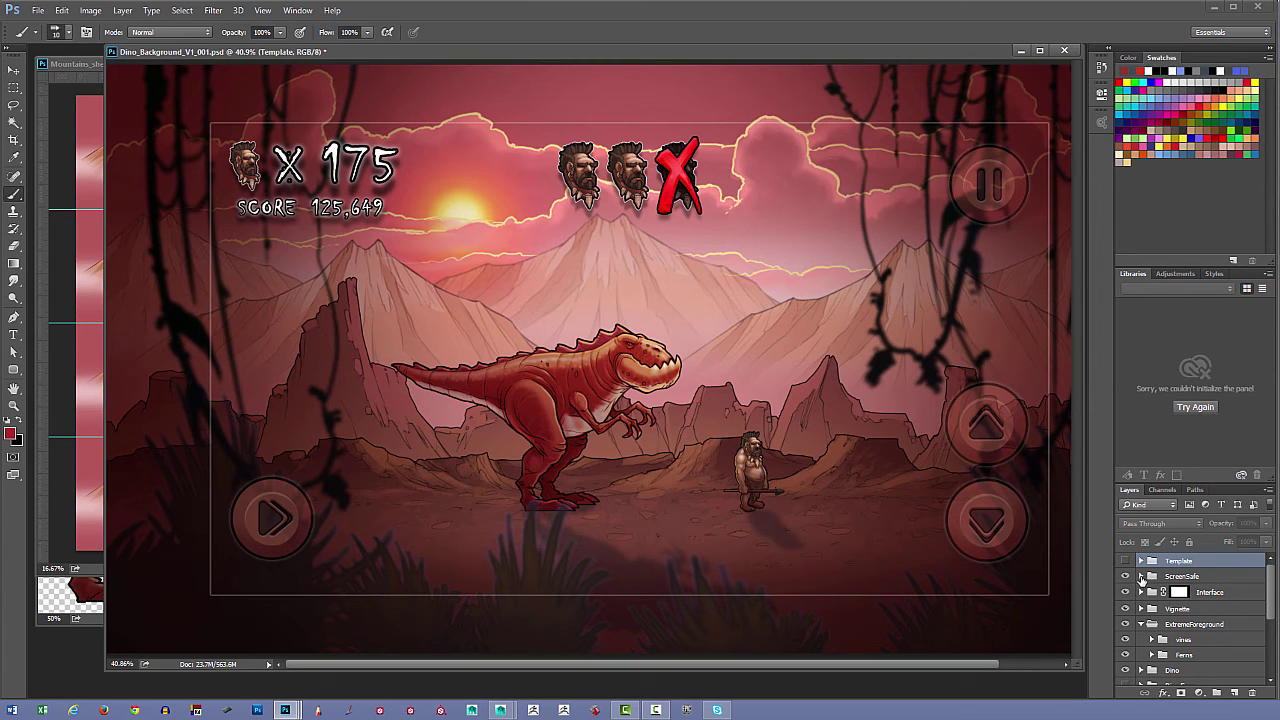
# - Expand the ScreenSafe and Vignette groups in turn to examine their Cover and Color Fill 3 layers, collapsing each again
pyautogui.click(1141, 577)
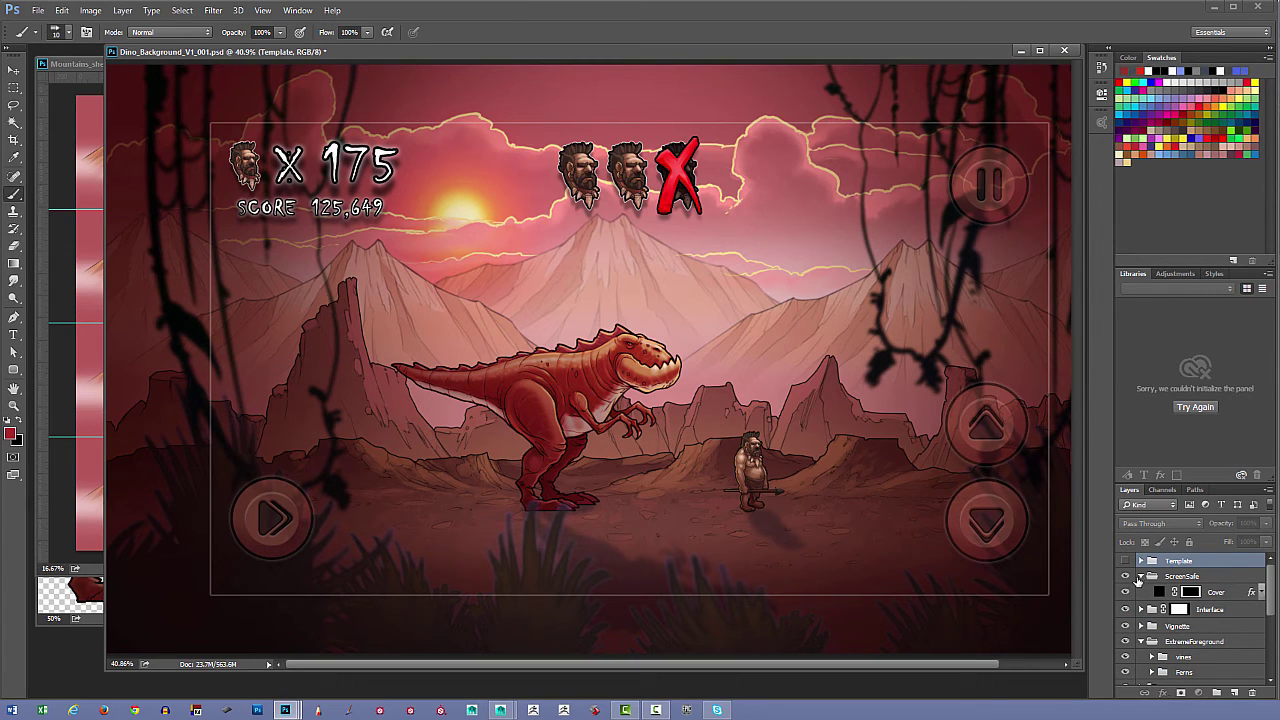
pyautogui.click(1140, 577)
pyautogui.click(1141, 609)
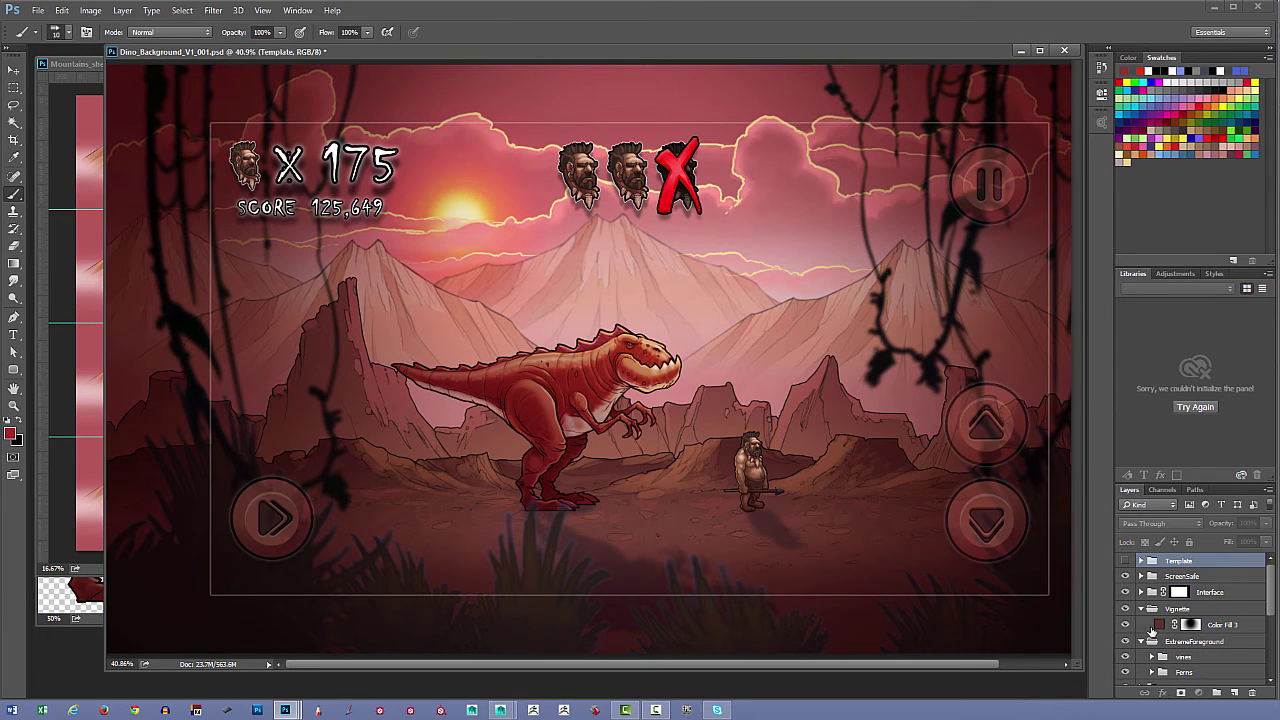
pyautogui.click(1141, 609)
# - Expand the Interface group and switch its Heads Upper and Movement subgroups off and on to examine what each contains
pyautogui.click(1141, 592)
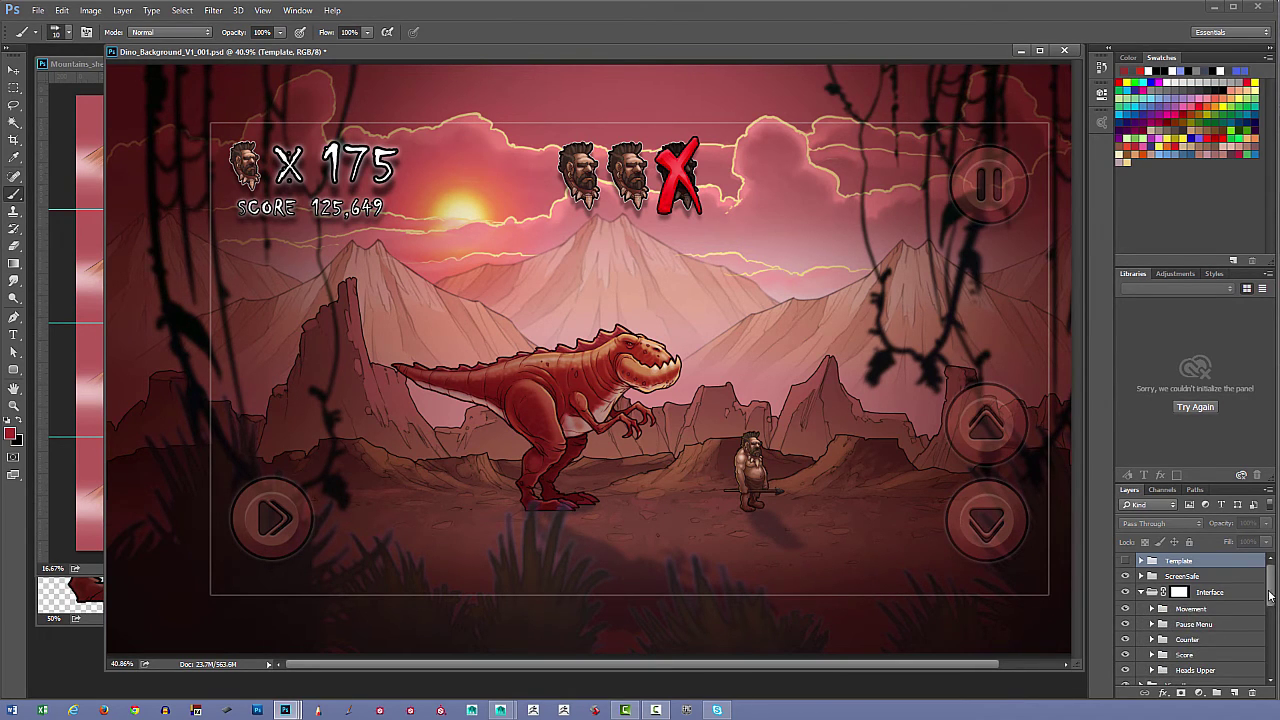
pyautogui.scroll(-2, 1200, 620)
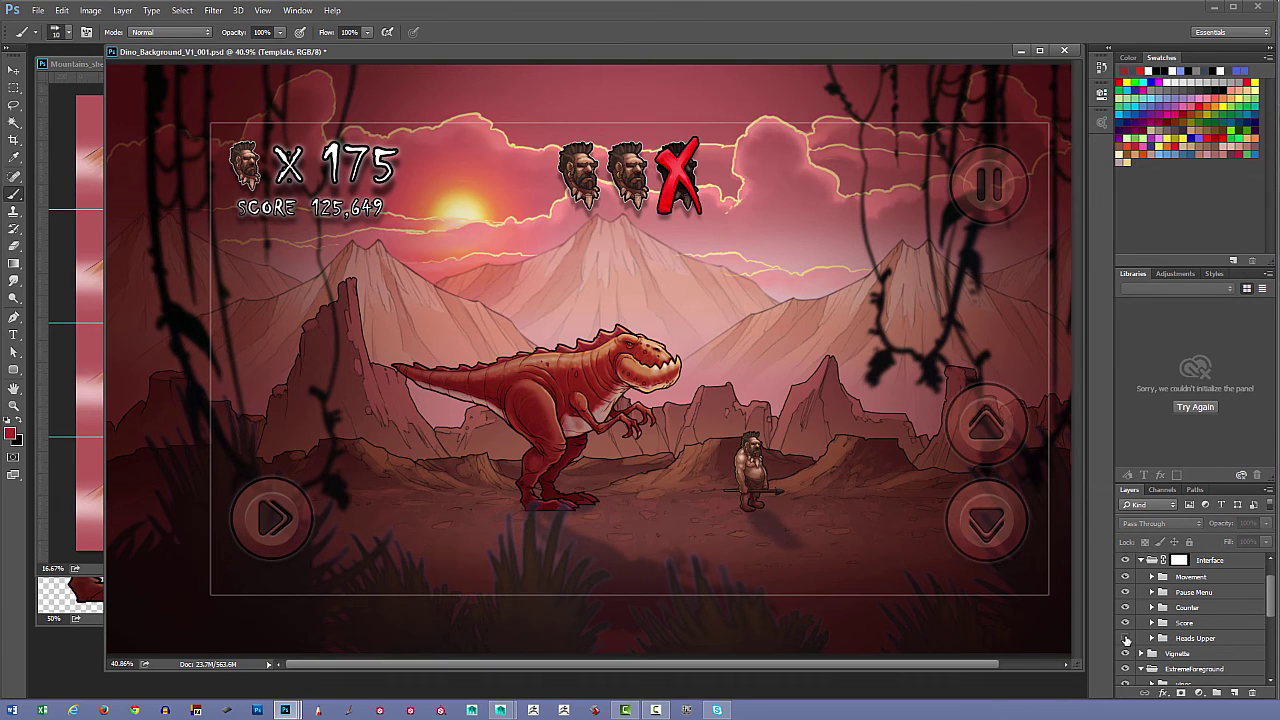
pyautogui.click(1126, 638)
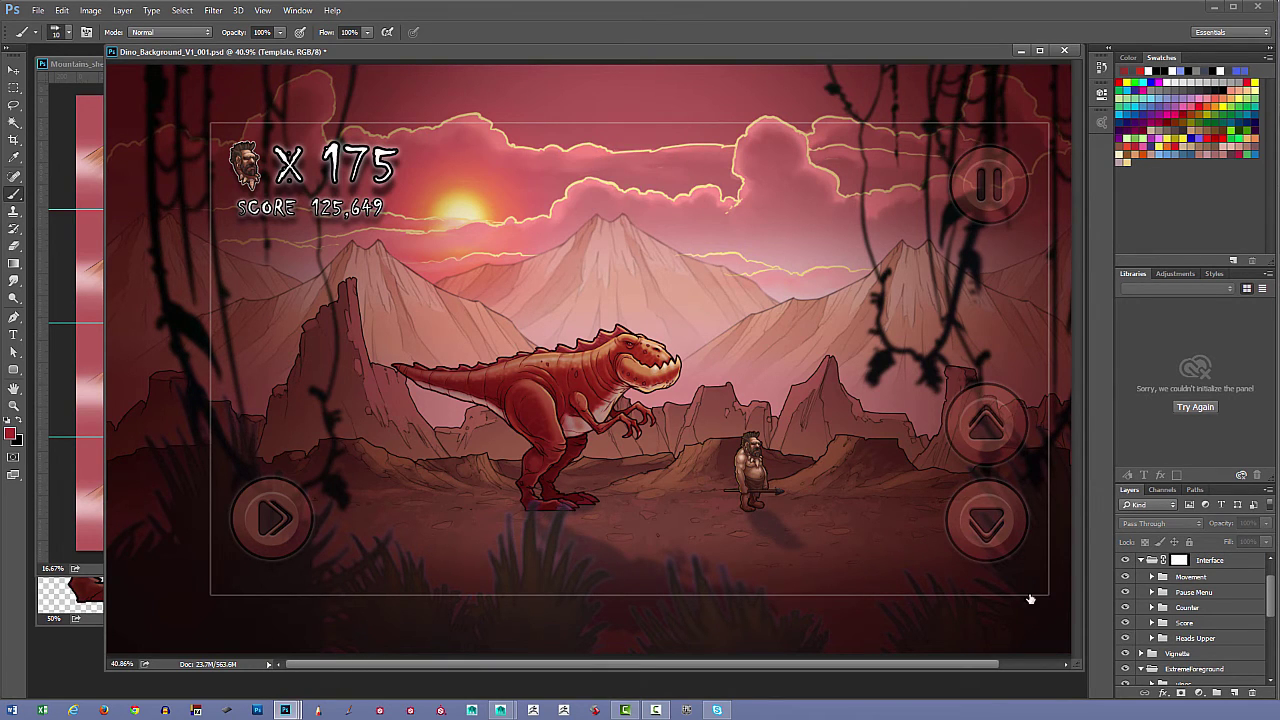
pyautogui.click(1125, 637)
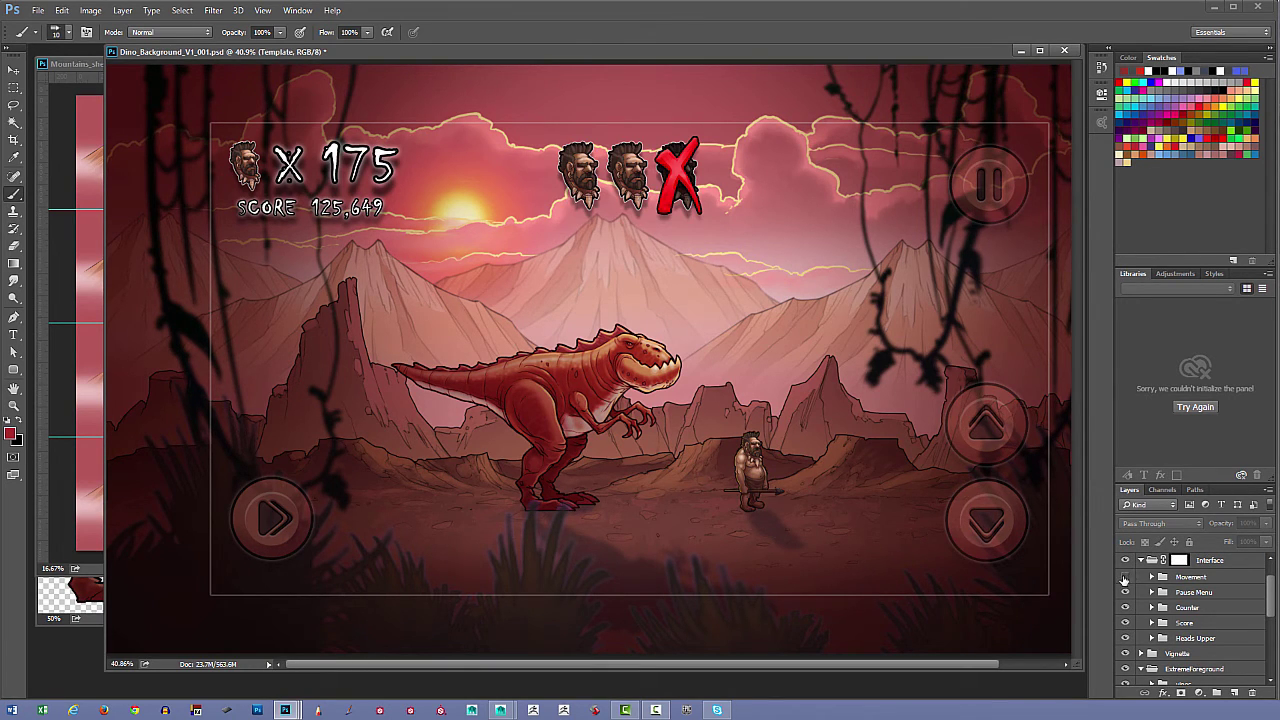
pyautogui.click(1124, 580)
pyautogui.click(1124, 579)
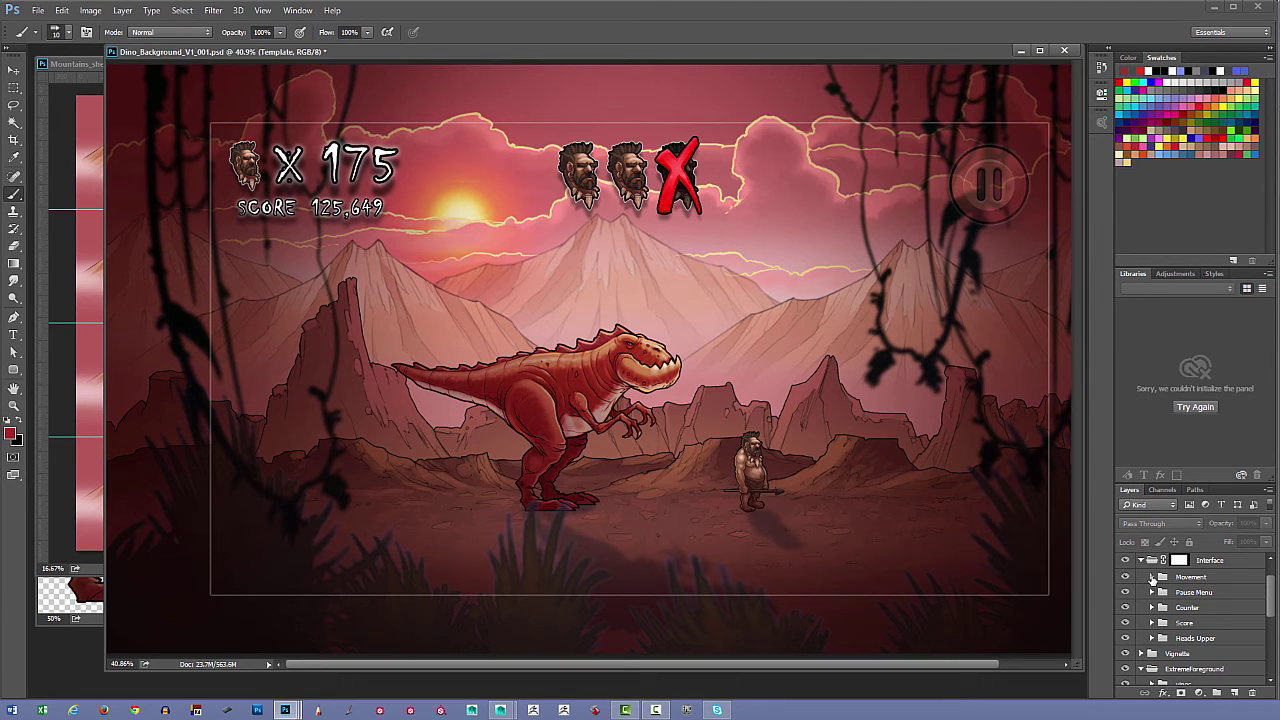
# - Open the Jump smart object from the Movement subgroup, examine the fill layers in its Crouch group, and close it without saving
pyautogui.click(1151, 578)
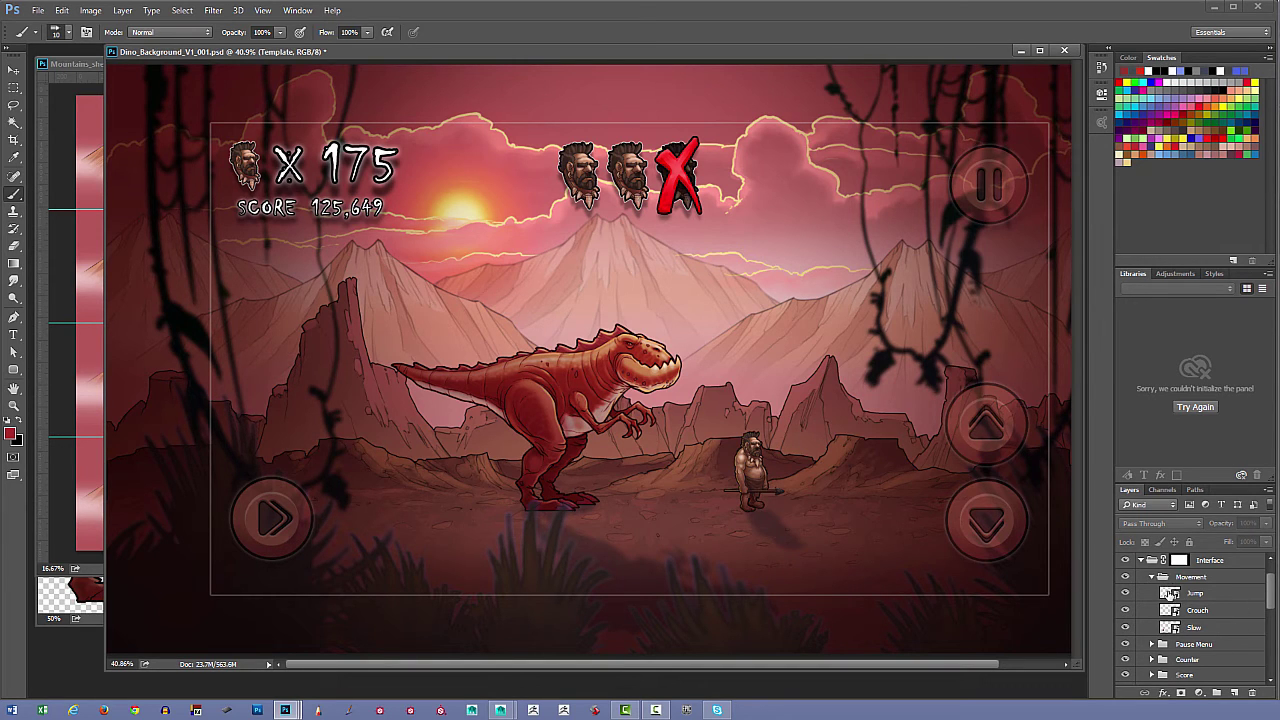
pyautogui.doubleClick(1172, 593)
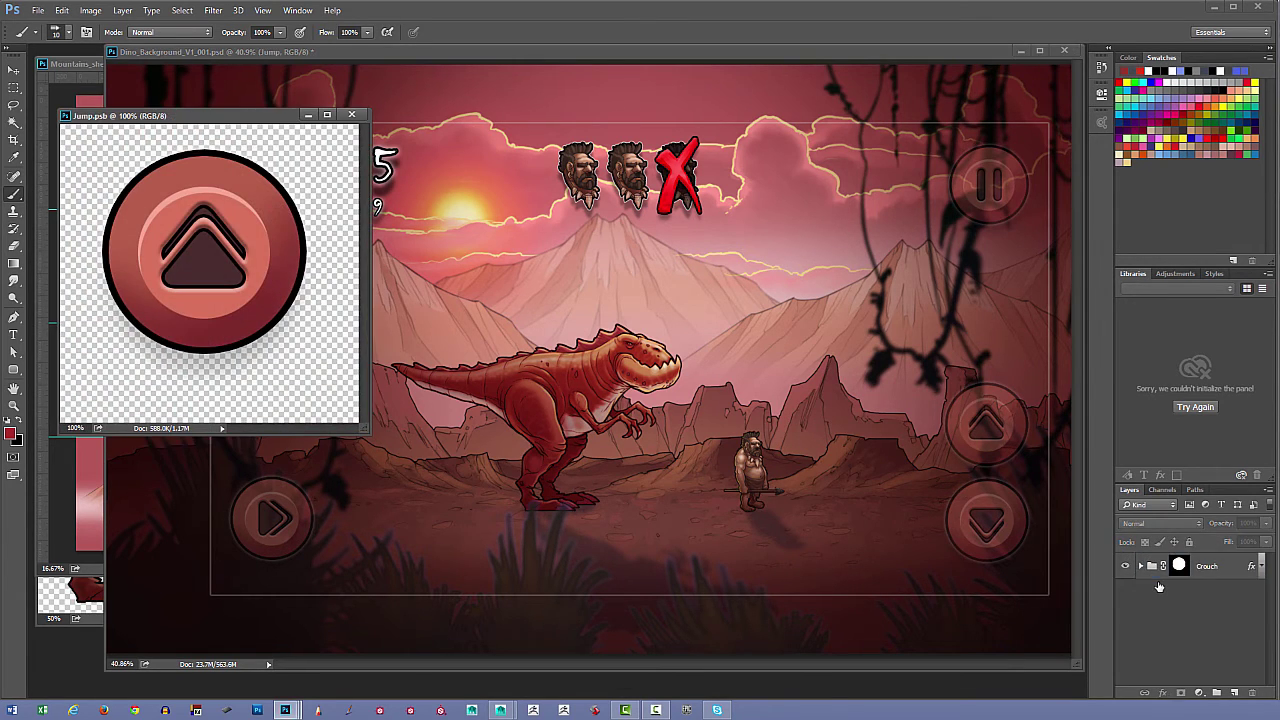
pyautogui.moveTo(269, 119); pyautogui.dragTo(574, 234)
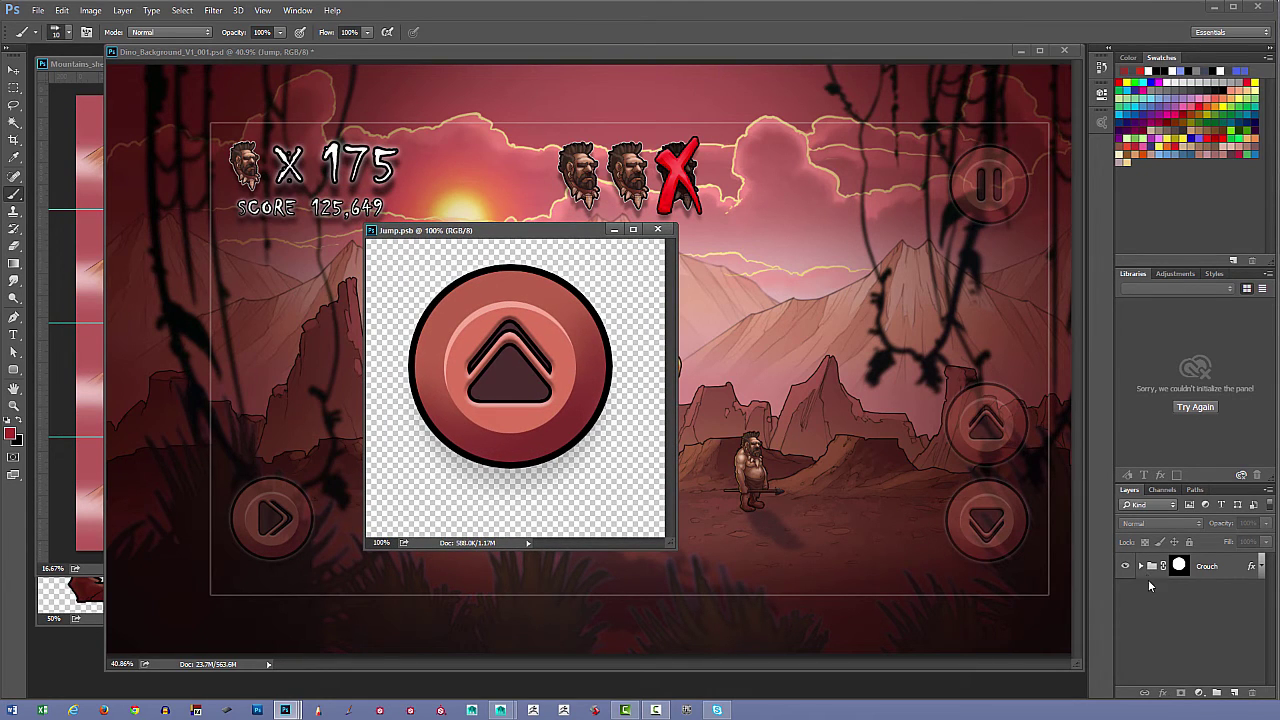
pyautogui.click(1141, 567)
pyautogui.moveTo(1270, 597)
pyautogui.mouseDown()
pyautogui.moveTo(1274, 632)
pyautogui.moveTo(1271, 590)
pyautogui.mouseUp()
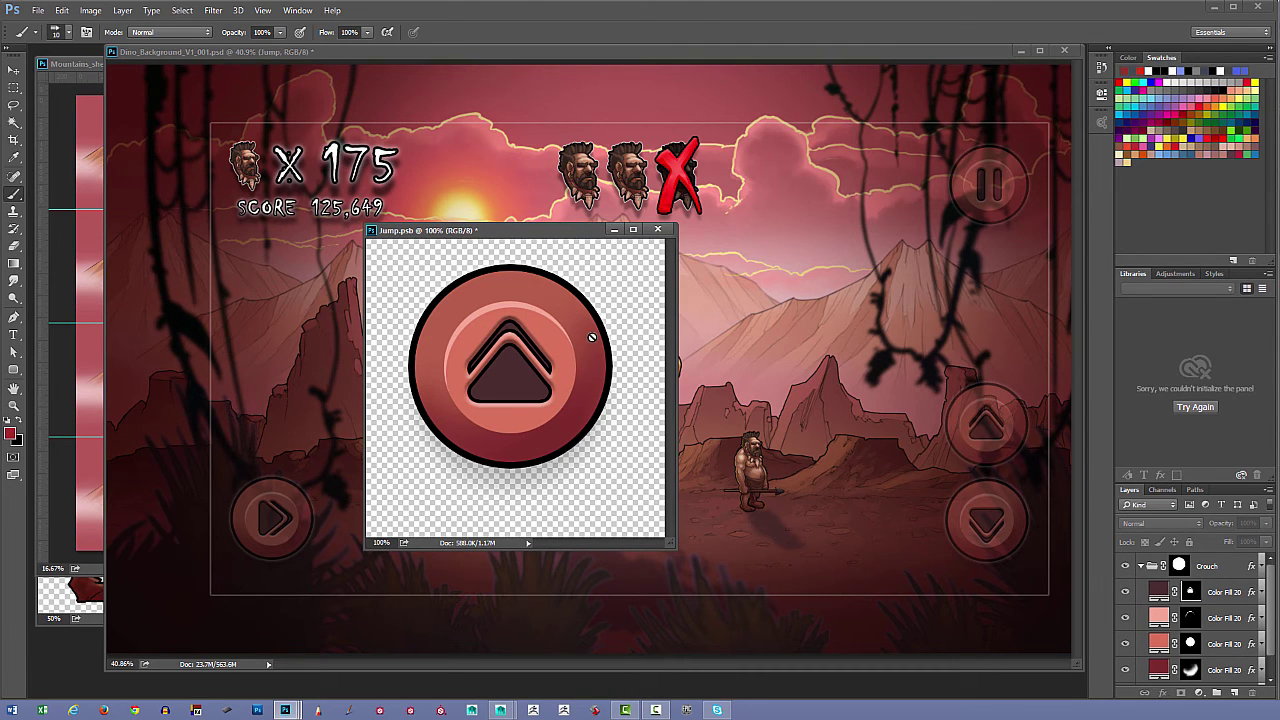
pyautogui.click(657, 230)
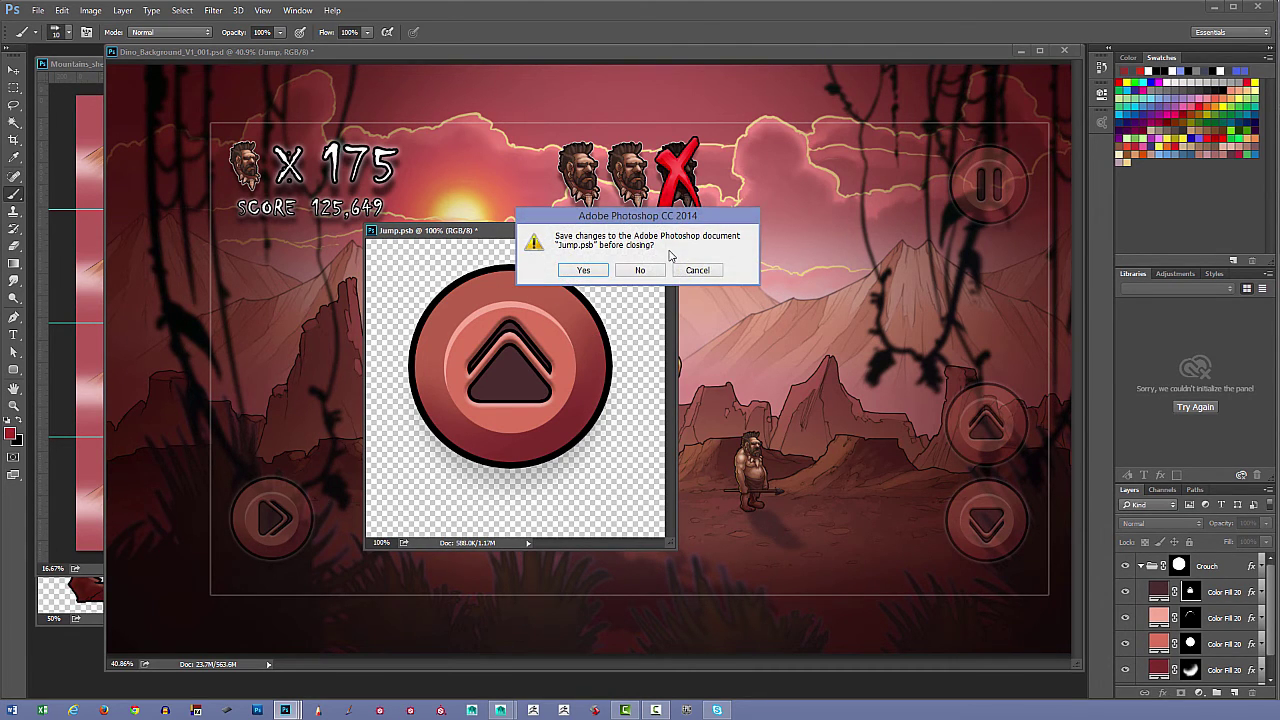
pyautogui.click(639, 270)
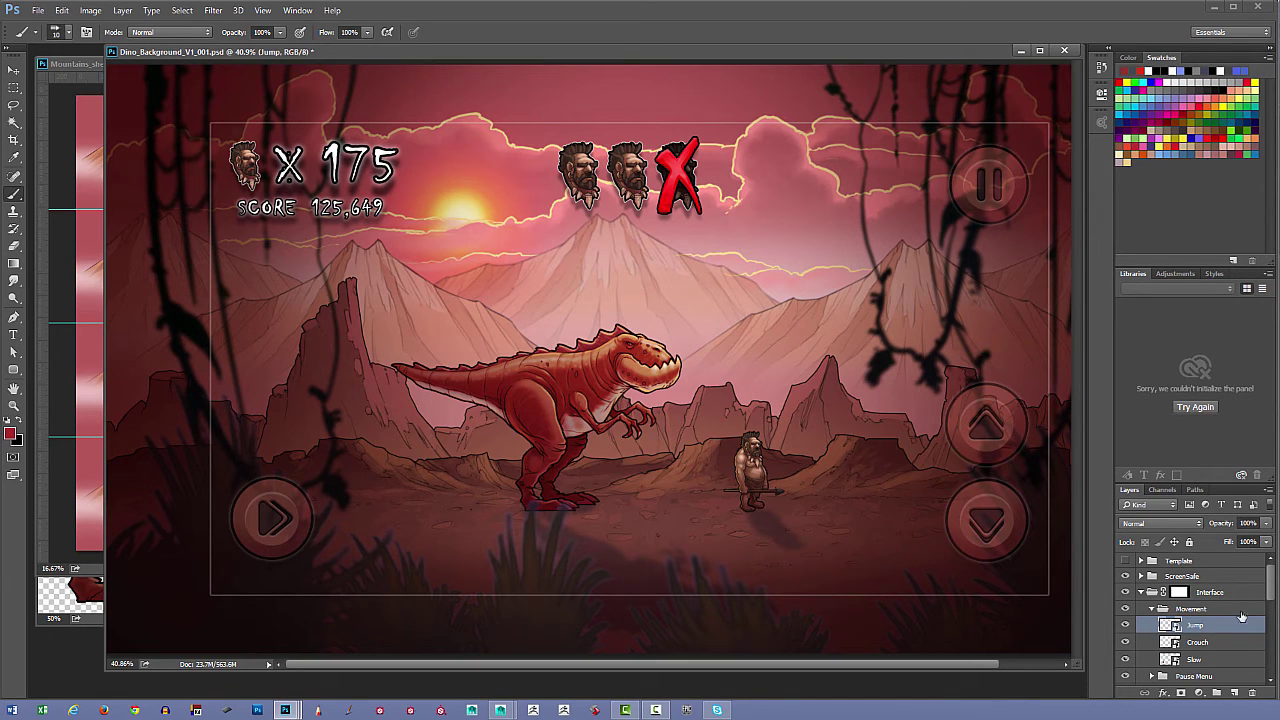
# - Collapse the Interface and ExtremeForeground groups, then move the background document aside and bring DinoBiters_TestDino_001.psd into view
pyautogui.click(1141, 592)
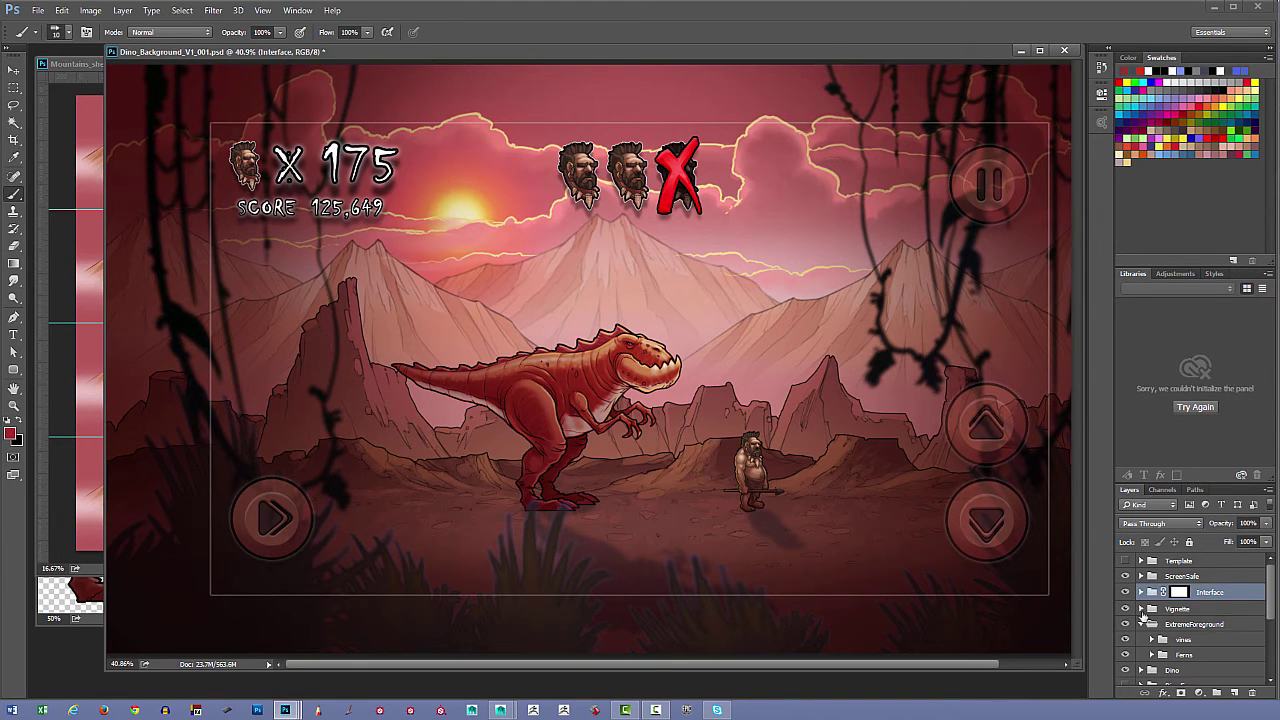
pyautogui.click(1141, 624)
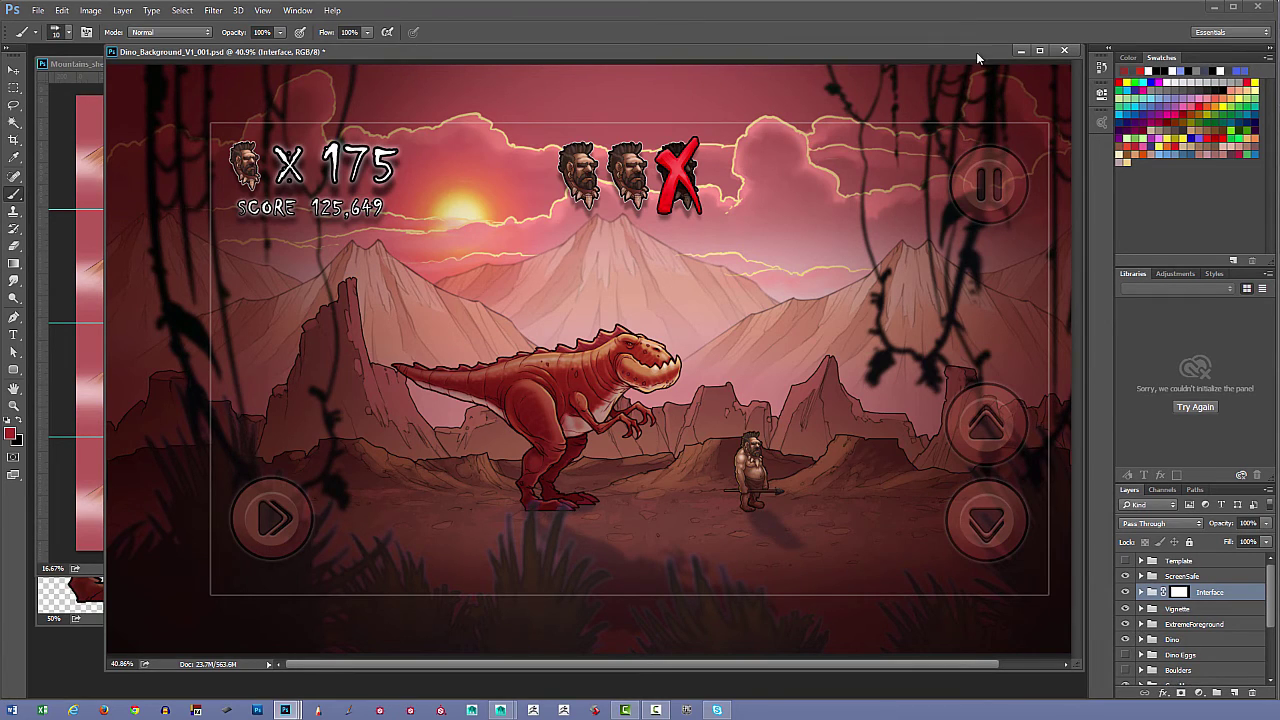
pyautogui.moveTo(943, 54); pyautogui.dragTo(906, 598)
pyautogui.moveTo(688, 66); pyautogui.dragTo(791, 106)
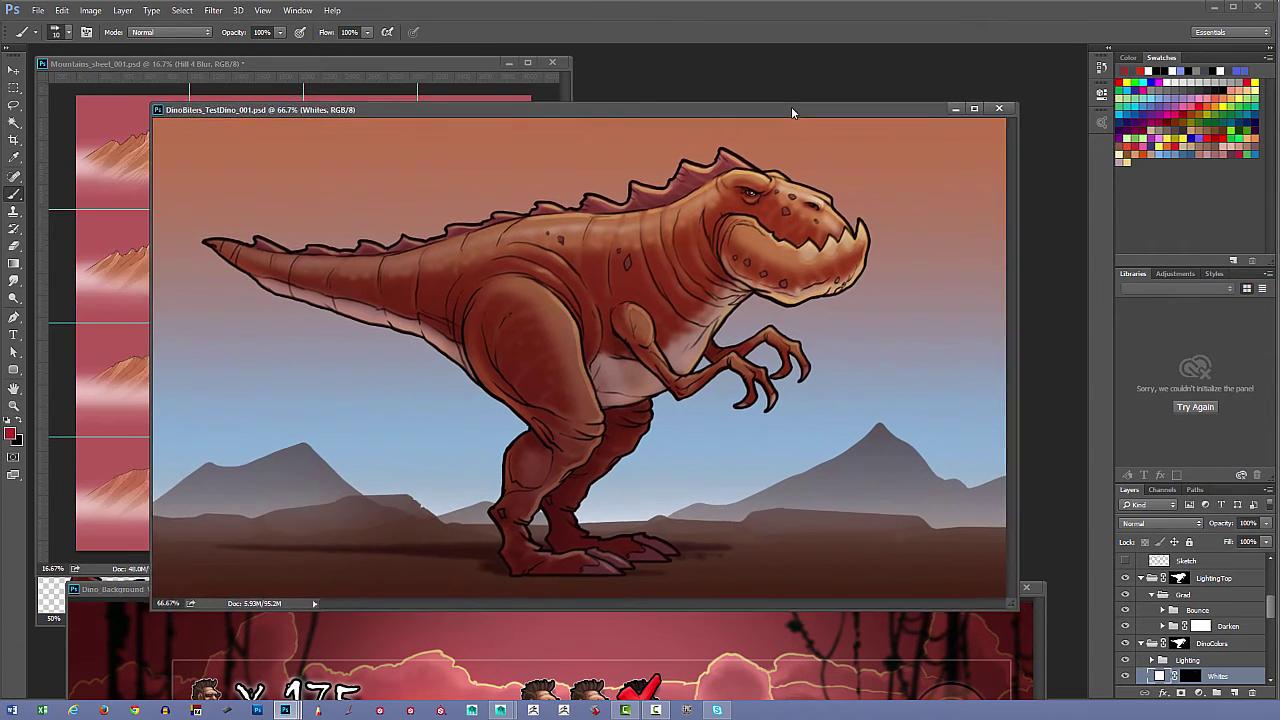
pyautogui.moveTo(617, 107); pyautogui.dragTo(624, 125)
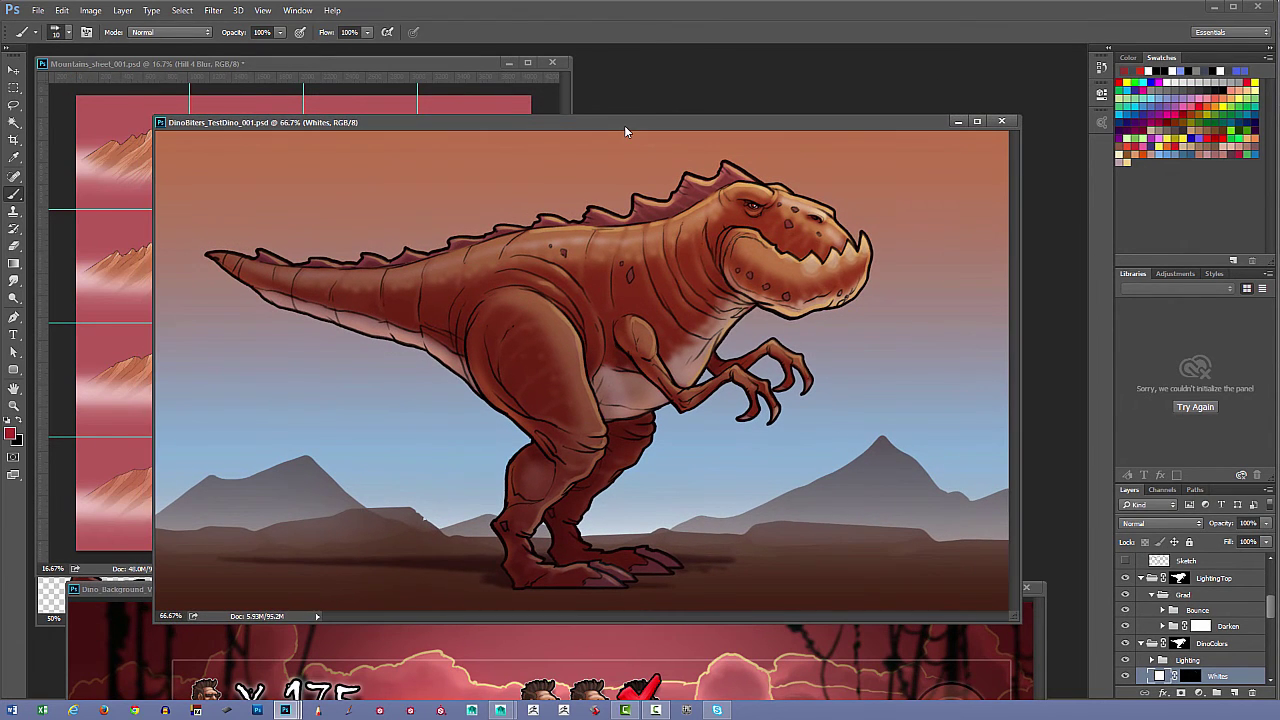
# - Collapse the LightingTop, DinoColors, BKG and LineWork groups in the dinosaur document
pyautogui.click(1141, 578)
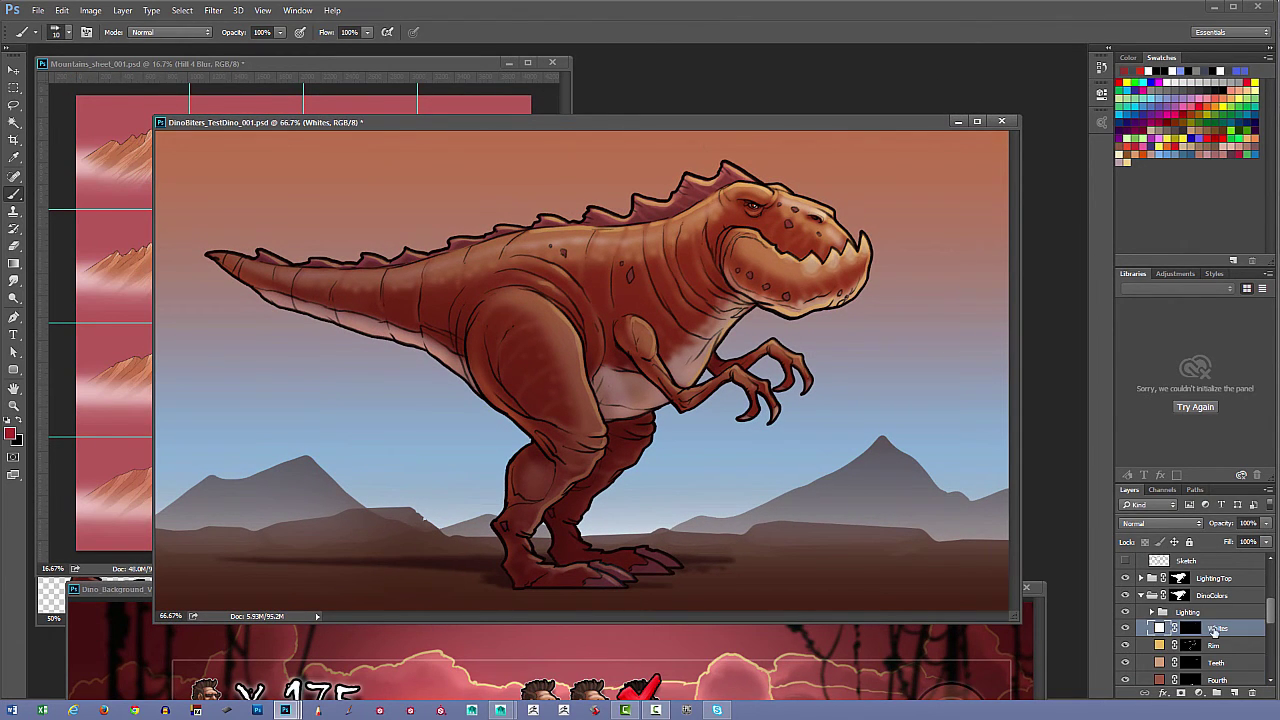
pyautogui.click(1141, 595)
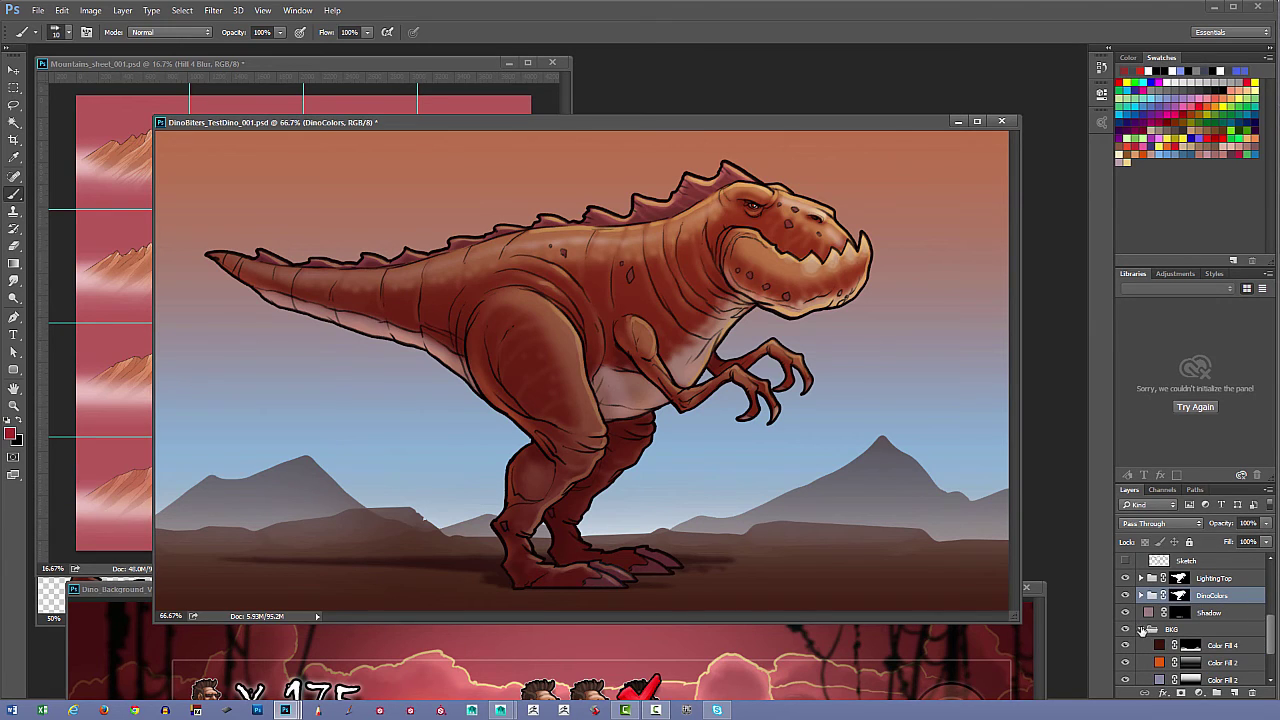
pyautogui.click(1141, 628)
pyautogui.scroll(3, 1271, 621)
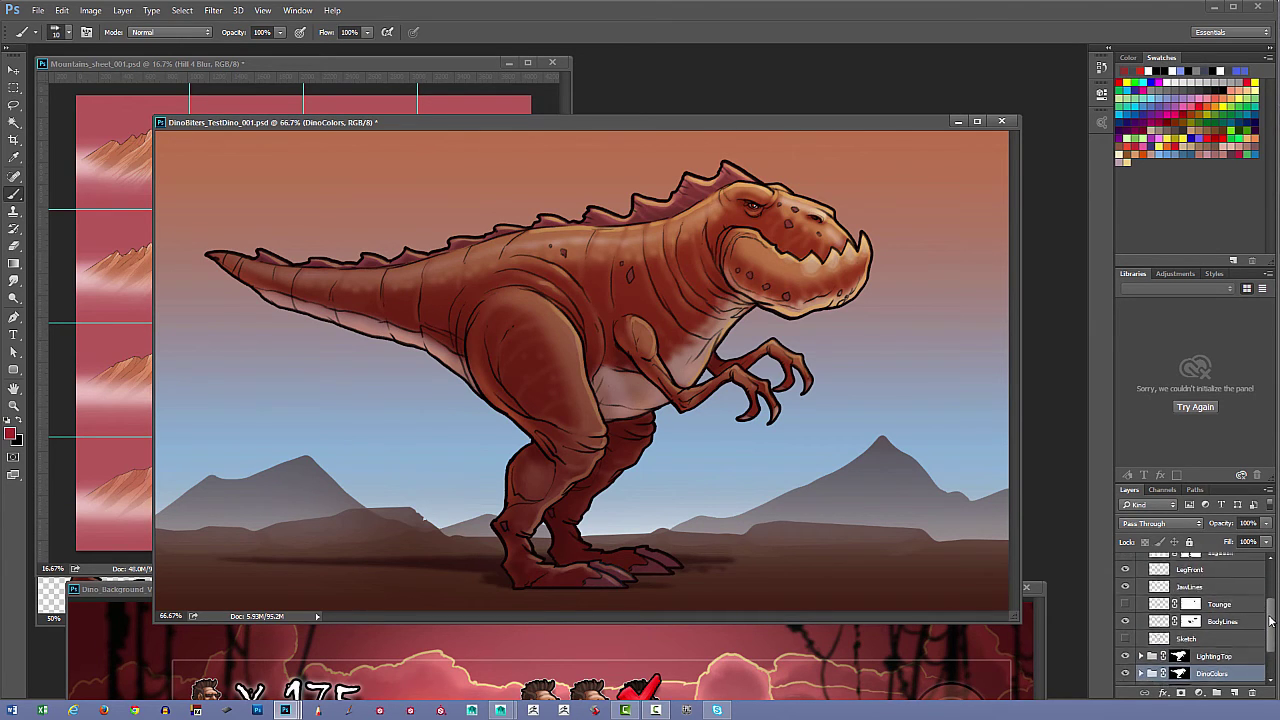
pyautogui.scroll(3, 1271, 621)
pyautogui.click(1141, 578)
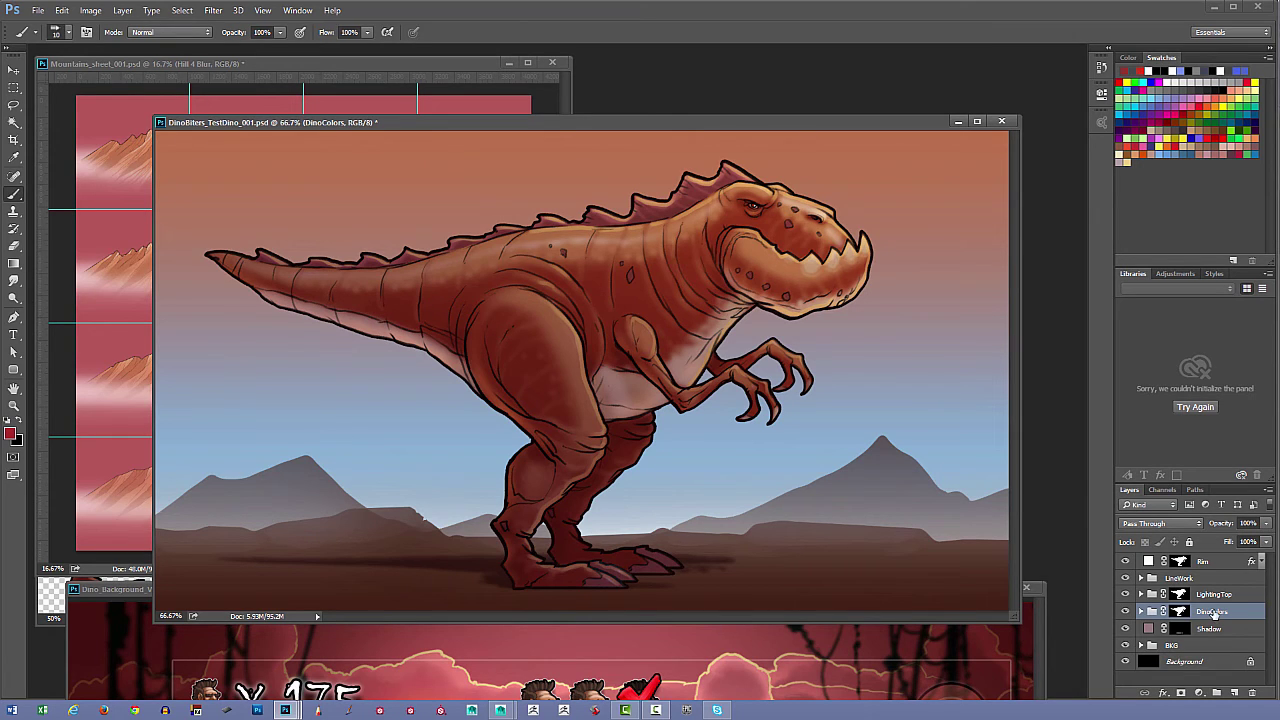
# - Switch the BKG group and the Shadow layer off and on to examine the backdrop and the dinosaur's ground shadow
pyautogui.click(1126, 645)
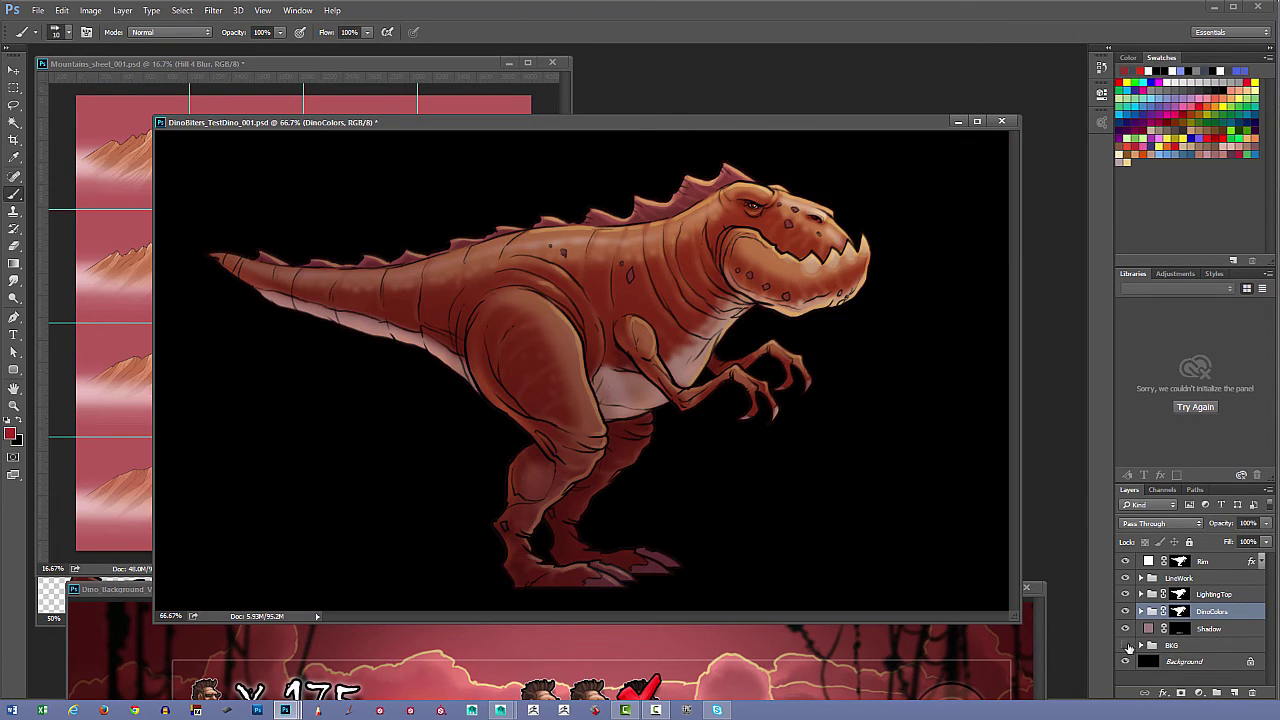
pyautogui.click(1126, 646)
pyautogui.click(1126, 645)
pyautogui.click(1126, 646)
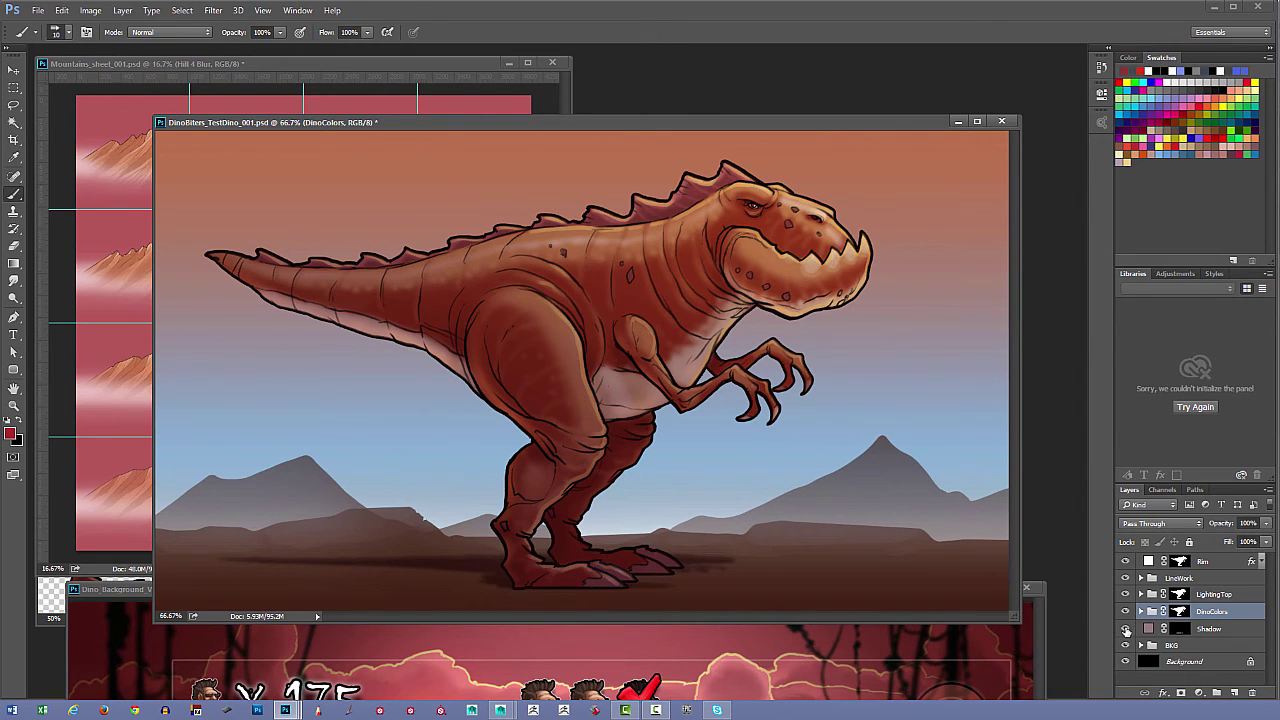
pyautogui.click(1125, 628)
pyautogui.click(1125, 628)
# - Hide the DinoColors and LightingTop groups to examine the bare line work, then show both again
pyautogui.click(1125, 611)
pyautogui.click(1125, 594)
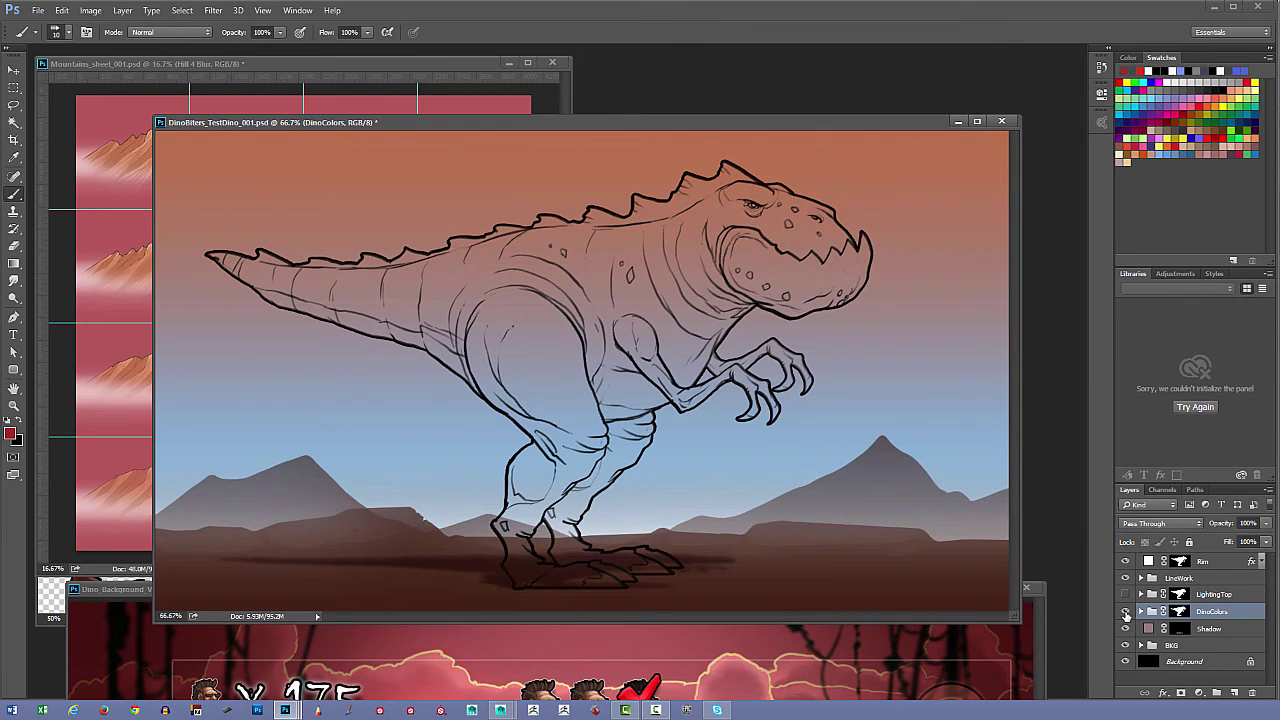
pyautogui.click(1125, 611)
pyautogui.click(1125, 594)
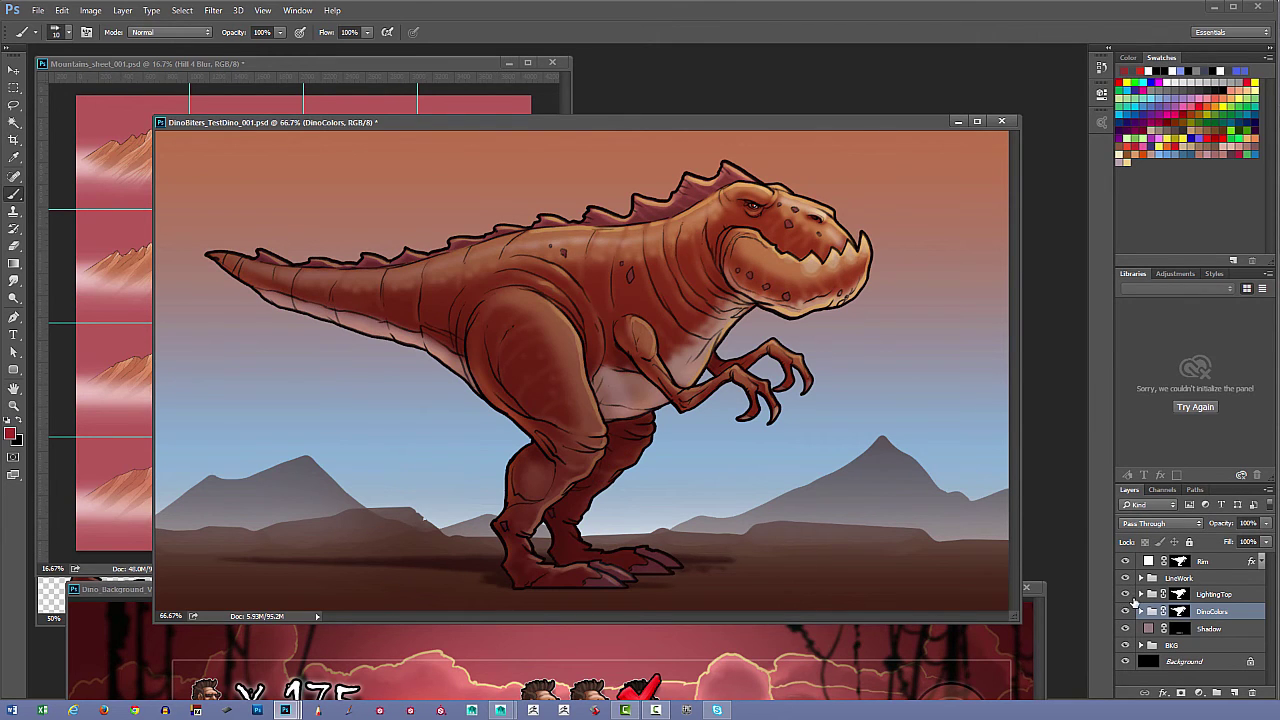
# - Expand the LightingTop group, toggle its Darken subgroup to compare the shading, and expand Darken to examine its fill layer
pyautogui.click(1141, 594)
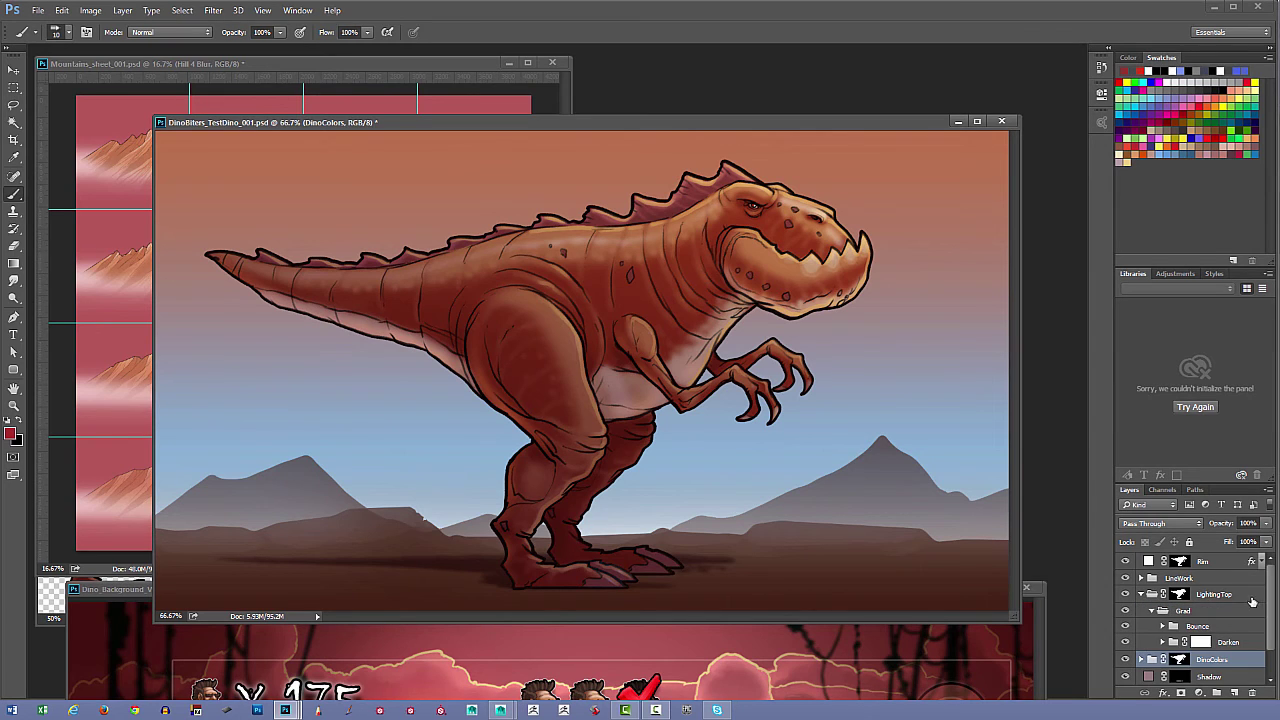
pyautogui.moveTo(1271, 597); pyautogui.dragTo(1271, 616)
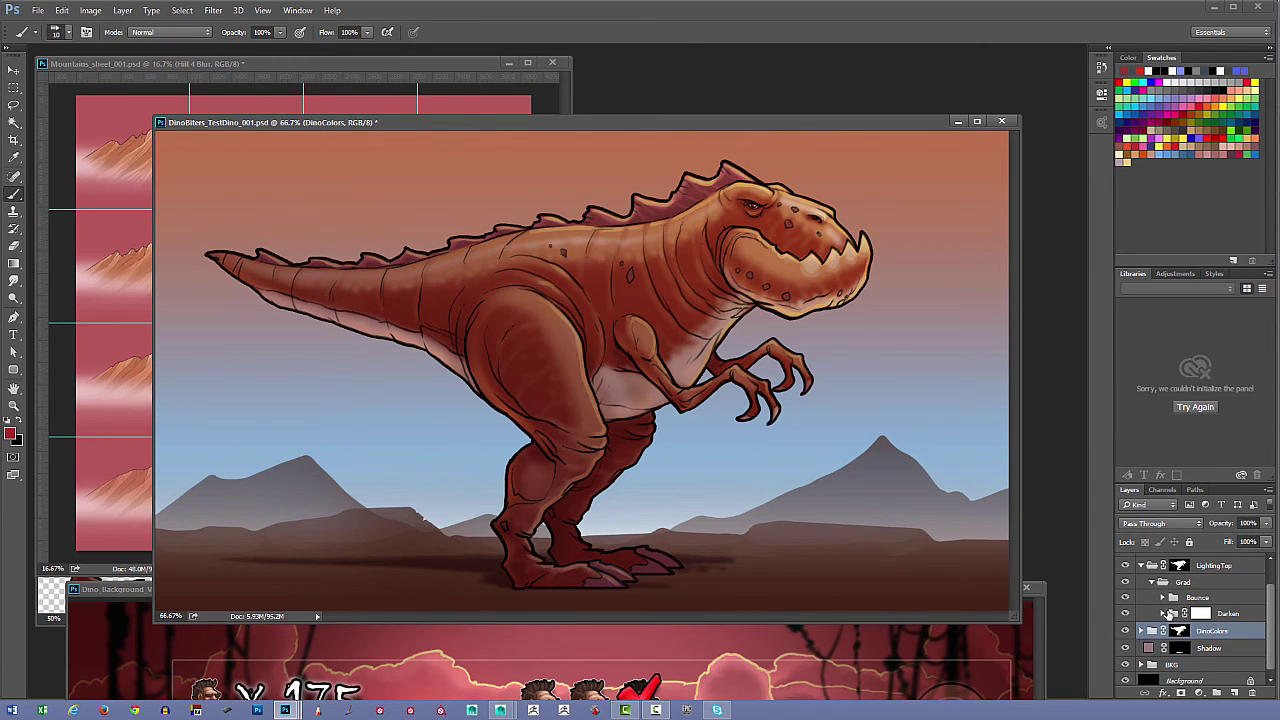
pyautogui.click(1125, 614)
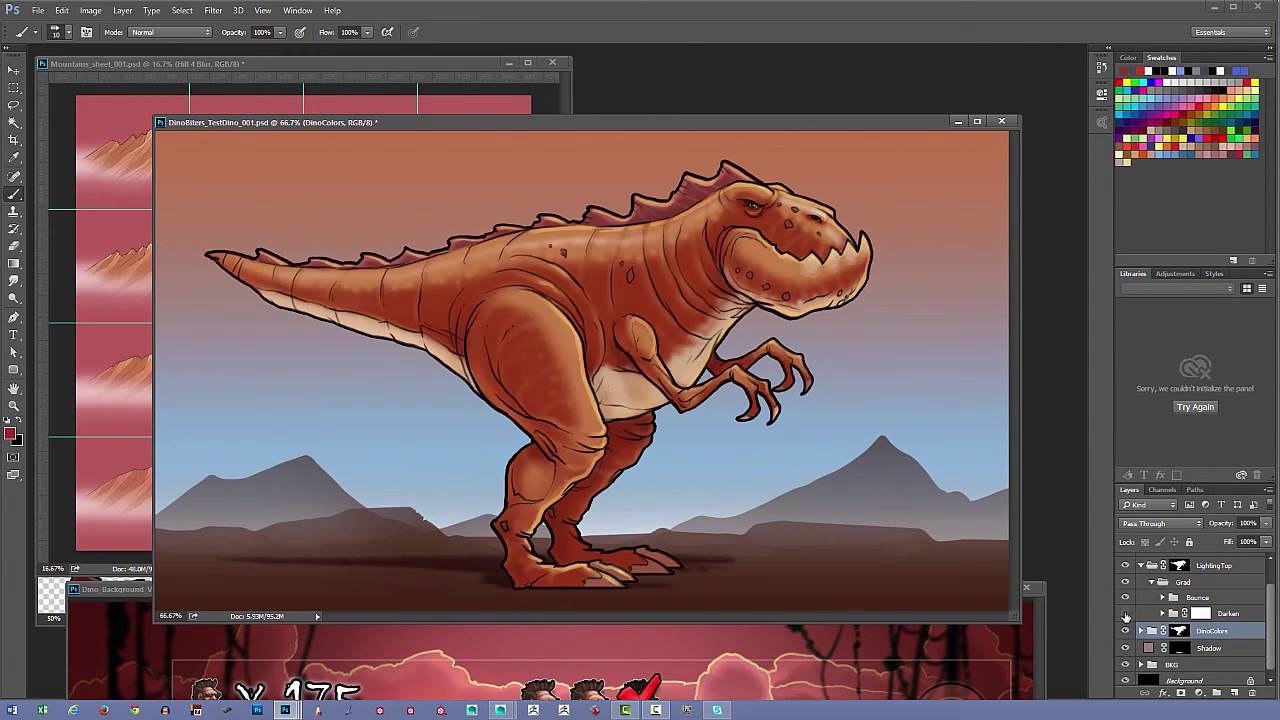
pyautogui.click(1125, 614)
pyautogui.click(1162, 613)
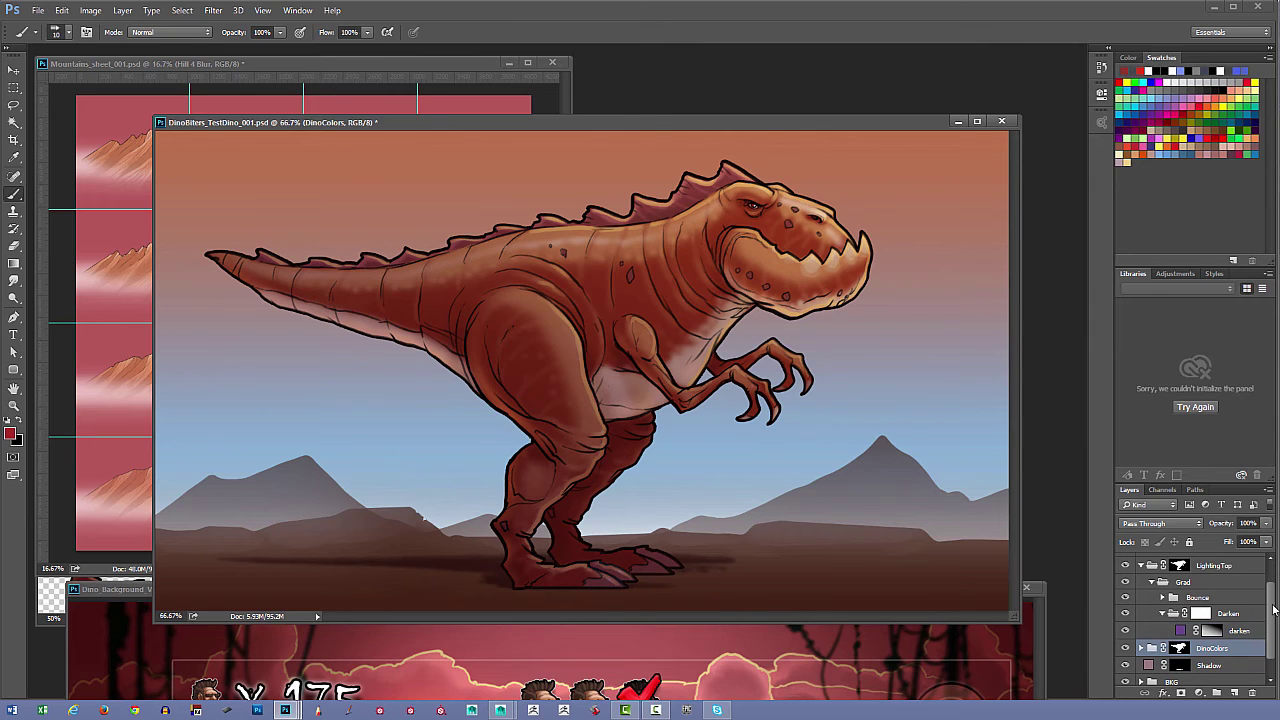
pyautogui.scroll(-1, 1273, 609)
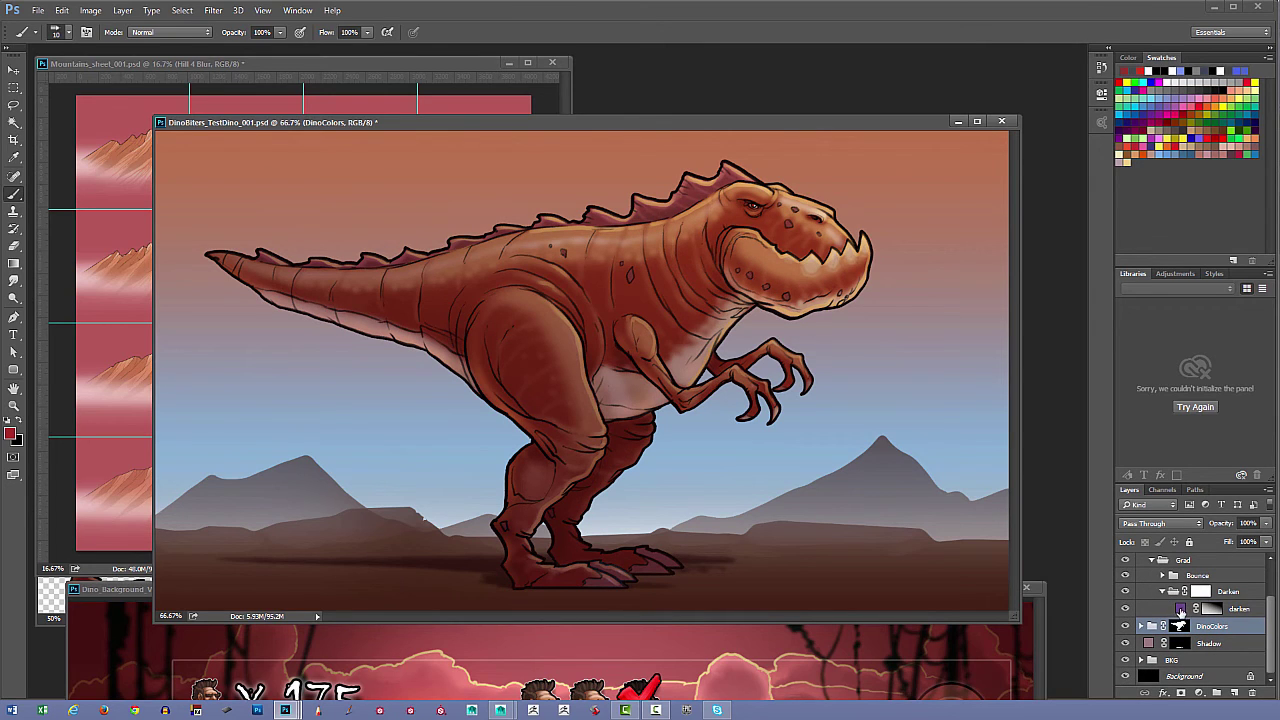
# - Switch the darken fill layer off and on to compare its shading, and collapse the Darken subgroup
pyautogui.click(1180, 607)
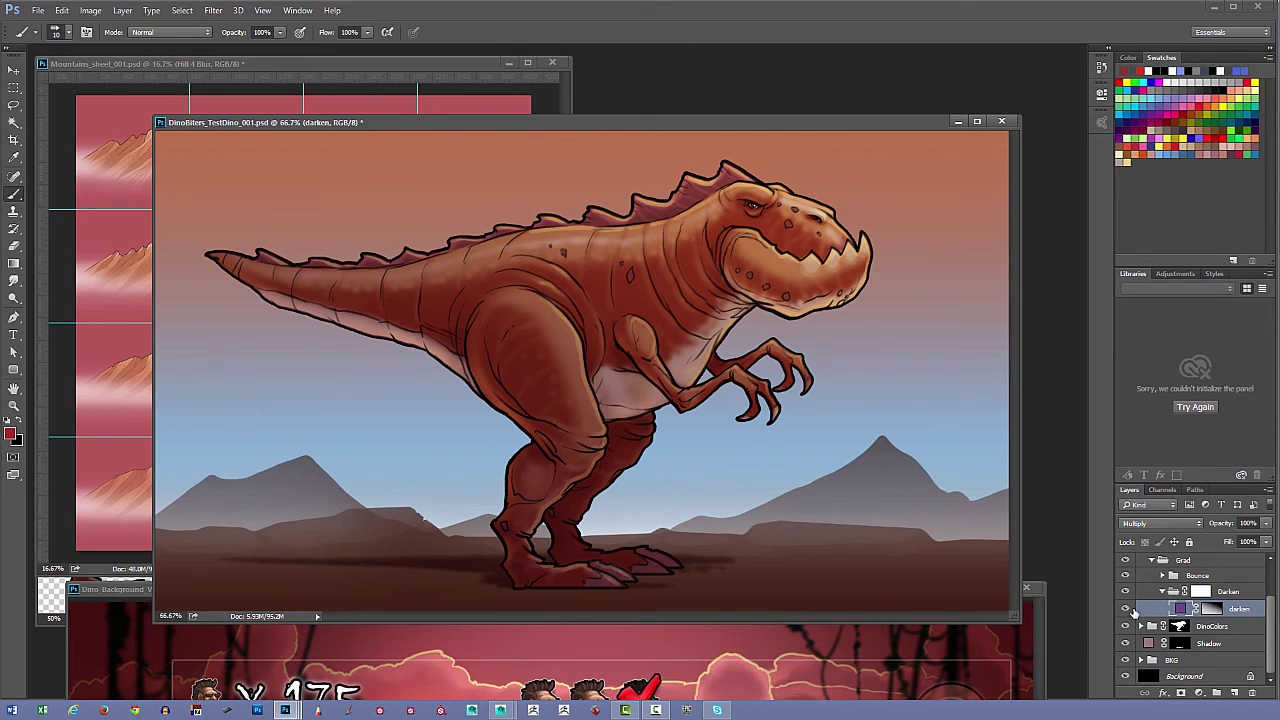
pyautogui.click(1126, 608)
pyautogui.click(1126, 608)
pyautogui.click(1164, 591)
# - Expand the Bounce subgroup and toggle its Lighten layer to compare the bounce light on the dinosaur
pyautogui.click(1163, 593)
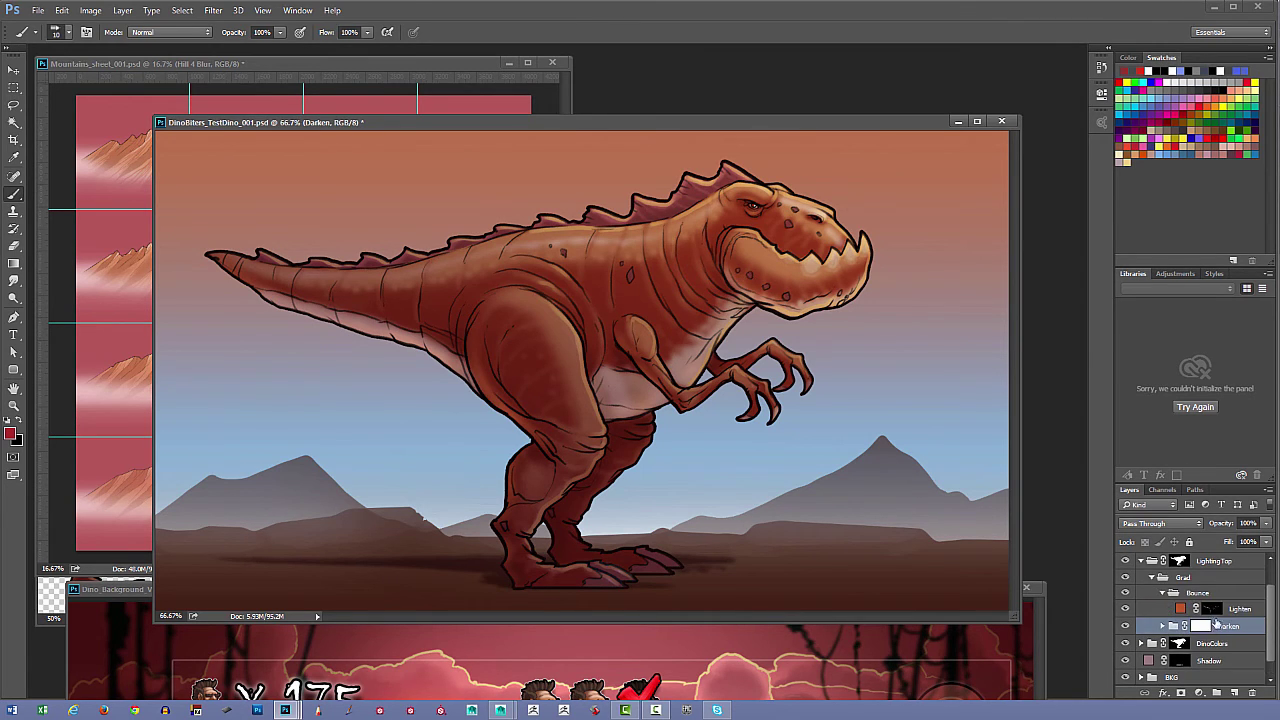
pyautogui.click(1121, 609)
pyautogui.click(1121, 609)
pyautogui.click(1176, 610)
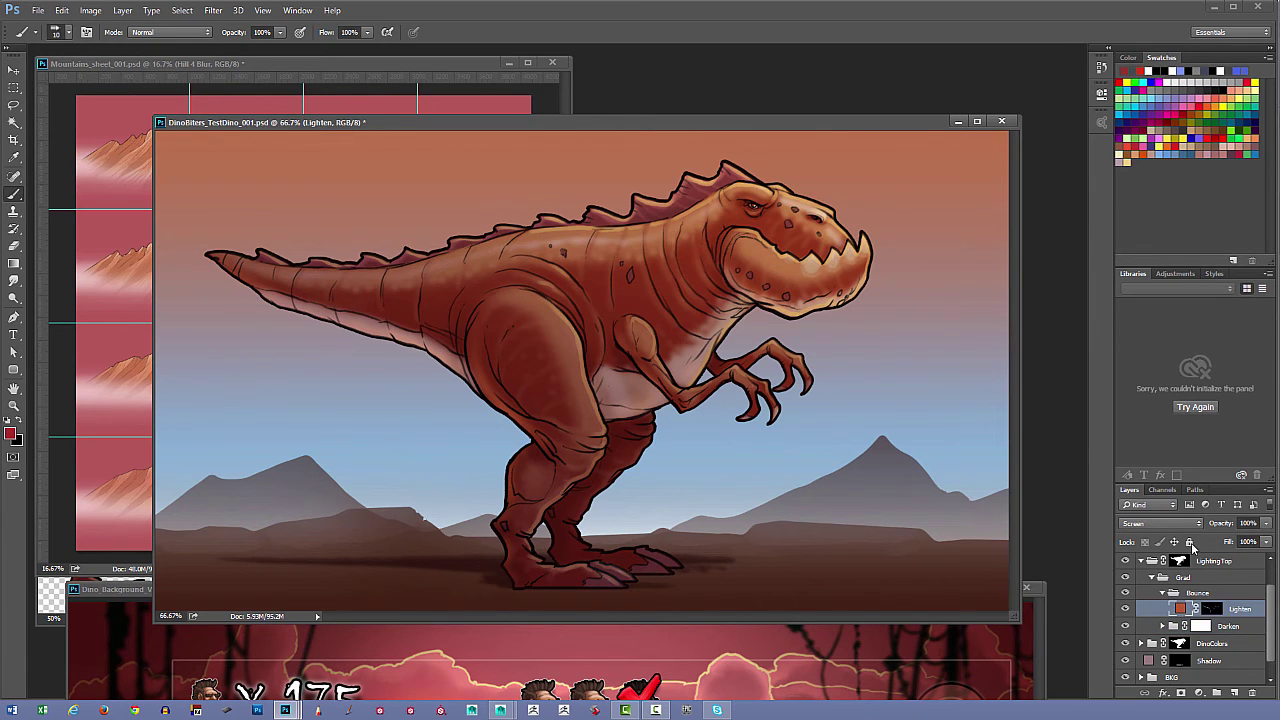
# - Display the Lighten layer's mask on its own to examine the painted bounce-light strokes, and return to the full artwork
pyautogui.click(1210, 608)
pyautogui.keyDown('alt'); pyautogui.click(1215, 611); pyautogui.keyUp('alt')
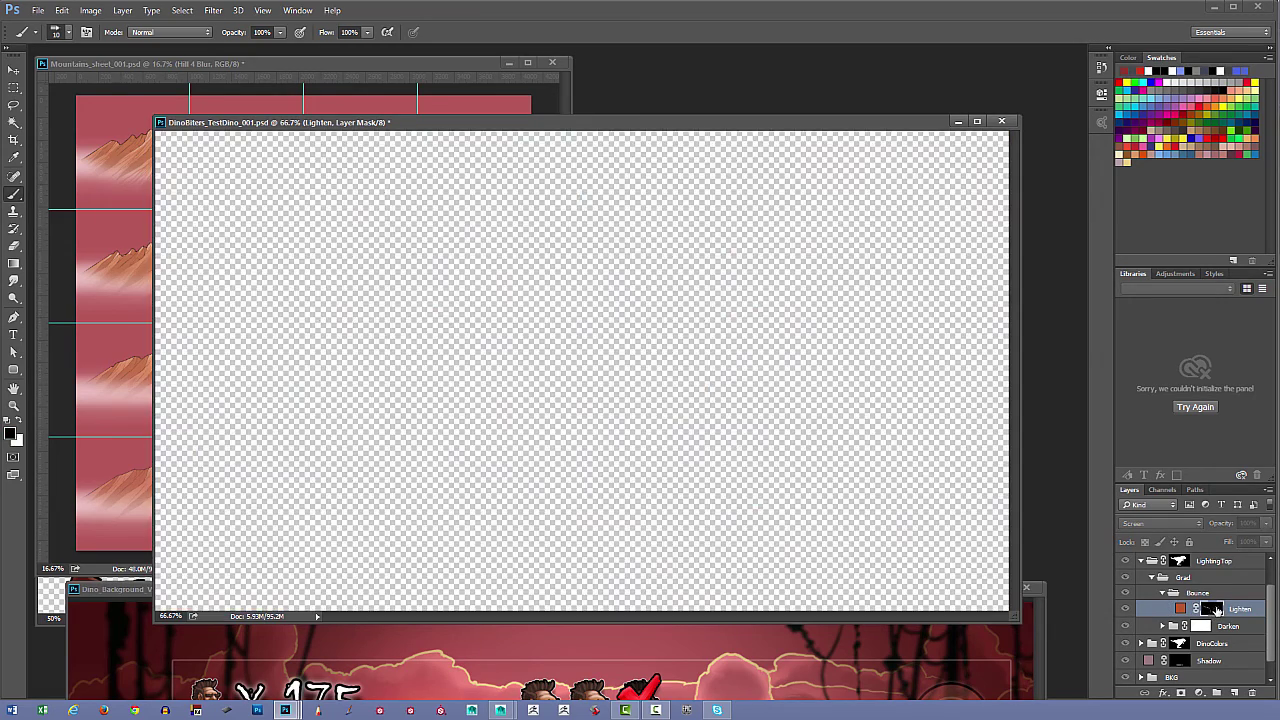
pyautogui.keyDown('alt'); pyautogui.click(1217, 611); pyautogui.keyUp('alt')
pyautogui.keyDown('alt'); pyautogui.click(1217, 611); pyautogui.keyUp('alt')
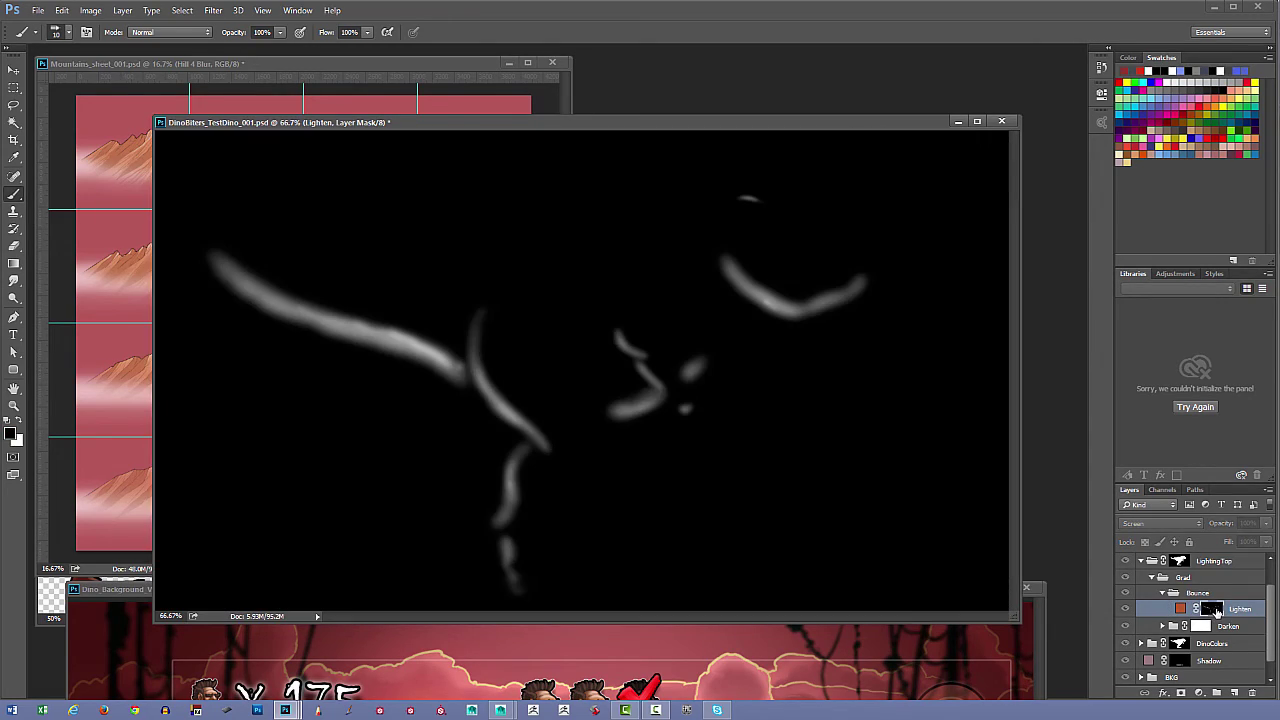
pyautogui.keyDown('alt'); pyautogui.click(1217, 611); pyautogui.keyUp('alt')
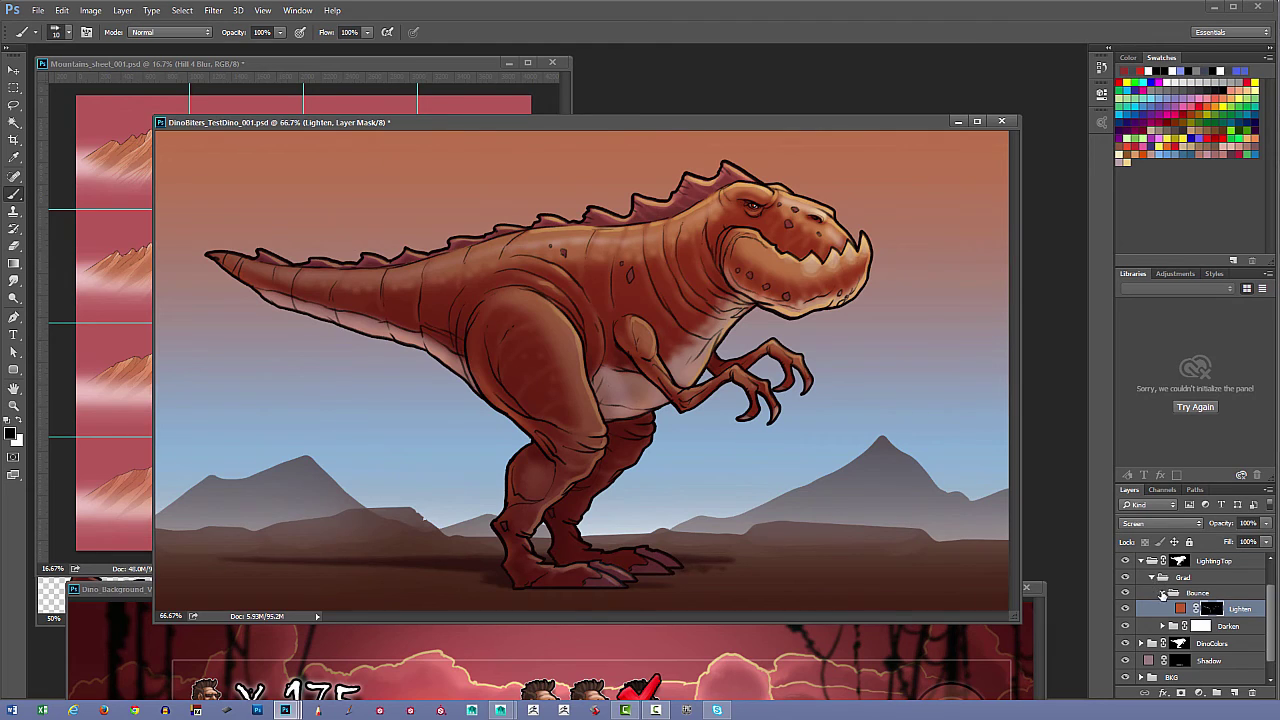
# - Collapse the Grad and LightingTop groups, and toggle the LineWork group to compare the dinosaur with and without its lines
pyautogui.click(1152, 579)
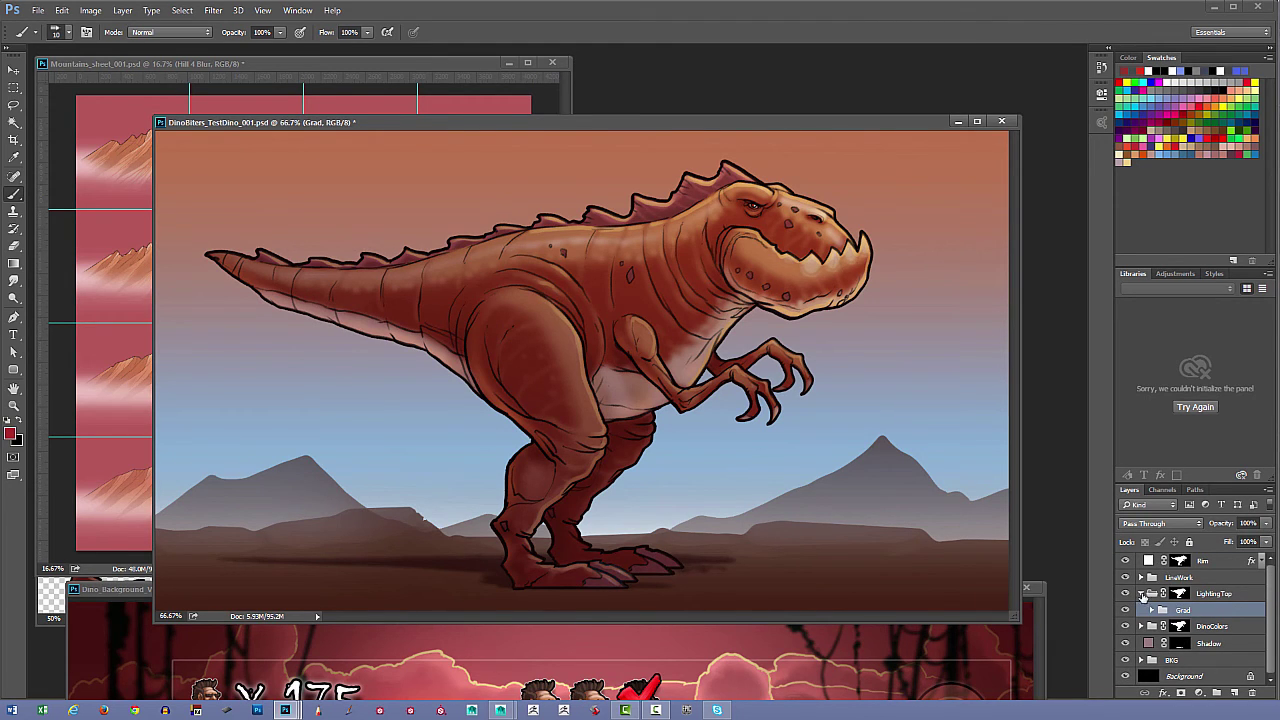
pyautogui.click(1142, 594)
pyautogui.click(1125, 578)
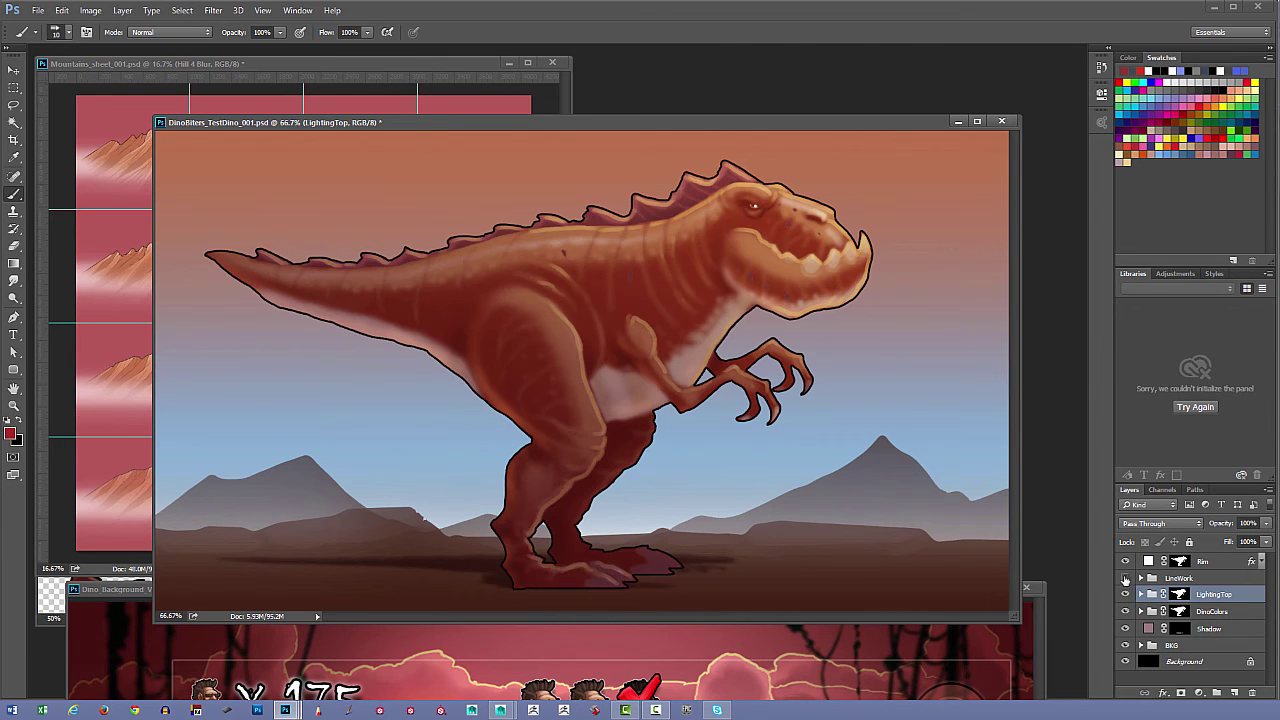
pyautogui.click(1125, 578)
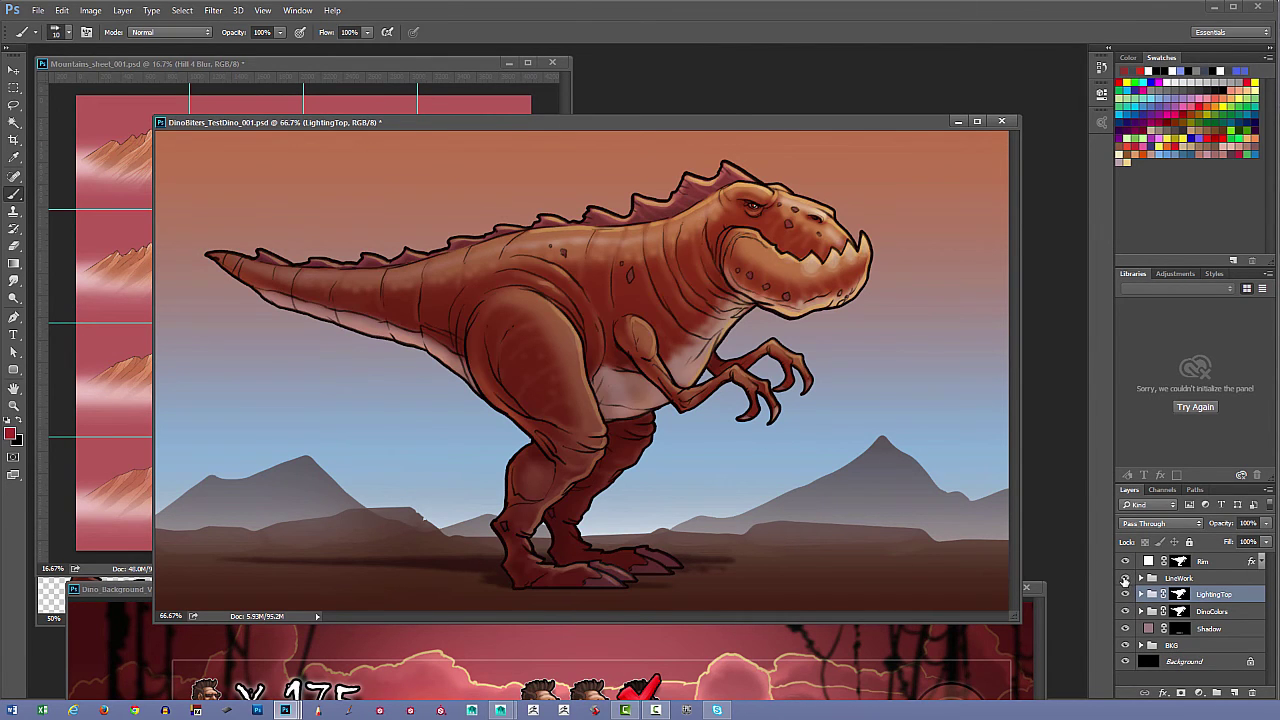
pyautogui.click(1125, 578)
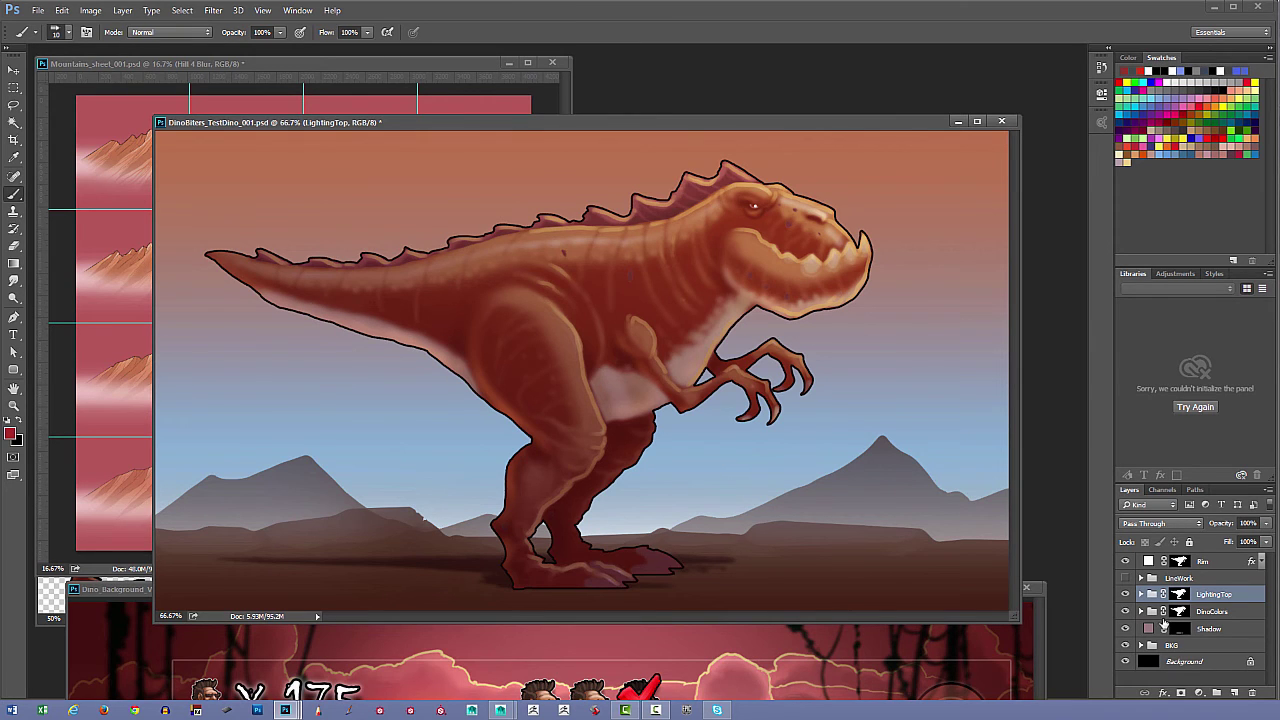
pyautogui.click(1125, 578)
# - Expand the LineWork group and switch its Tounge layer on and off to examine the hidden tongue lines
pyautogui.click(1143, 578)
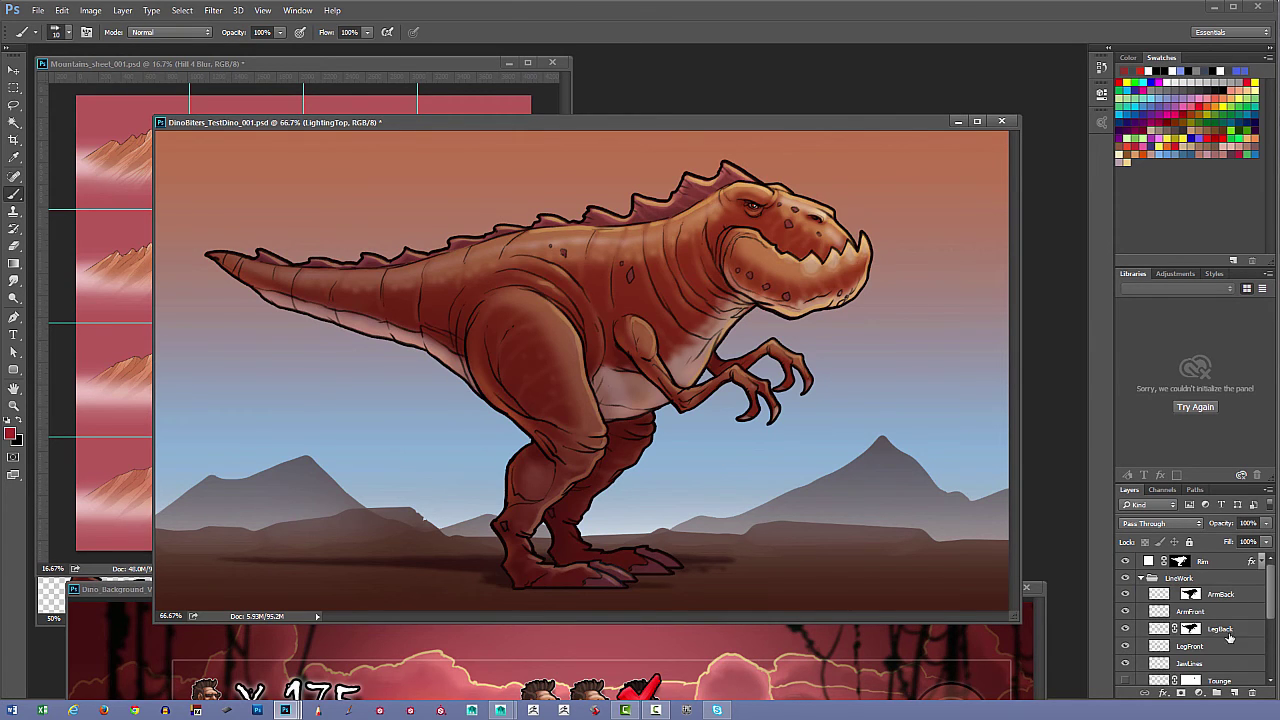
pyautogui.moveTo(1271, 594)
pyautogui.mouseDown()
pyautogui.moveTo(1268, 628)
pyautogui.moveTo(1270, 617)
pyautogui.mouseUp()
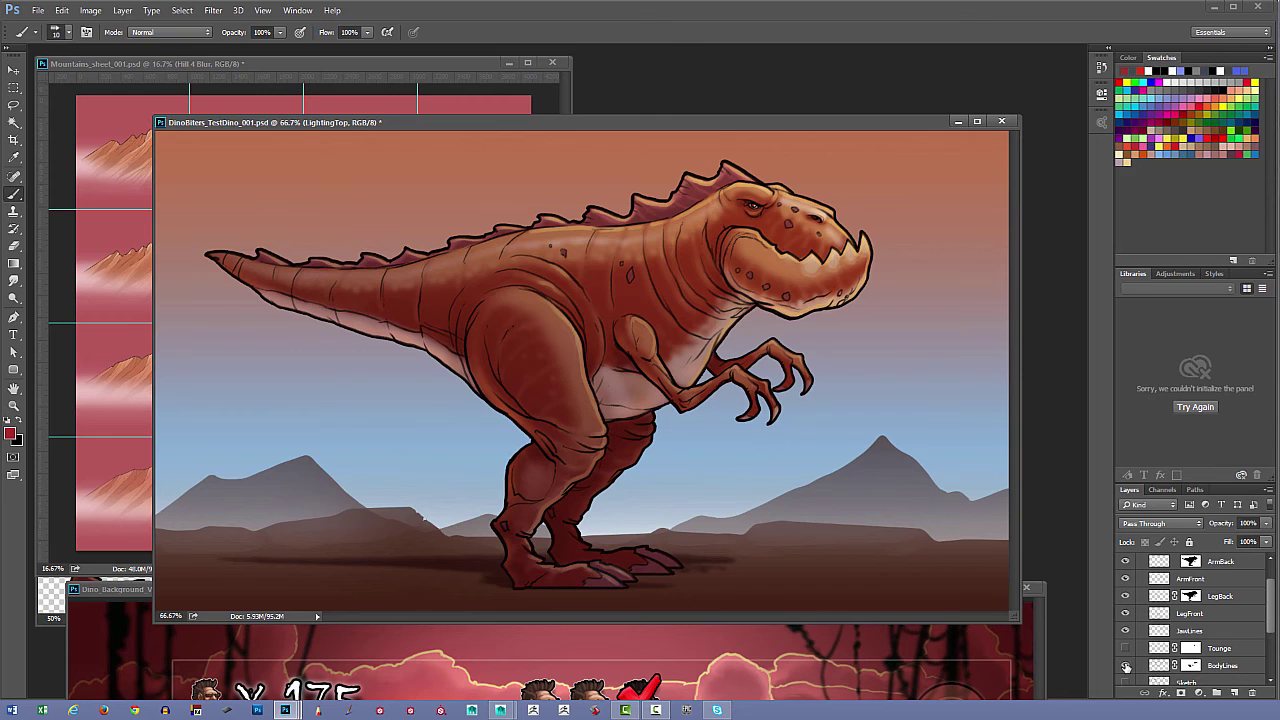
pyautogui.click(1124, 650)
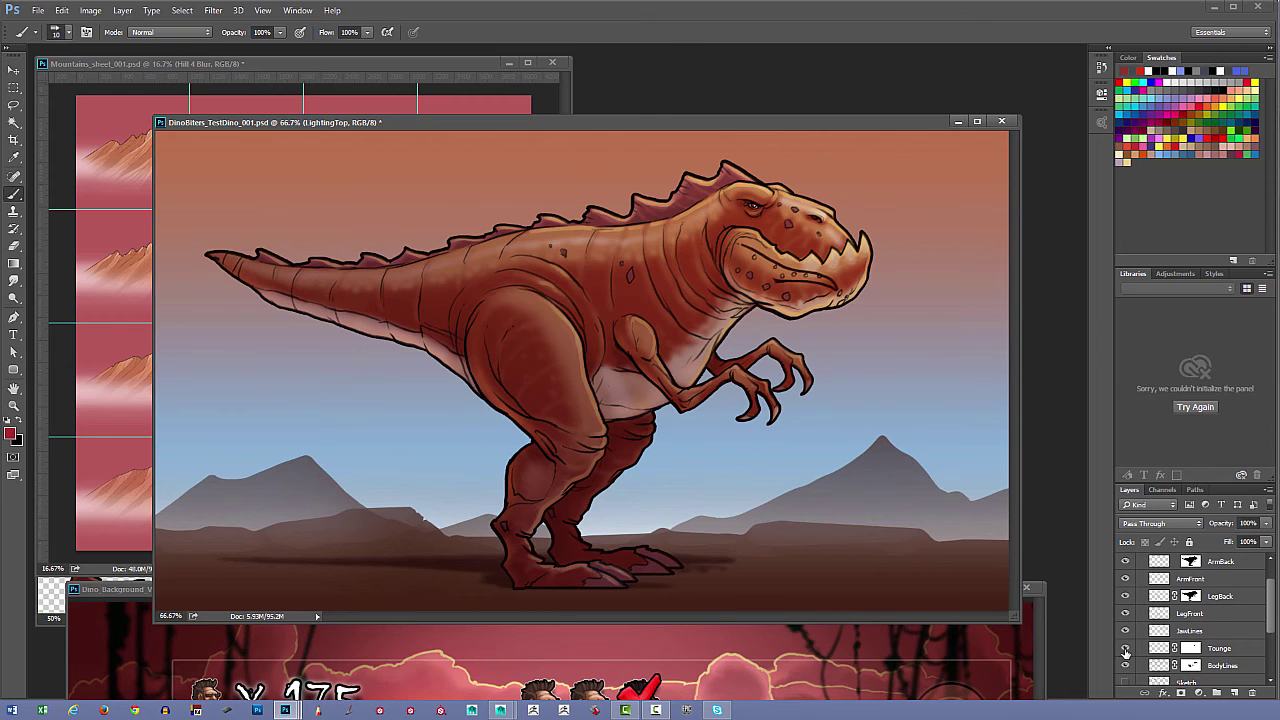
pyautogui.click(1126, 650)
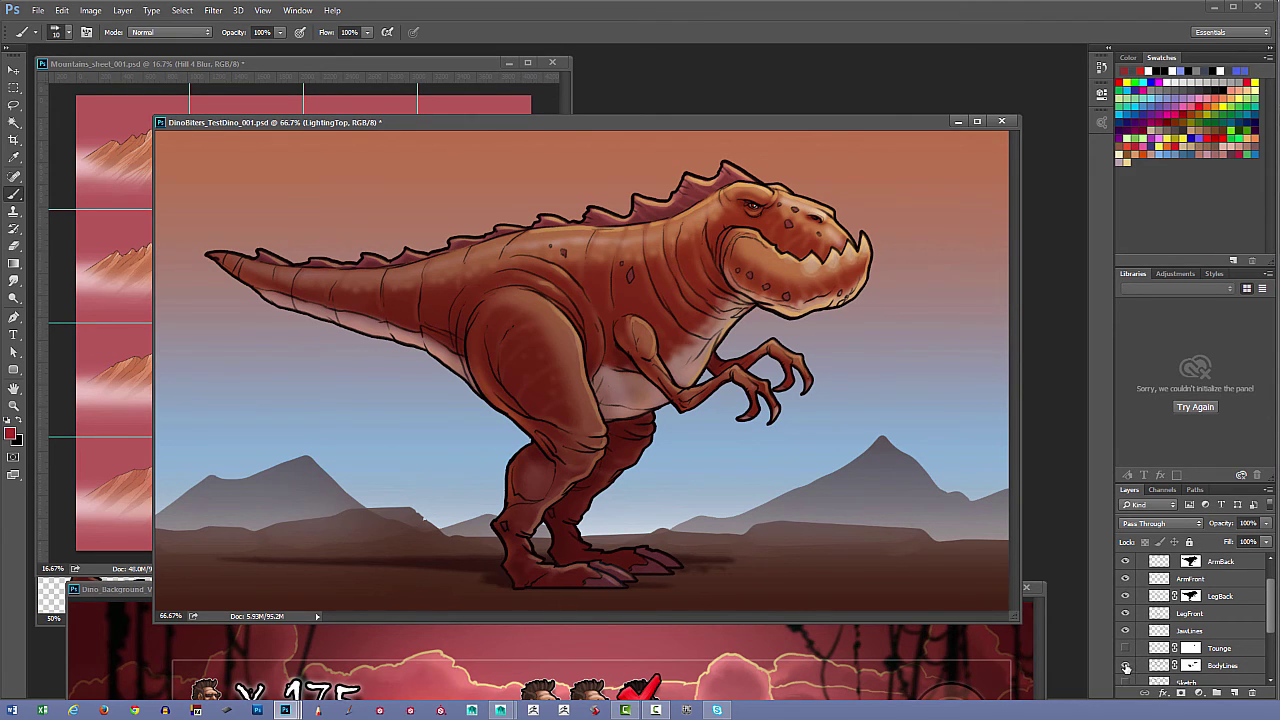
# - Hide the line layers from BodyLines up to ArmBack, and toggle BodyLines to examine the body lines alone
pyautogui.moveTo(1131, 651); pyautogui.dragTo(1126, 563)
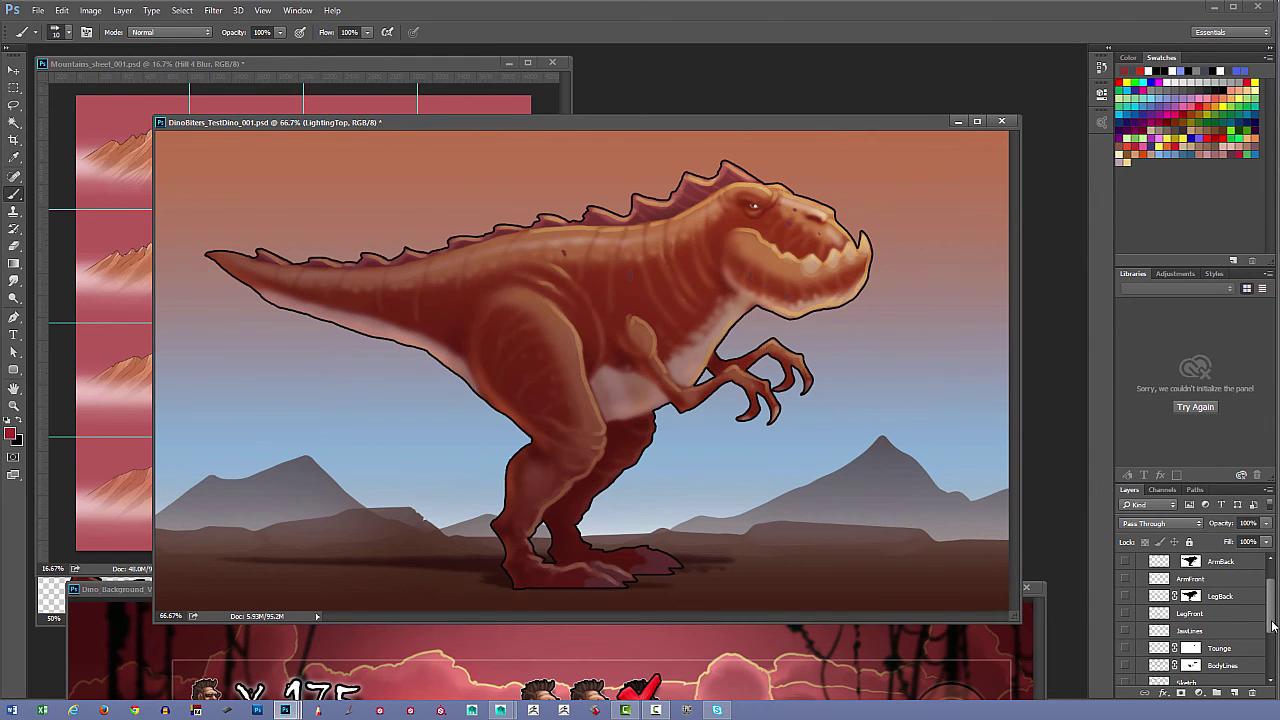
pyautogui.scroll(1, 1271, 613)
pyautogui.scroll(-2, 1271, 613)
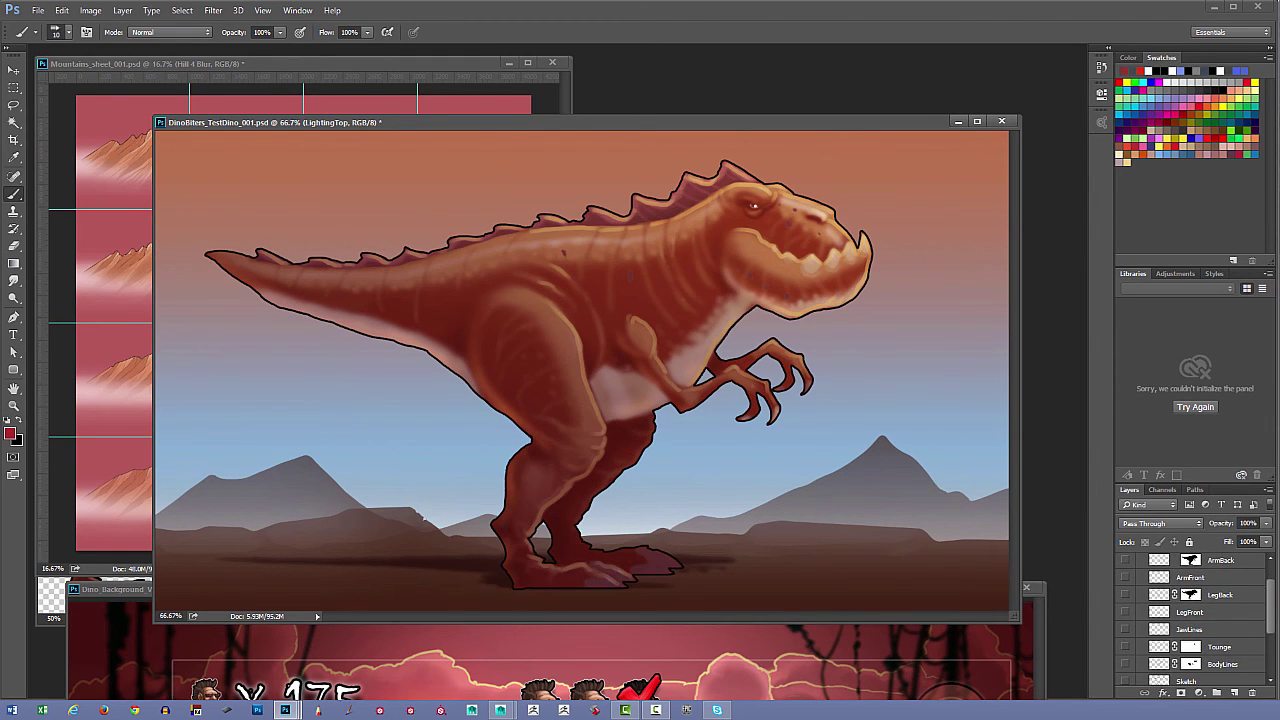
pyautogui.scroll(-1, 1271, 634)
pyautogui.click(1125, 636)
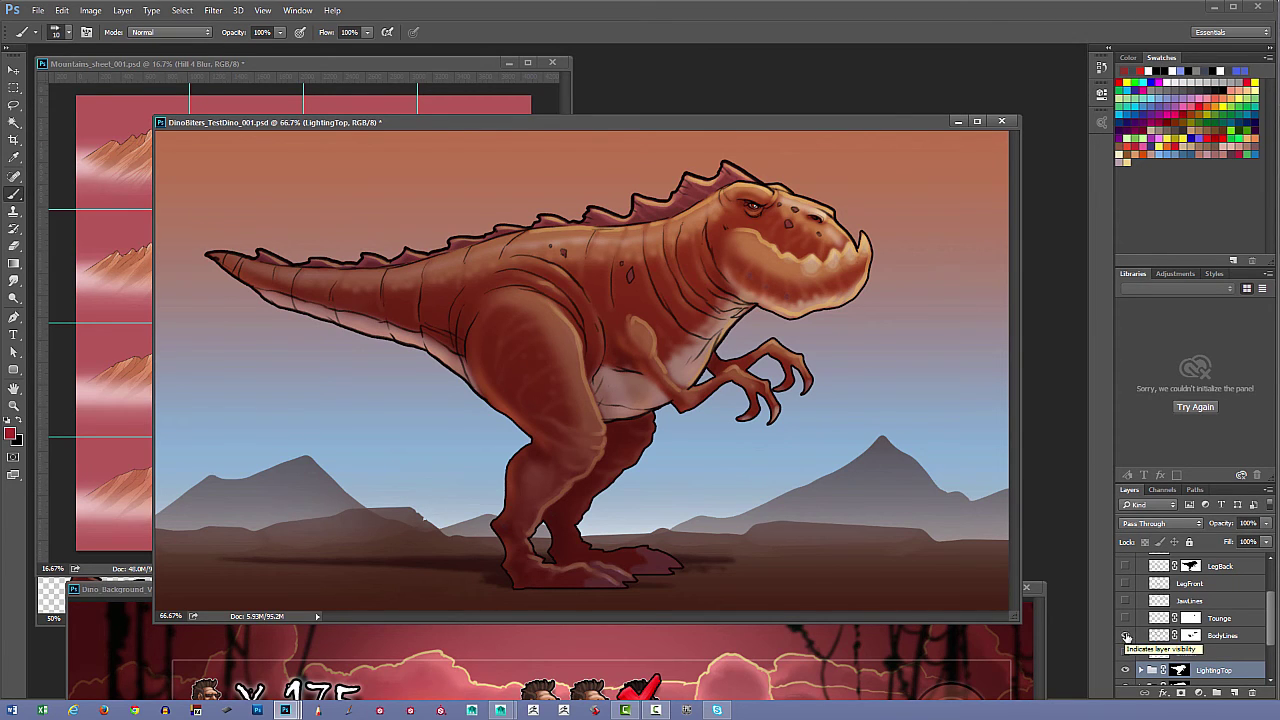
pyautogui.click(1125, 636)
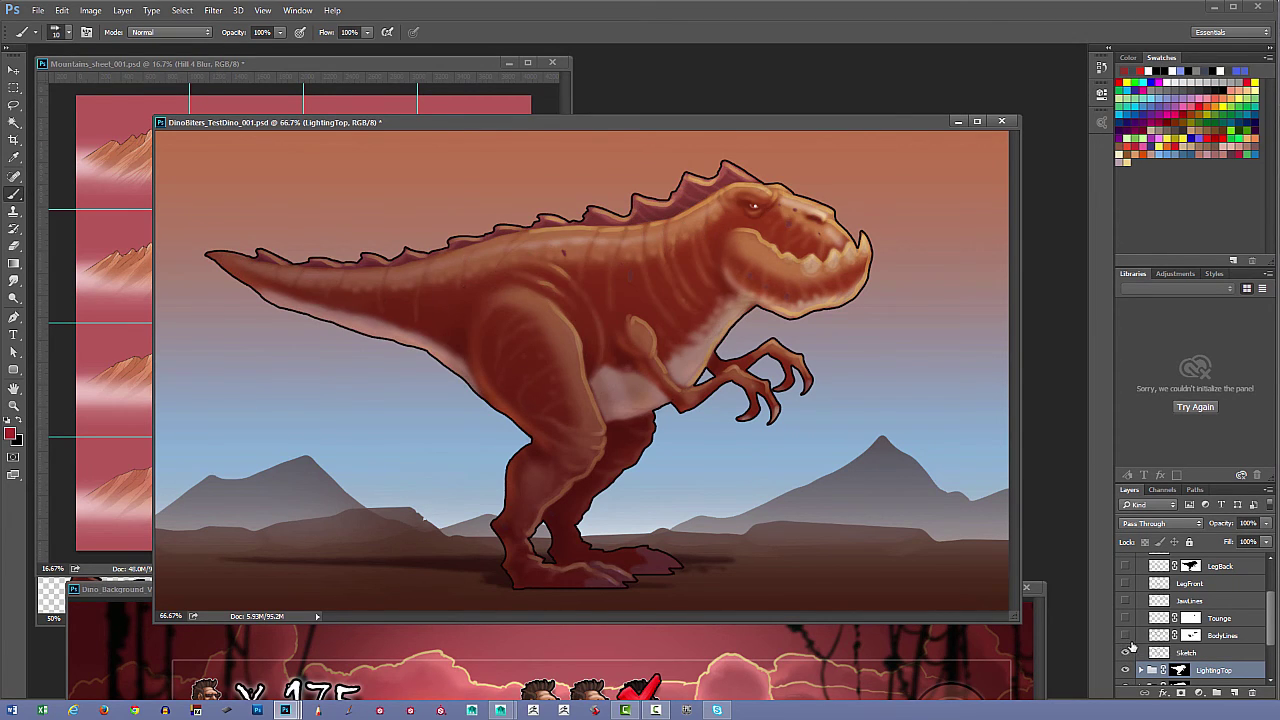
# - Set the Sketch layer's opacity to 48% to examine the rough drawing, and hide the layer
pyautogui.click(1185, 652)
pyautogui.moveTo(1268, 524); pyautogui.dragTo(1258, 540)
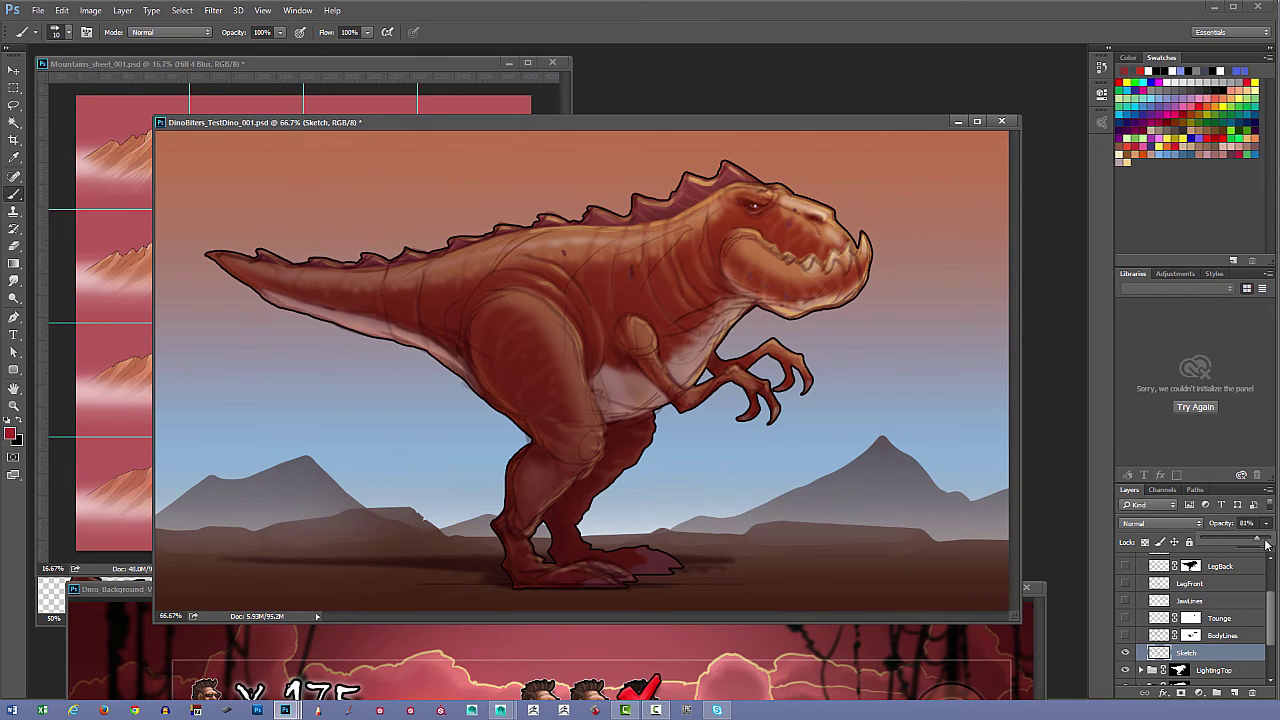
pyautogui.moveTo(1258, 541); pyautogui.dragTo(1235, 541)
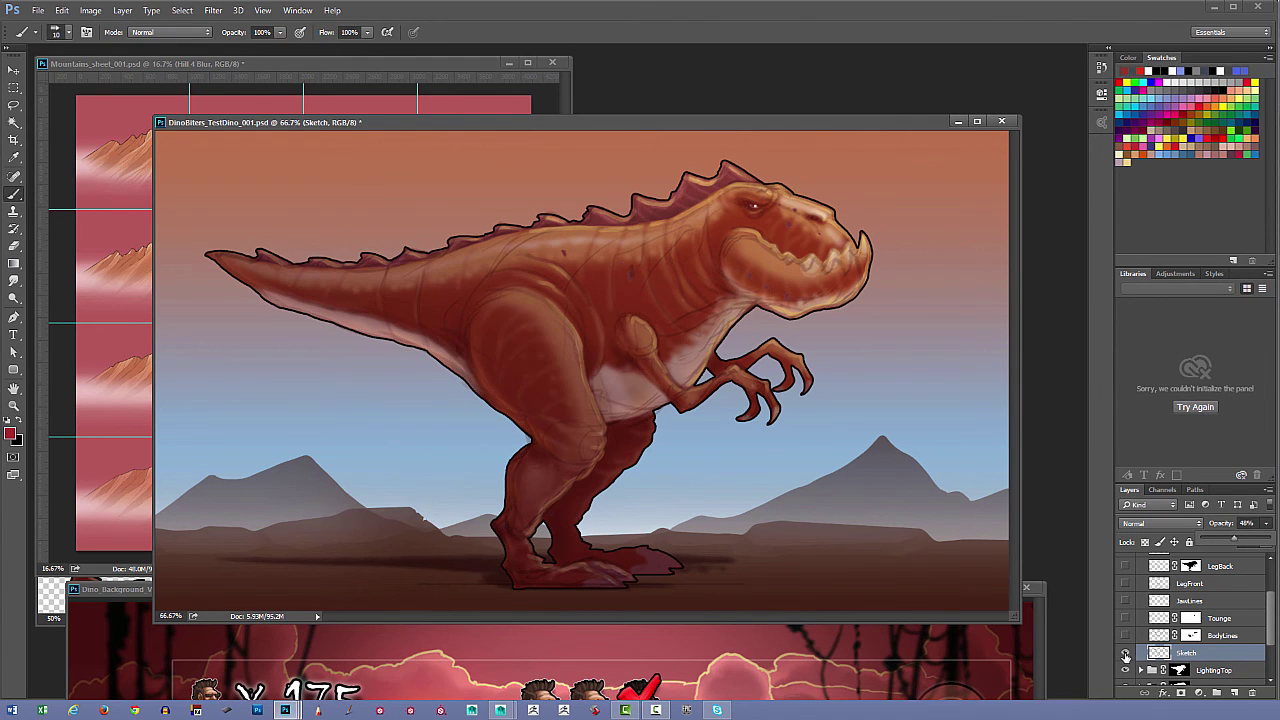
pyautogui.click(1125, 652)
# - Show the BodyLines, JawLines and LegFront layers one by one, briefly toggling Tounge, to examine each part's line work
pyautogui.click(1126, 635)
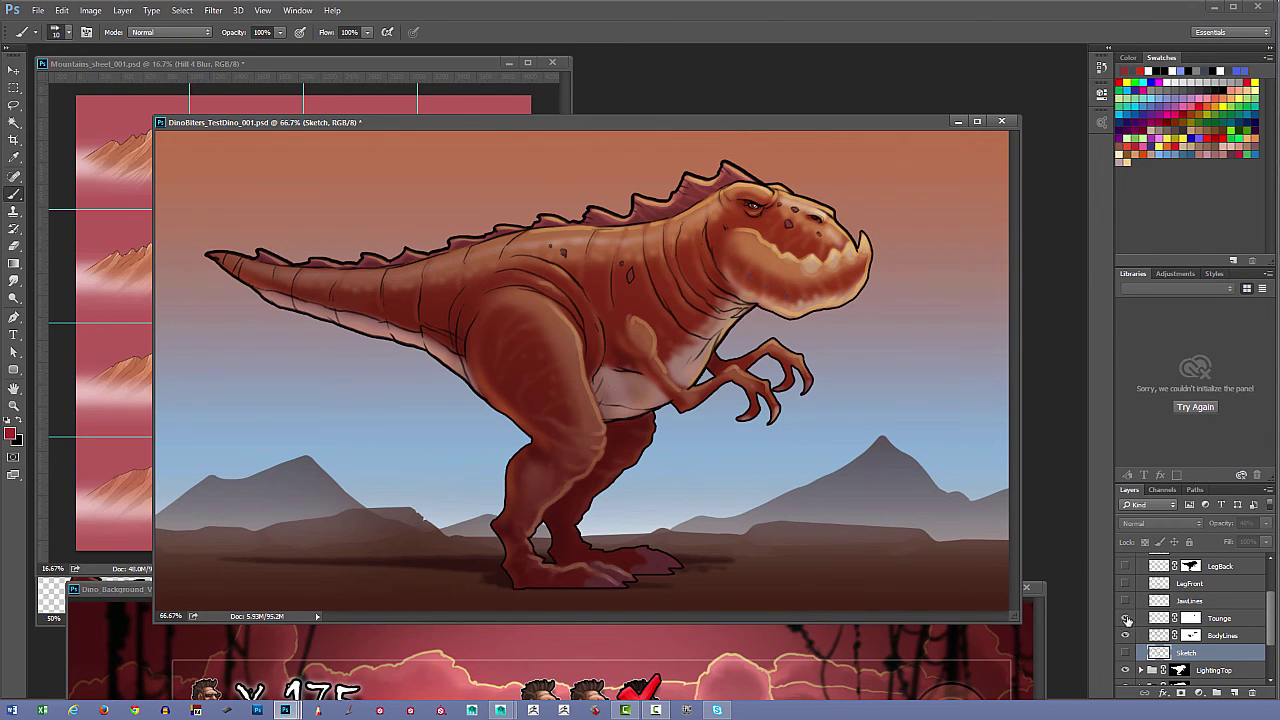
pyautogui.click(1126, 619)
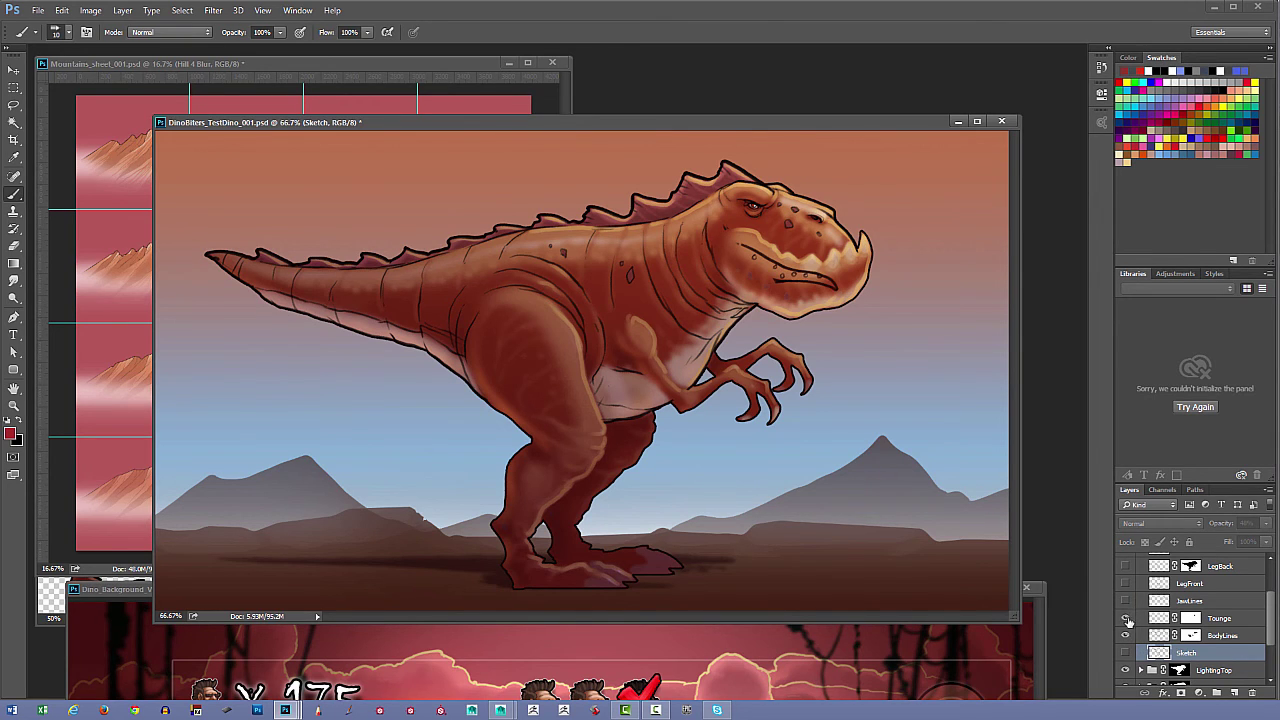
pyautogui.click(1126, 619)
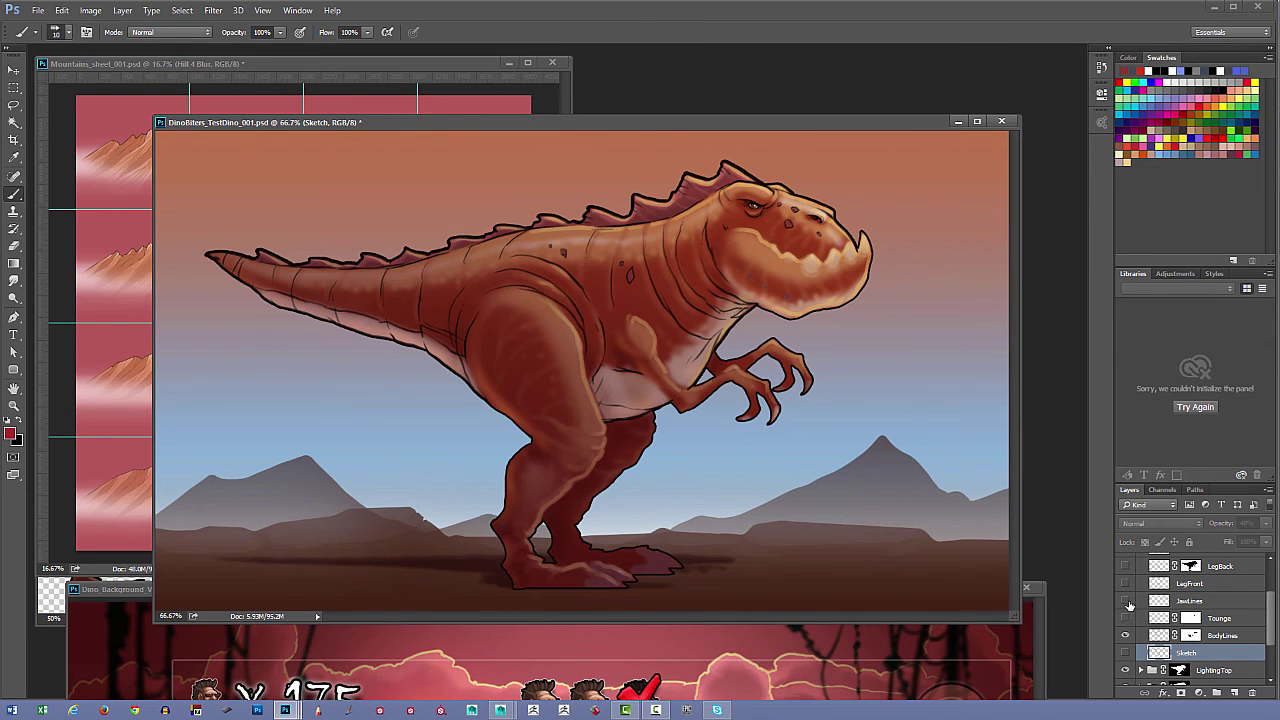
pyautogui.click(1128, 601)
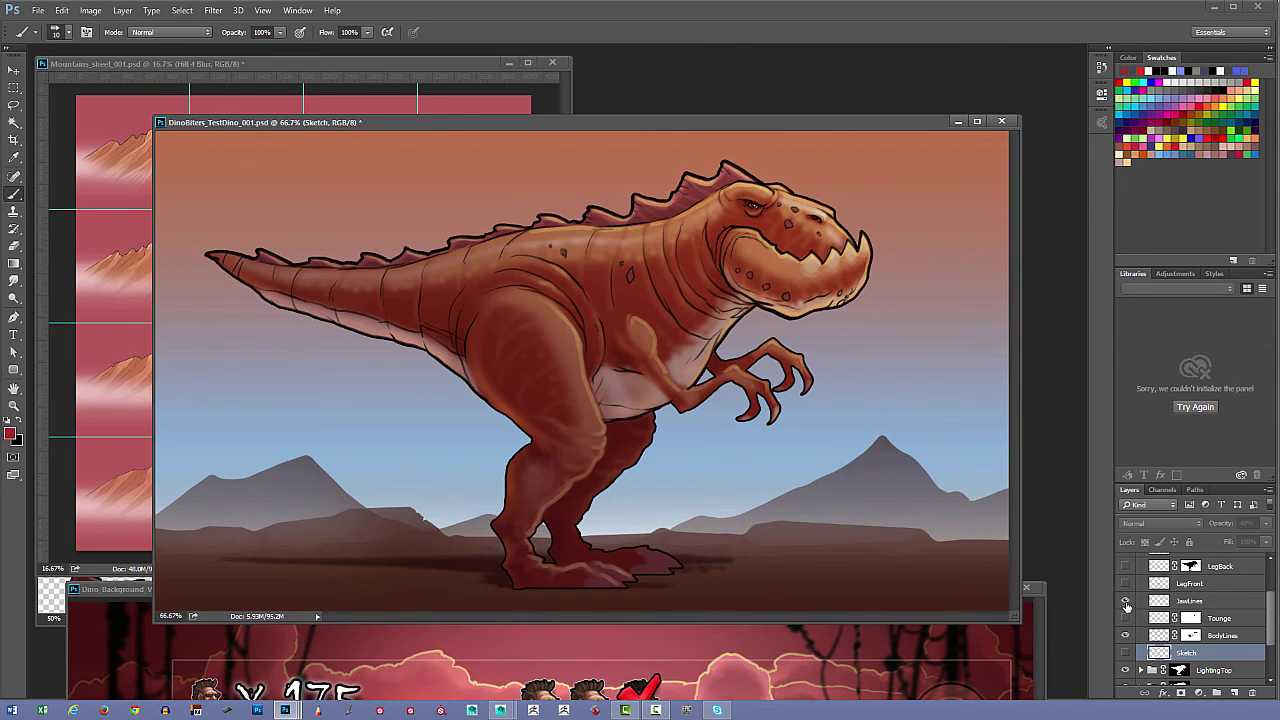
pyautogui.click(1128, 584)
pyautogui.click(1128, 584)
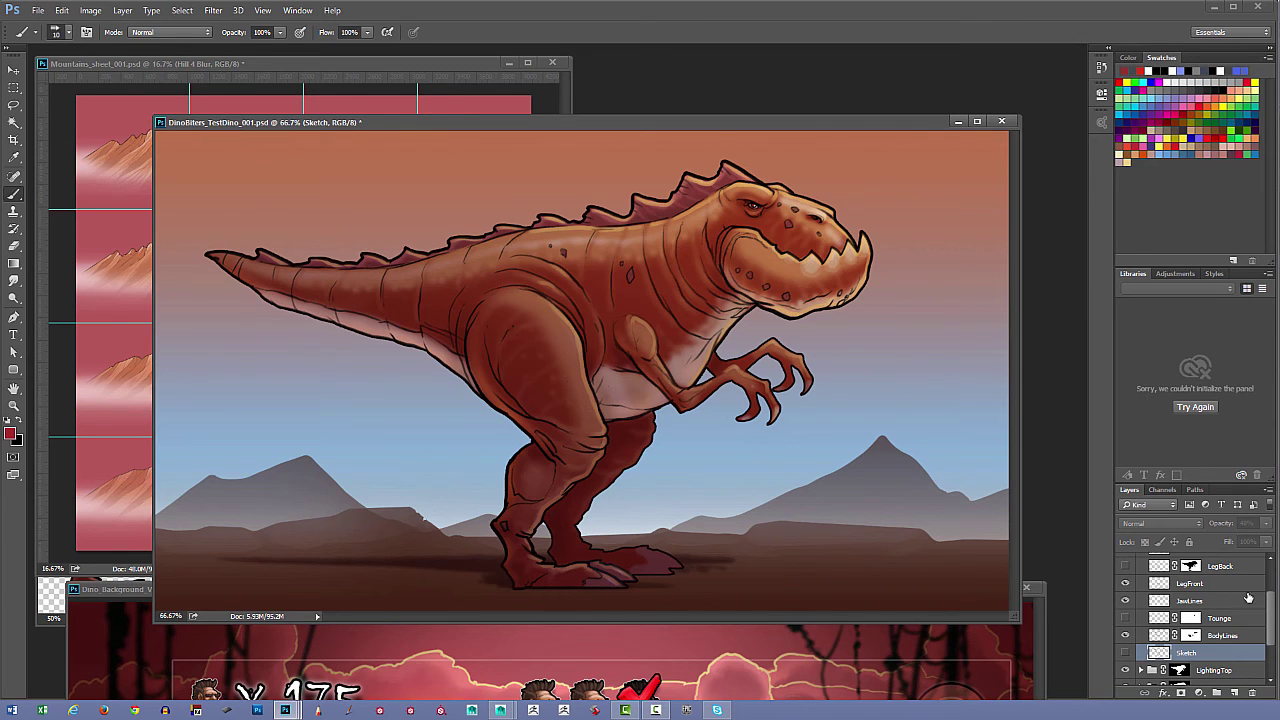
# - Show the LegBack, ArmFront and ArmBack line layers again, and collapse the LineWork group
pyautogui.scroll(3, 1145, 632)
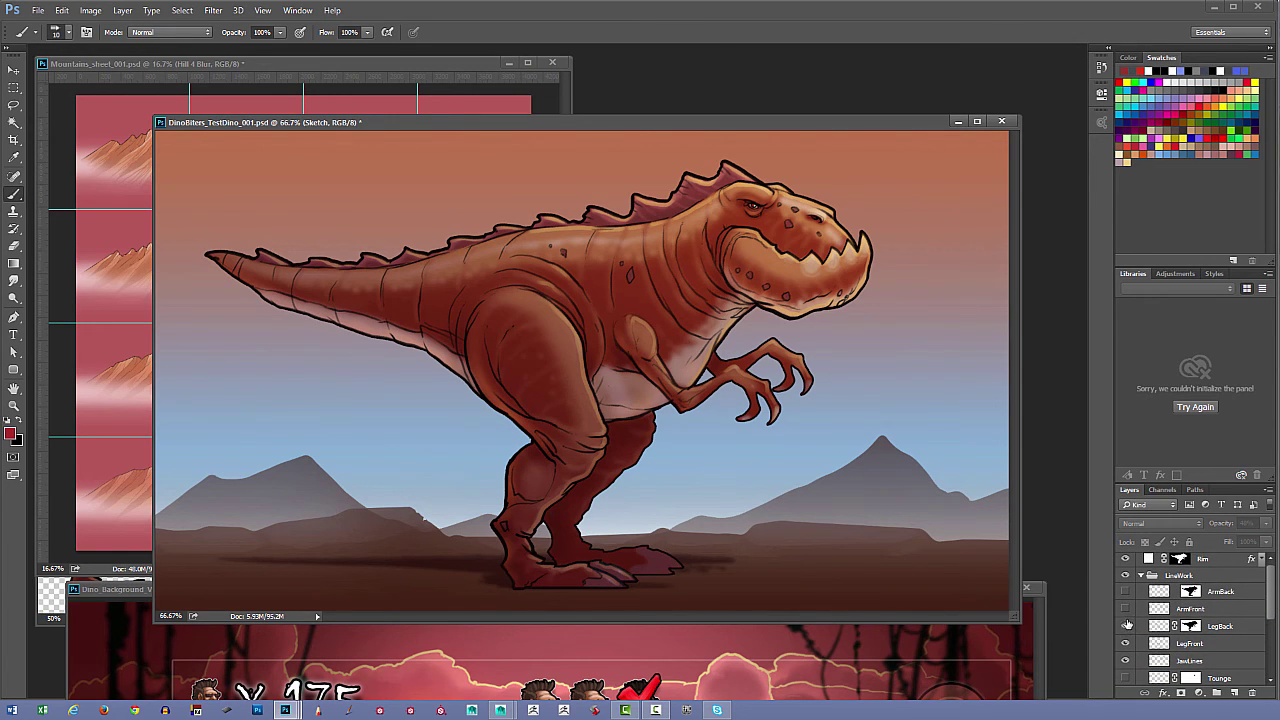
pyautogui.click(1125, 626)
pyautogui.click(1126, 609)
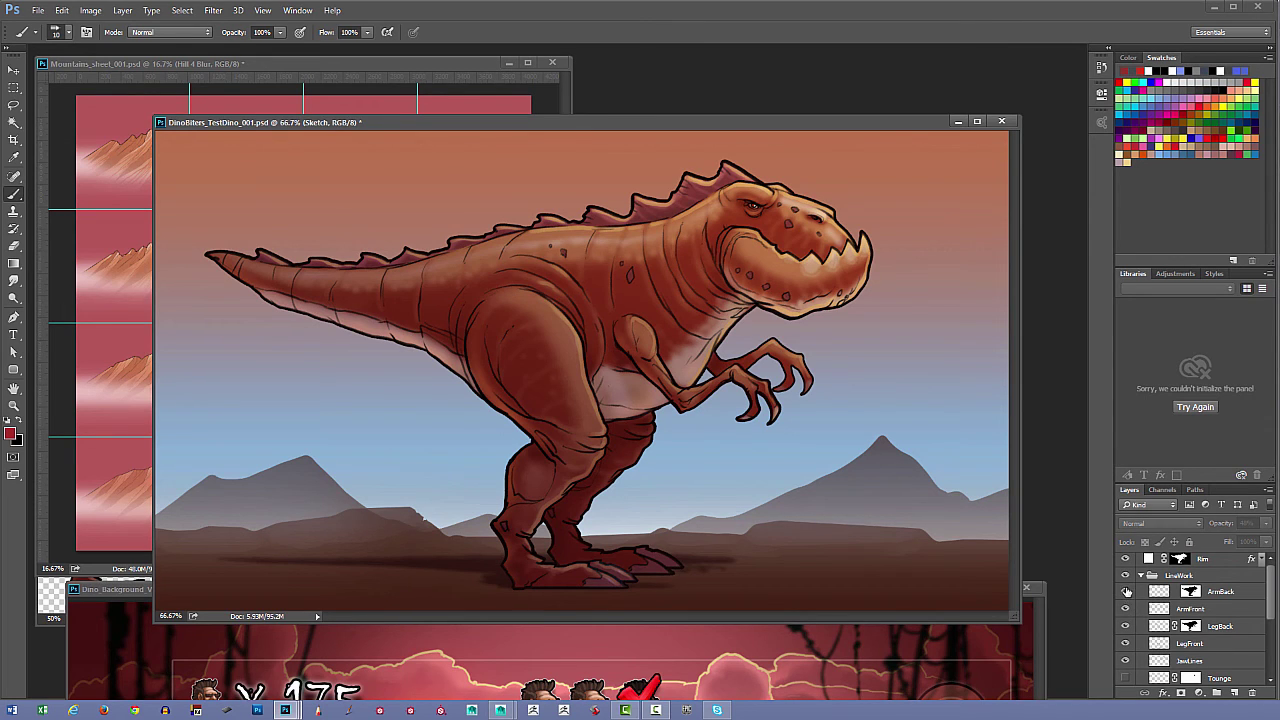
pyautogui.click(1126, 591)
pyautogui.scroll(1, 1272, 605)
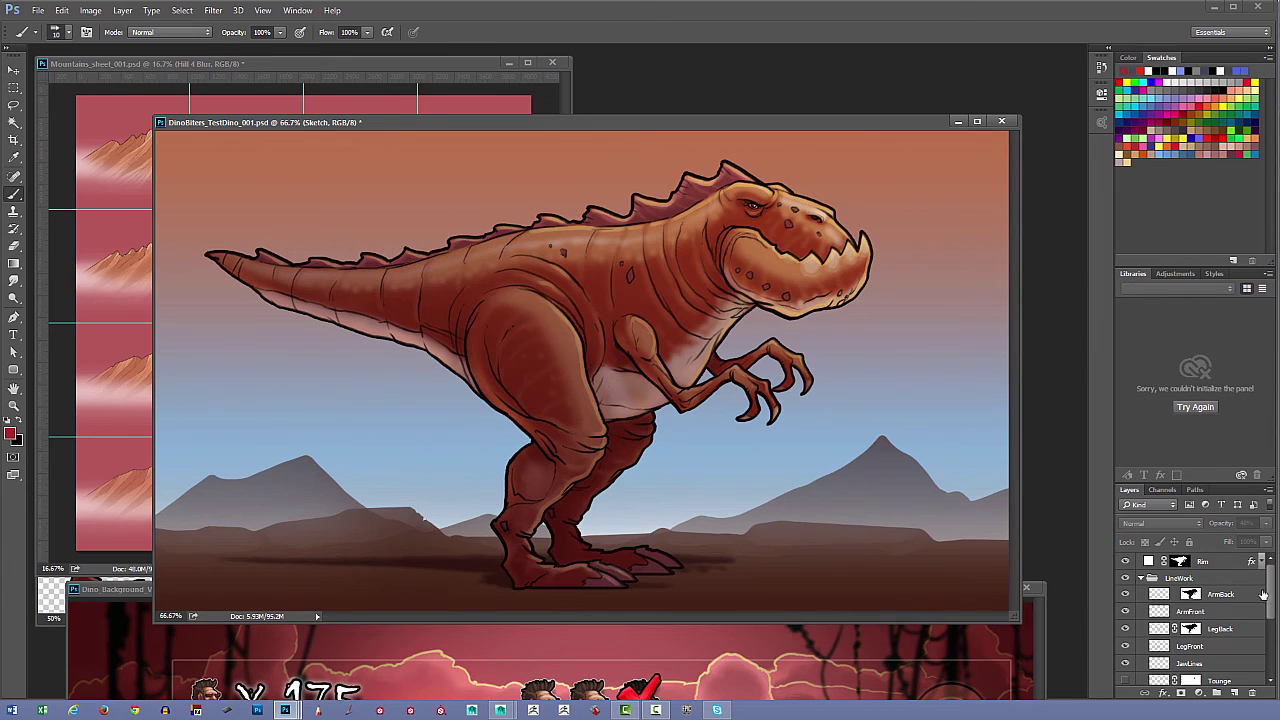
pyautogui.click(1141, 578)
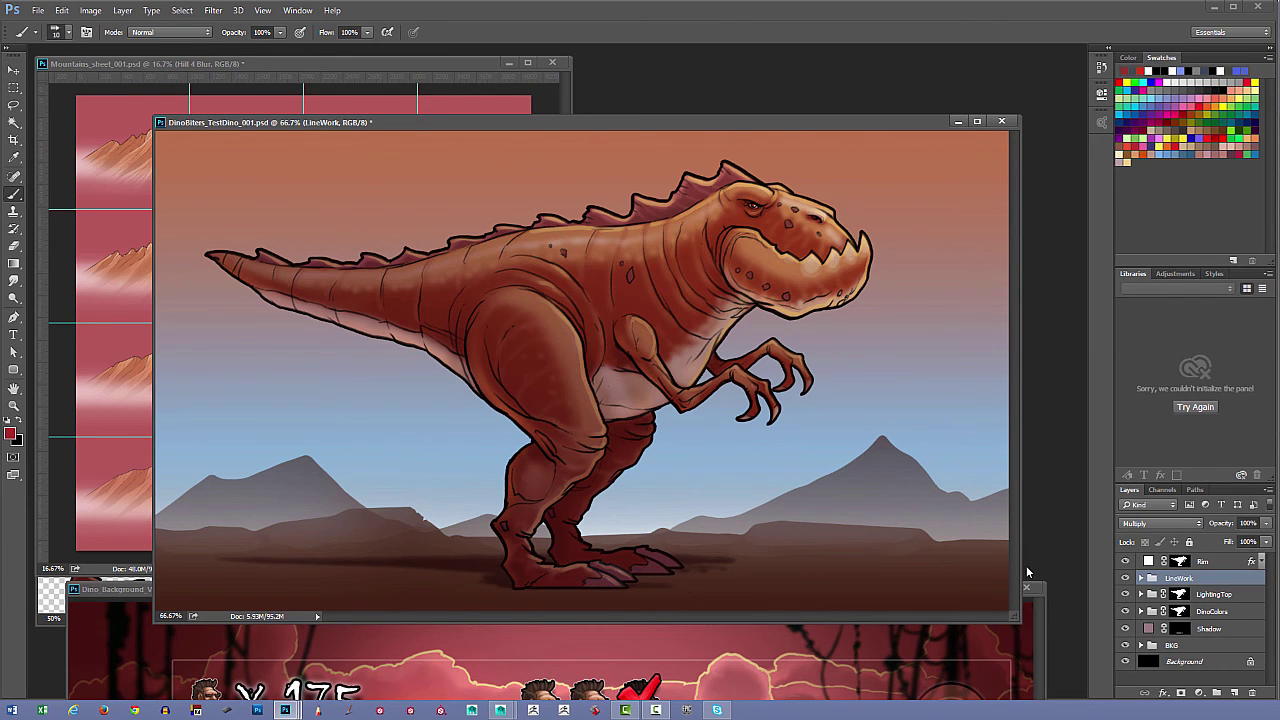
# - Move the test dinosaur and mountain sheet windows aside, and bring the DinoBiters_TestDino_001_FlatCard_V02 document forward, adjusting its window's size and position
pyautogui.moveTo(687, 123); pyautogui.dragTo(803, 93)
pyautogui.moveTo(265, 63); pyautogui.dragTo(645, 61)
pyautogui.click(230, 106)
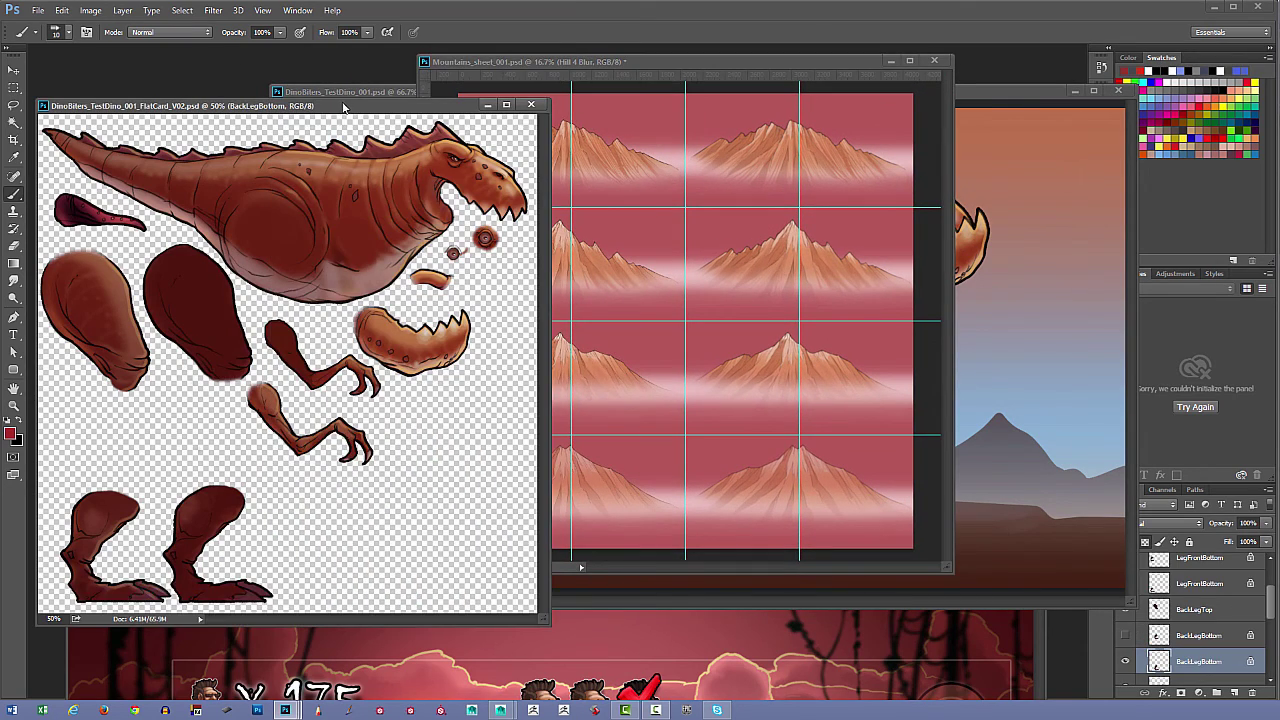
pyautogui.moveTo(343, 106); pyautogui.dragTo(432, 78)
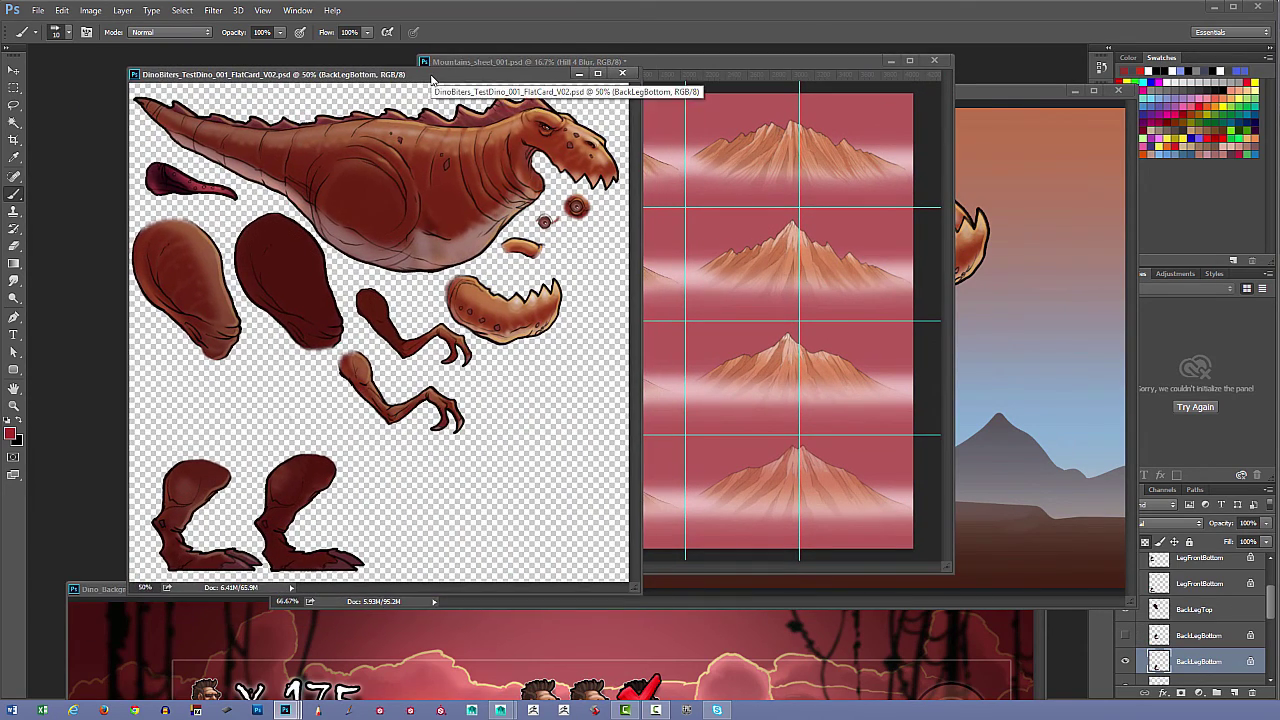
pyautogui.moveTo(630, 590)
pyautogui.mouseDown()
pyautogui.moveTo(641, 601)
pyautogui.moveTo(630, 584)
pyautogui.mouseUp()
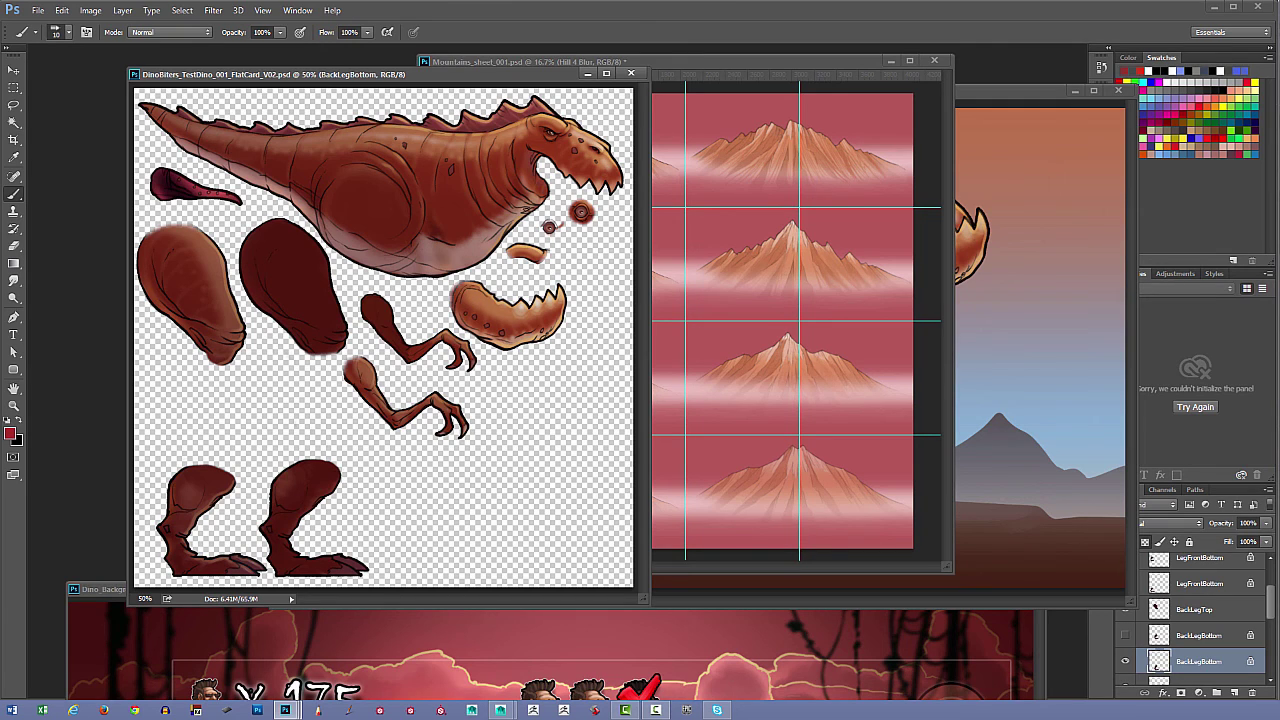
pyautogui.moveTo(540, 159); pyautogui.dragTo(542, 170)
pyautogui.moveTo(443, 80); pyautogui.dragTo(437, 97)
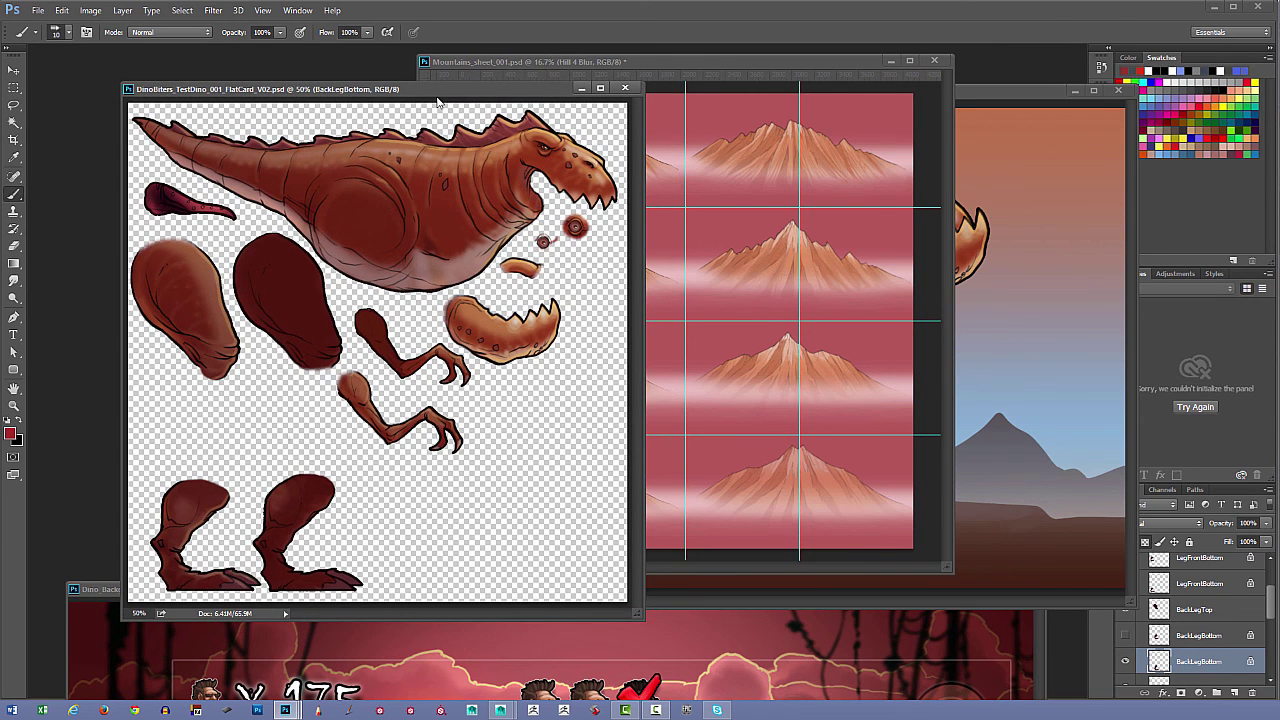